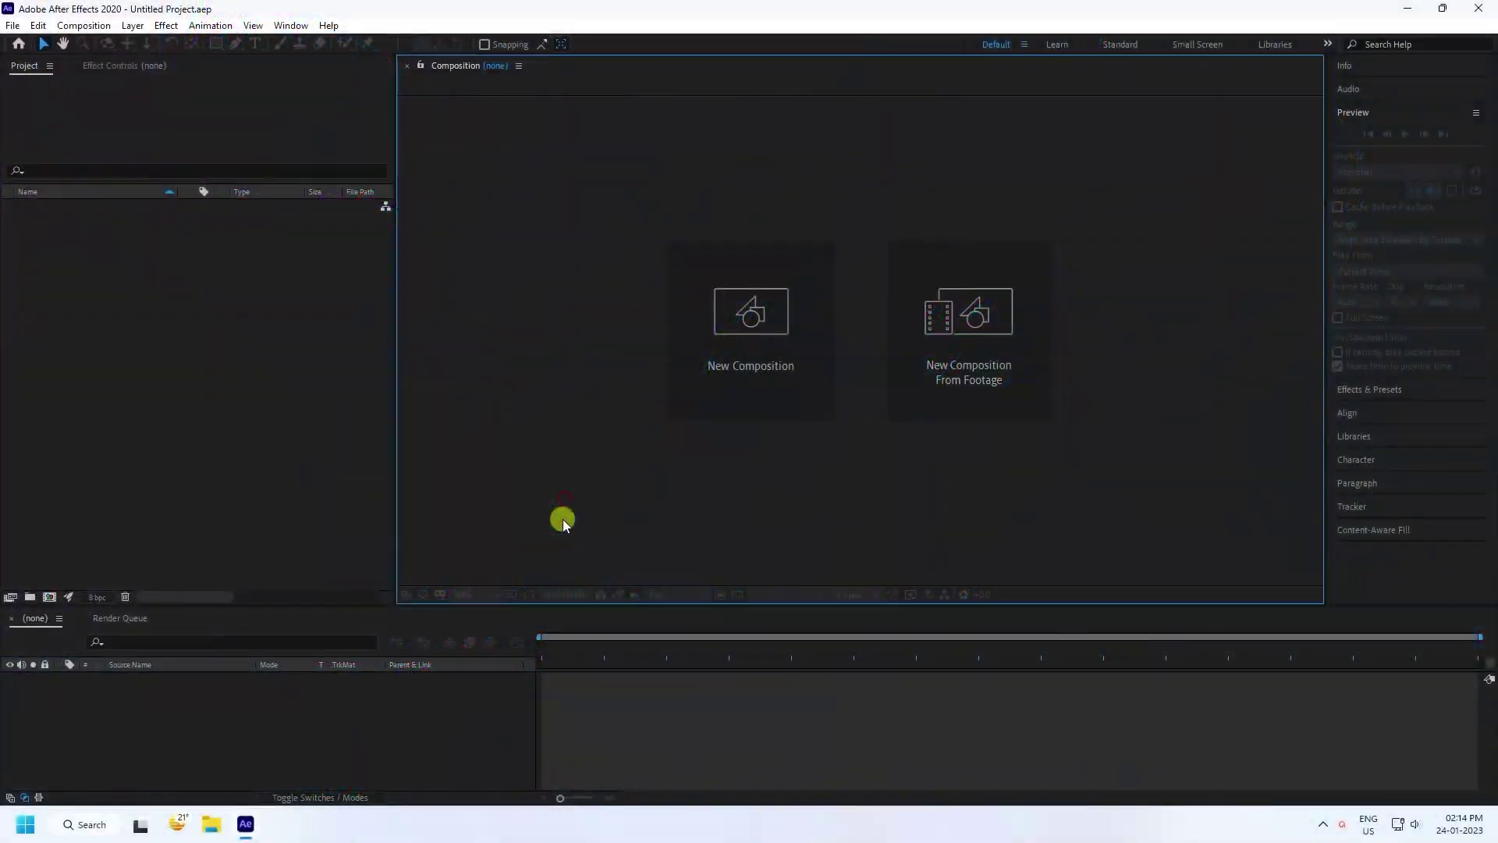
# Create the 1920×1080 Comp 1 and import Color Texture 2.mp4 and HDR.jpg into the project.
pyautogui.click(772, 364)
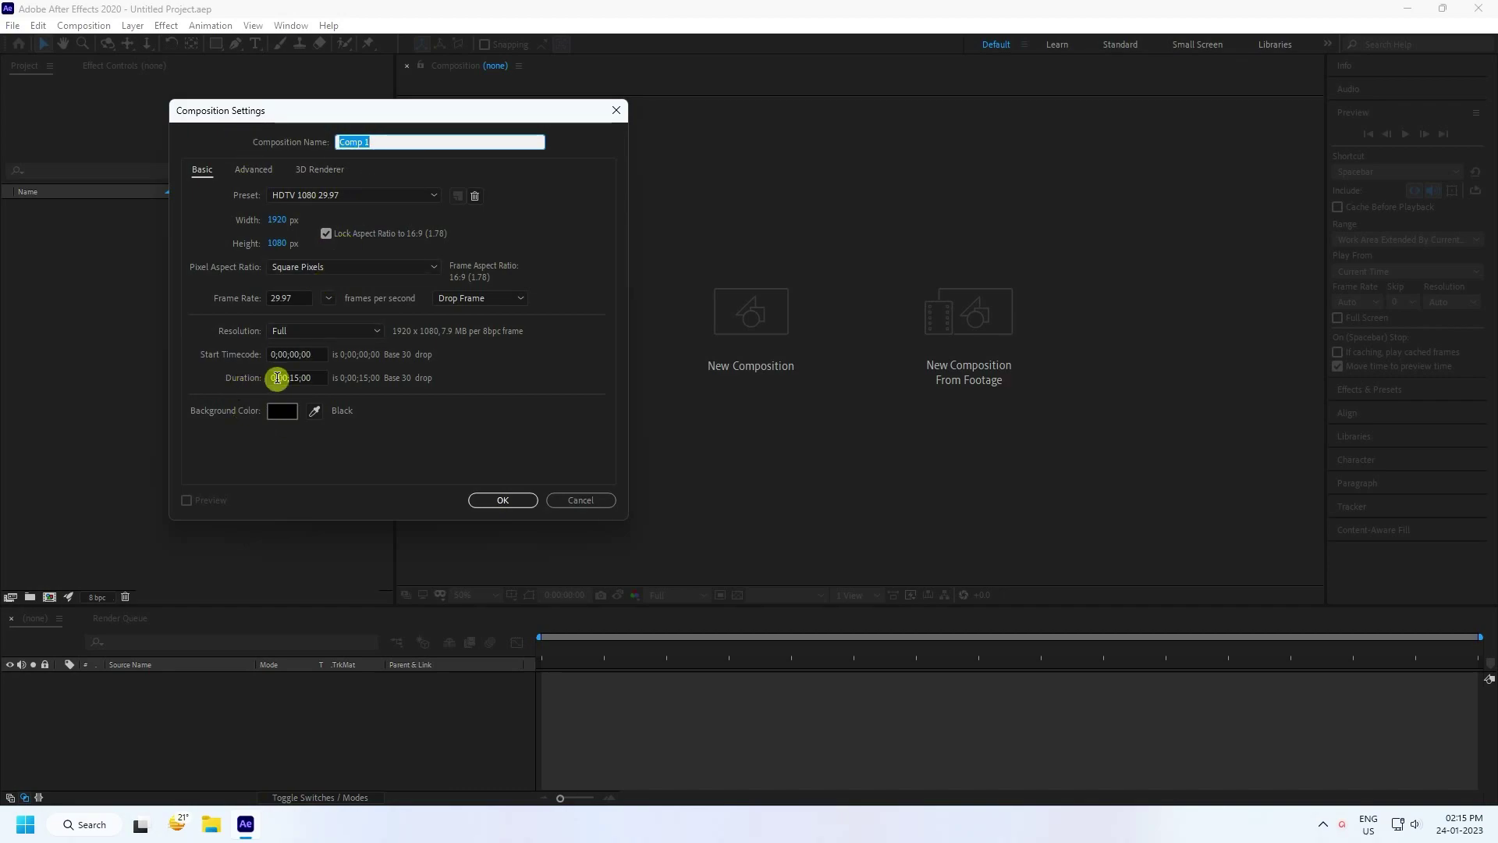
pyautogui.click(510, 501)
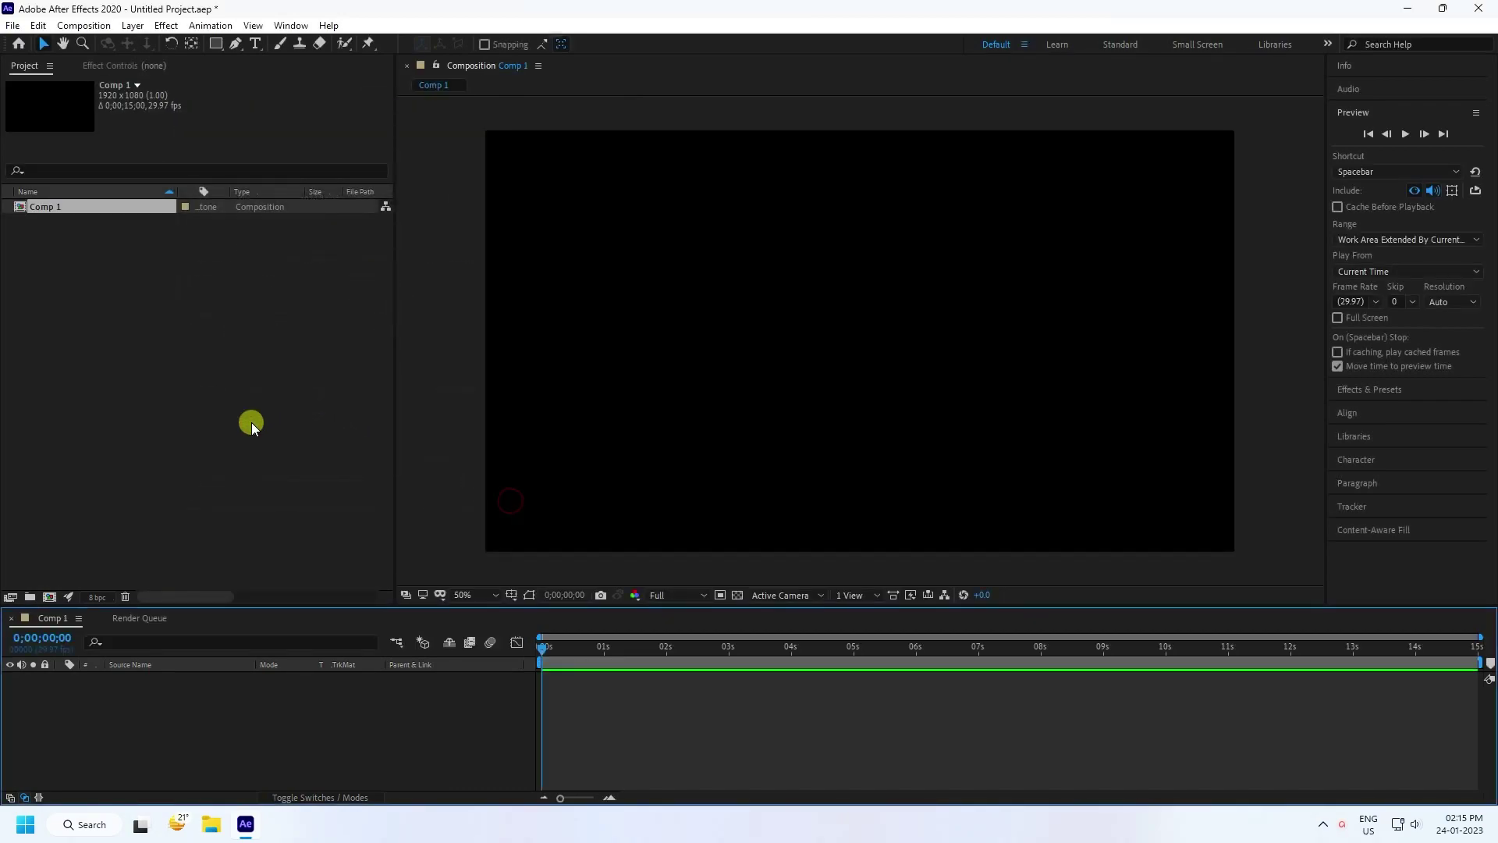
pyautogui.rightClick(173, 349)
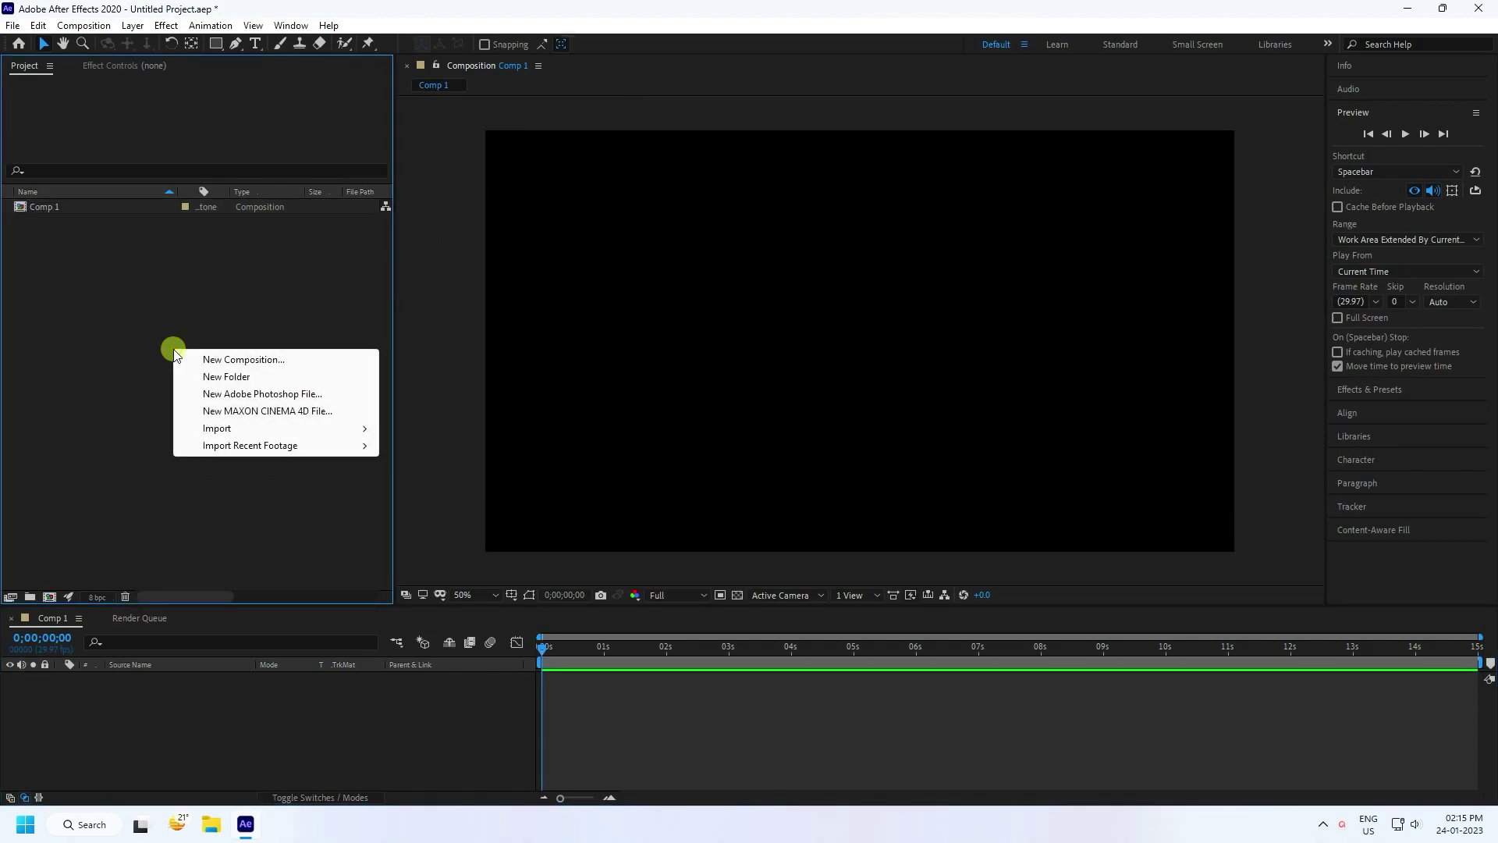
pyautogui.moveTo(217, 431)
pyautogui.click(412, 429)
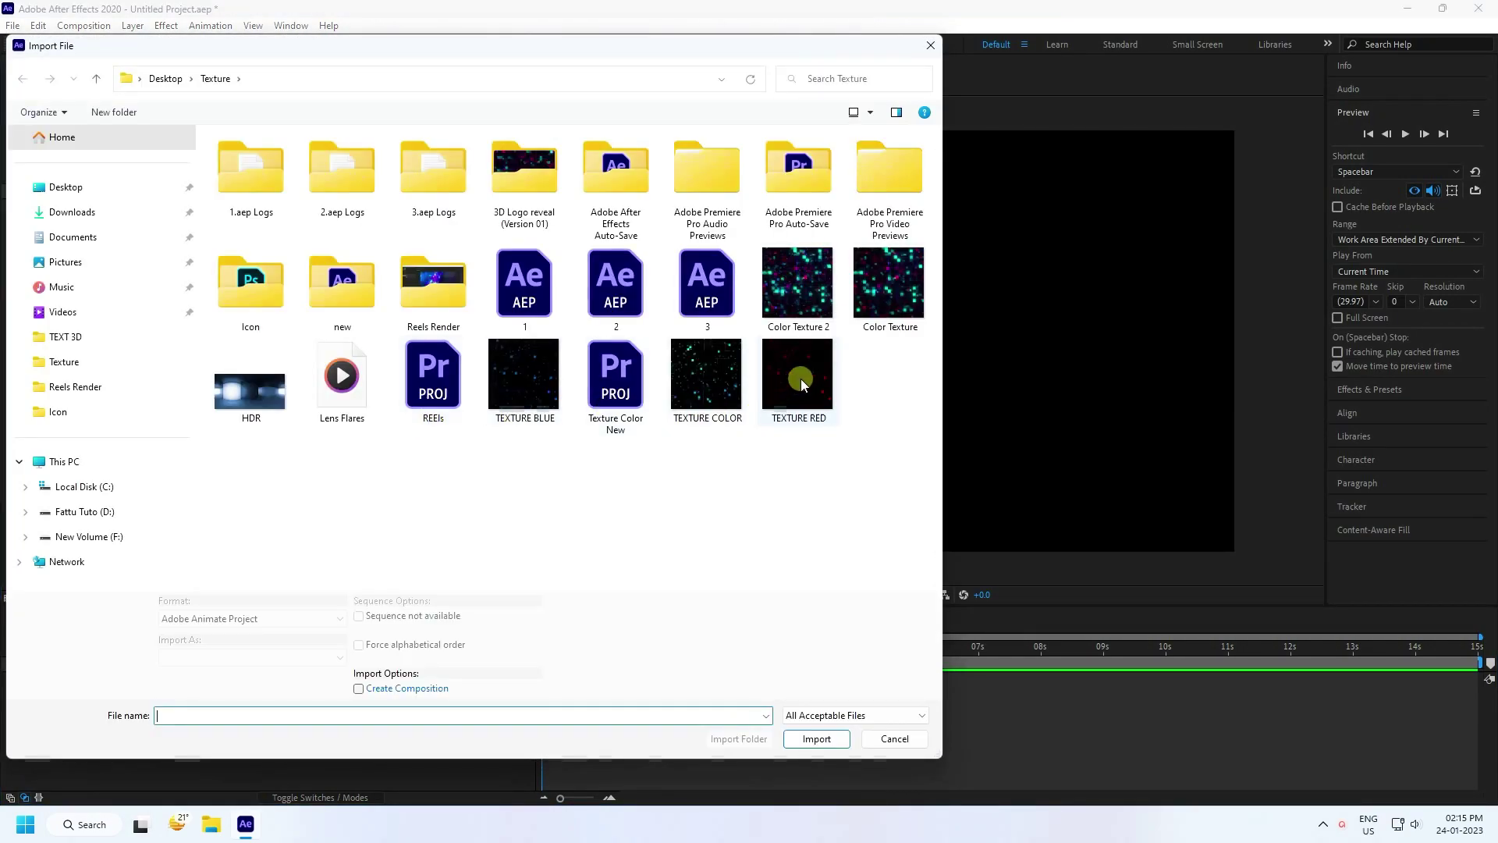
pyautogui.click(800, 302)
pyautogui.keyDown('ctrl'); pyautogui.click(249, 404); pyautogui.keyUp('ctrl')
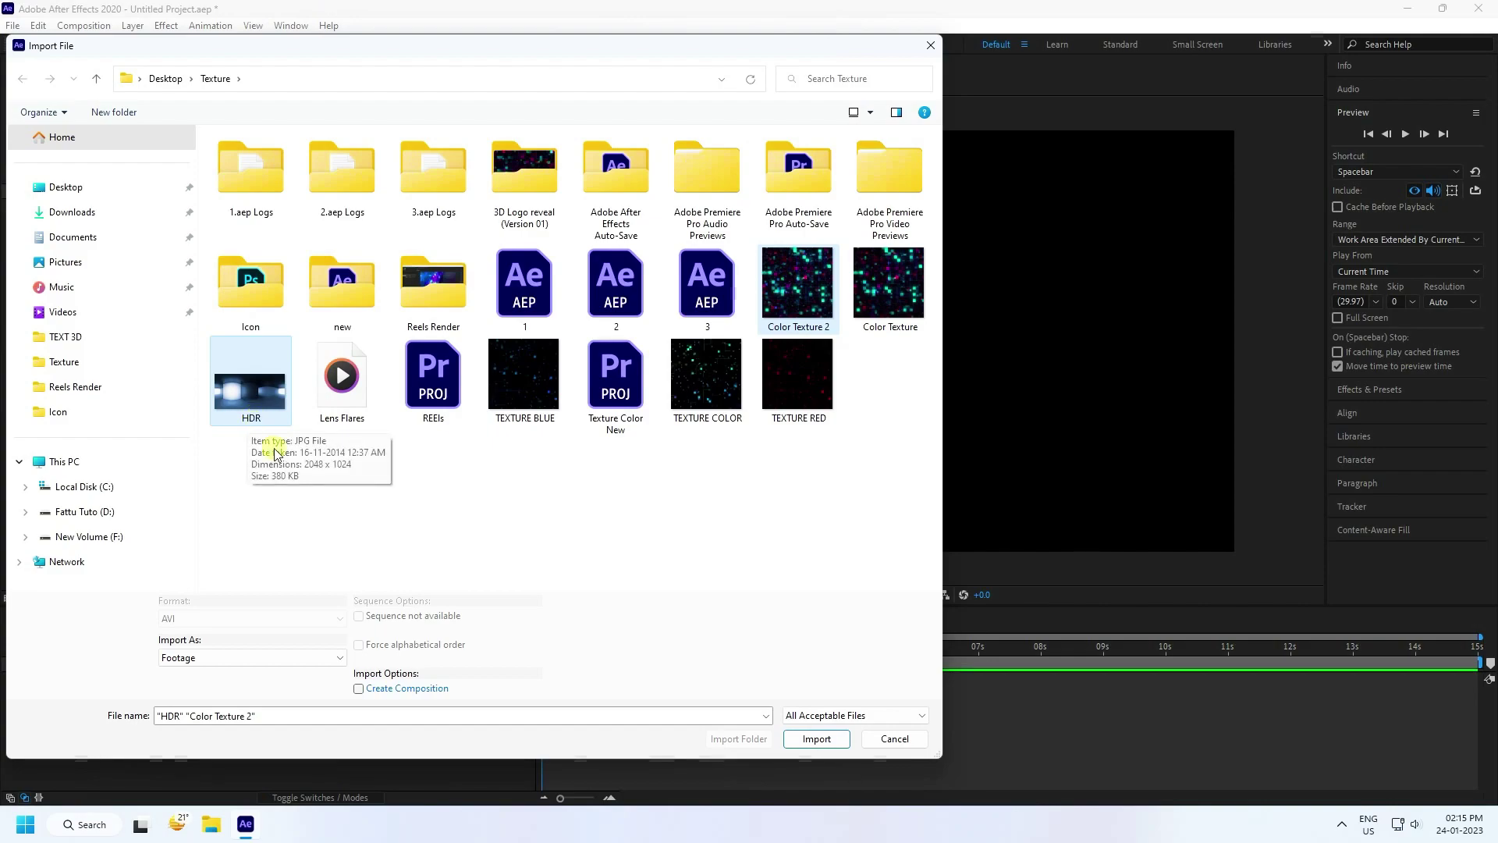
pyautogui.click(817, 738)
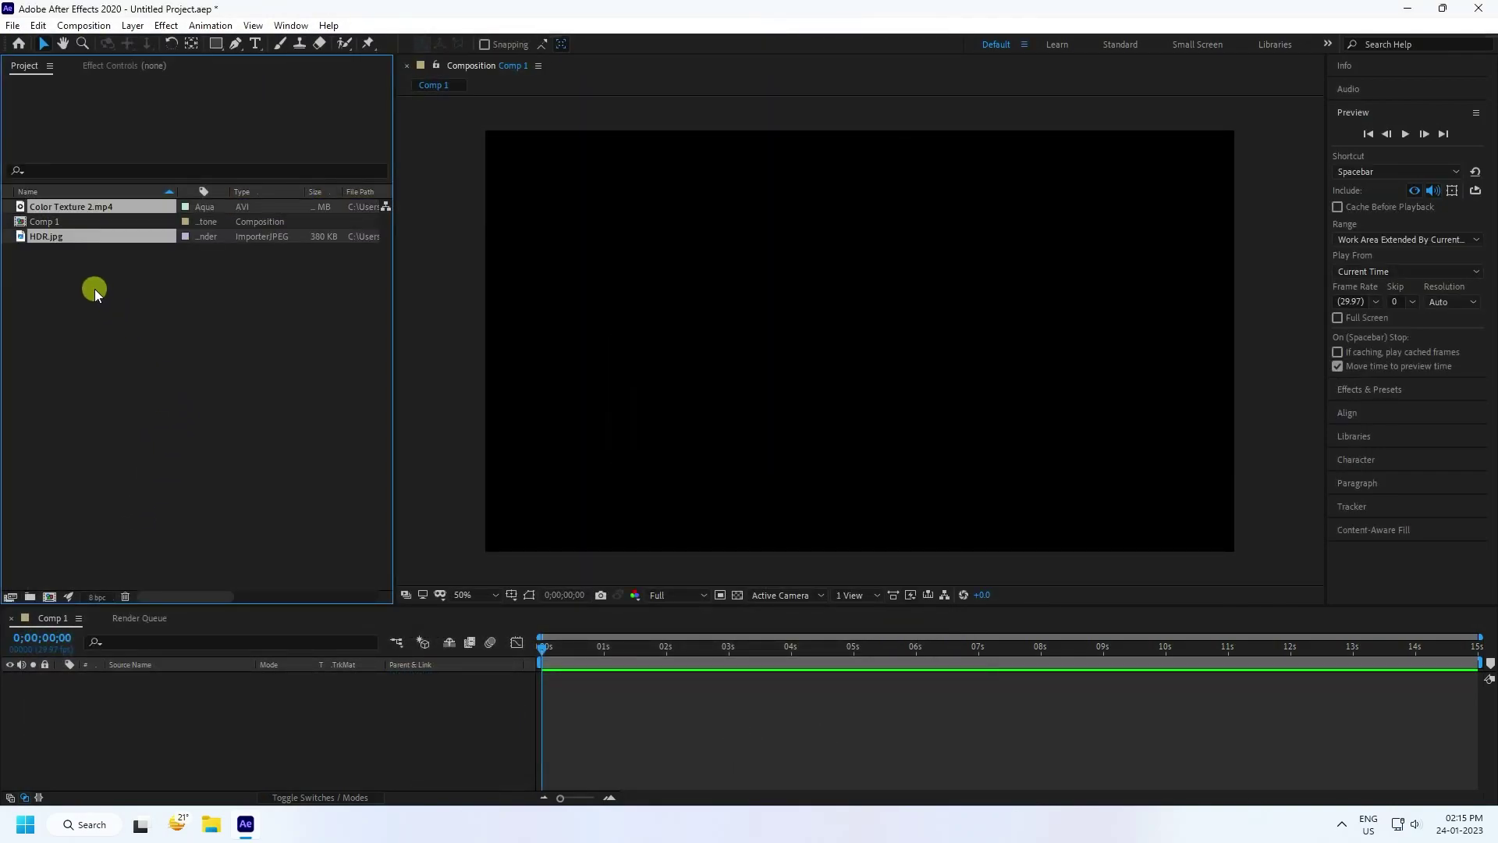
# Place both footage files in Comp 1 and add a text layer reading 'M'.
pyautogui.moveTo(64, 236); pyautogui.dragTo(189, 729)
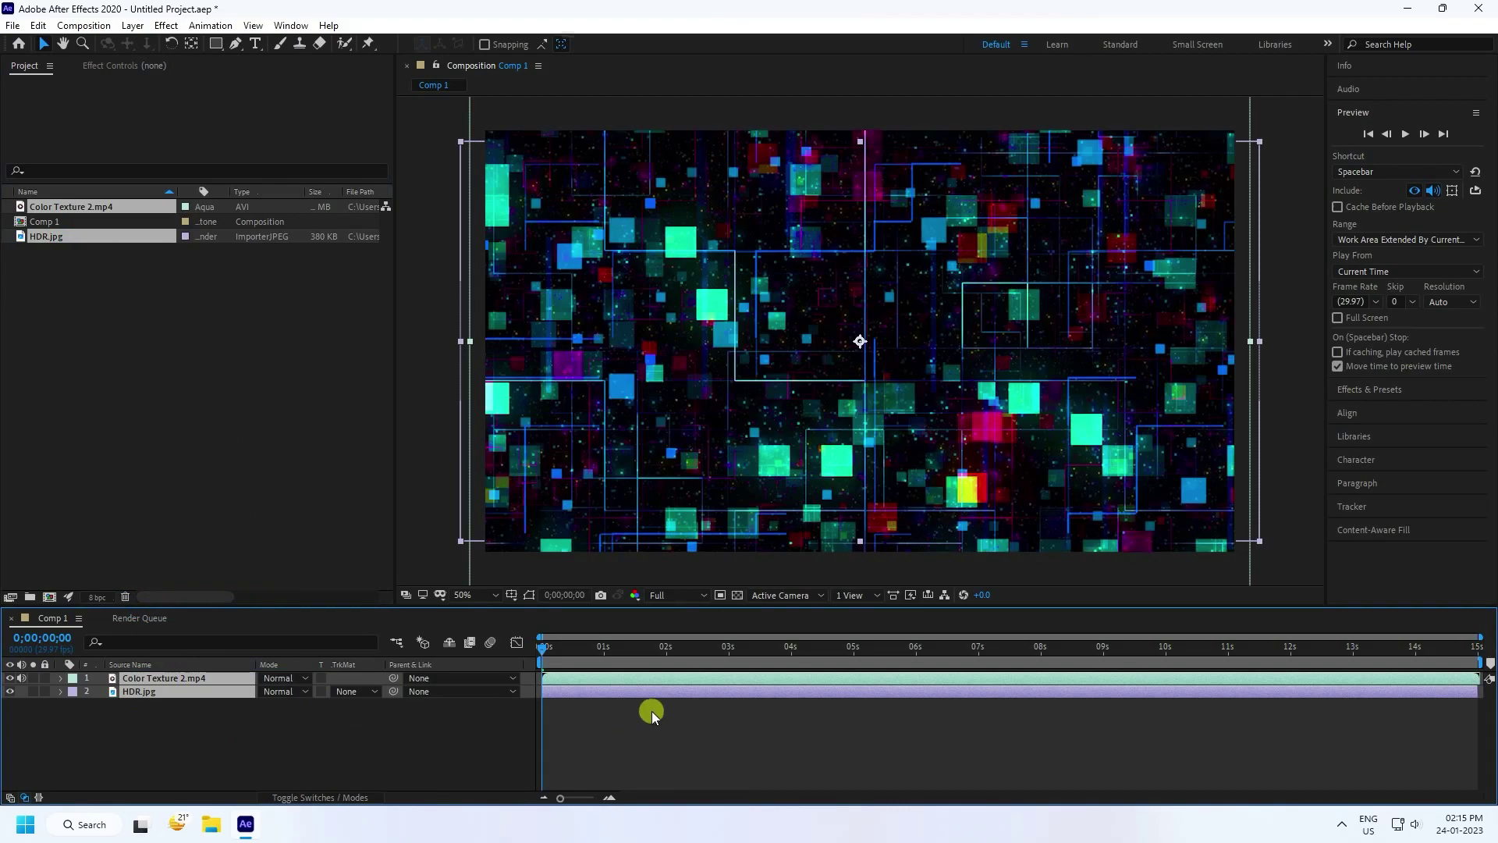
pyautogui.press('space')
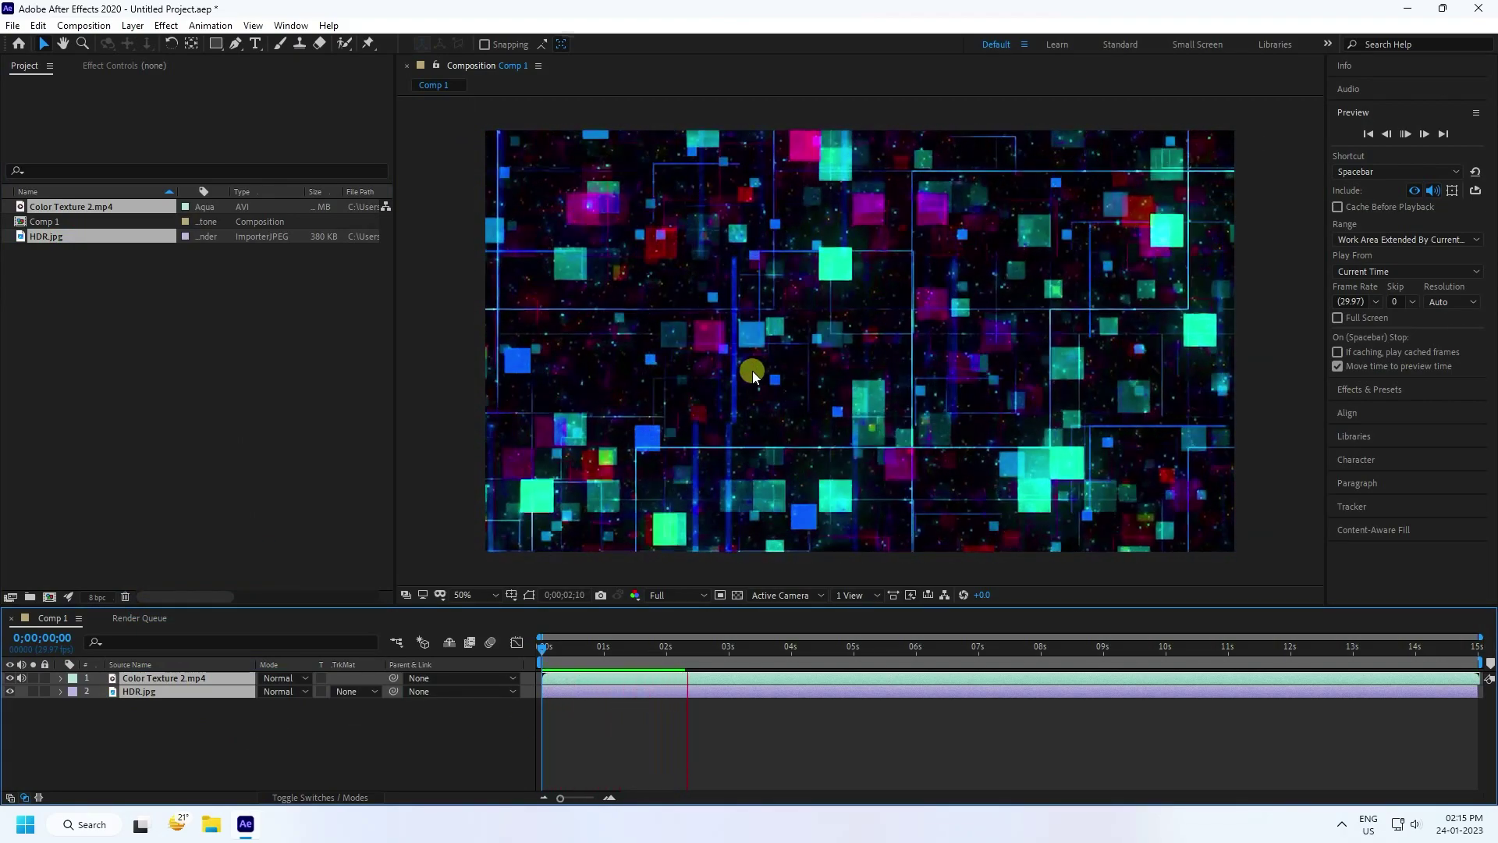
pyautogui.rightClick(162, 736)
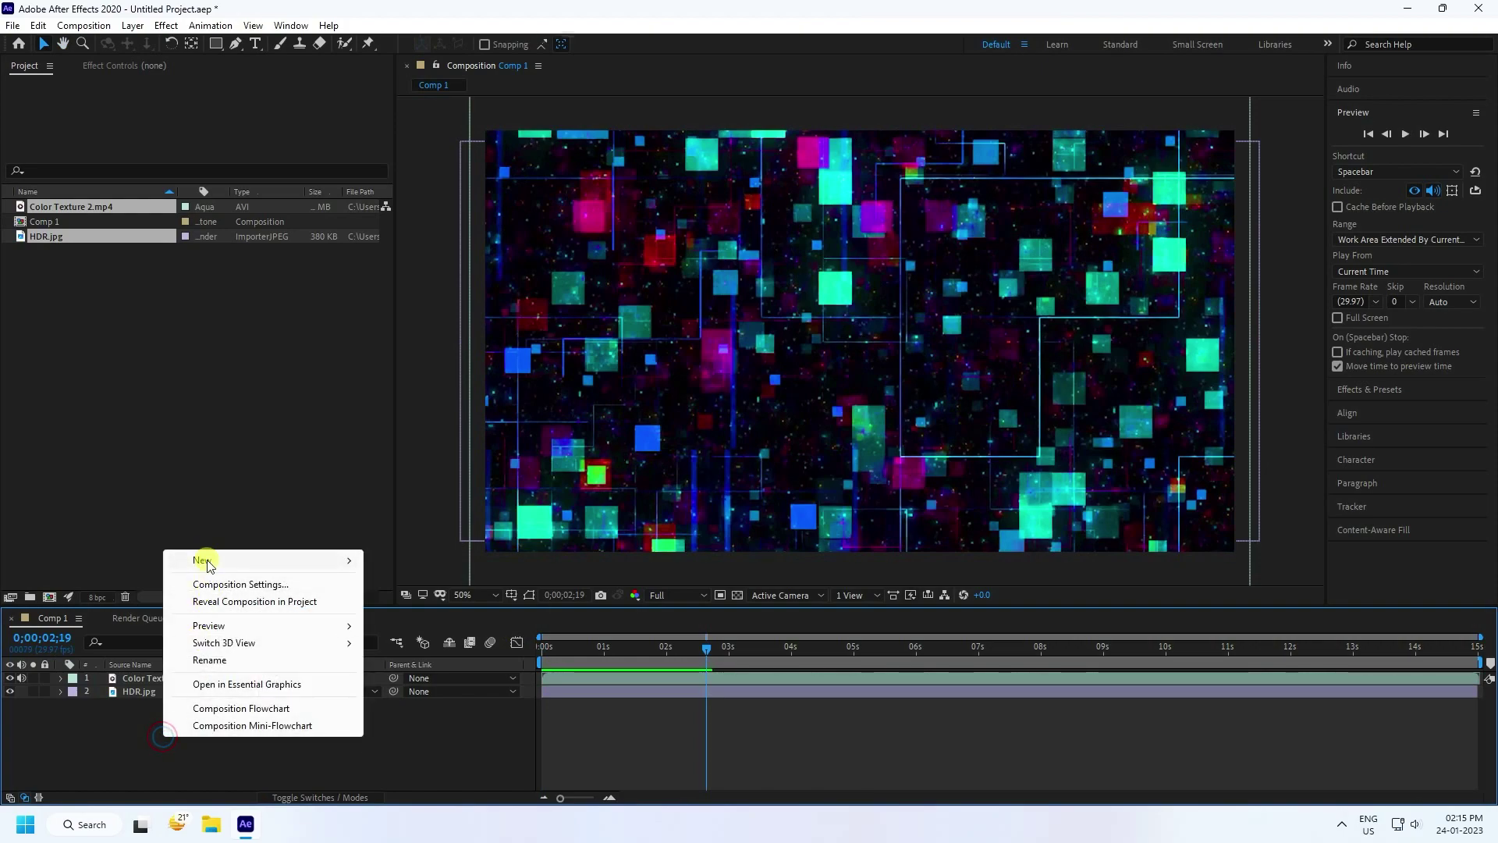
pyautogui.moveTo(201, 560)
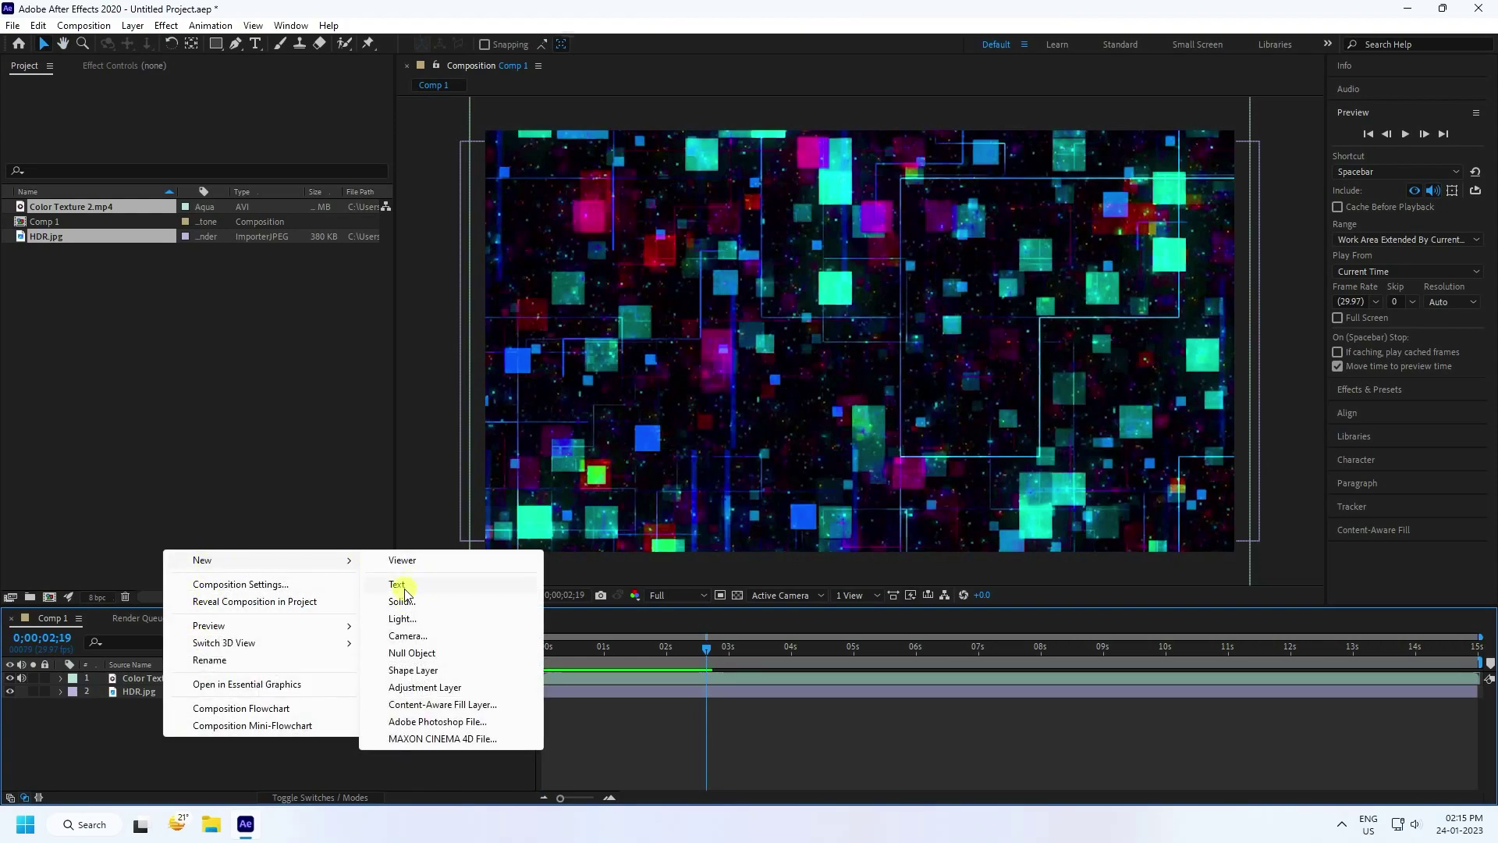
pyautogui.click(401, 587)
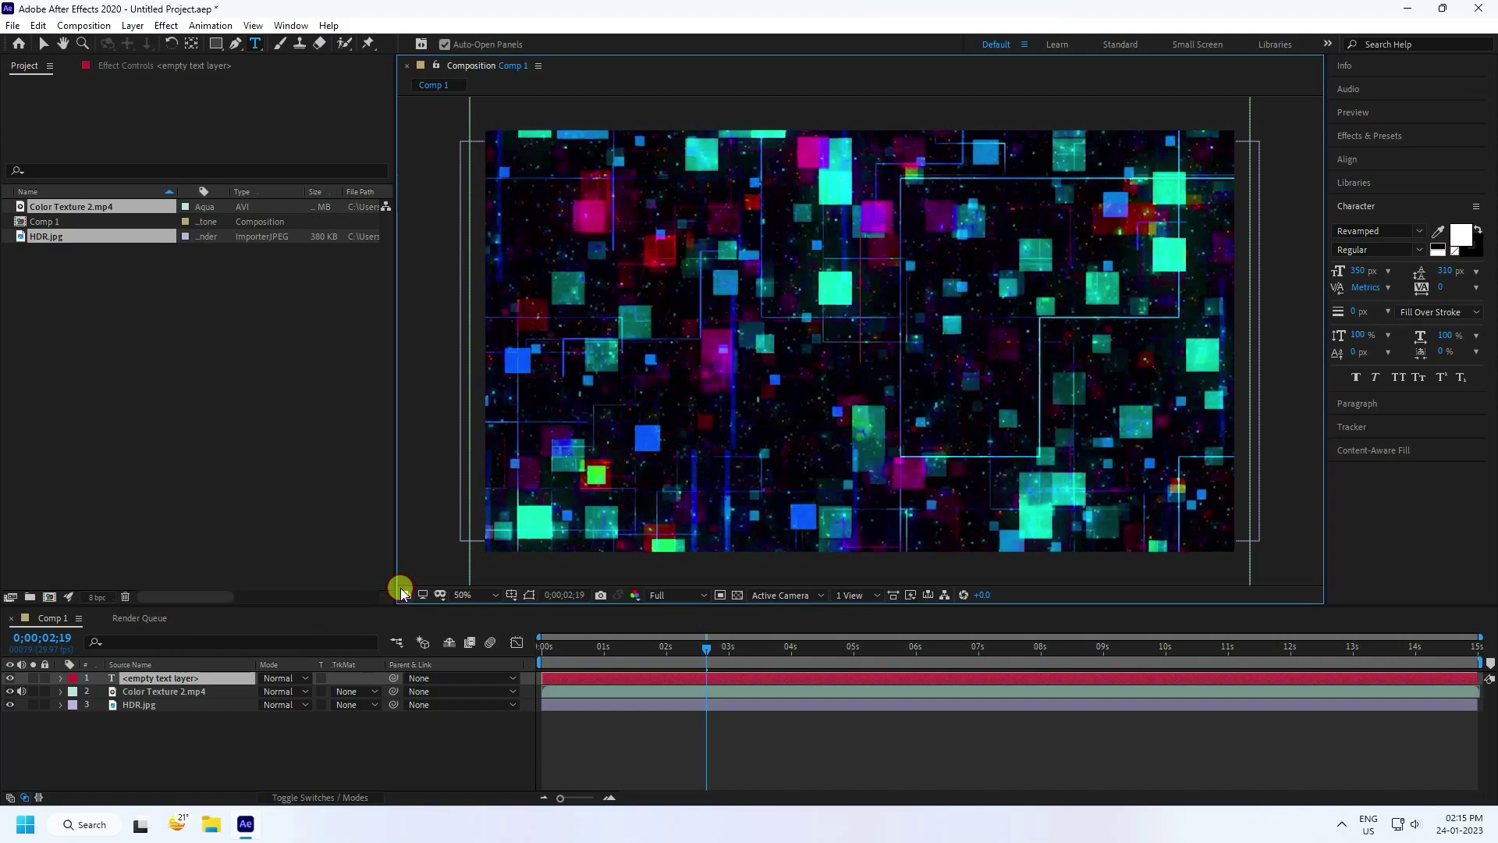
pyautogui.write('M')
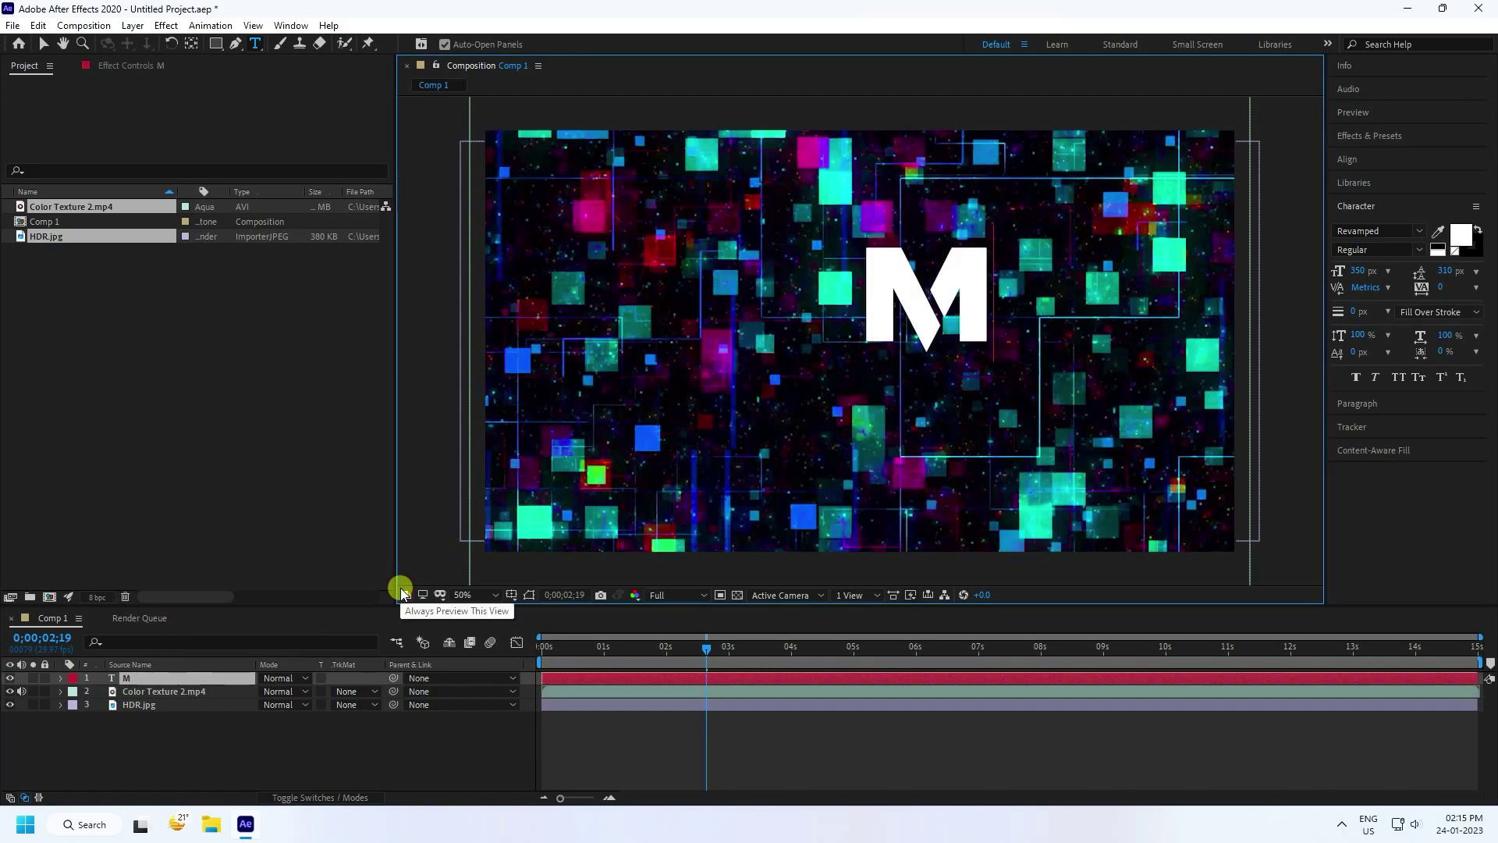
pyautogui.click(44, 43)
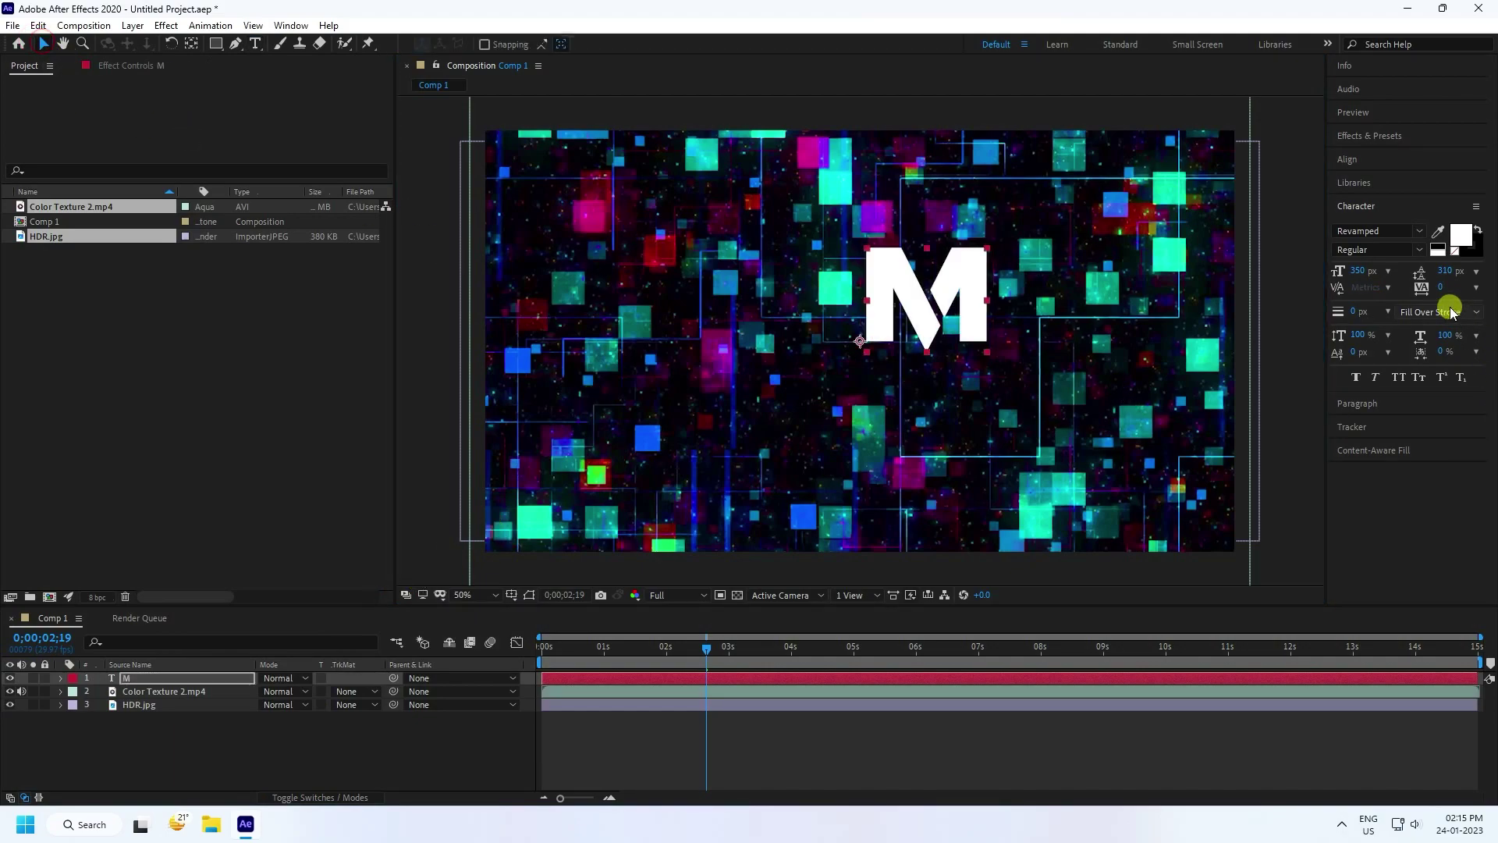
# Centre the M in the composition and hide the Color Texture 2.mp4 and HDR.jpg layers.
pyautogui.click(1355, 159)
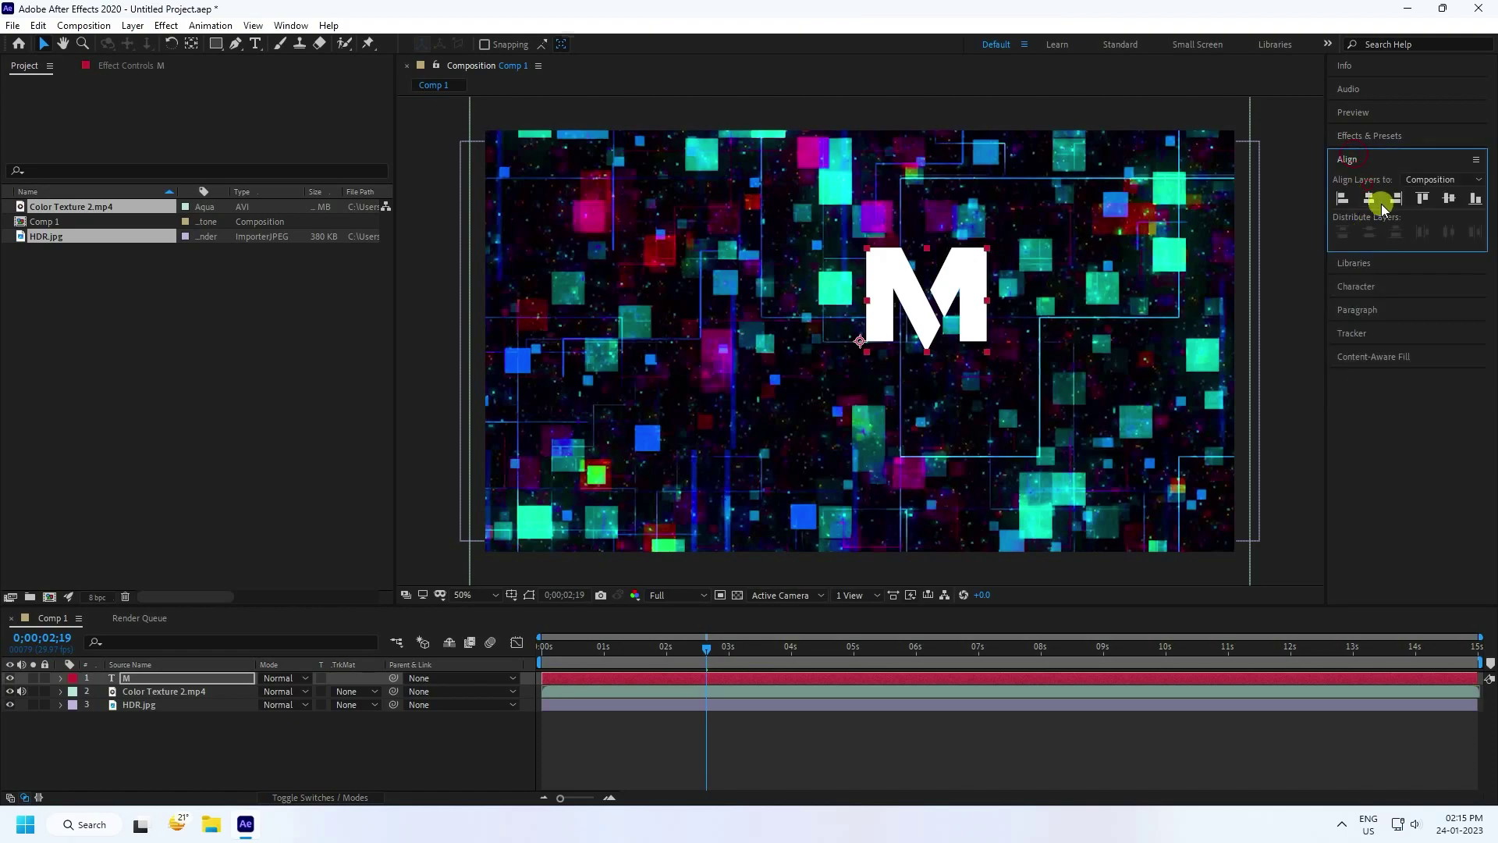
pyautogui.click(1378, 200)
pyautogui.click(1449, 198)
pyautogui.click(1342, 290)
pyautogui.click(889, 372)
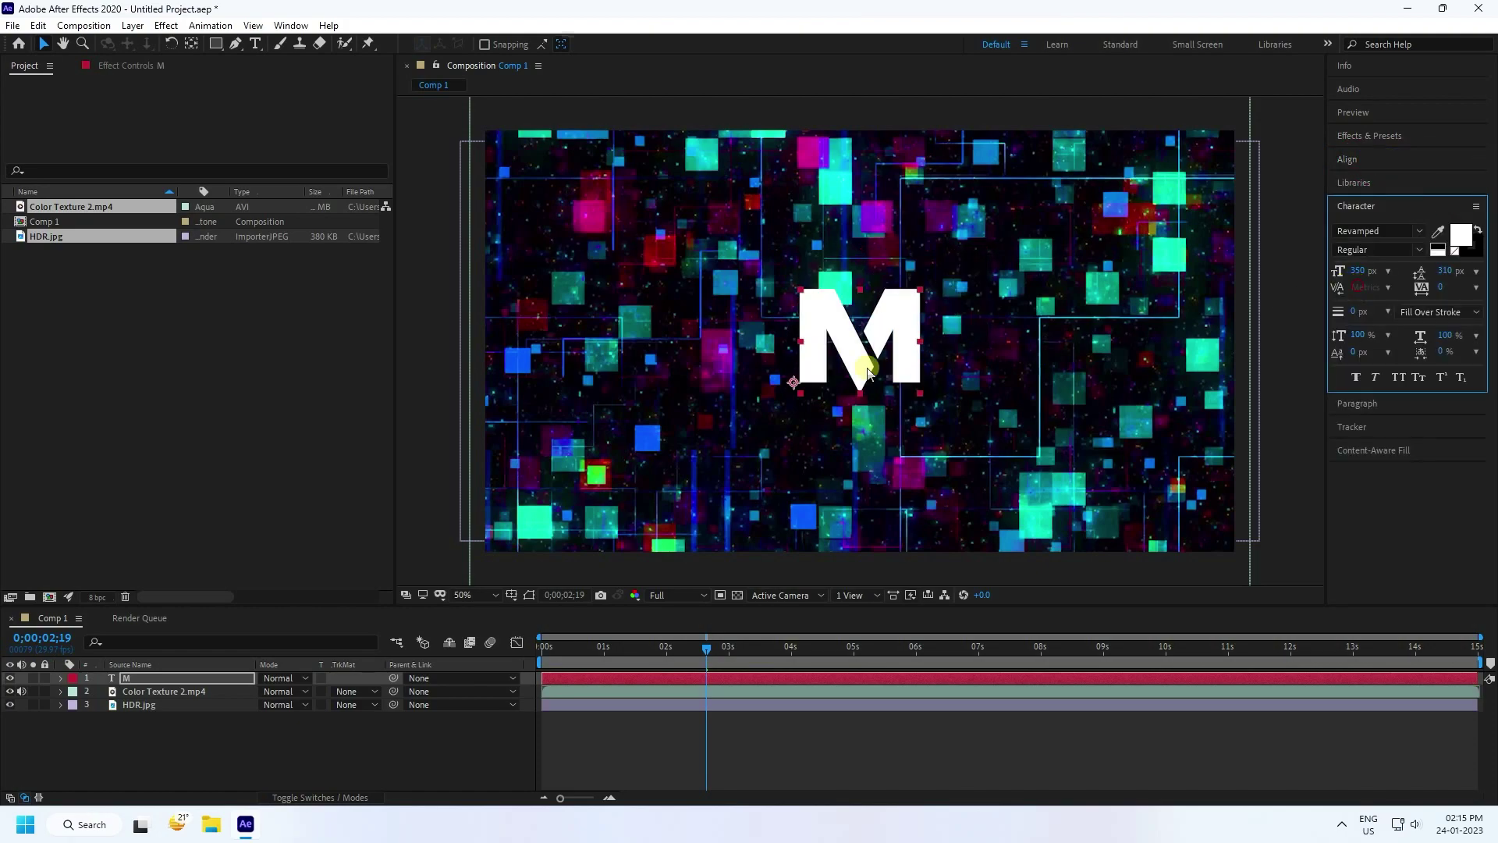
pyautogui.click(9, 704)
pyautogui.click(9, 691)
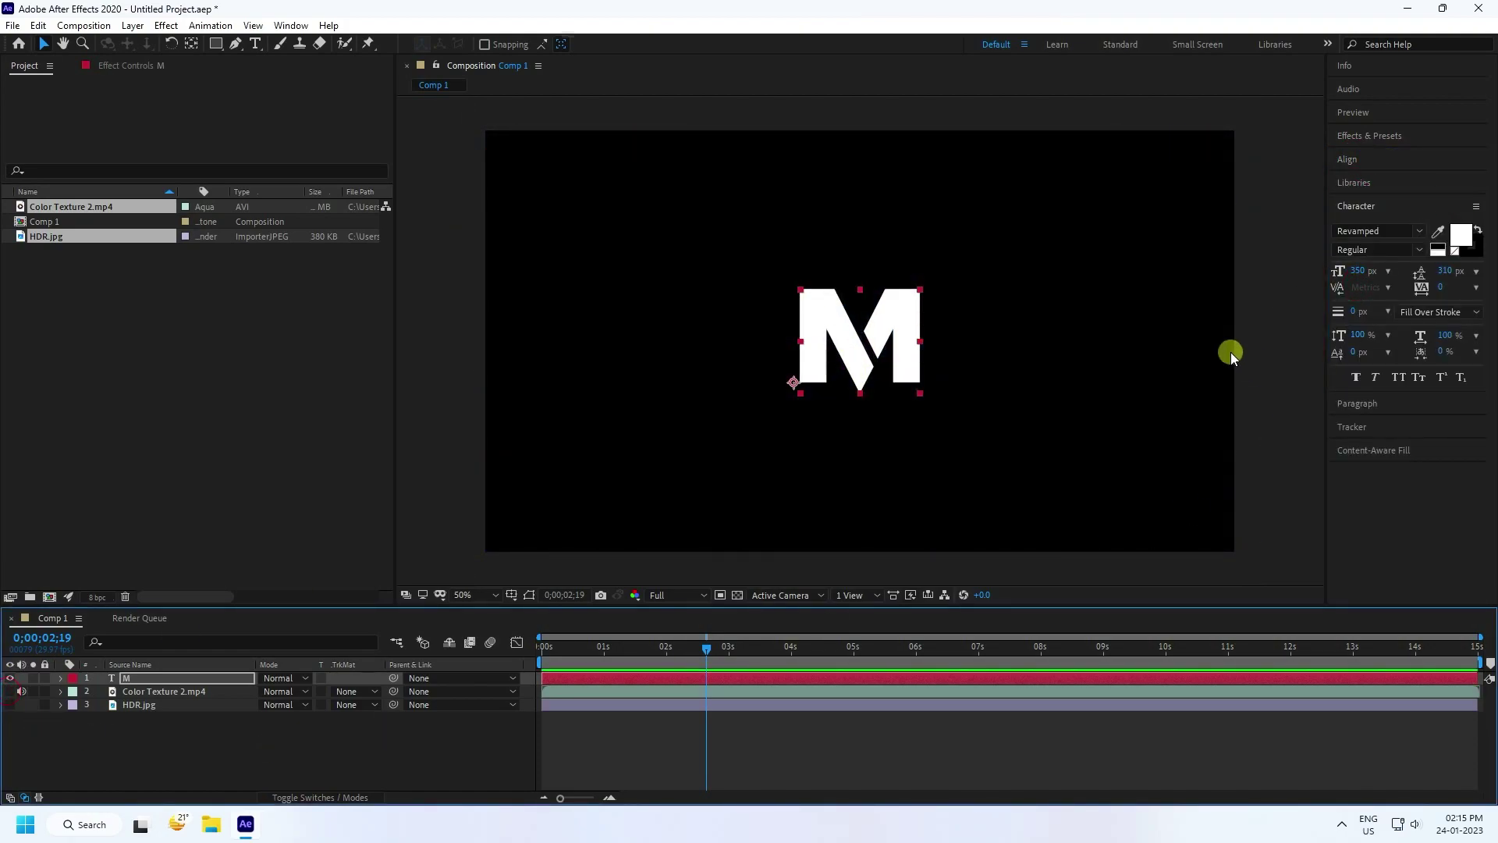
# Set the M to Master Of Break at 500 px and re-centre it with its anchor point.
pyautogui.click(1416, 232)
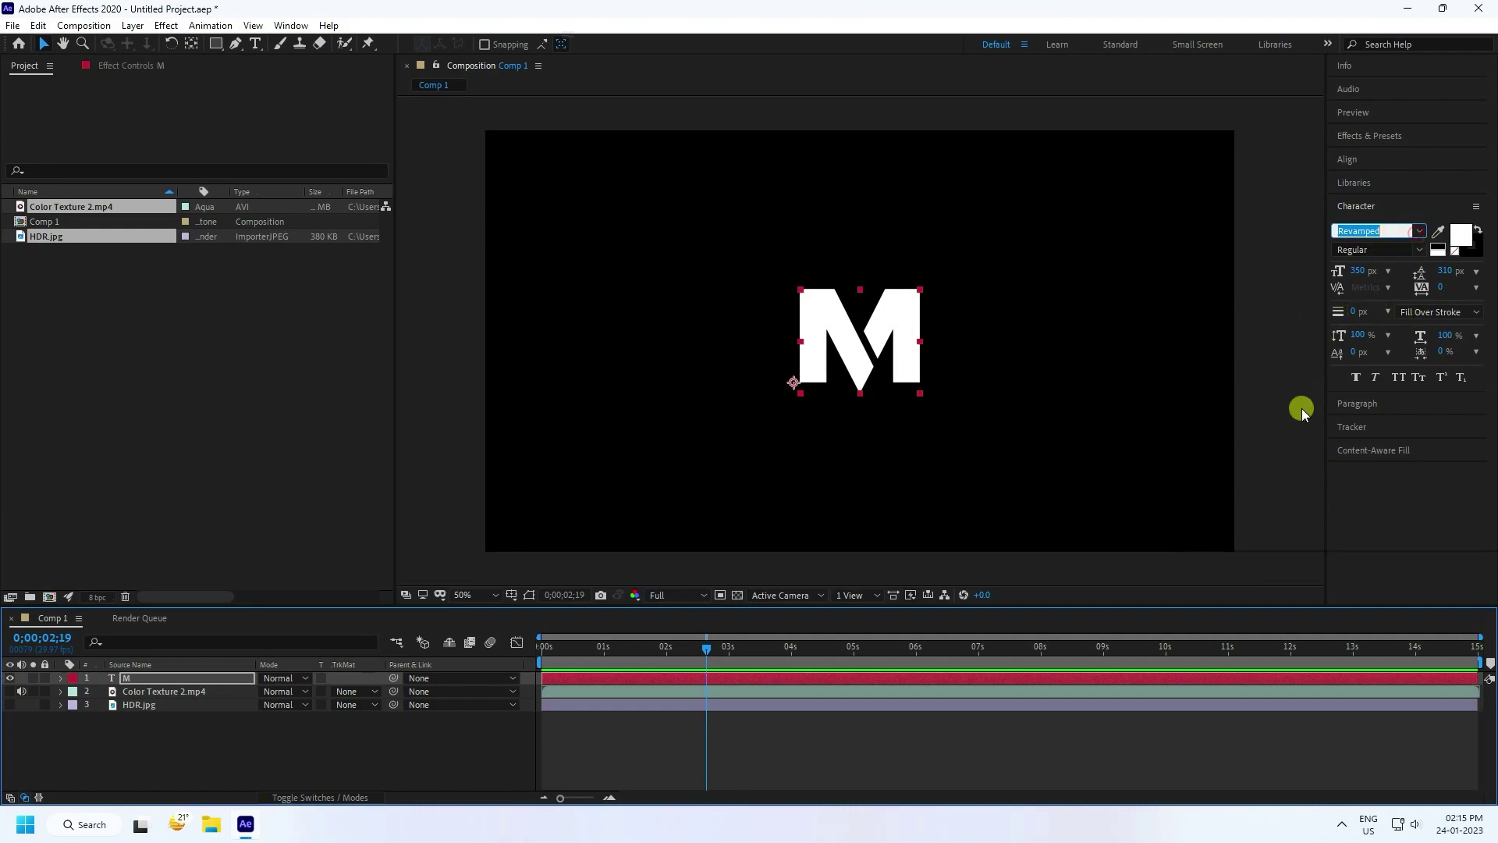
pyautogui.scroll(2, 1377, 390)
pyautogui.scroll(10, 1261, 336)
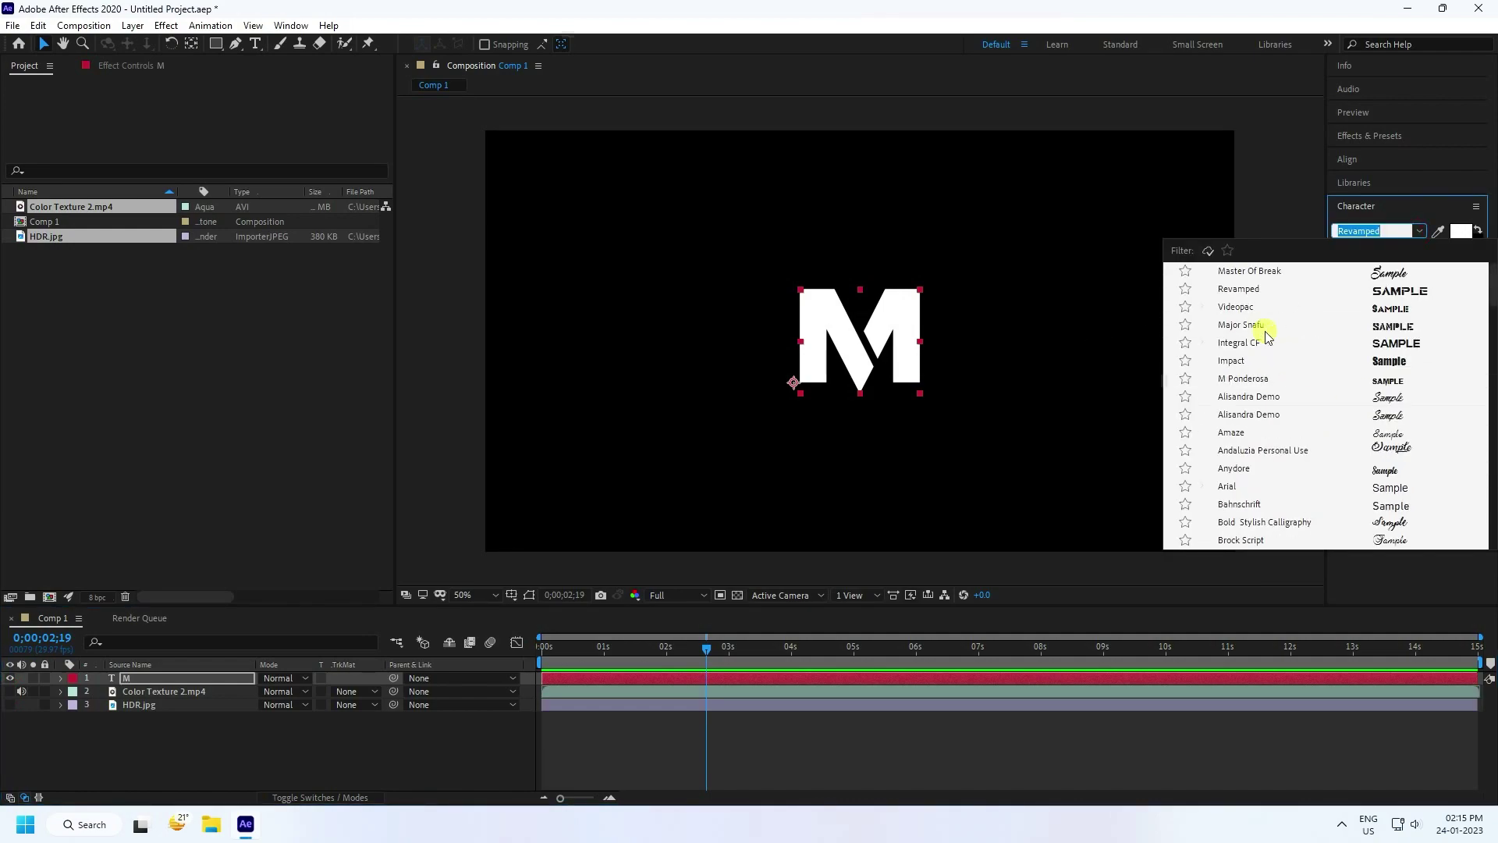
pyautogui.click(1261, 271)
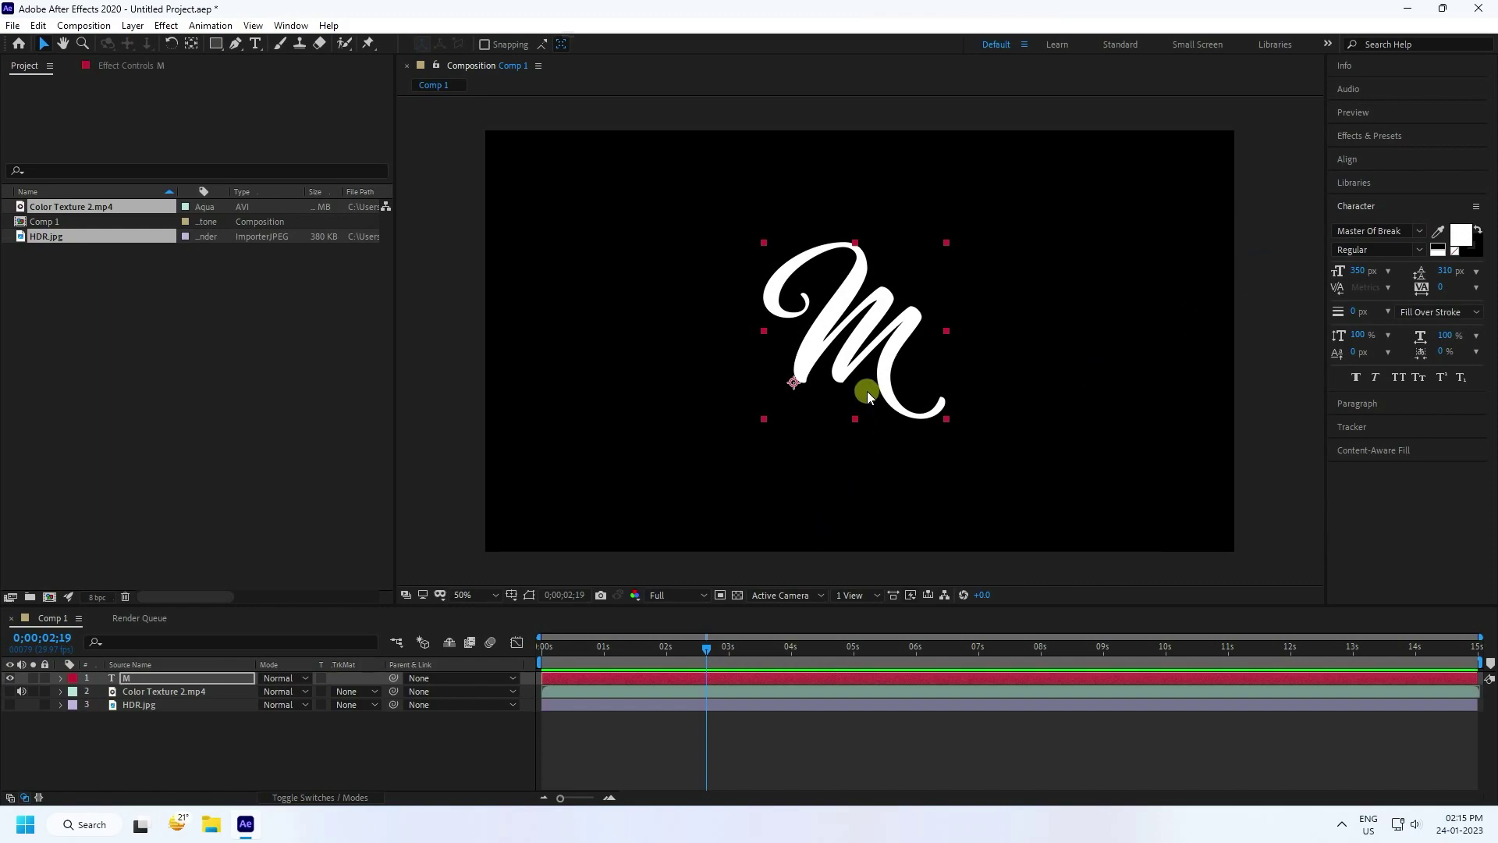
pyautogui.hotkey('ctrl', 'alt', 'Home')
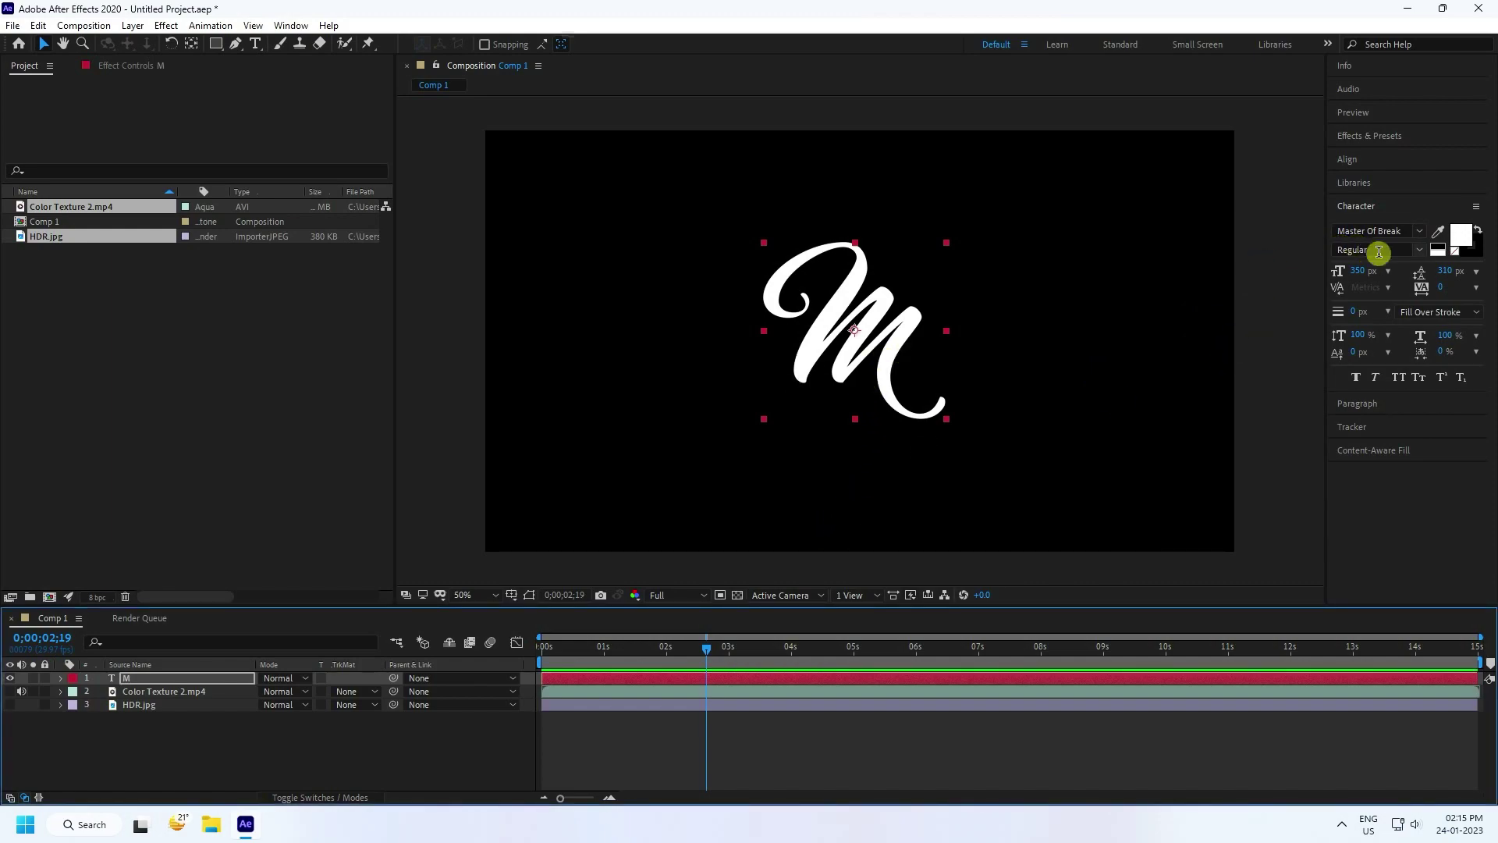
pyautogui.click(1358, 270)
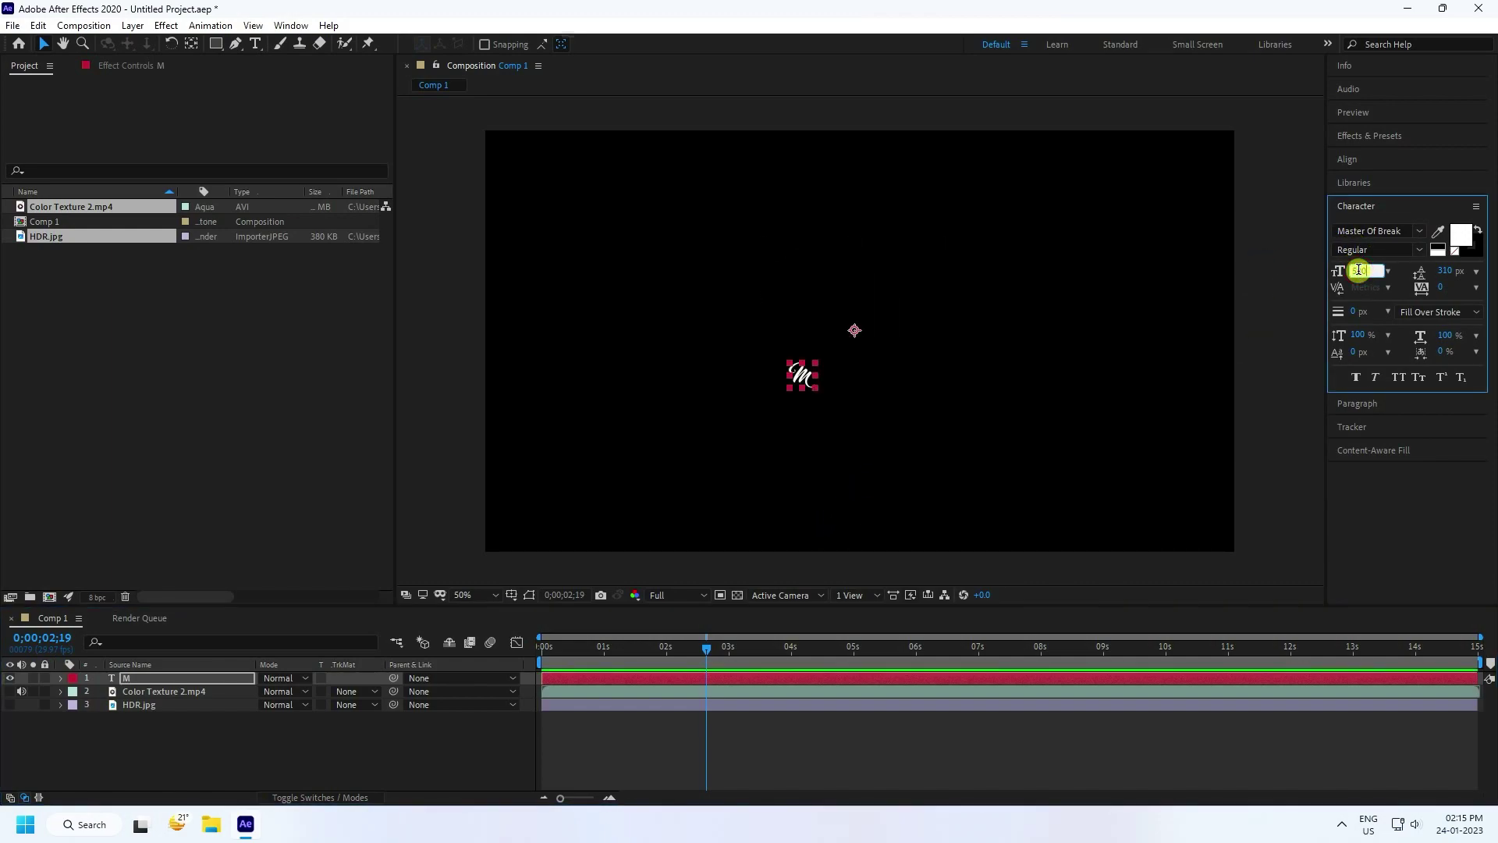
pyautogui.click(1348, 160)
pyautogui.click(1368, 198)
pyautogui.click(1448, 201)
pyautogui.hotkey('ctrl', 'alt', 'Home')
pyautogui.rightClick(134, 756)
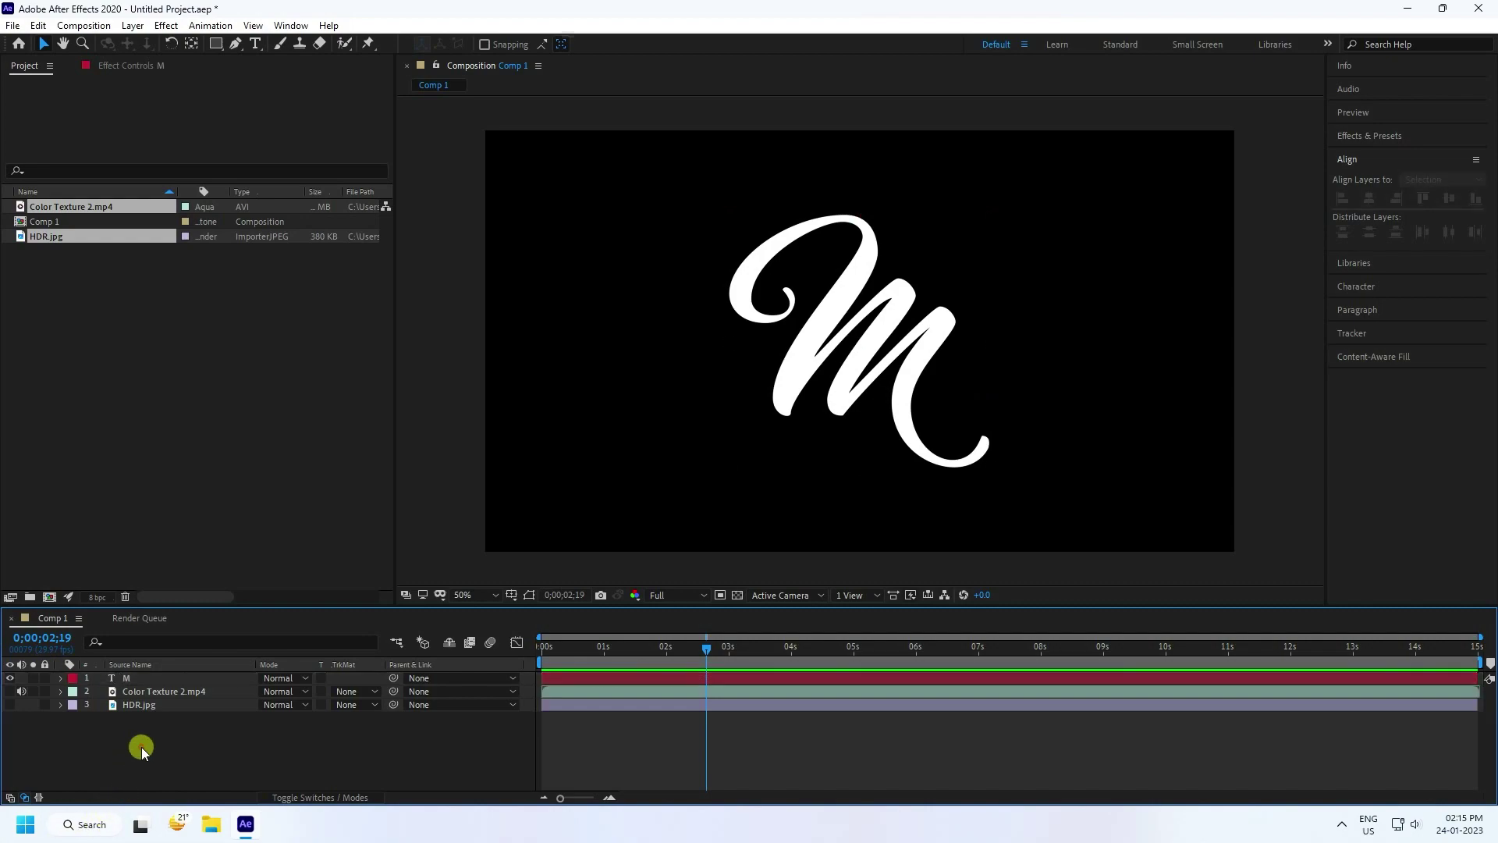
# Create a black solid named E3D, hide the M layer, and apply the Element effect.
pyautogui.moveTo(181, 569)
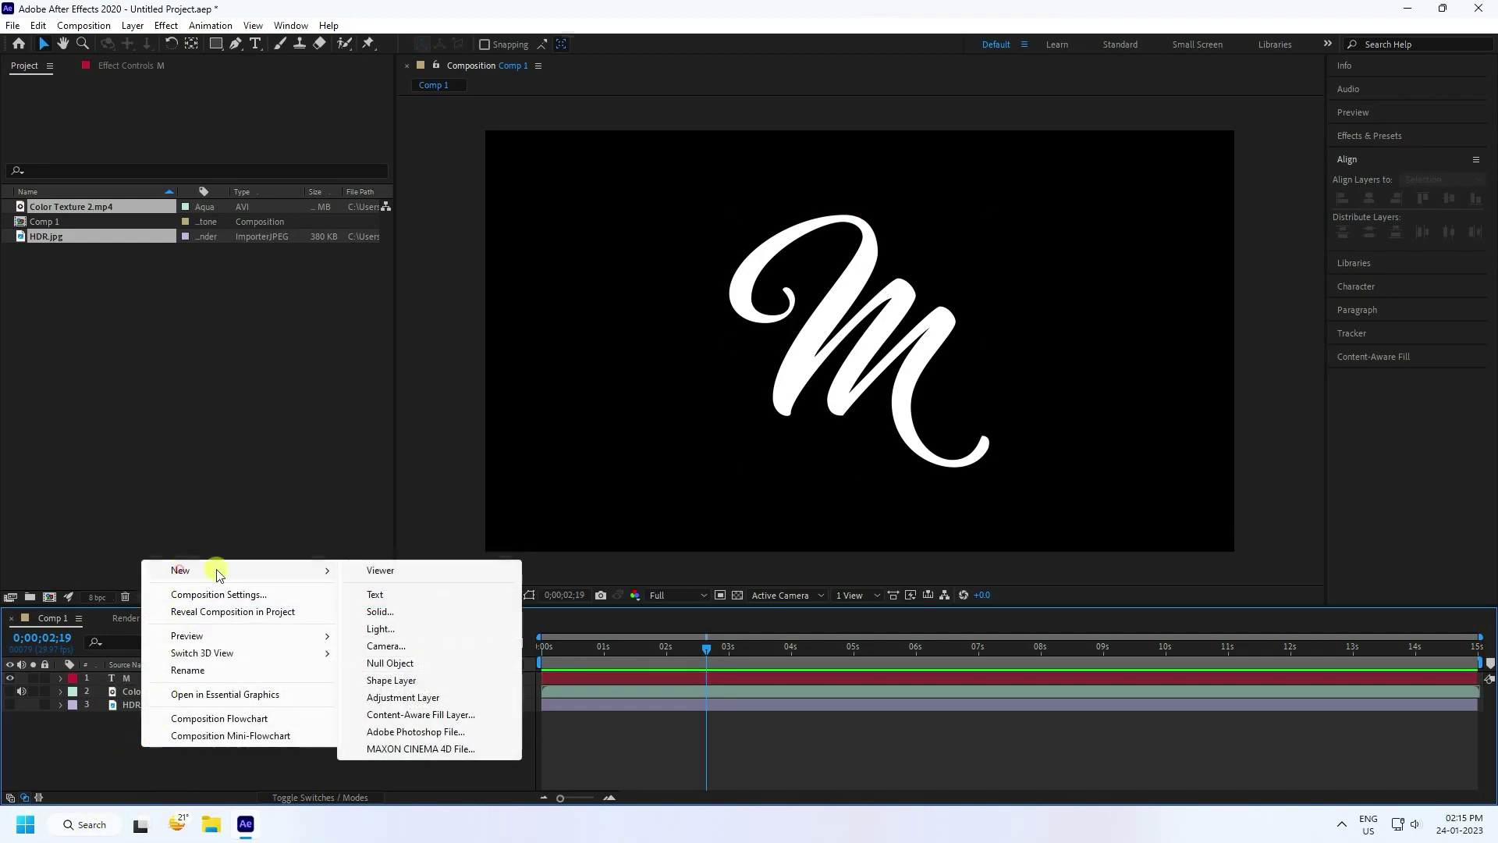
pyautogui.click(382, 612)
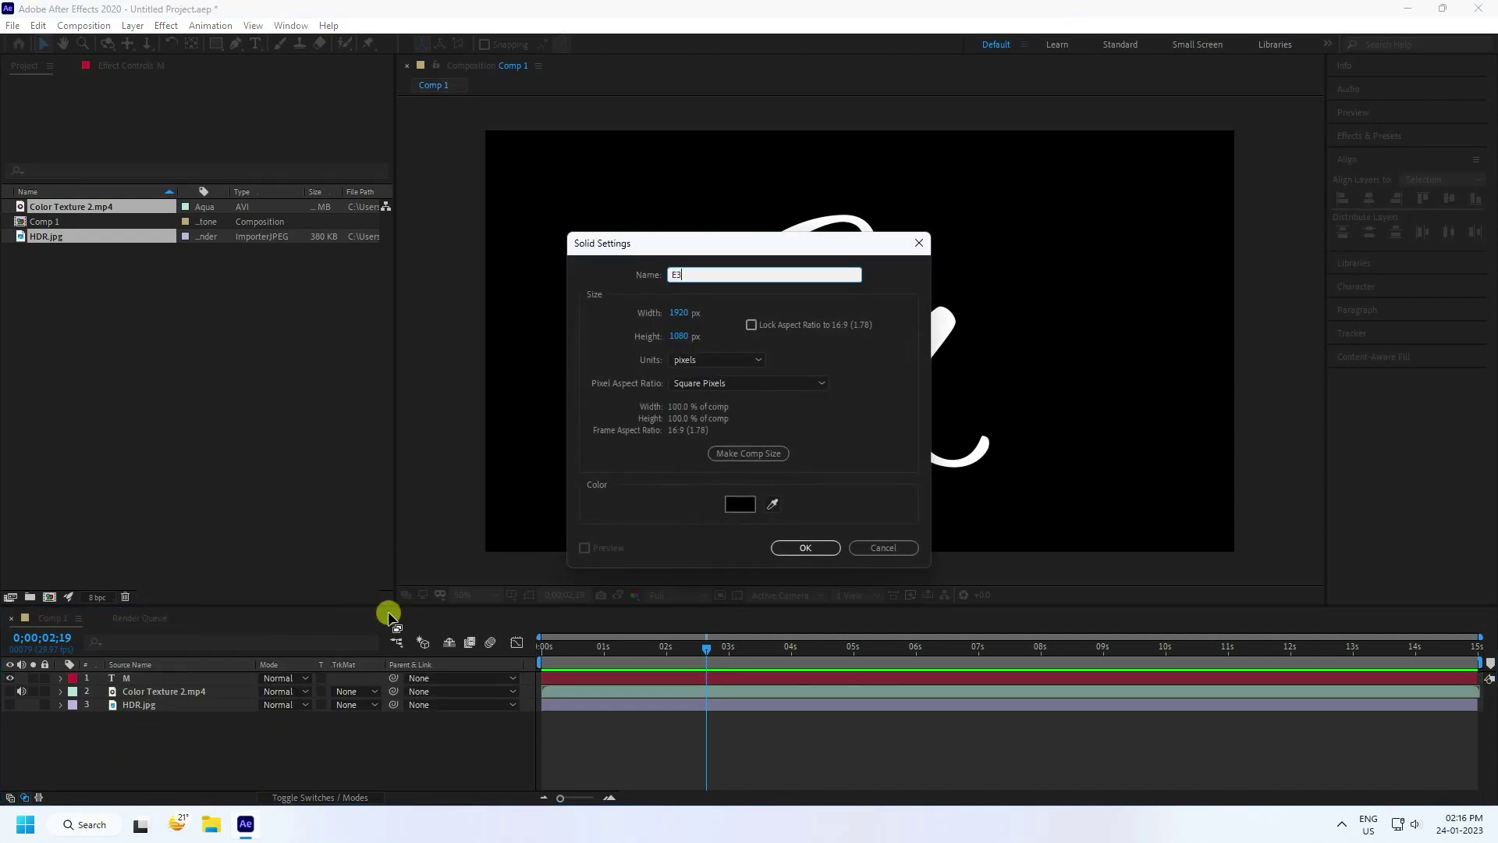
pyautogui.click(794, 549)
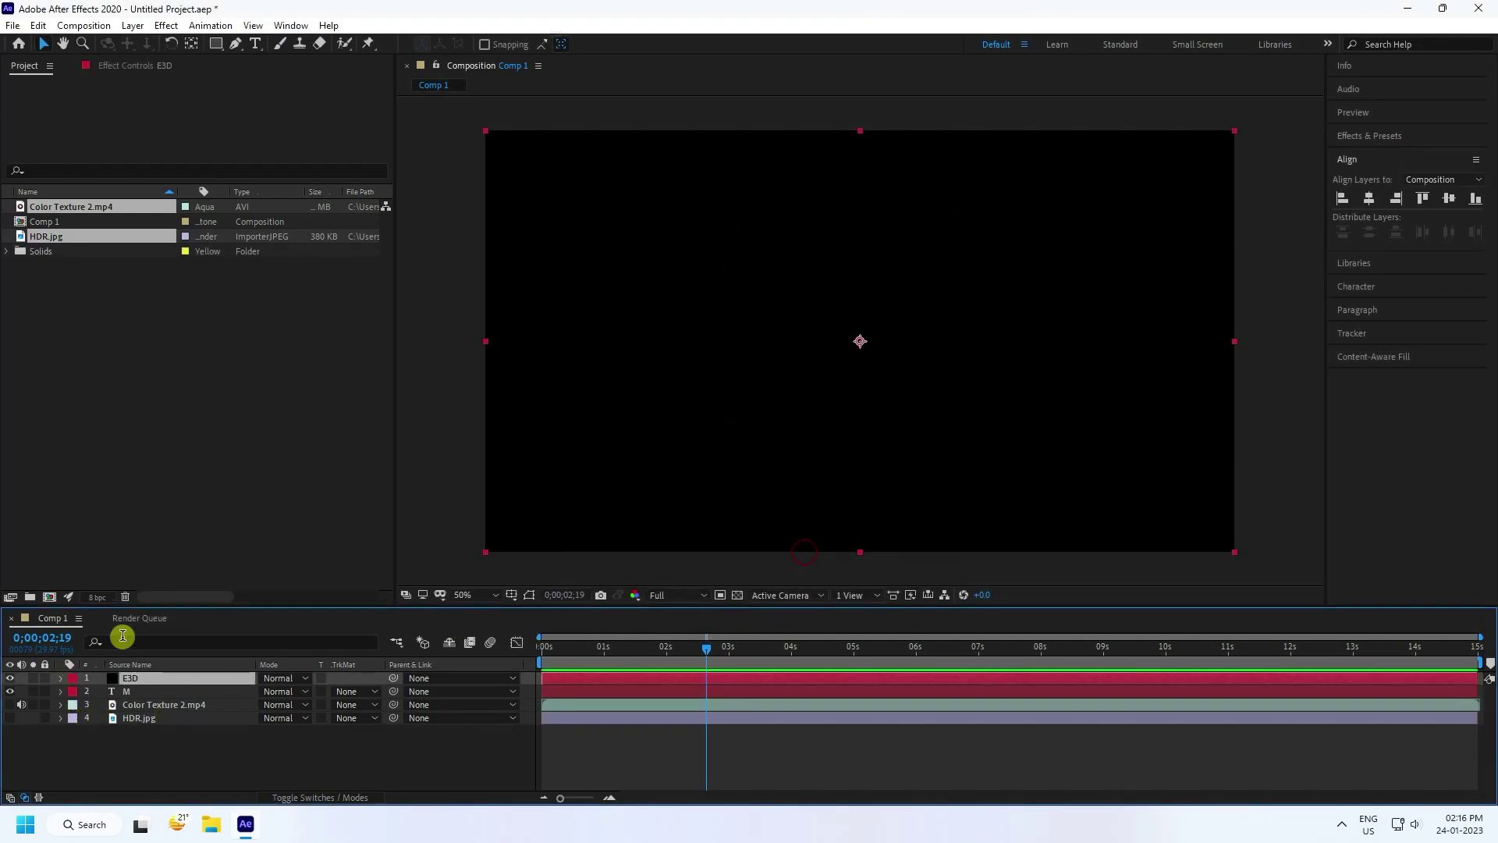
pyautogui.click(9, 691)
pyautogui.click(141, 679)
pyautogui.click(137, 24)
pyautogui.moveTo(172, 27)
pyautogui.moveTo(217, 481)
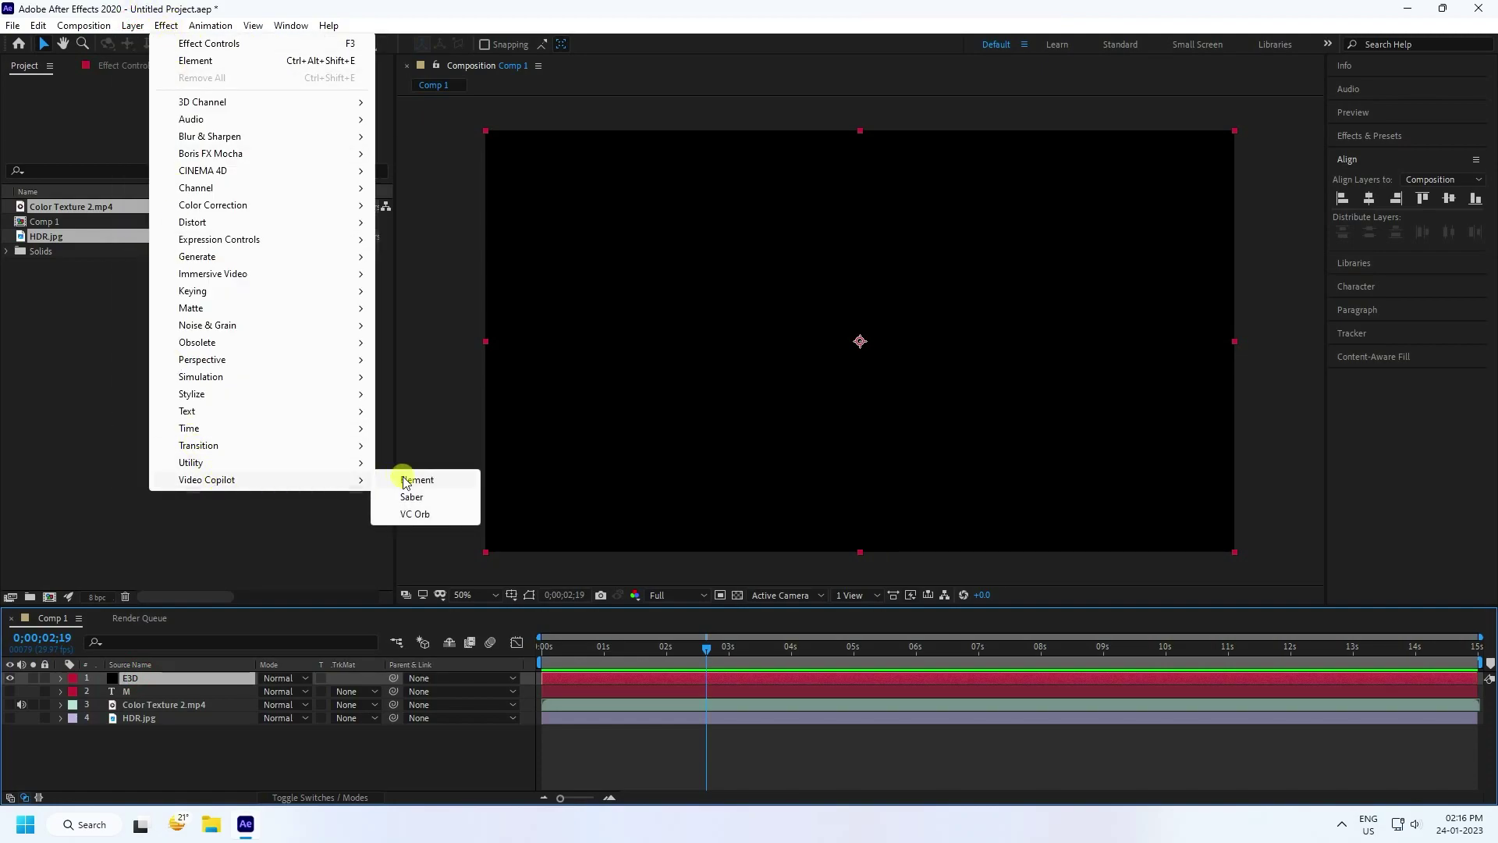
pyautogui.click(408, 478)
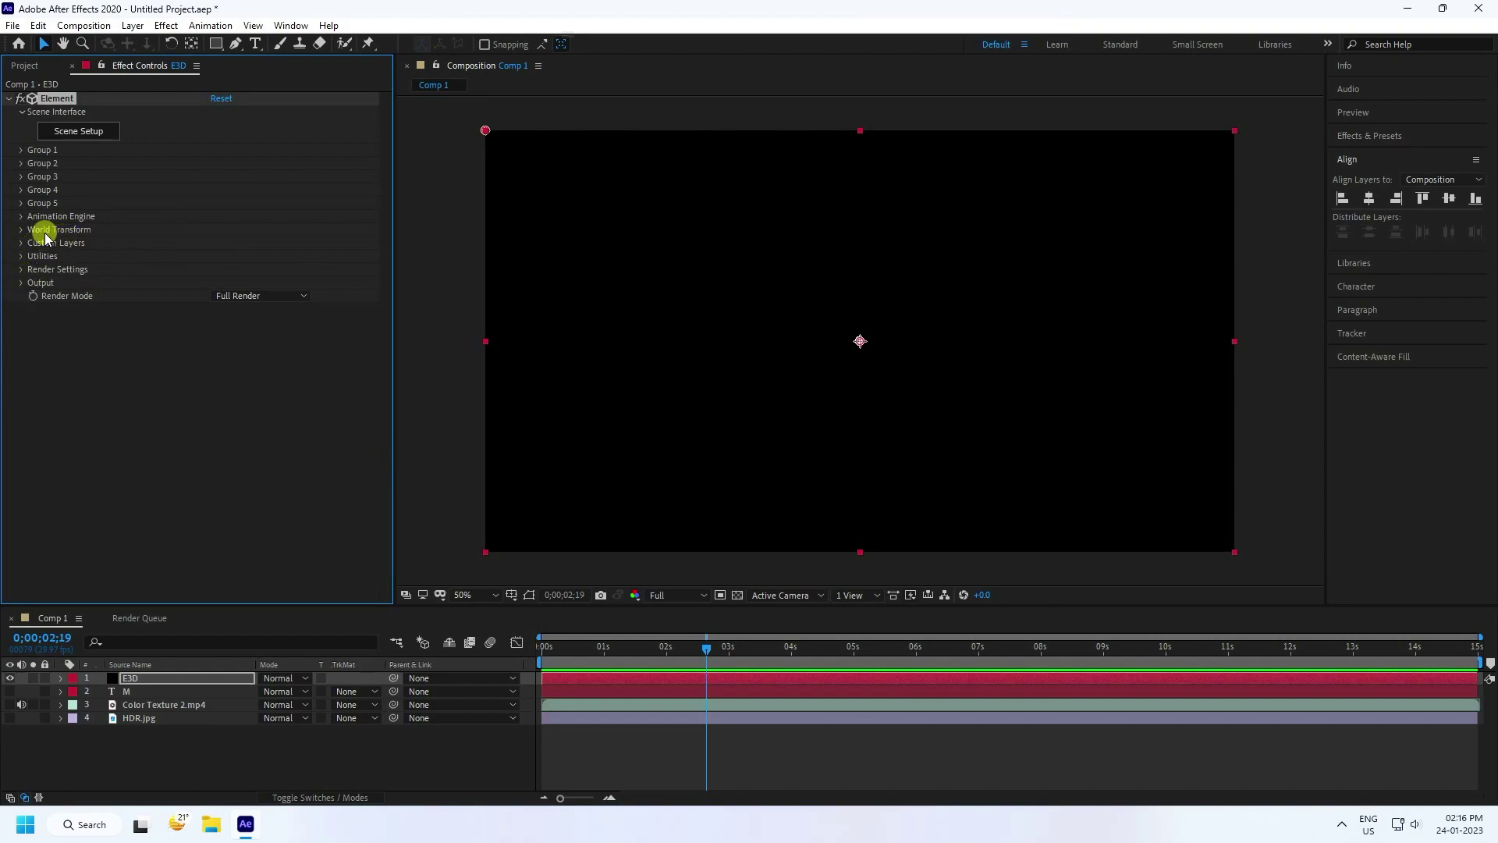
# Set Path Layer 1 to M and texture Layers 1 and 2 to Color Texture 2.mp4 and HDR.jpg.
pyautogui.click(23, 244)
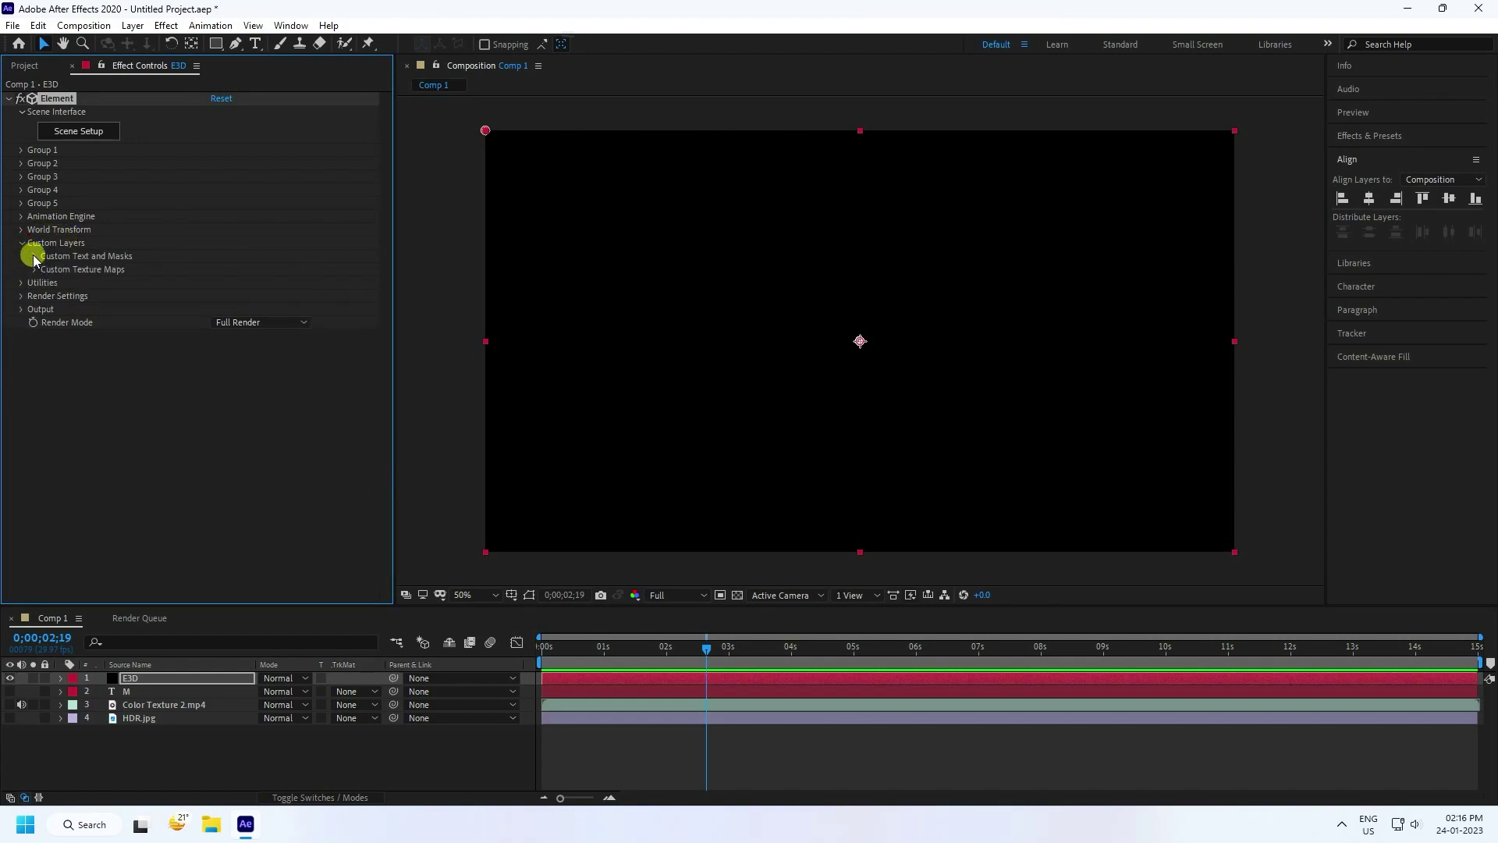
pyautogui.click(34, 256)
pyautogui.click(227, 268)
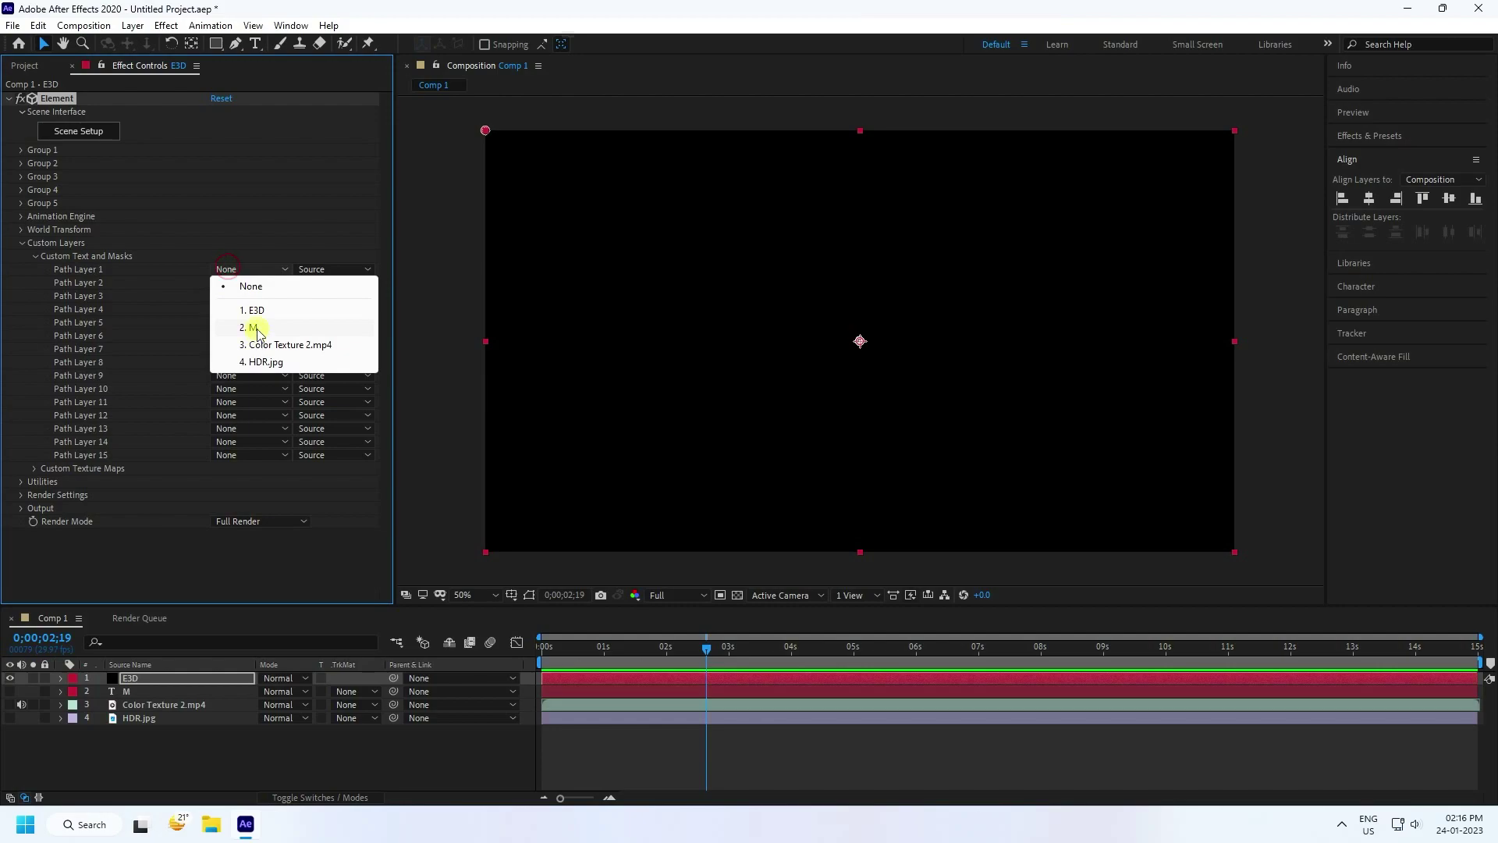
pyautogui.click(257, 328)
pyautogui.click(35, 257)
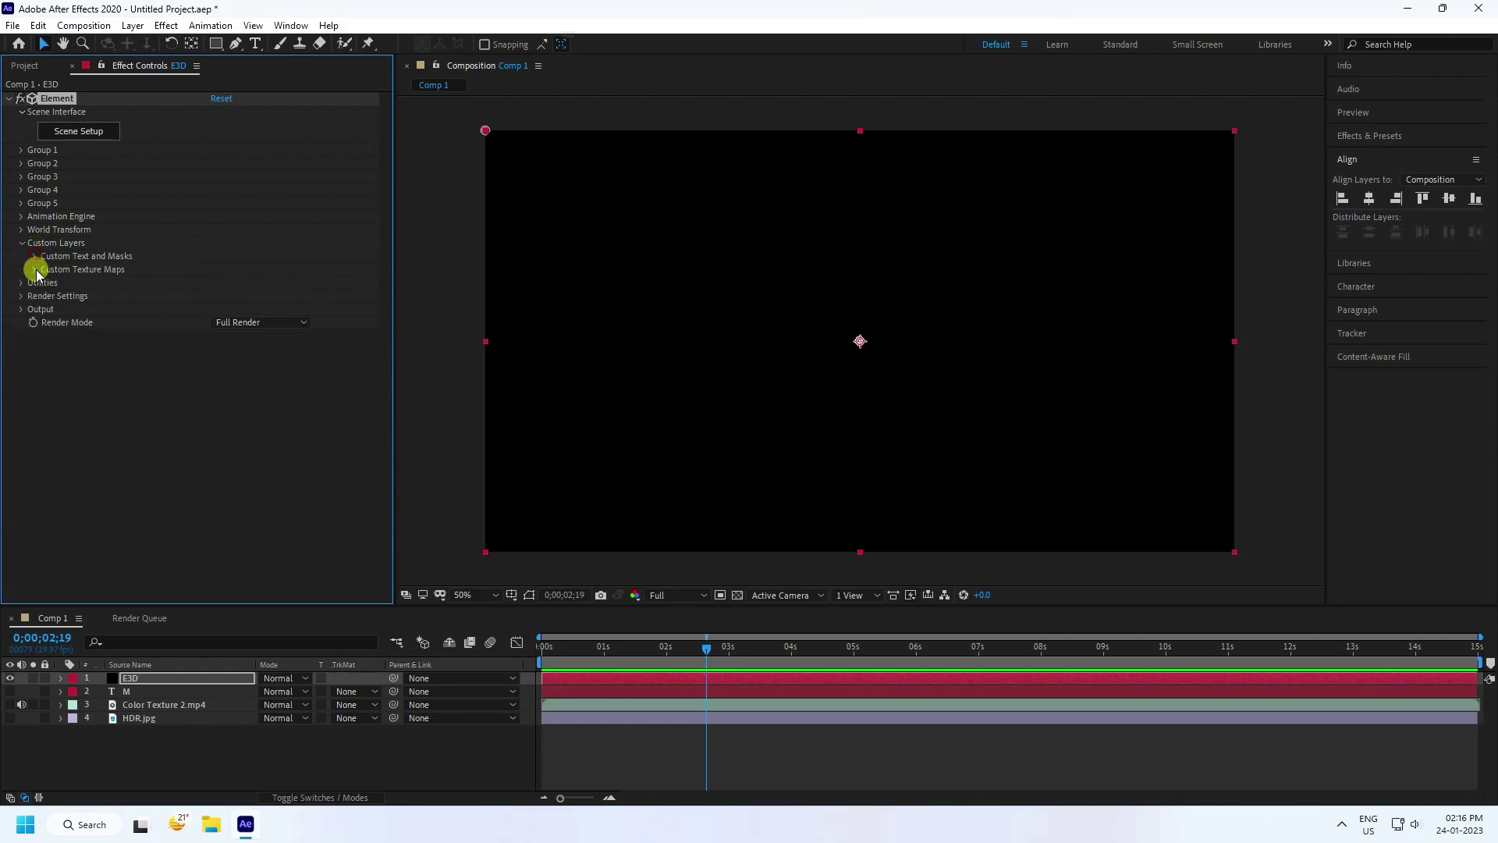
pyautogui.click(33, 270)
pyautogui.click(234, 283)
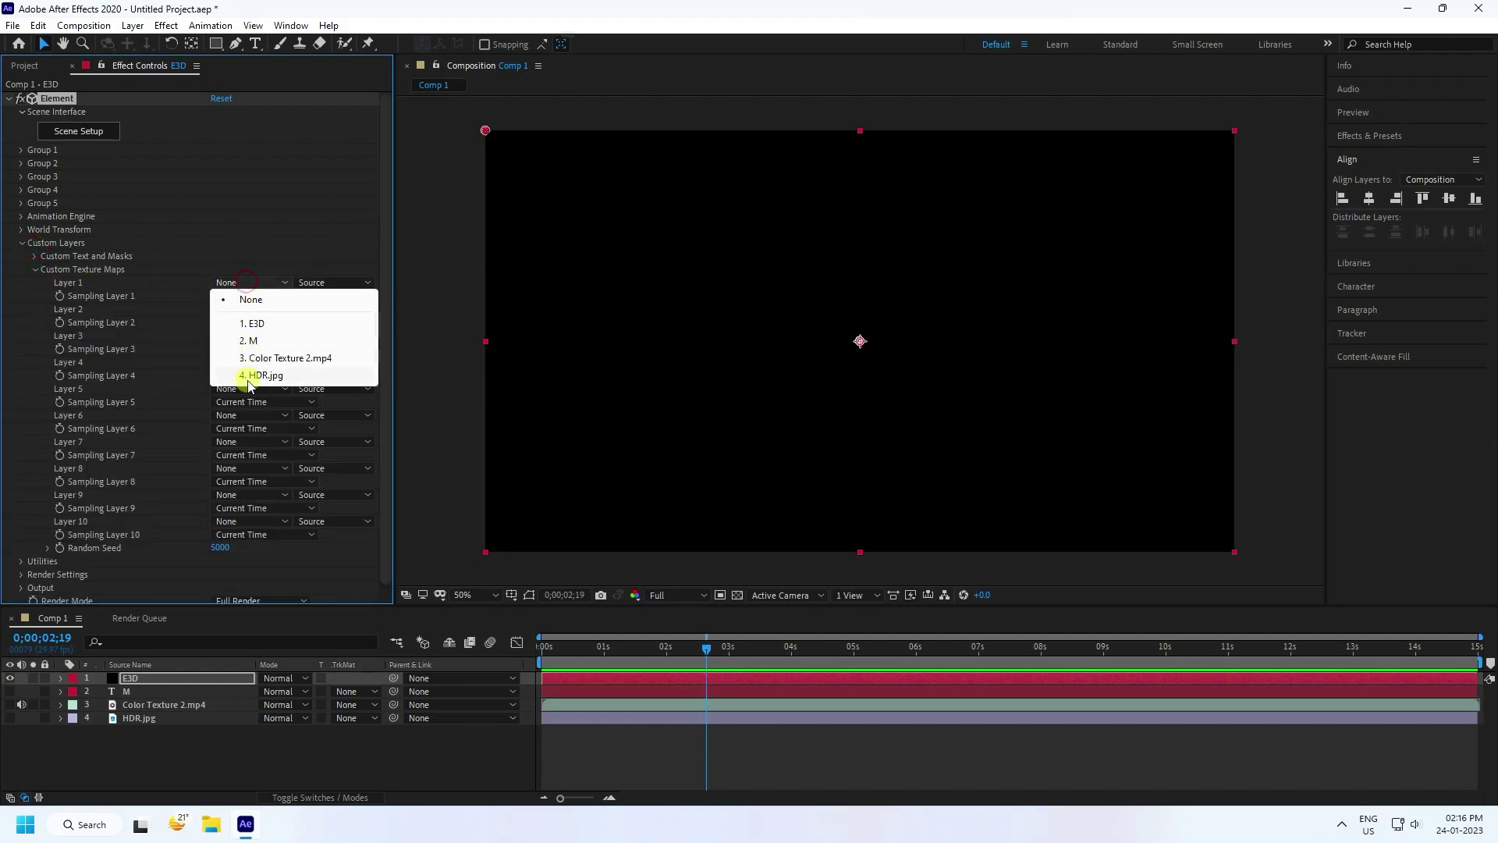
pyautogui.click(282, 358)
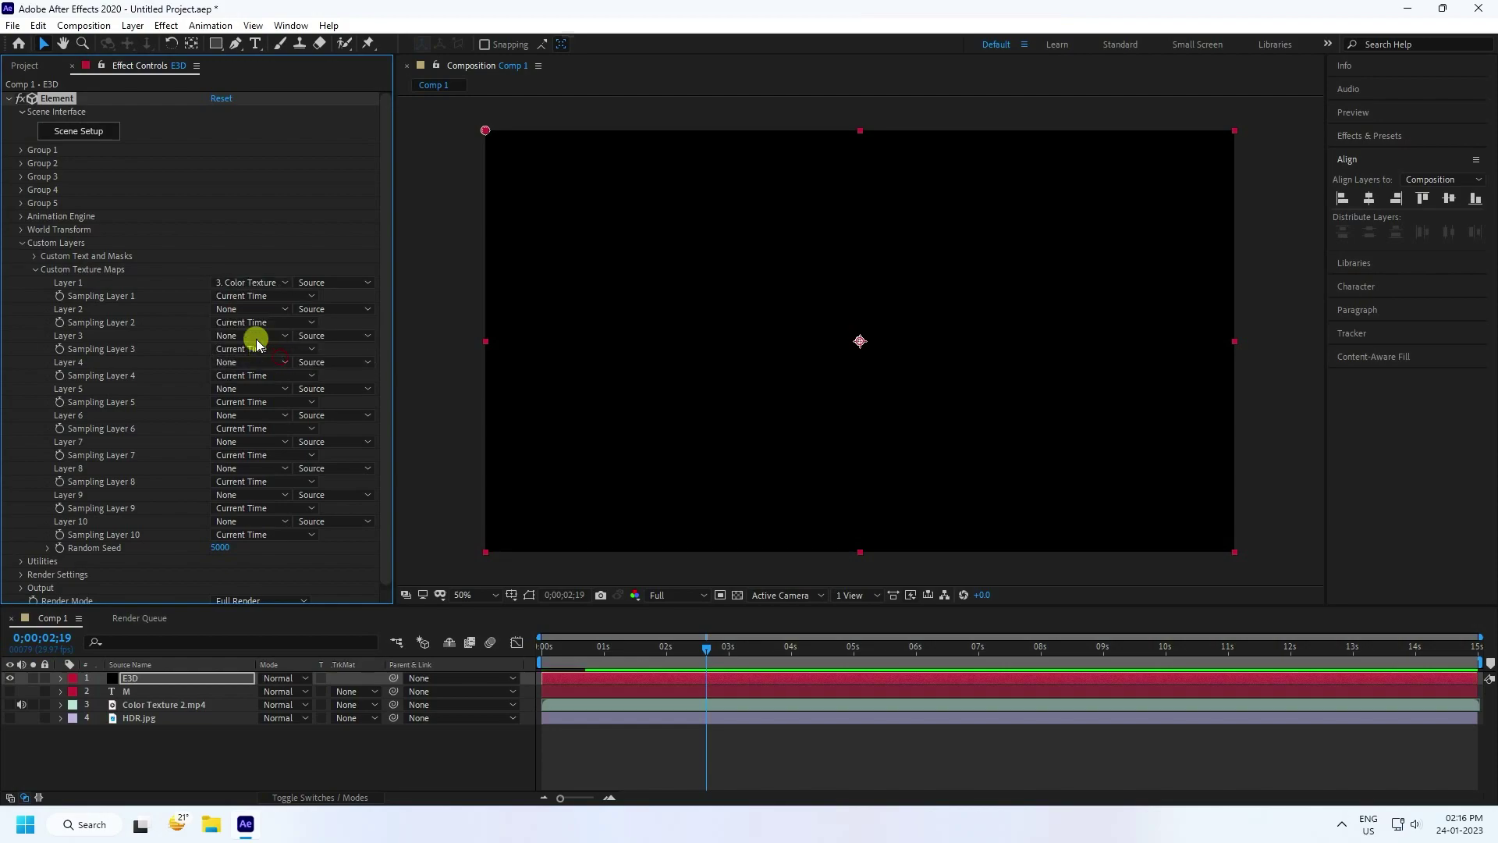
pyautogui.click(226, 309)
pyautogui.click(251, 402)
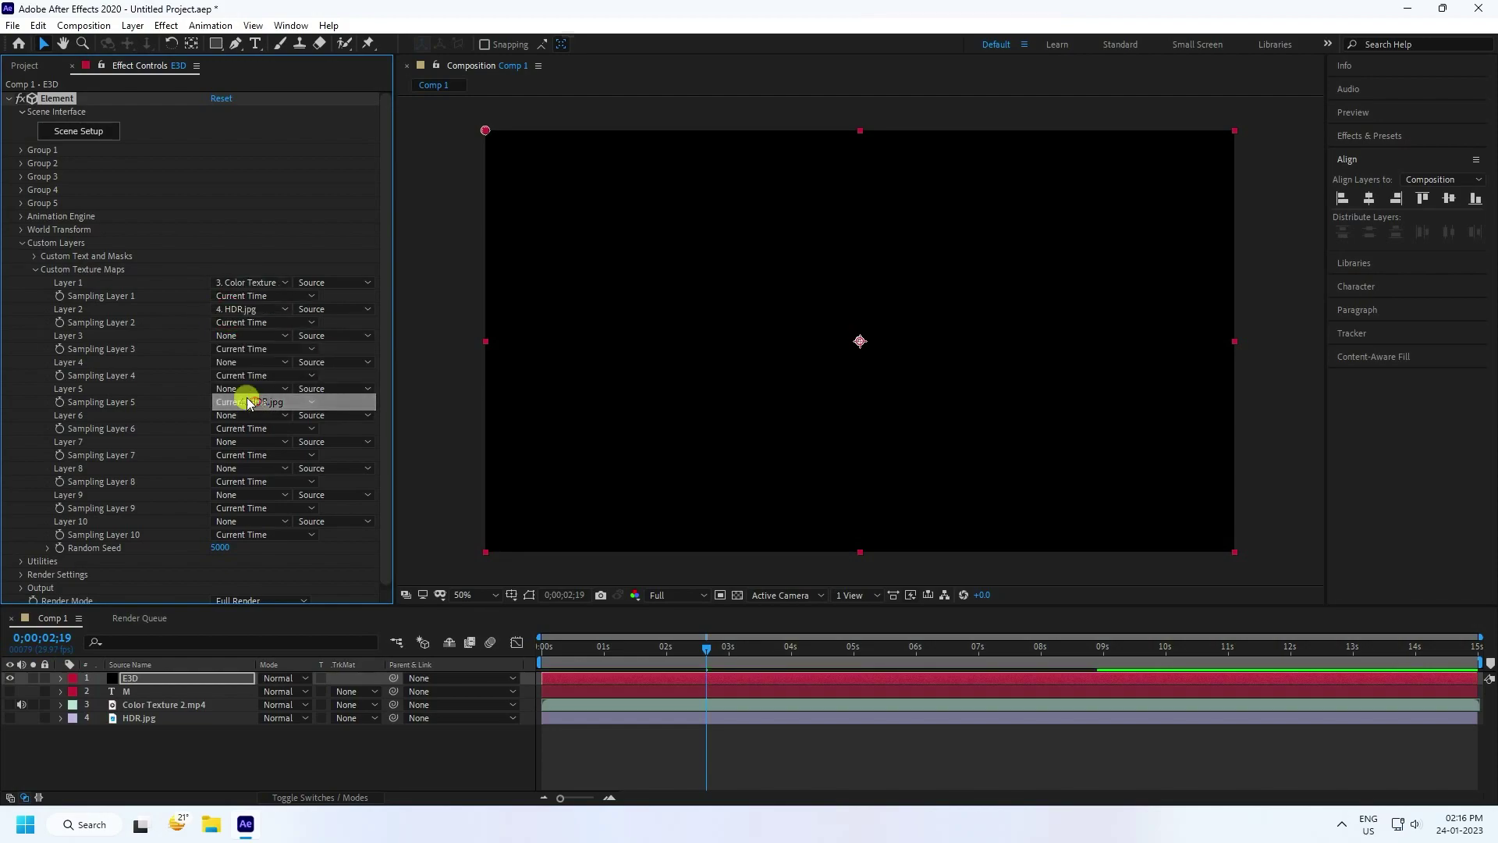
pyautogui.click(35, 269)
pyautogui.click(21, 245)
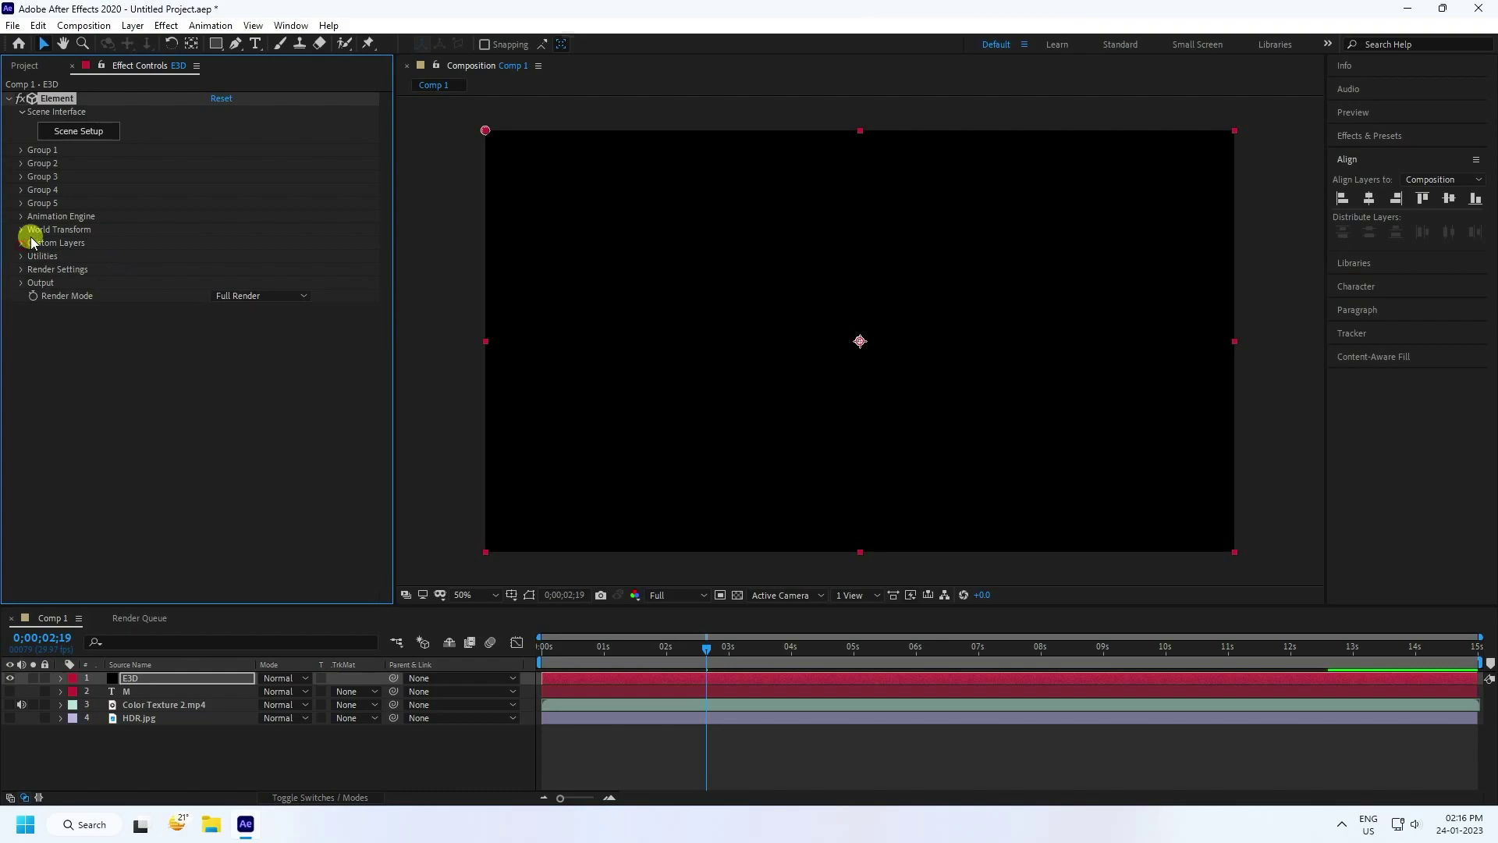
# In Element's Scene Setup, extrude the M path with Extreme path resolution.
pyautogui.click(76, 131)
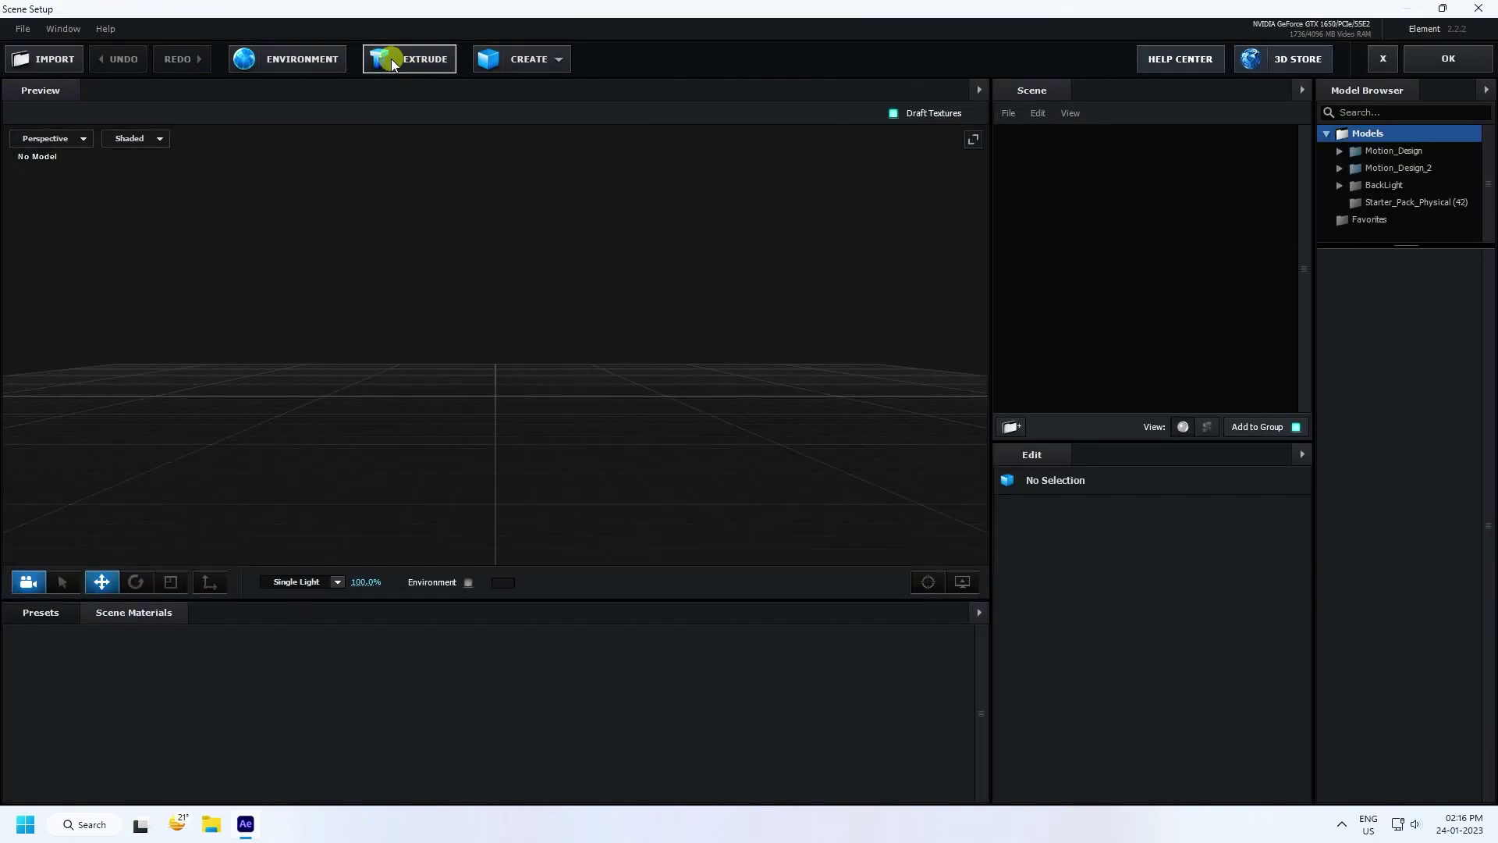
pyautogui.click(402, 59)
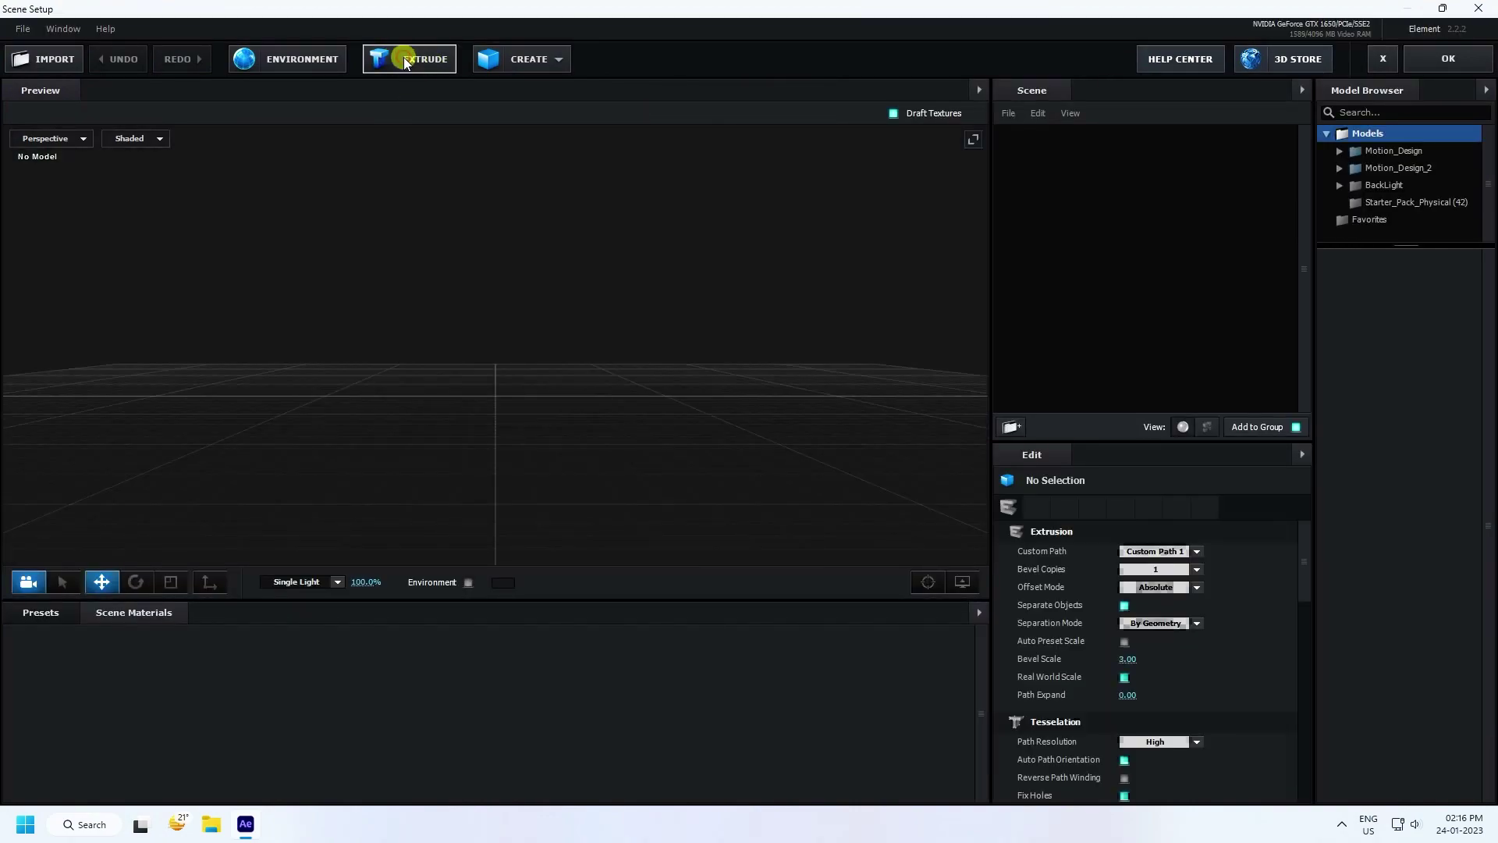
pyautogui.click(1195, 741)
pyautogui.click(1165, 723)
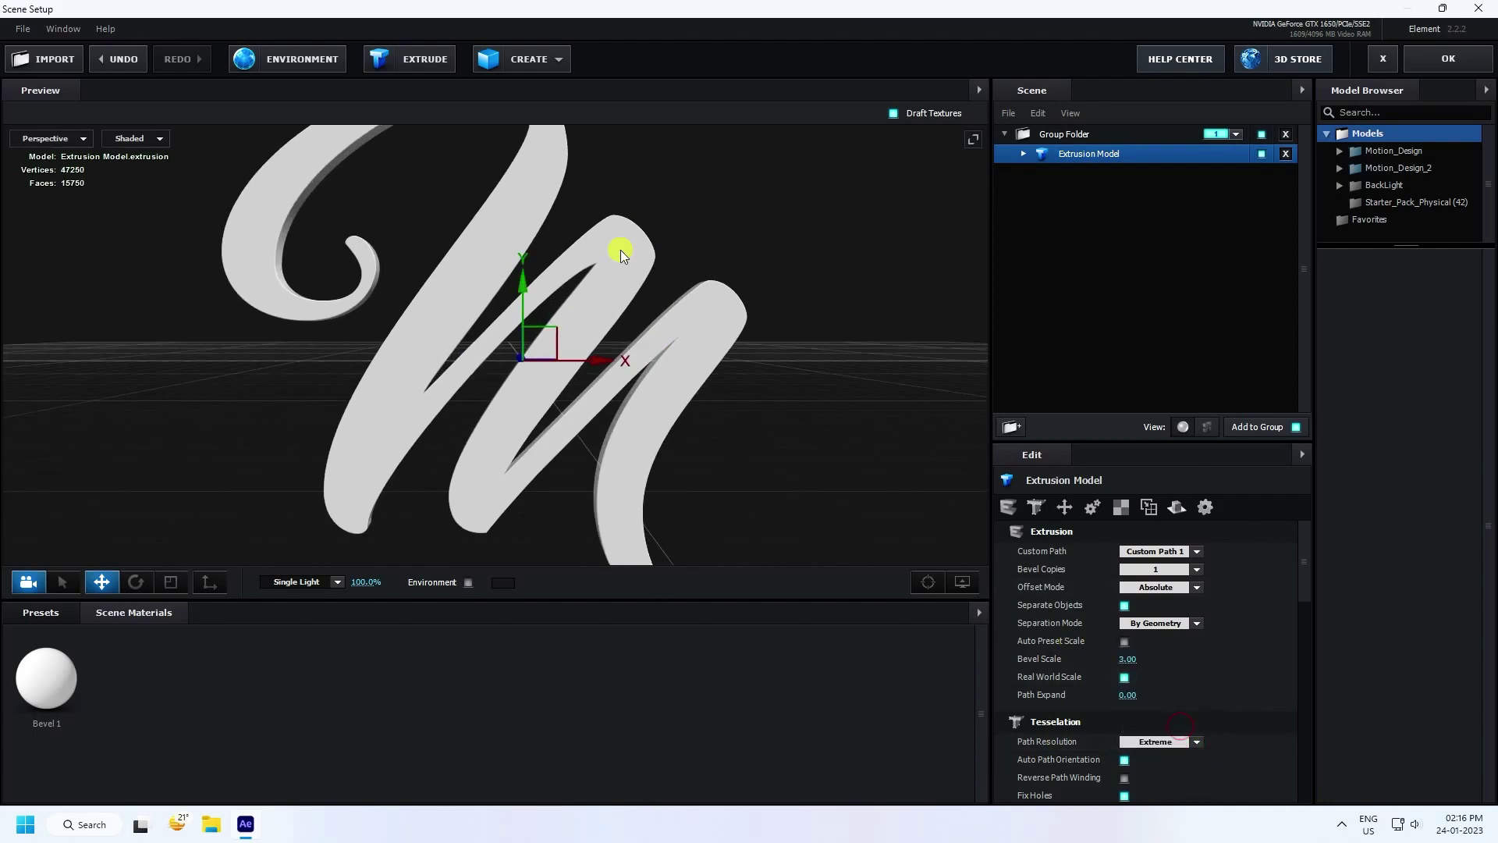
pyautogui.moveTo(699, 317); pyautogui.dragTo(593, 306)
pyautogui.scroll(5, 518, 331)
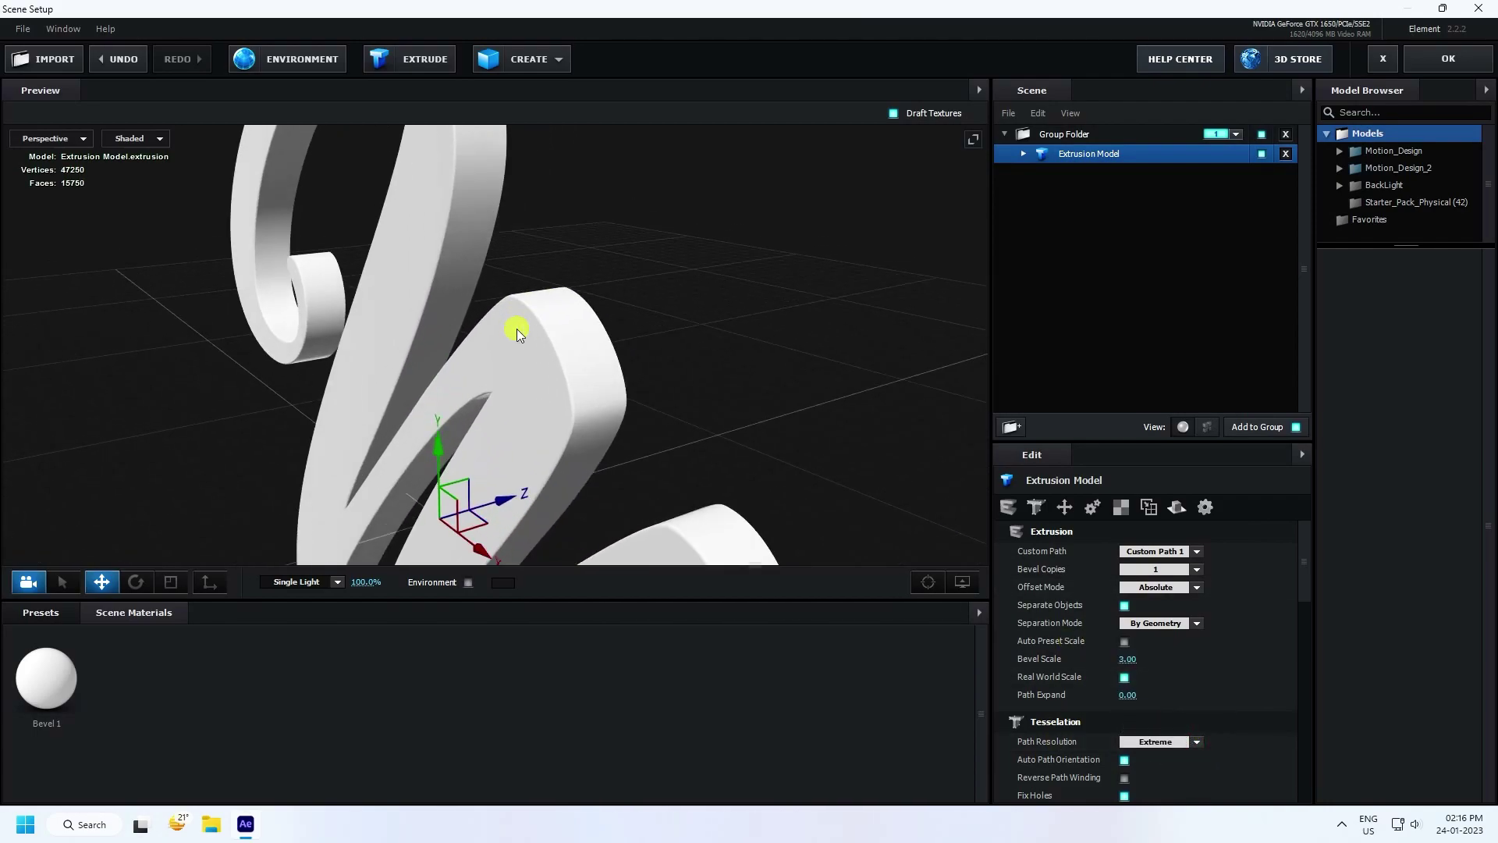
# Apply the Physical > Century bevel preset to the extruded M and select the gold Bevel 3 material.
pyautogui.click(23, 614)
pyautogui.doubleClick(50, 632)
pyautogui.click(61, 652)
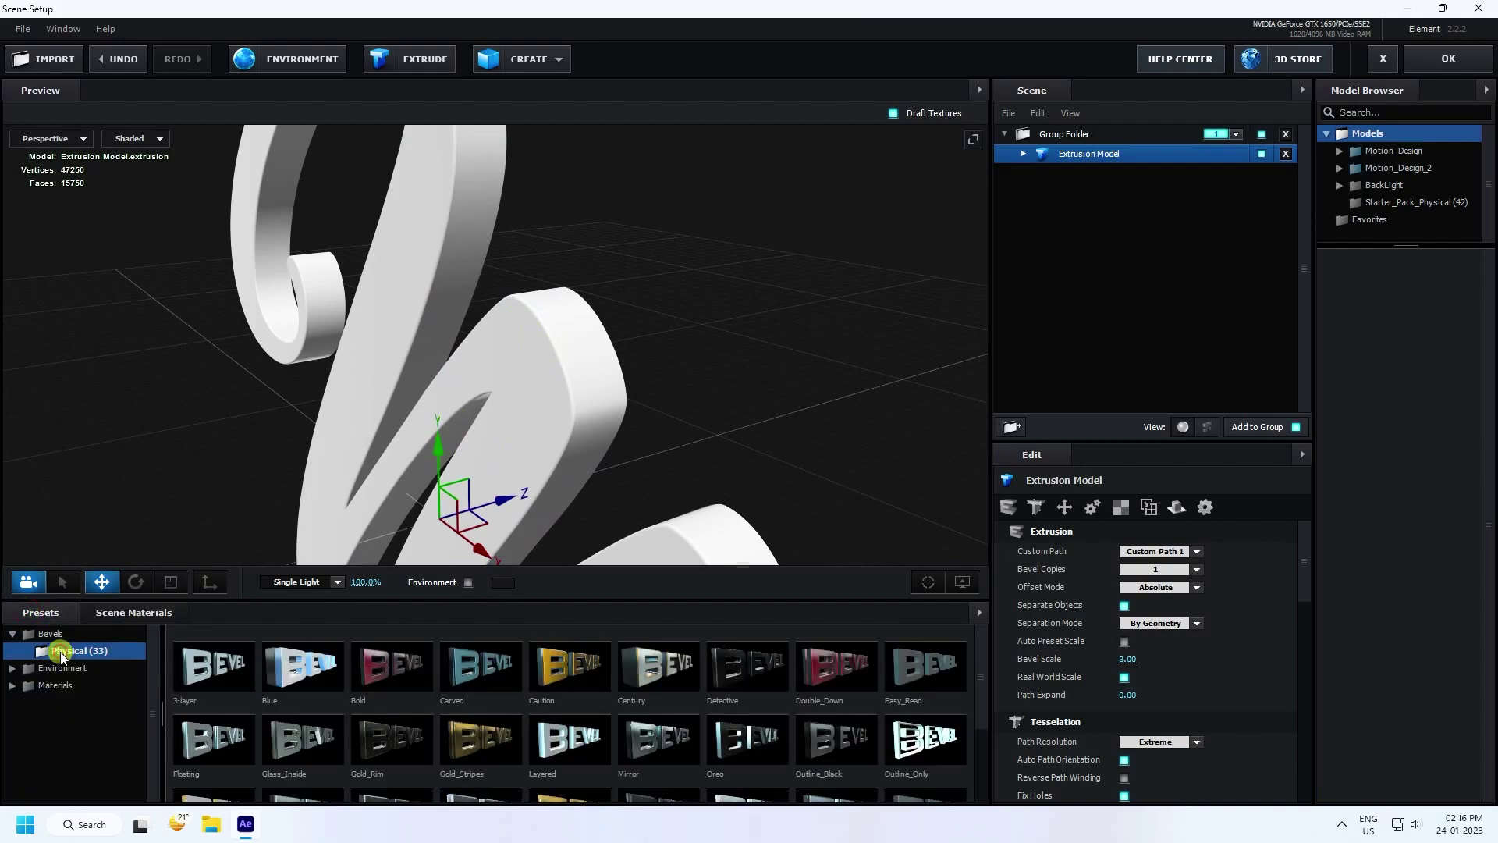
pyautogui.click(677, 682)
pyautogui.moveTo(541, 321); pyautogui.dragTo(484, 453)
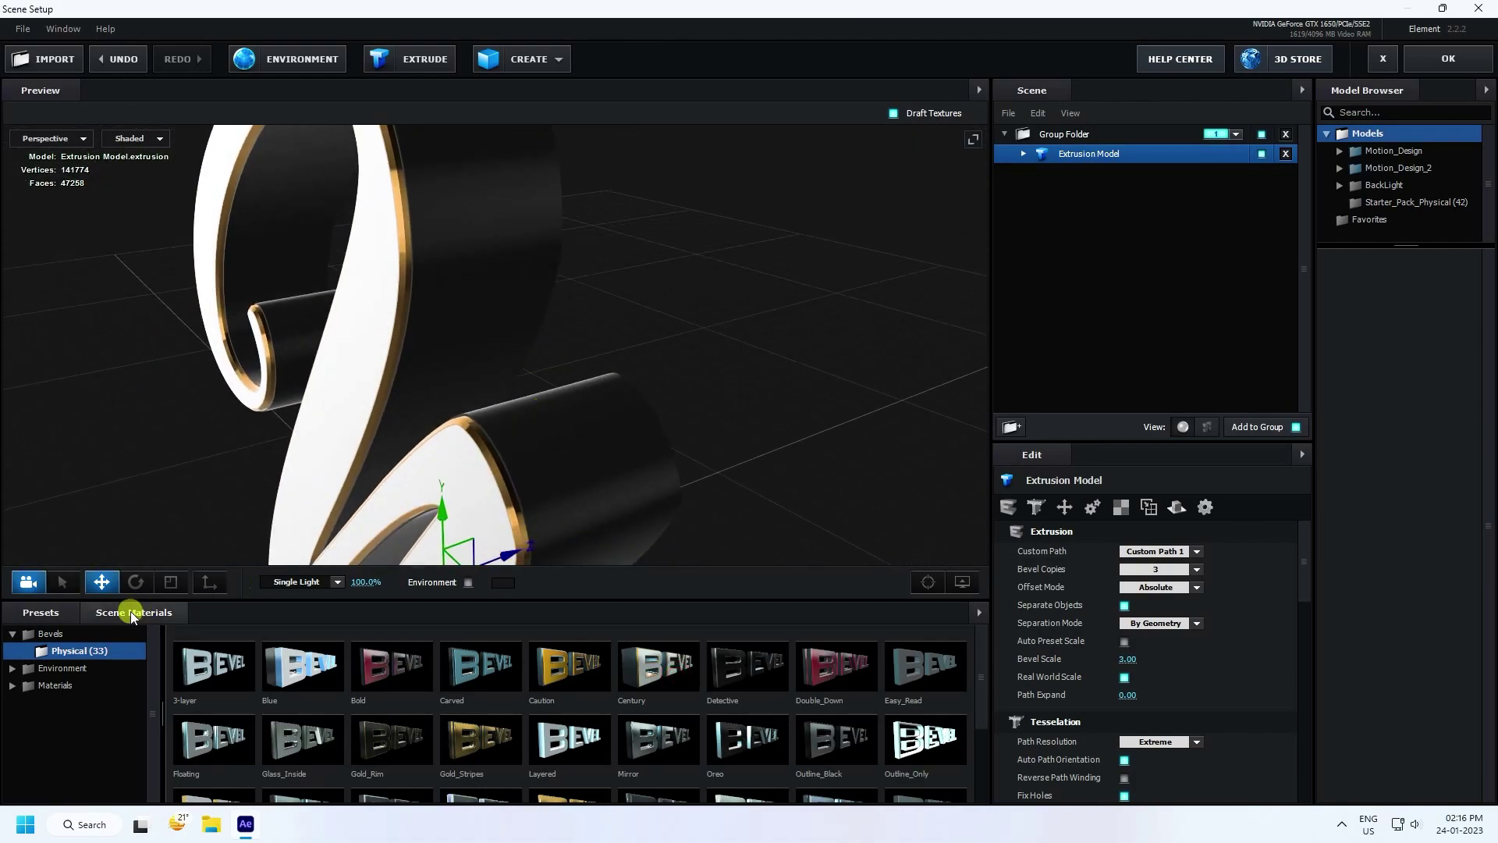
pyautogui.click(129, 613)
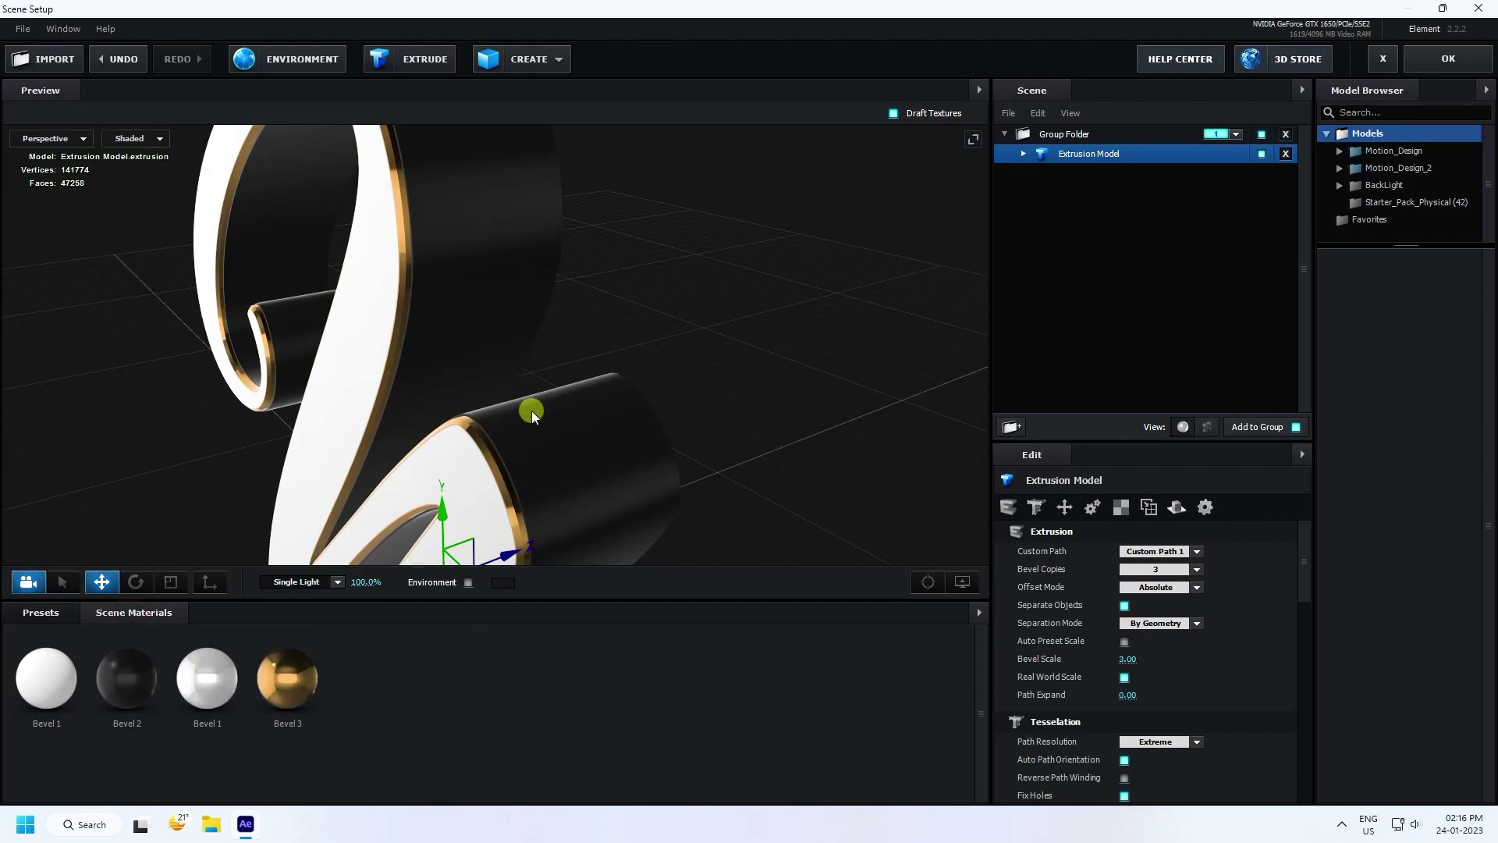
pyautogui.click(292, 670)
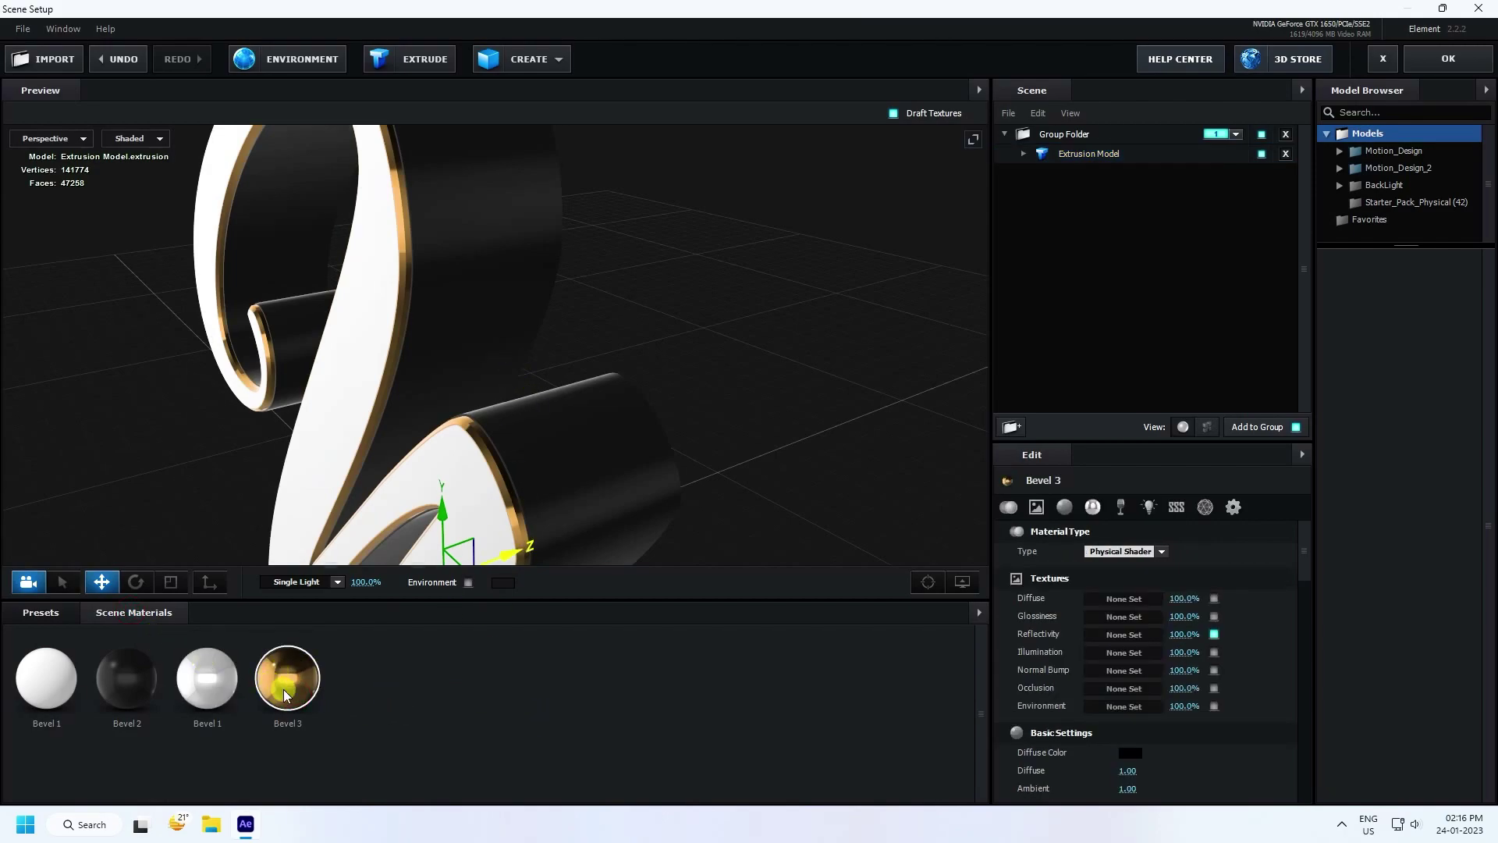
# Change Bevel 3's reflectivity colour to R 100, G 180, B 255 (64B4FF).
pyautogui.scroll(-5, 1122, 670)
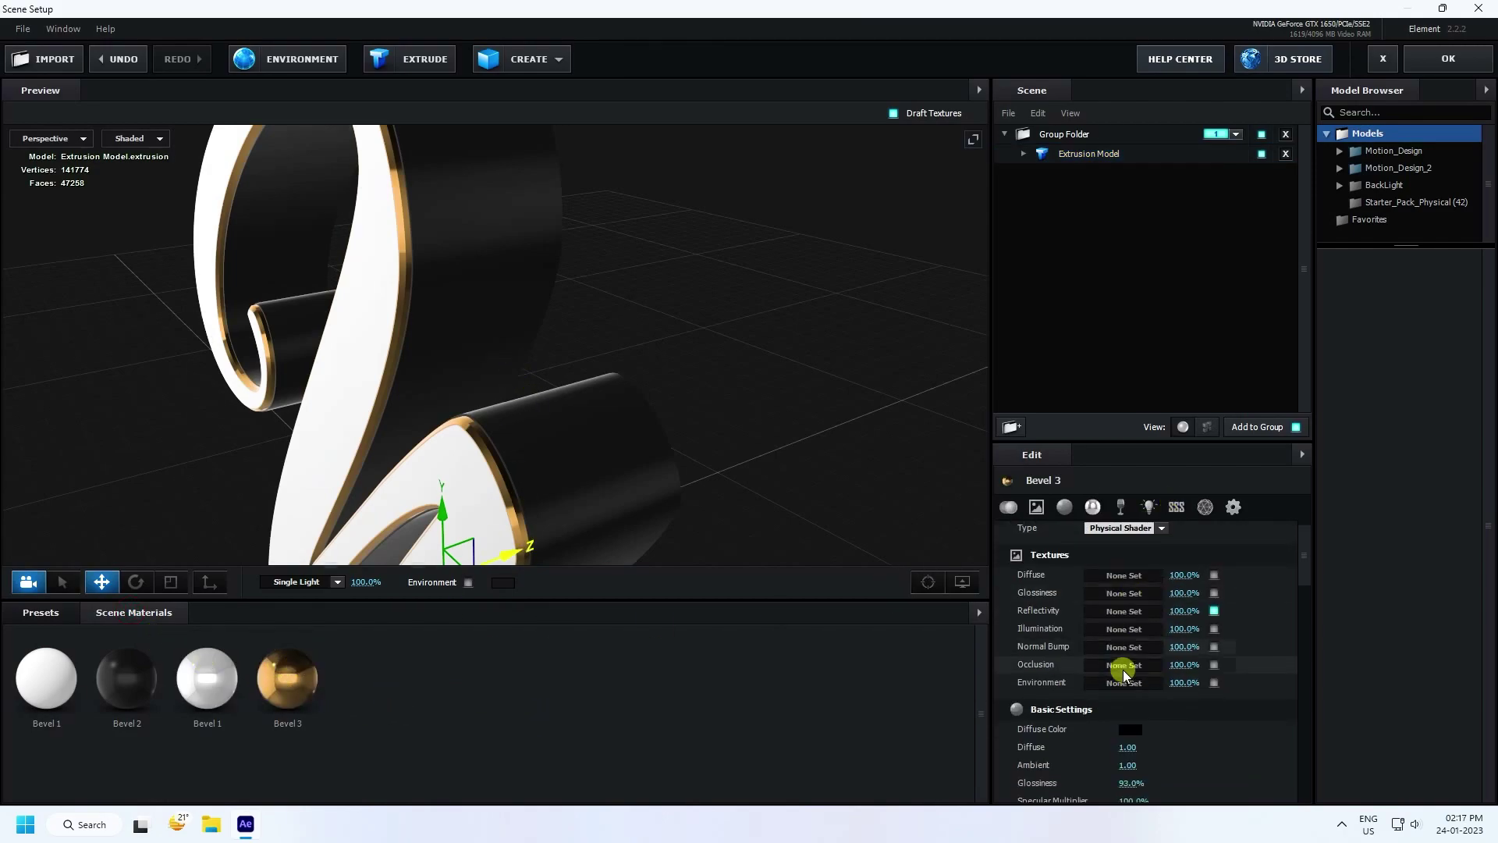
pyautogui.scroll(-1, 1092, 663)
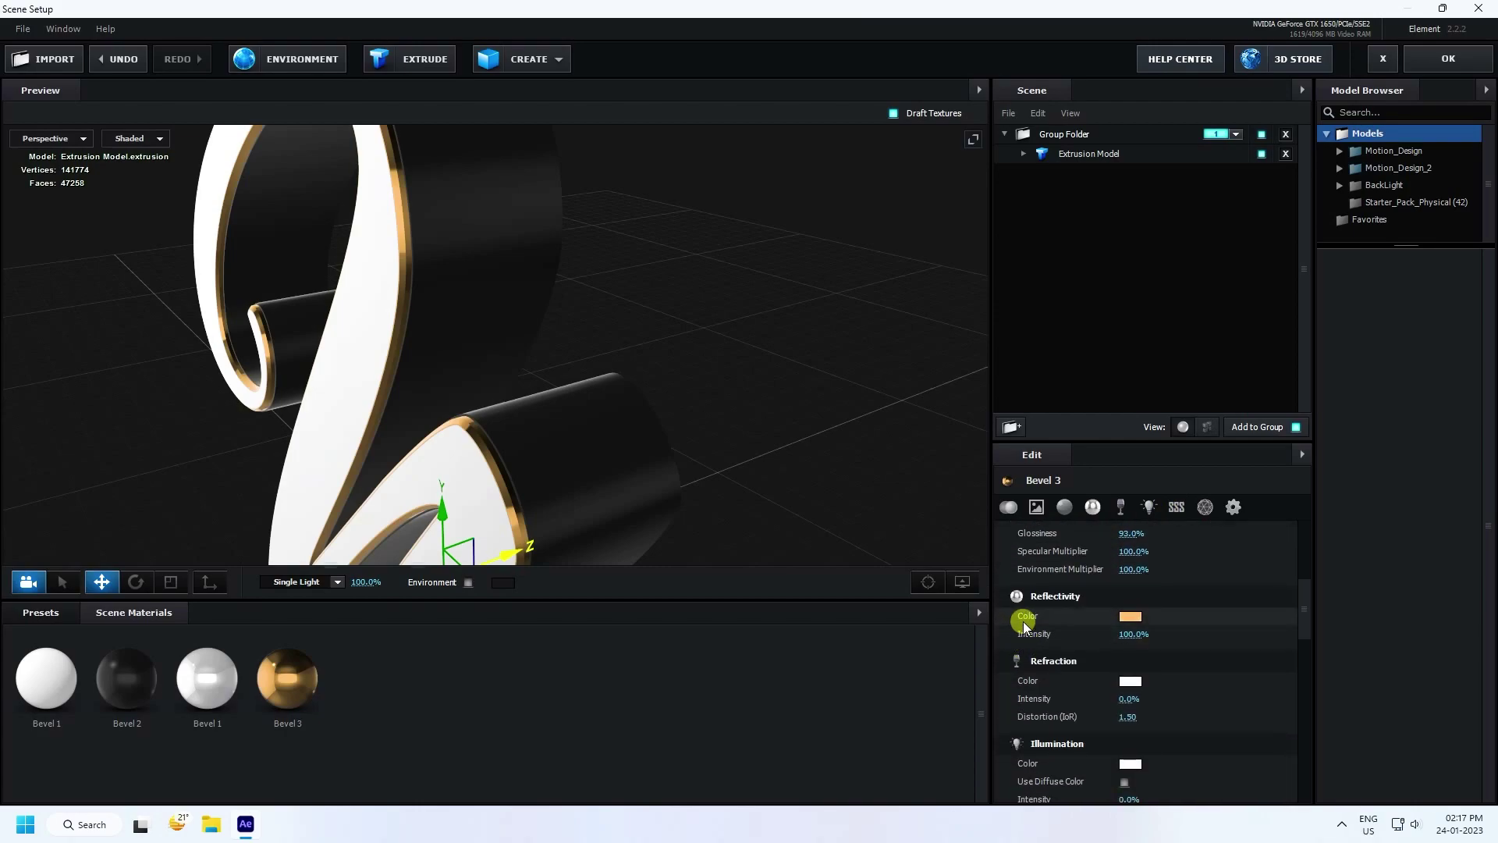
pyautogui.click(1126, 613)
pyautogui.moveTo(1133, 530); pyautogui.dragTo(750, 325)
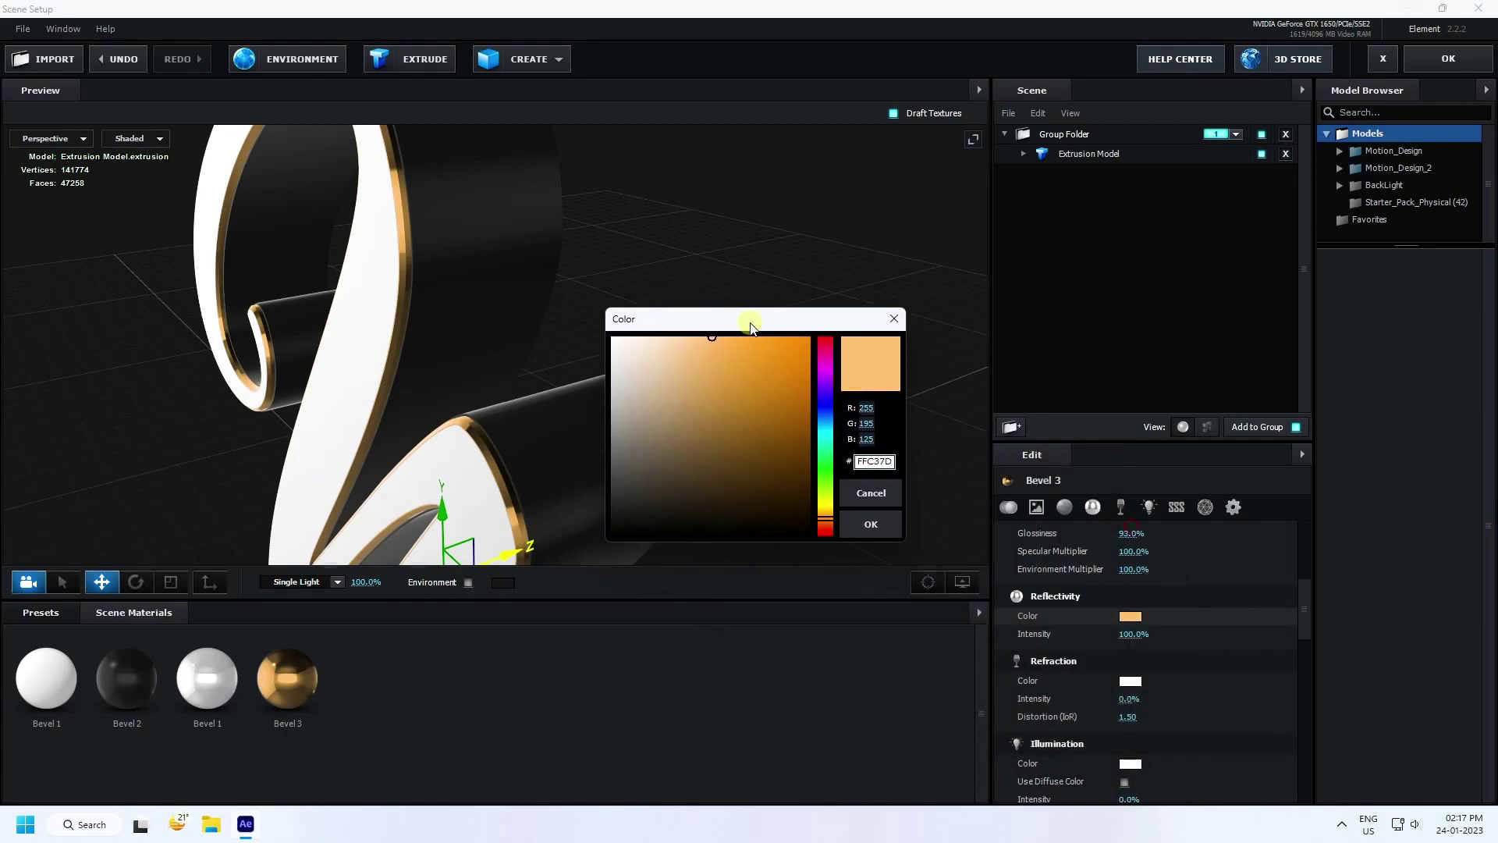
pyautogui.click(865, 406)
pyautogui.press('Tab')
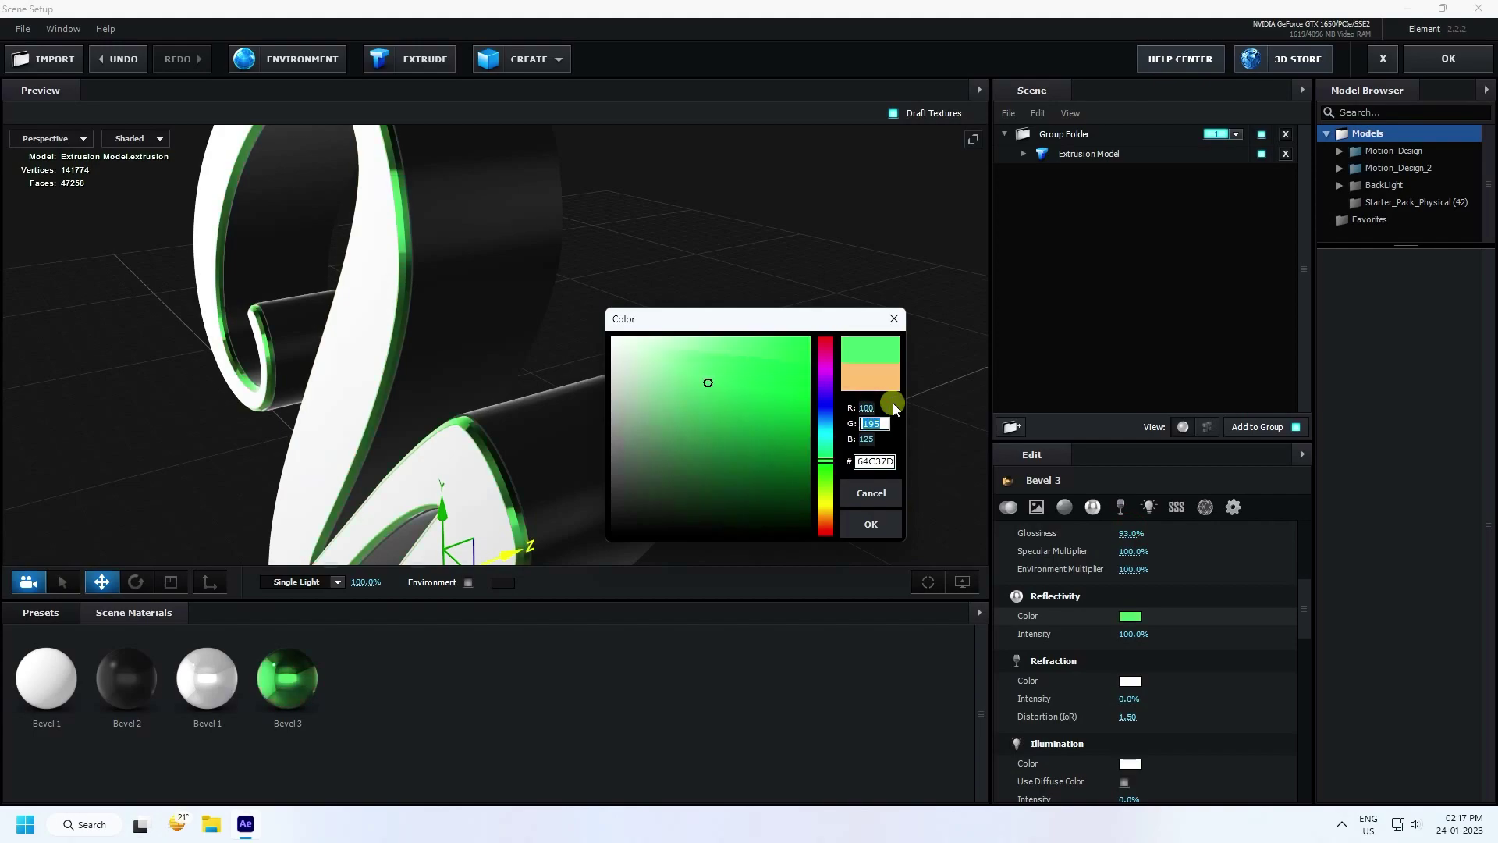
pyautogui.write('180')
pyautogui.press('Tab')
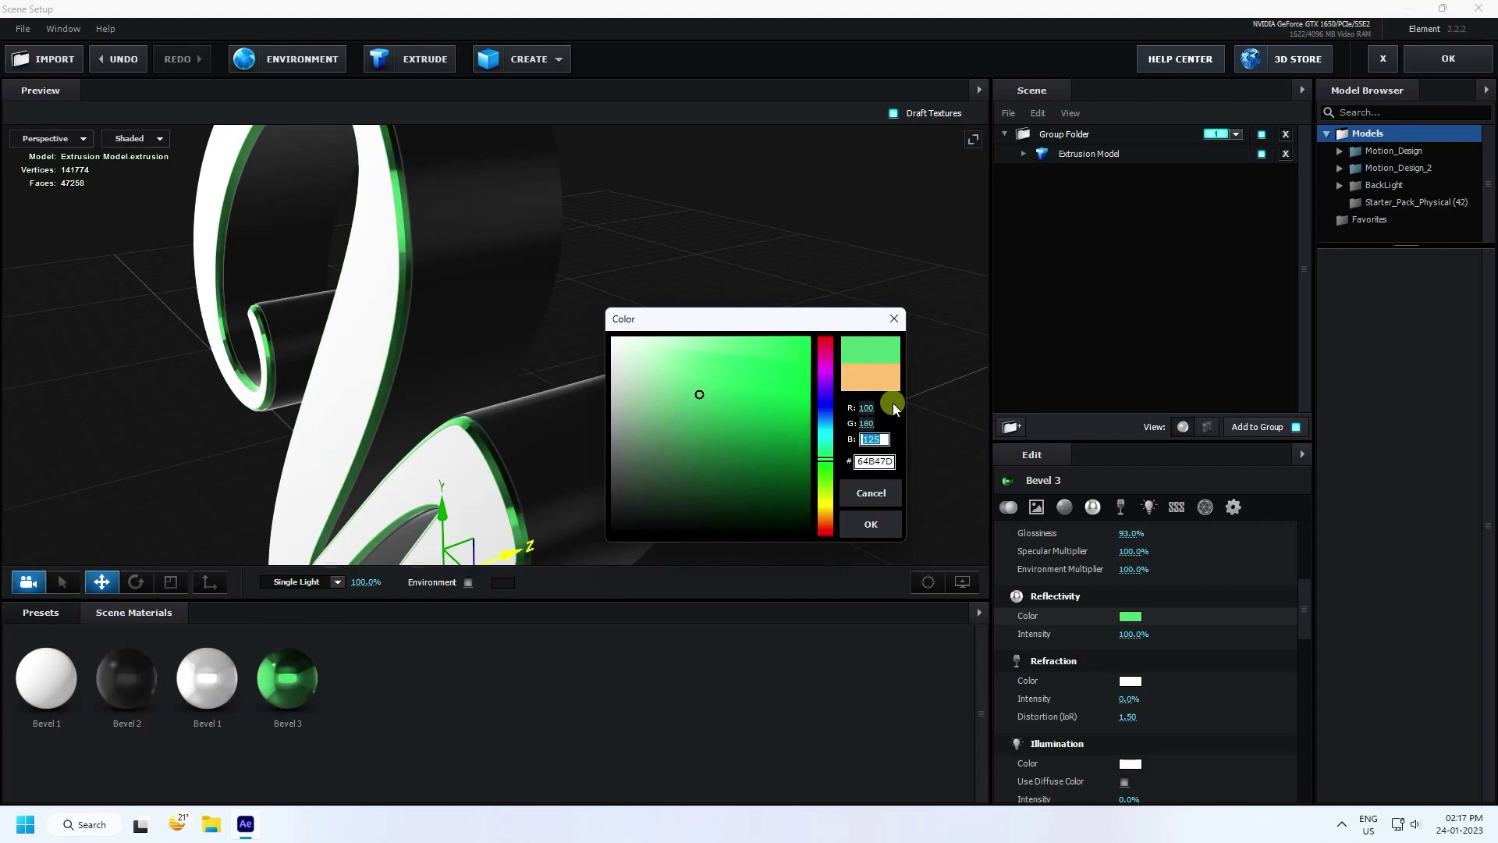
pyautogui.write('255')
pyautogui.press('Return')
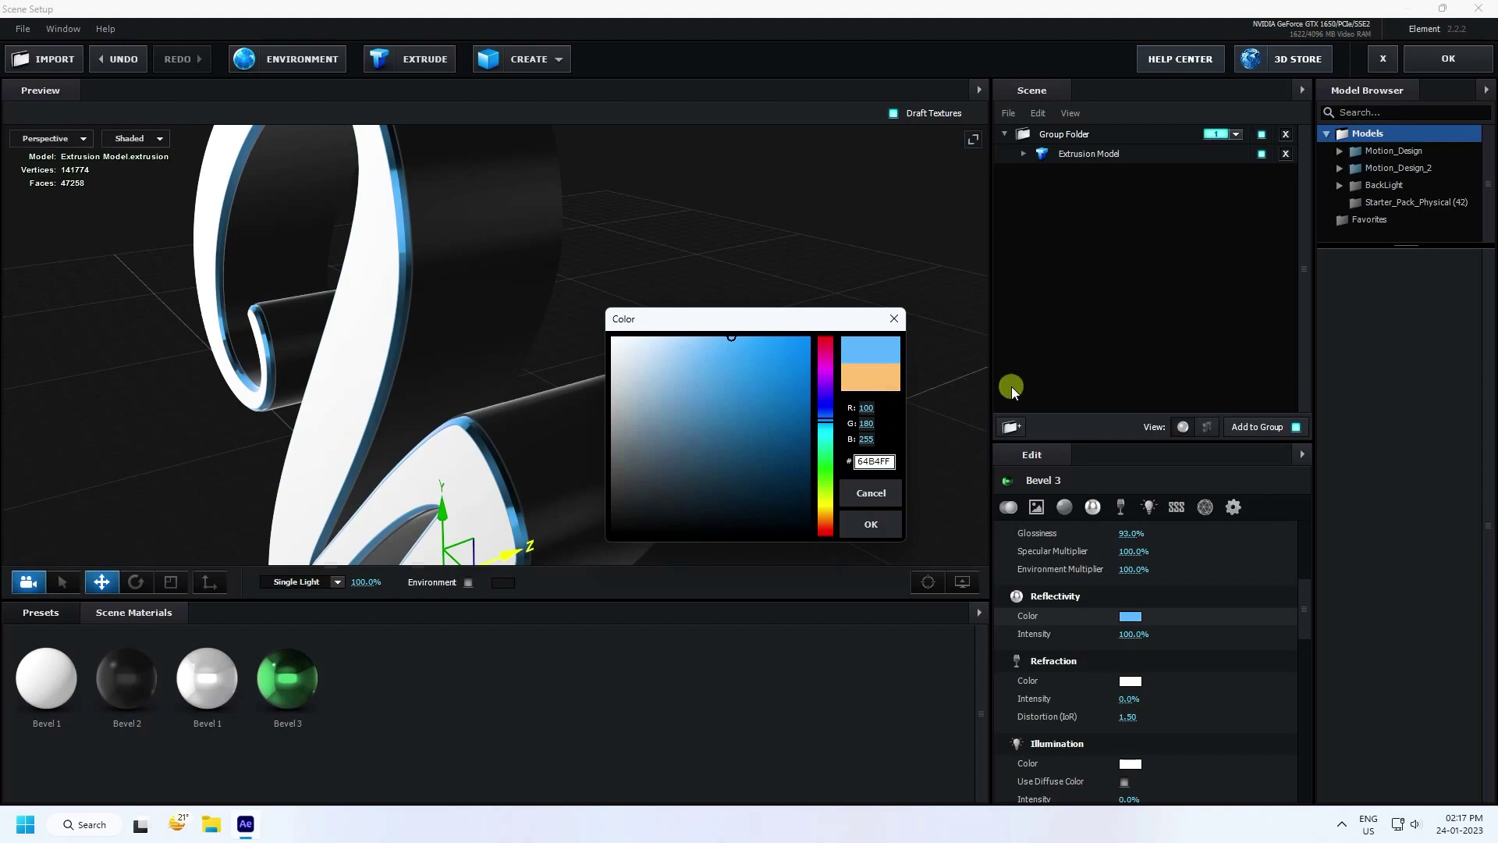
pyautogui.click(856, 535)
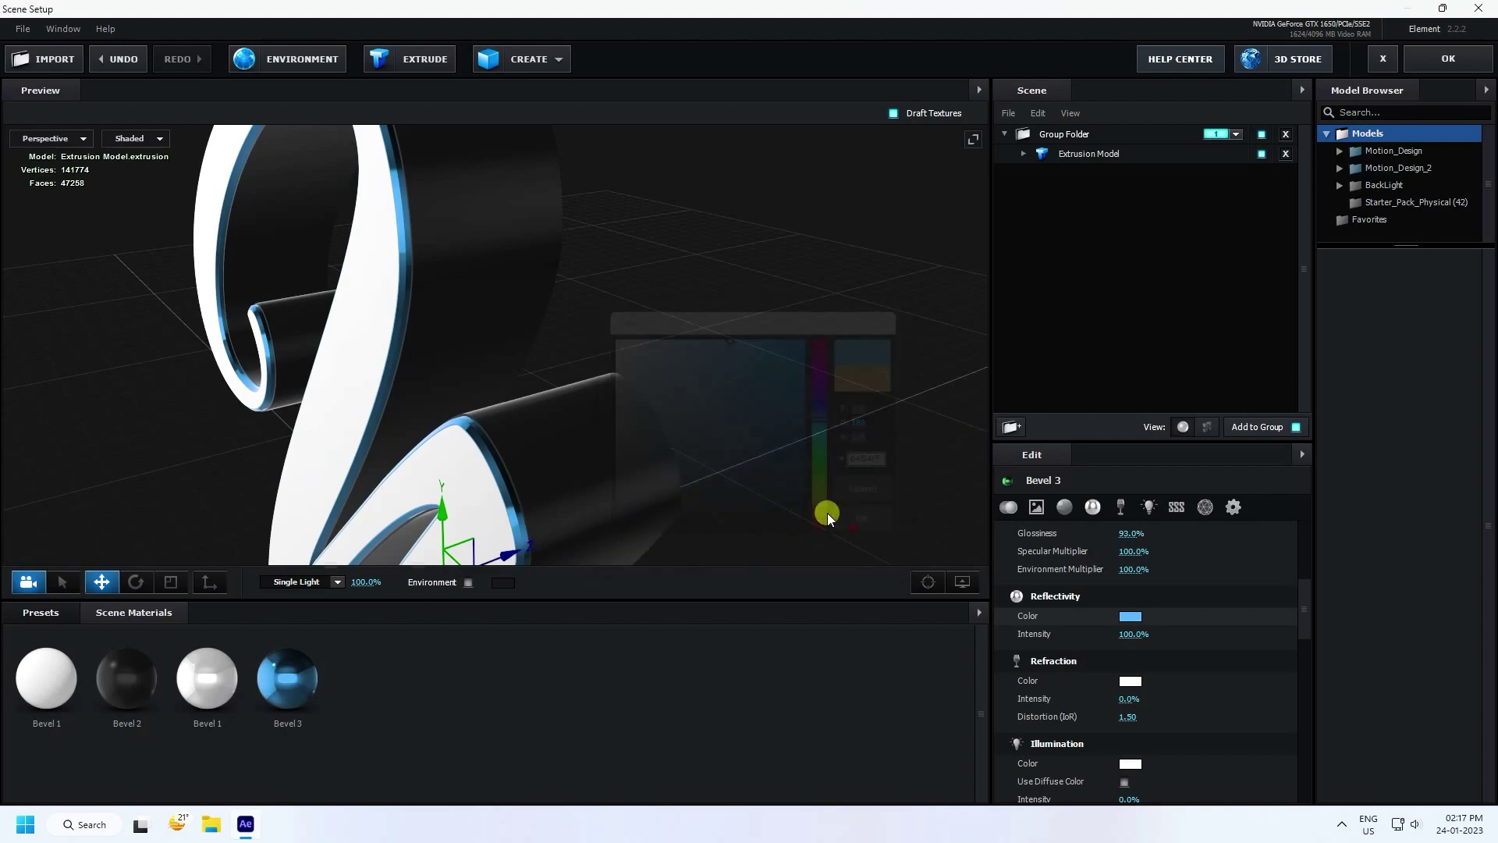
pyautogui.moveTo(462, 327); pyautogui.dragTo(521, 384)
# Apply the Black_Gloss physical material preset to the M's Bevel 1 slot.
pyautogui.click(29, 611)
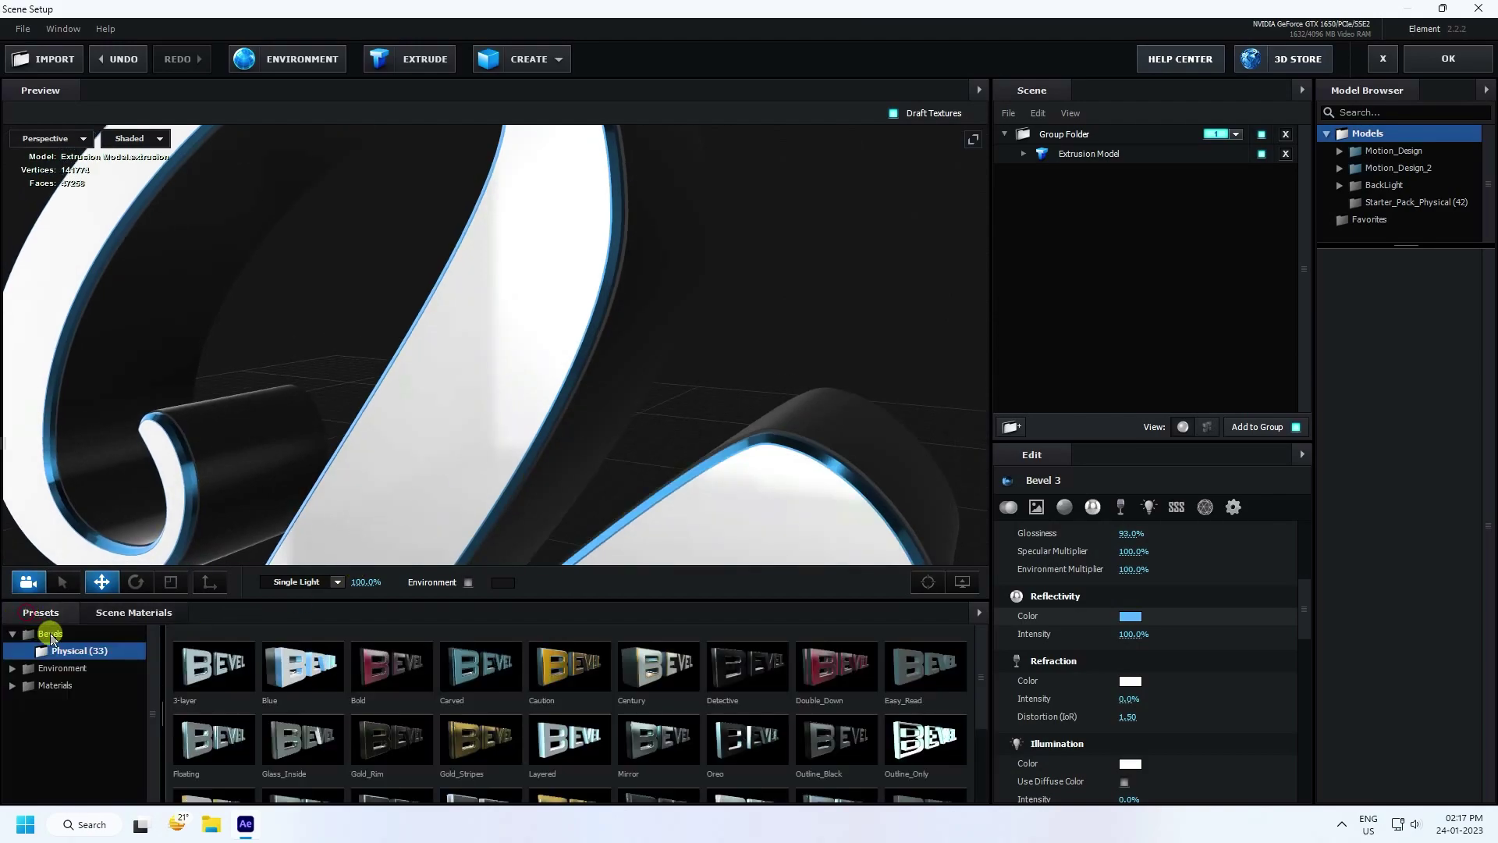
pyautogui.click(68, 684)
pyautogui.click(73, 702)
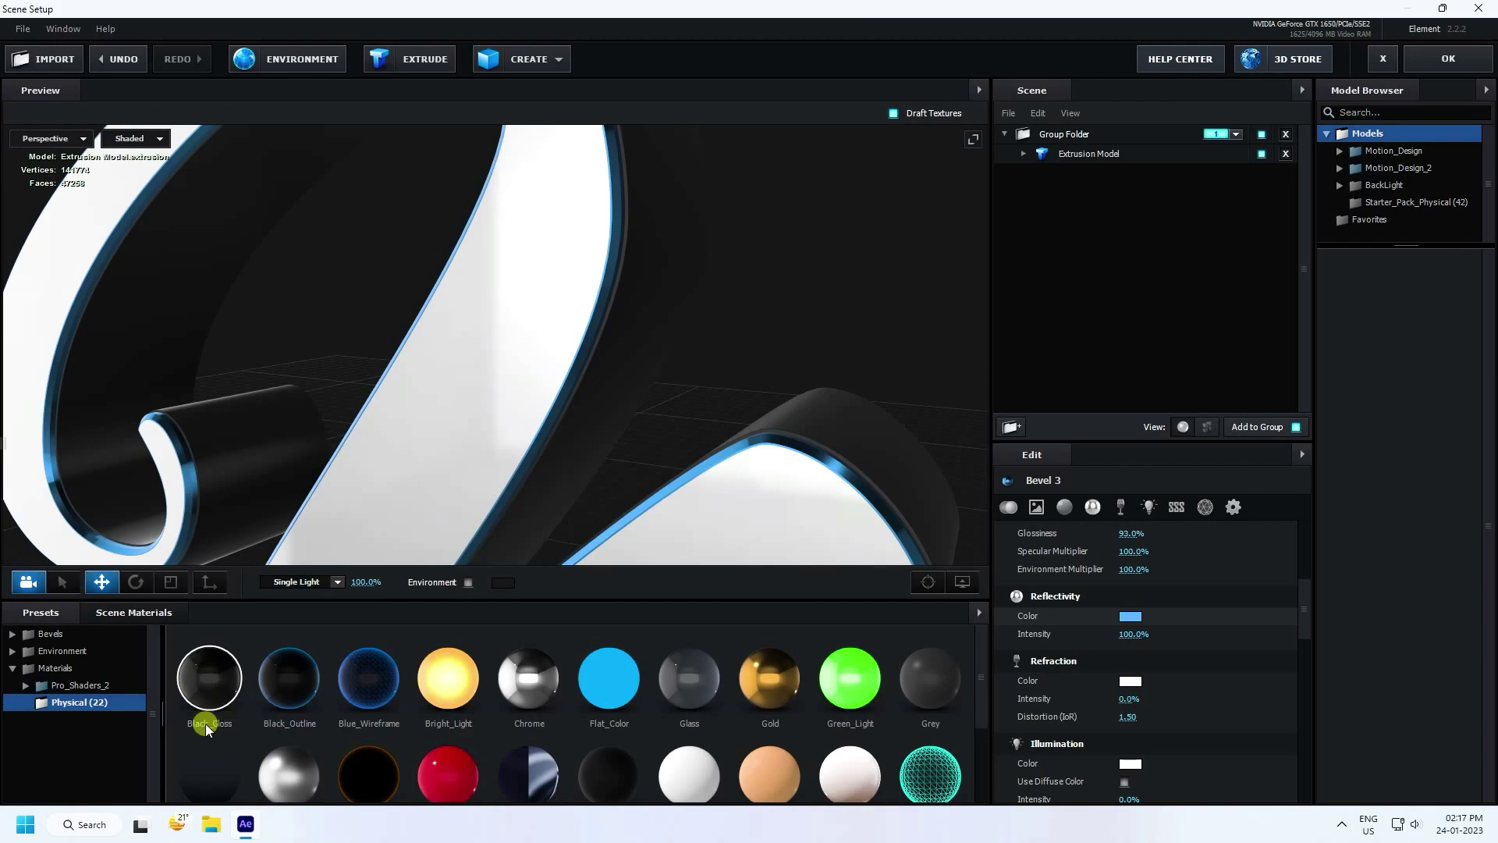
pyautogui.click(1045, 154)
pyautogui.click(1023, 154)
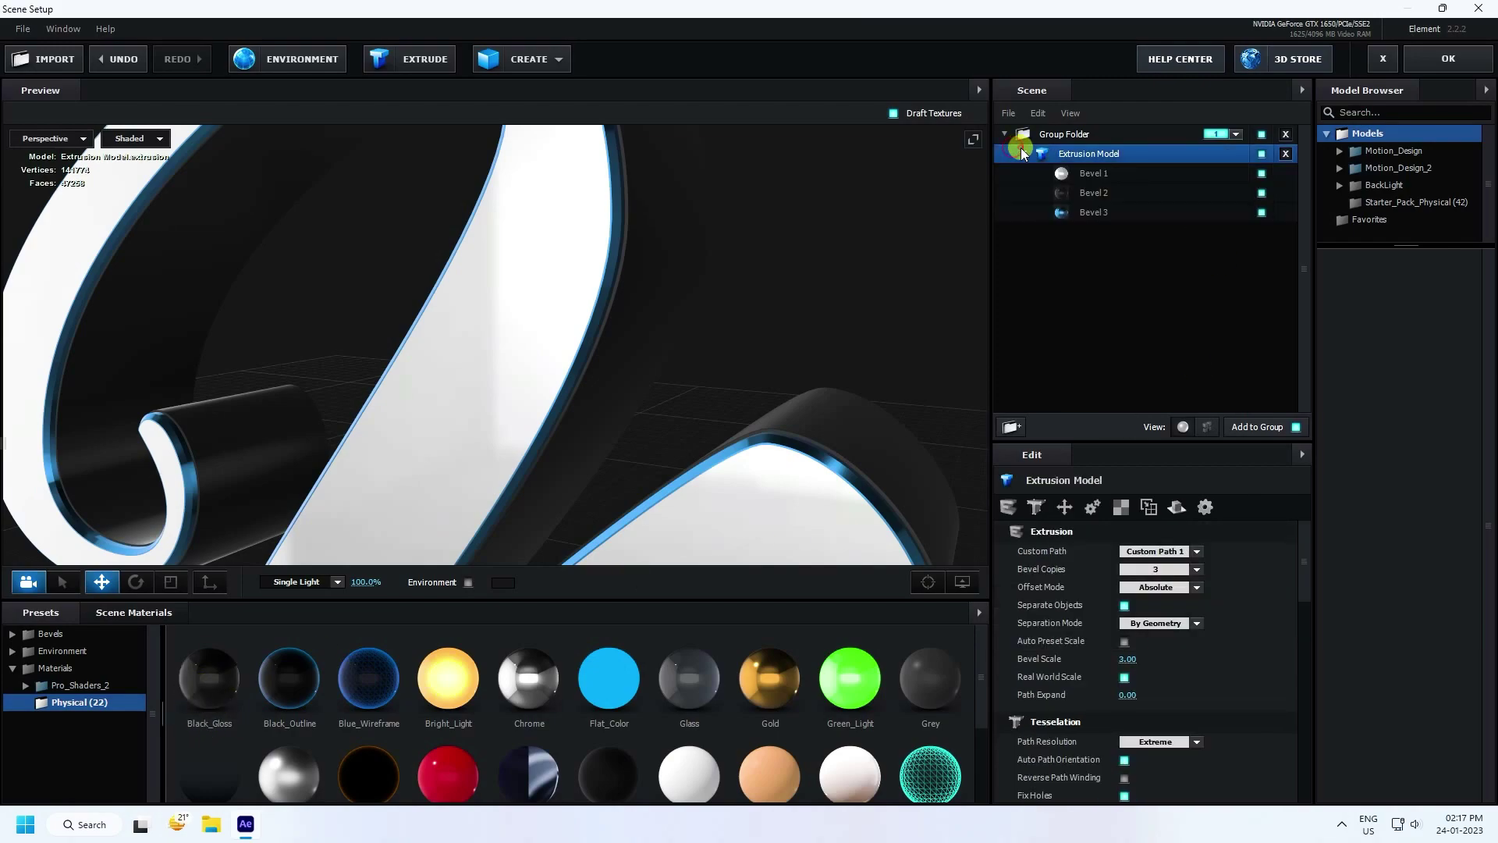
pyautogui.click(1256, 172)
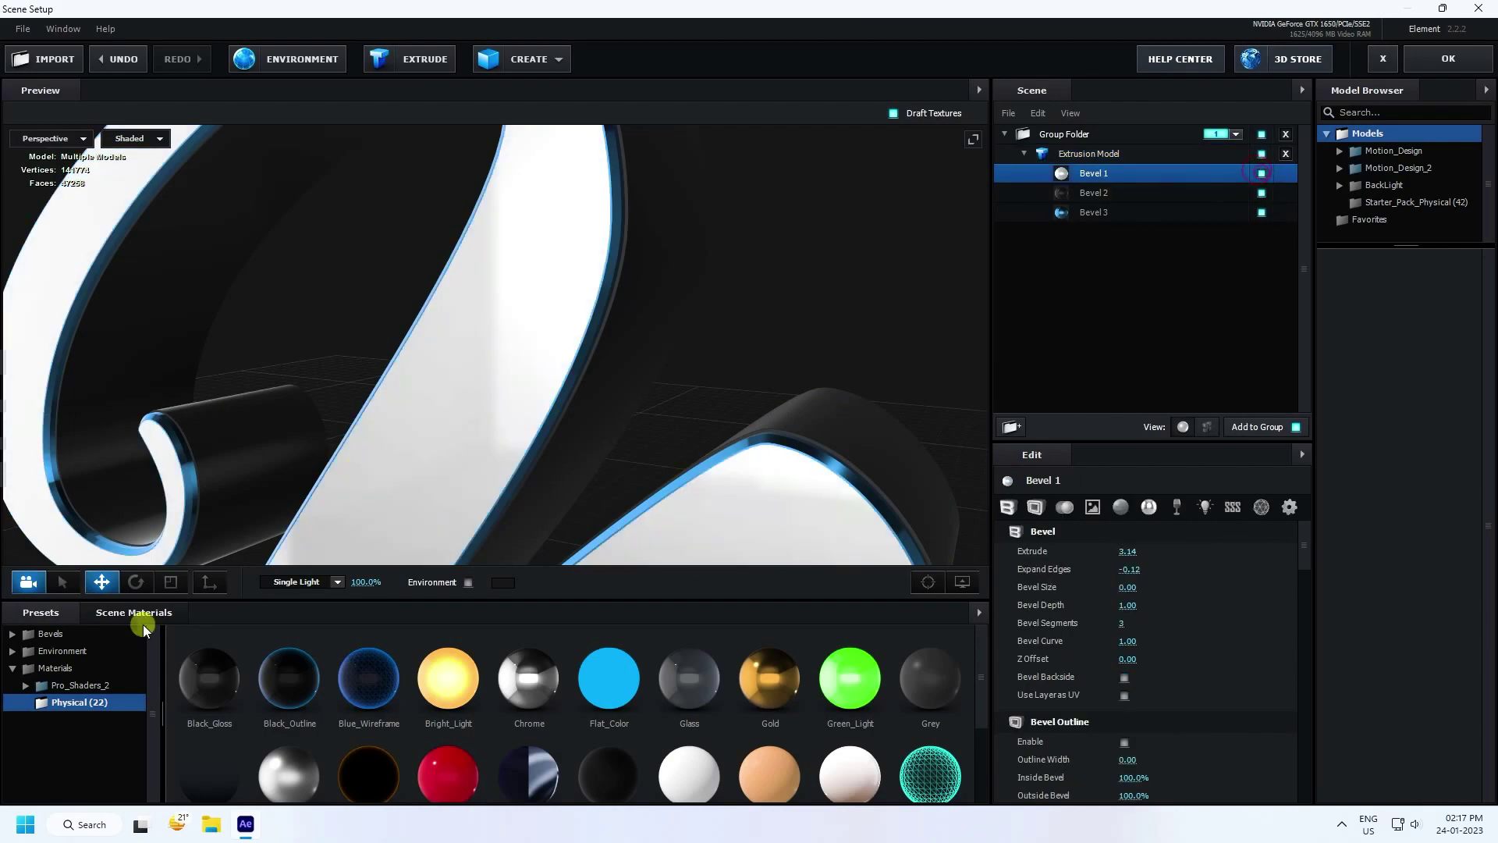
pyautogui.moveTo(209, 679); pyautogui.dragTo(1092, 174)
pyautogui.moveTo(692, 396)
pyautogui.mouseDown()
pyautogui.moveTo(664, 418)
pyautogui.moveTo(679, 417)
pyautogui.mouseUp()
pyautogui.click(175, 618)
pyautogui.moveTo(465, 544); pyautogui.dragTo(555, 404)
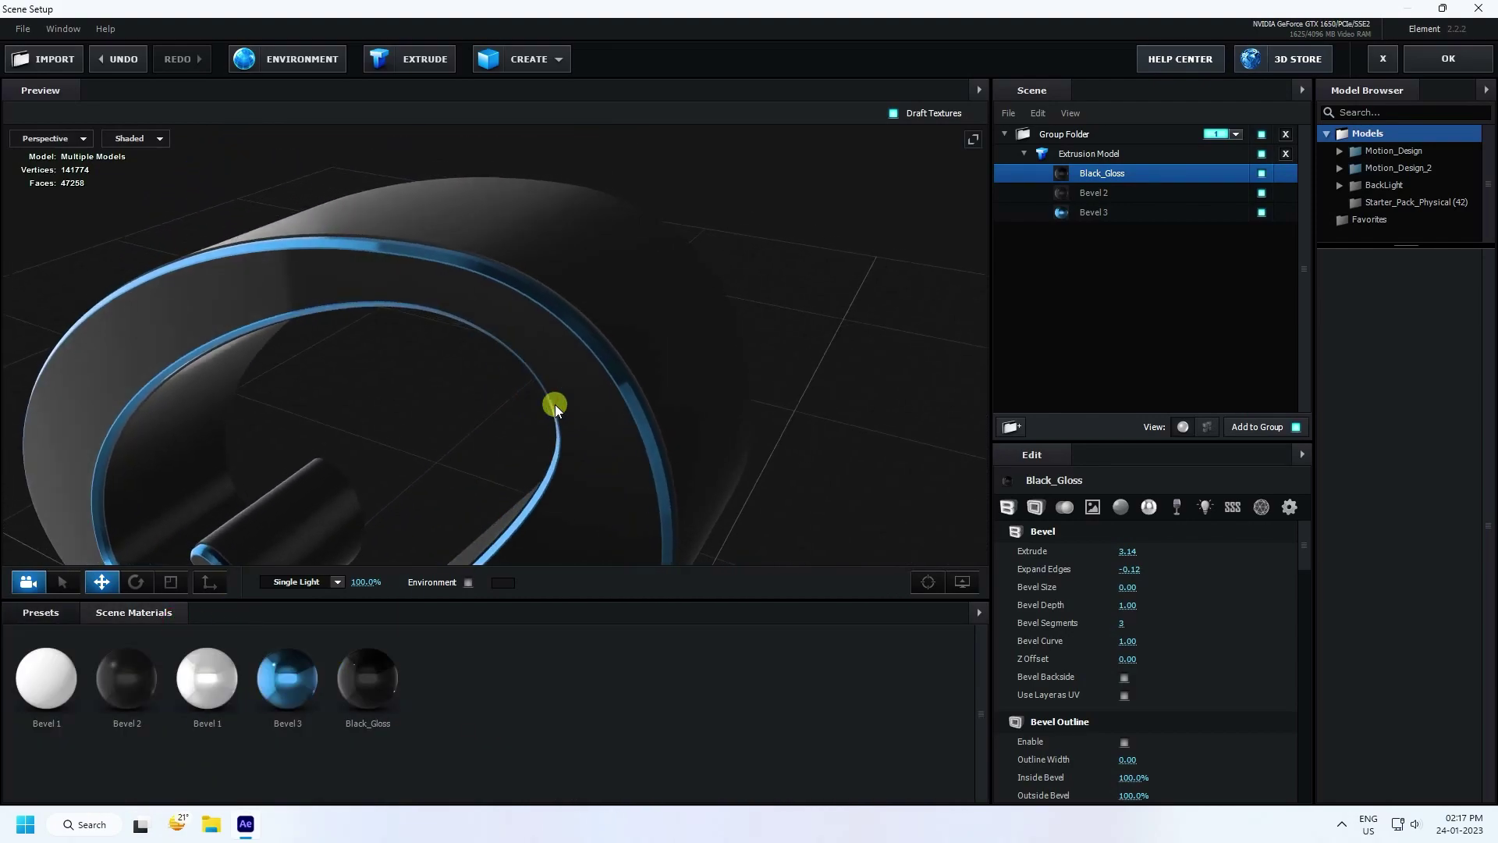
# Add a new Default material using Custom Layer 1 as its diffuse texture at 100% brightness.
pyautogui.rightClick(494, 685)
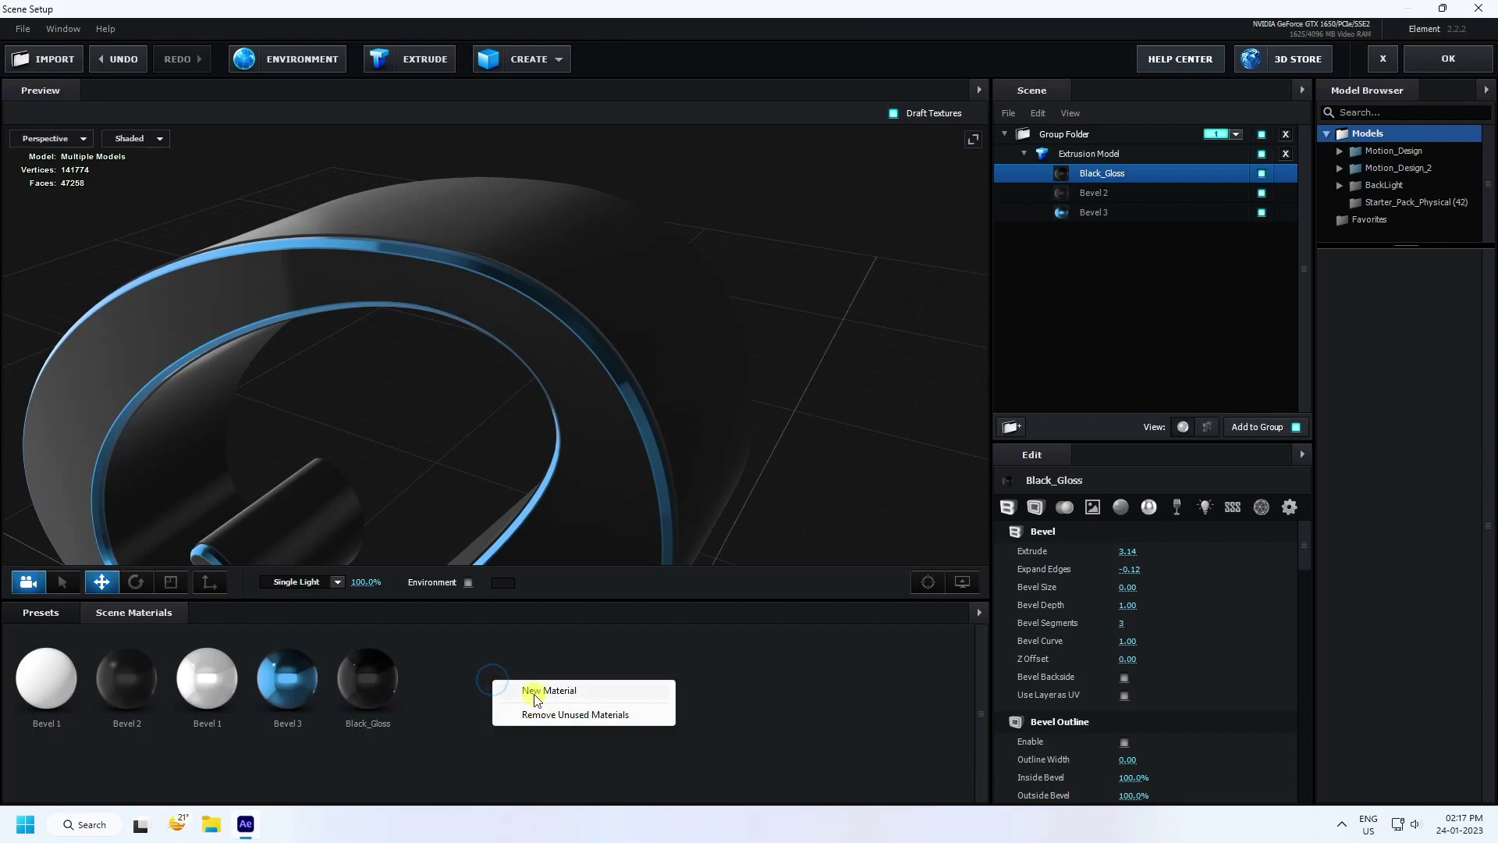
pyautogui.click(535, 692)
pyautogui.scroll(5, 1099, 665)
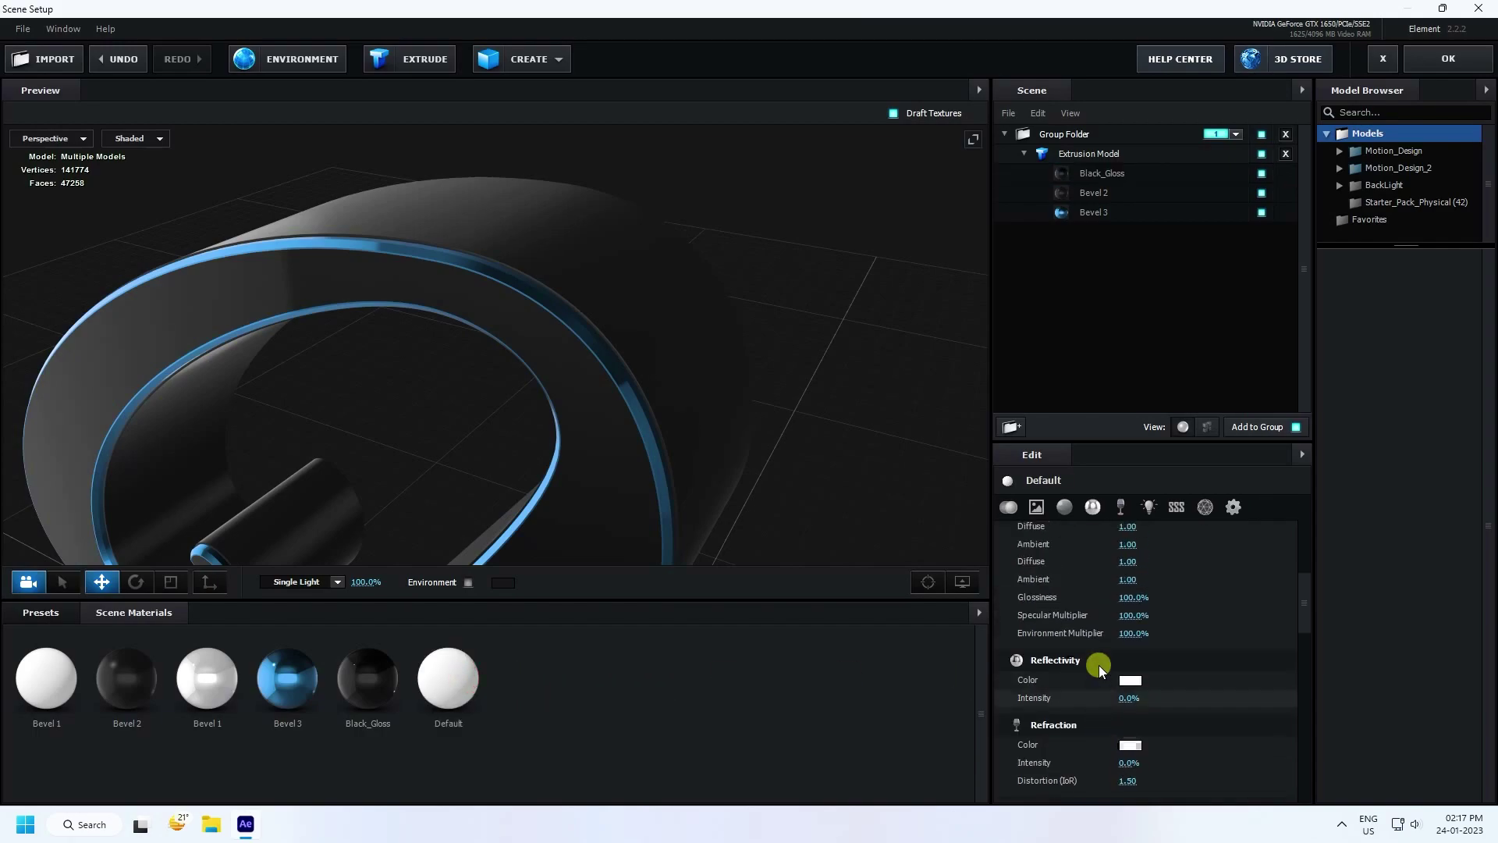
pyautogui.click(1093, 601)
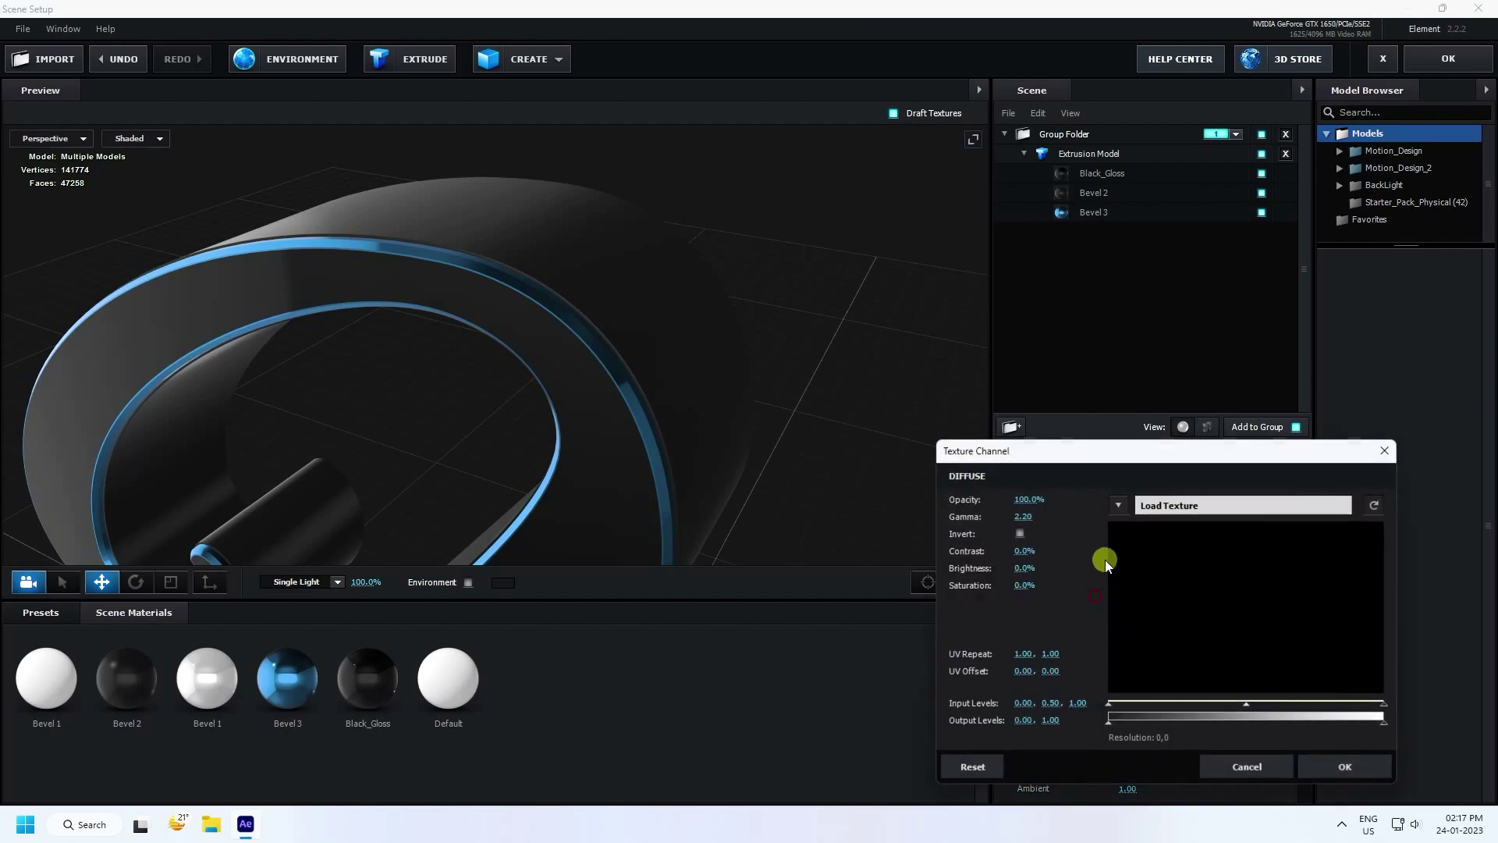
pyautogui.click(1121, 507)
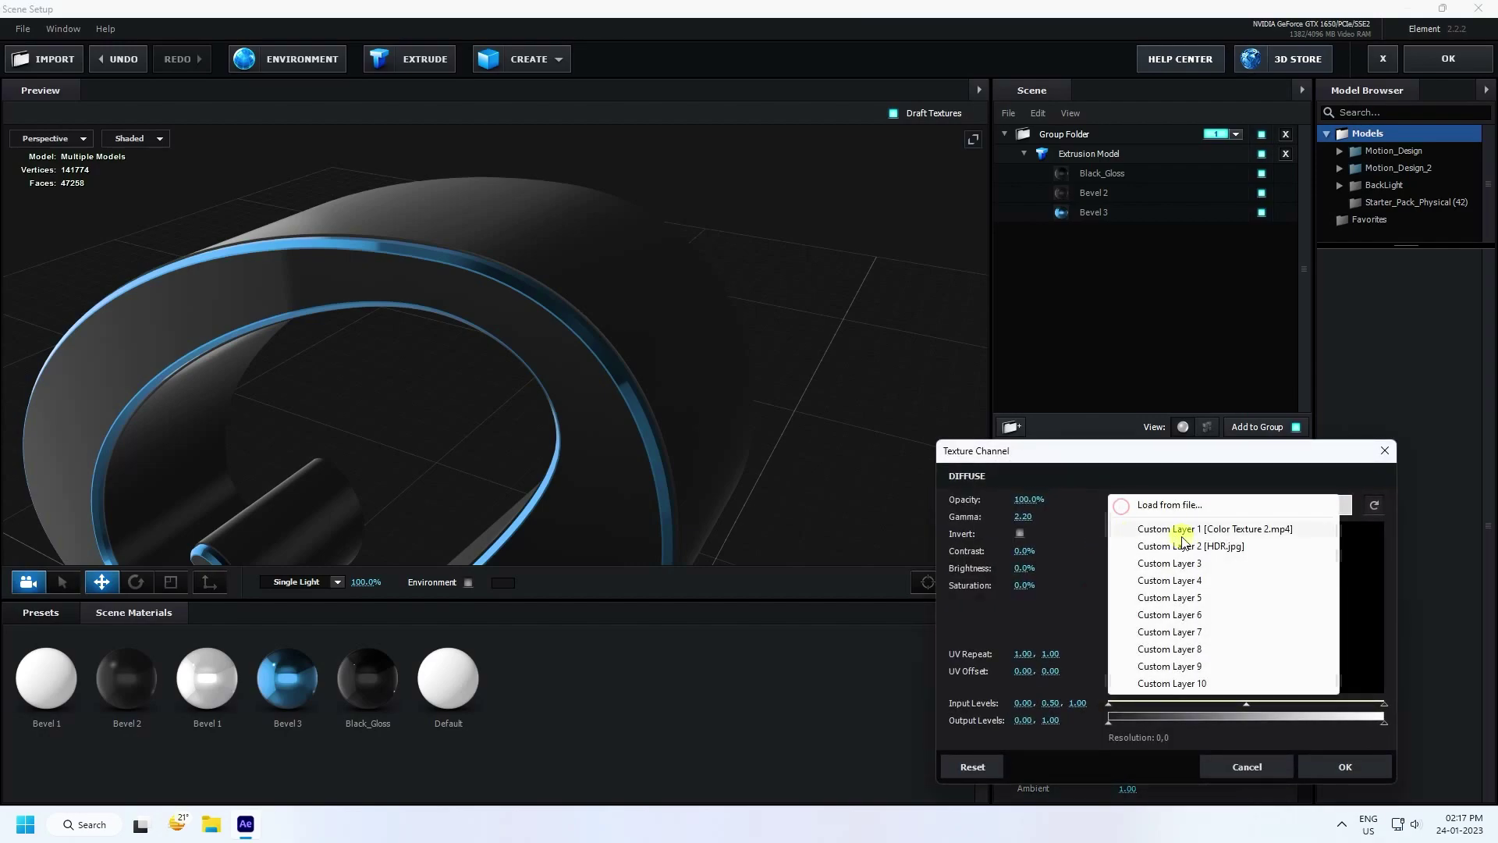
pyautogui.click(1236, 531)
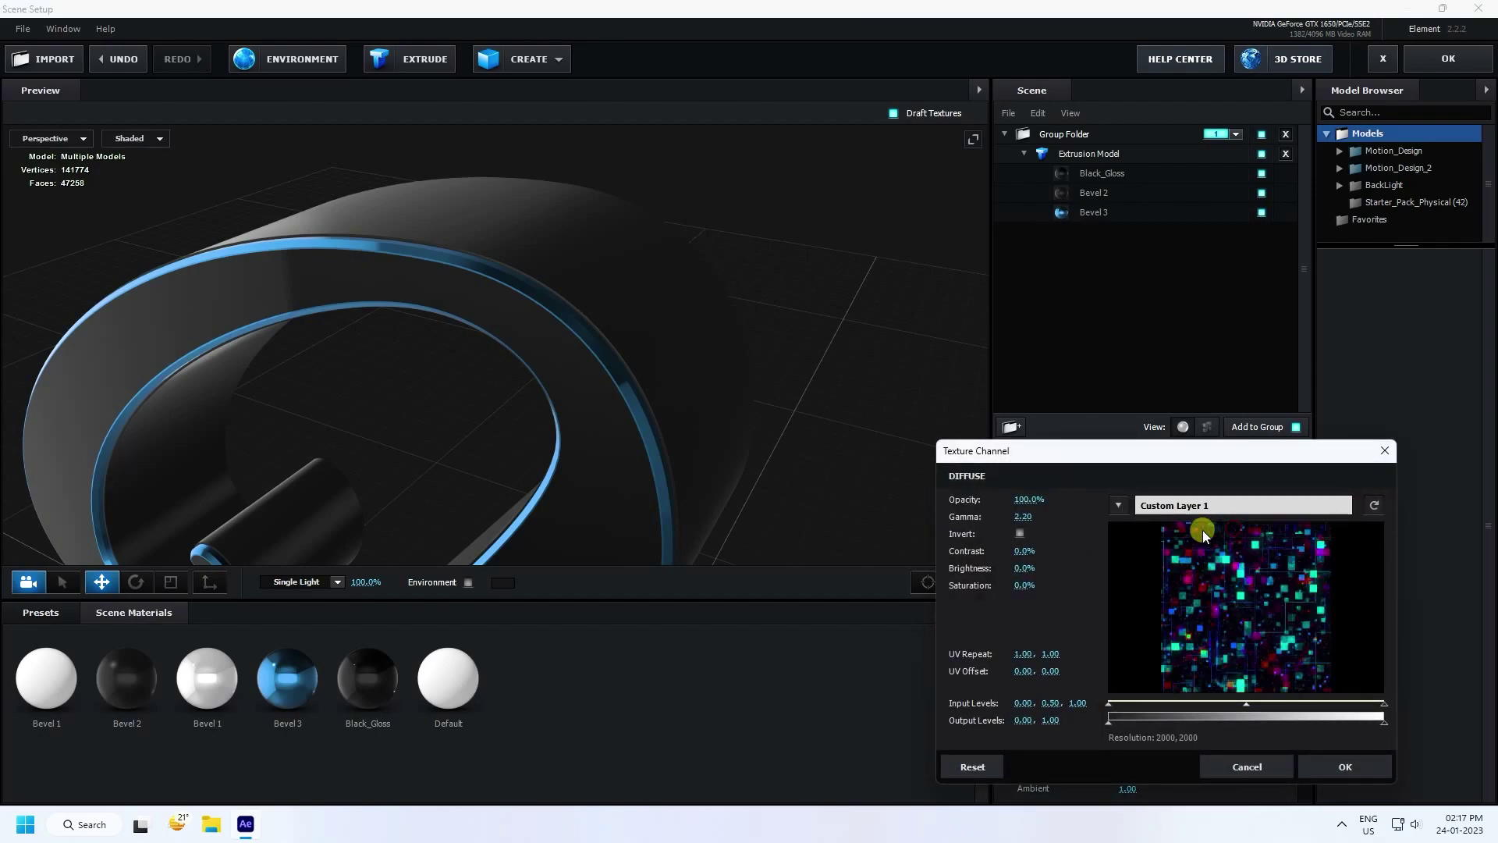
pyautogui.click(1026, 578)
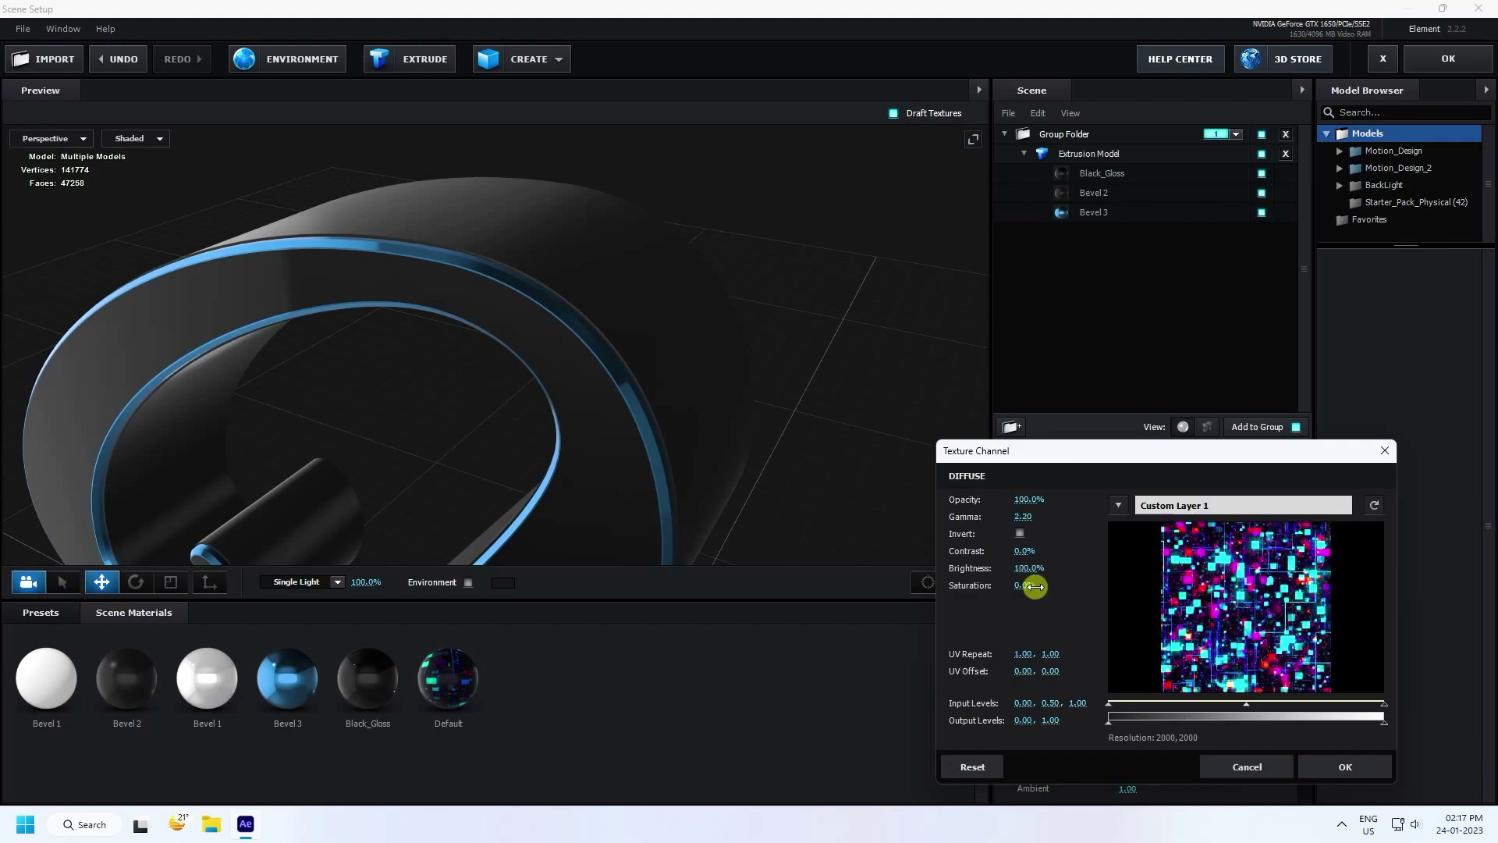
pyautogui.click(1320, 769)
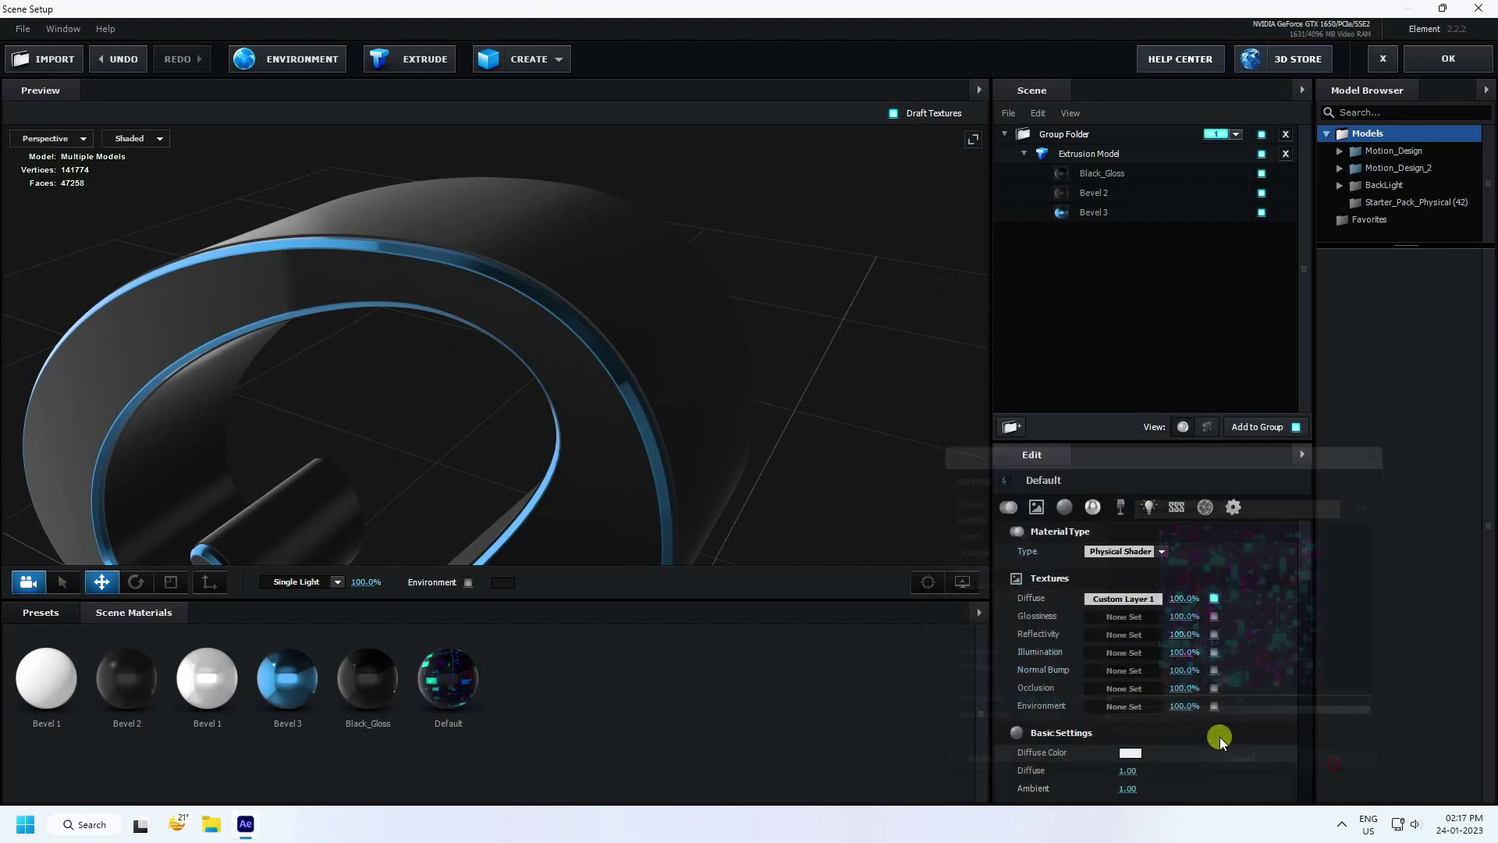
# Use Custom Layer 1 as illumination texture at 50% intensity and apply the material to Bevel 2.
pyautogui.click(1046, 657)
pyautogui.click(1118, 520)
pyautogui.click(1172, 544)
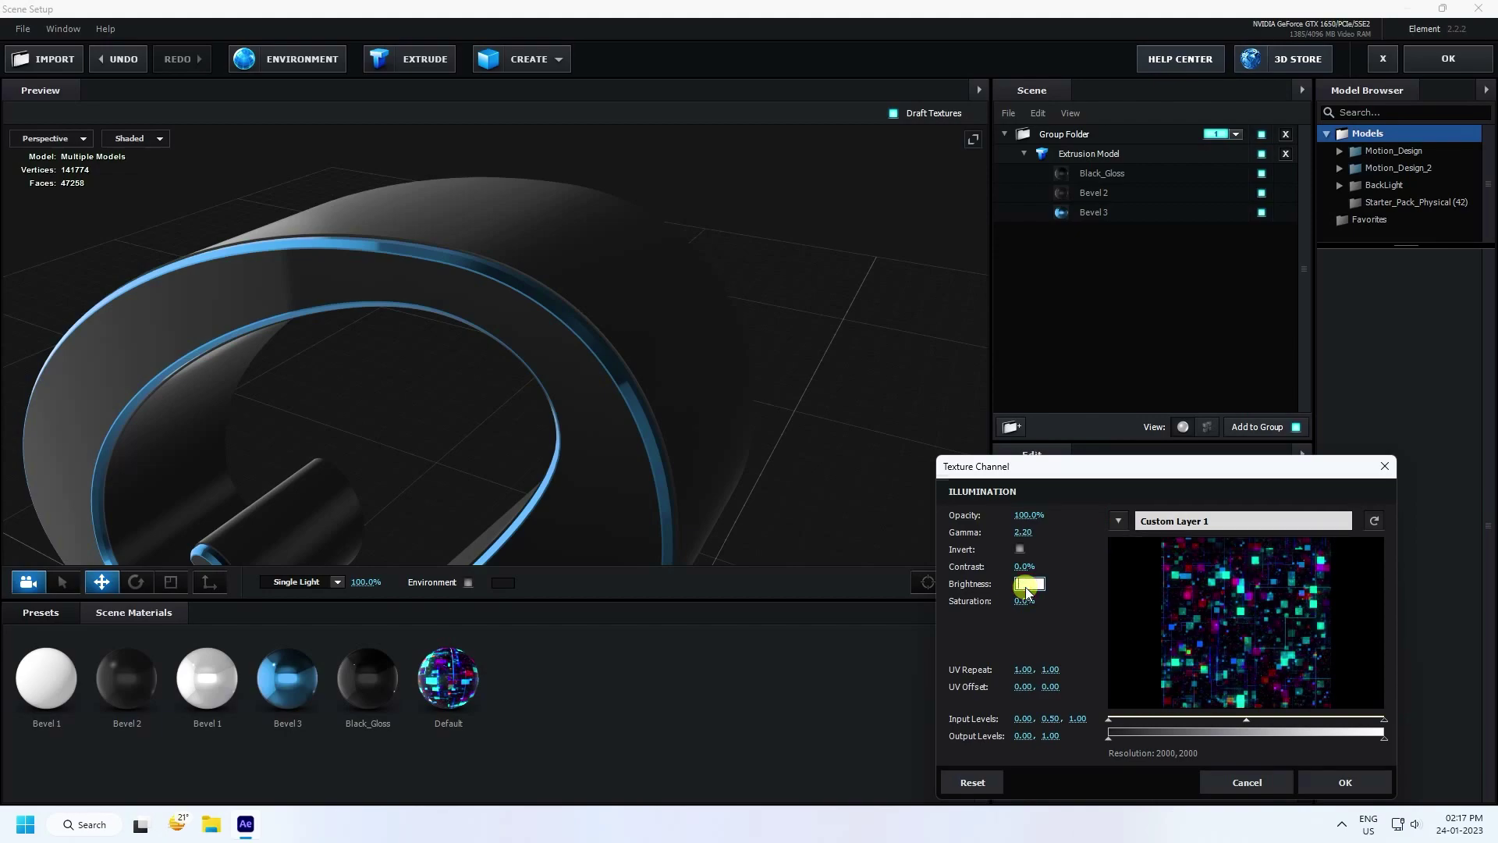
pyautogui.click(1343, 782)
pyautogui.scroll(-3, 1106, 679)
pyautogui.scroll(-8, 1106, 678)
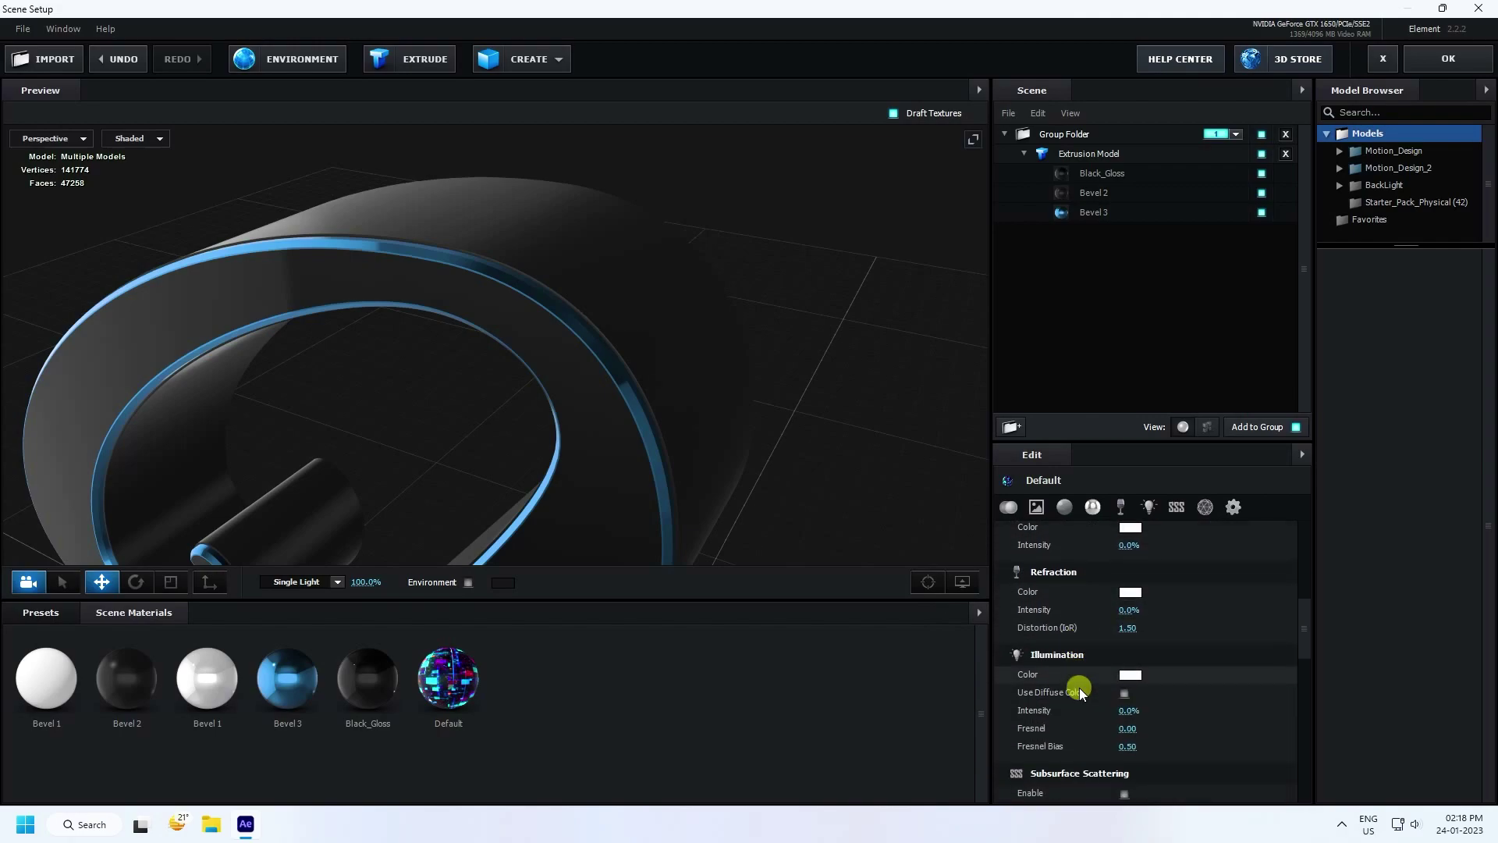
pyautogui.write('0')
pyautogui.press('Return')
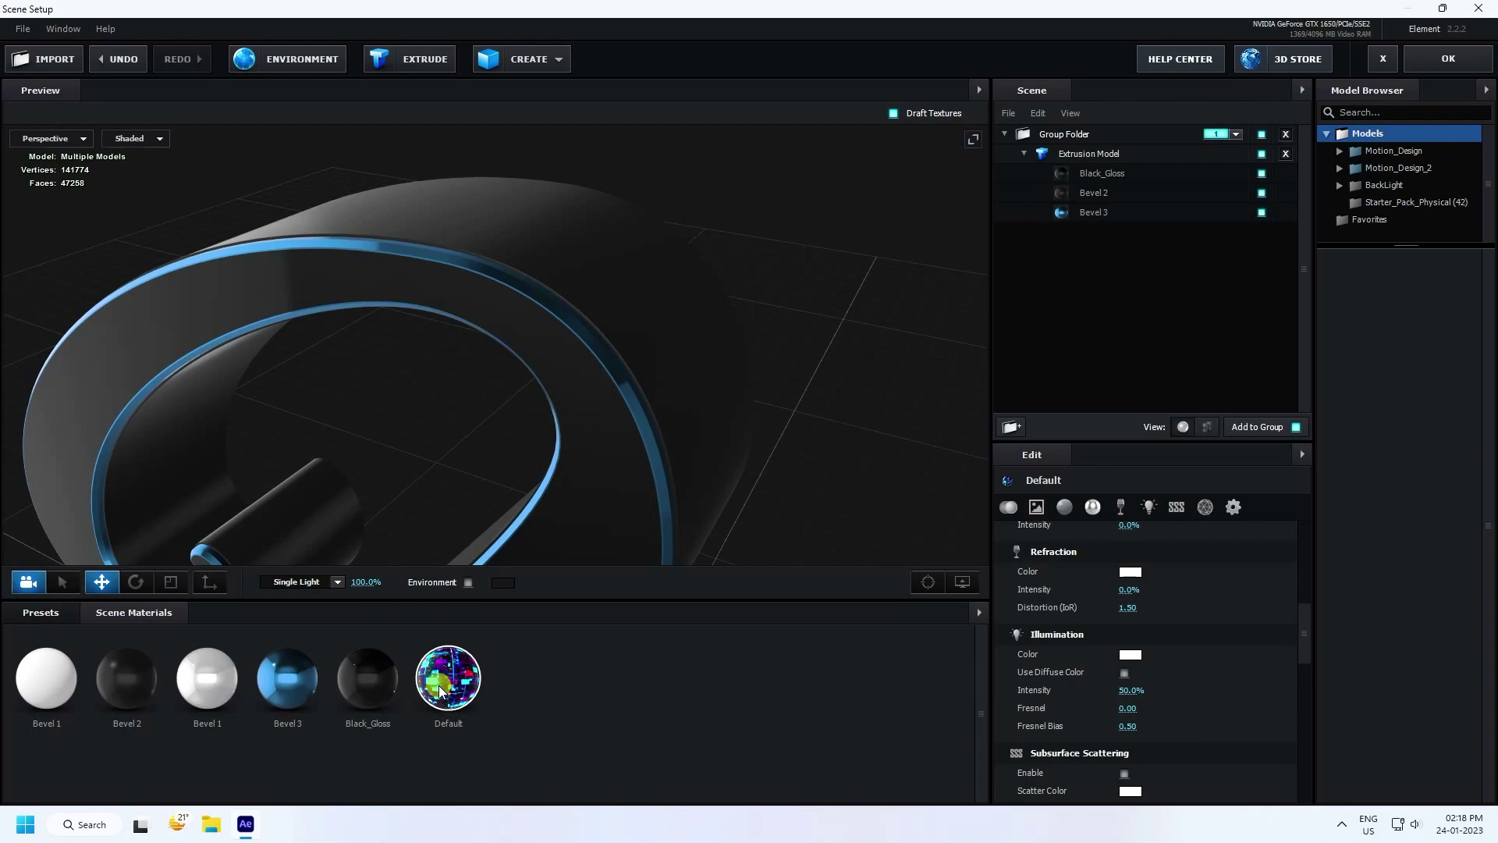
pyautogui.moveTo(442, 682); pyautogui.dragTo(1096, 193)
pyautogui.moveTo(657, 313); pyautogui.dragTo(577, 332)
# Set the Extrusion Model's UV Repeat to 3 by 3.
pyautogui.click(1104, 154)
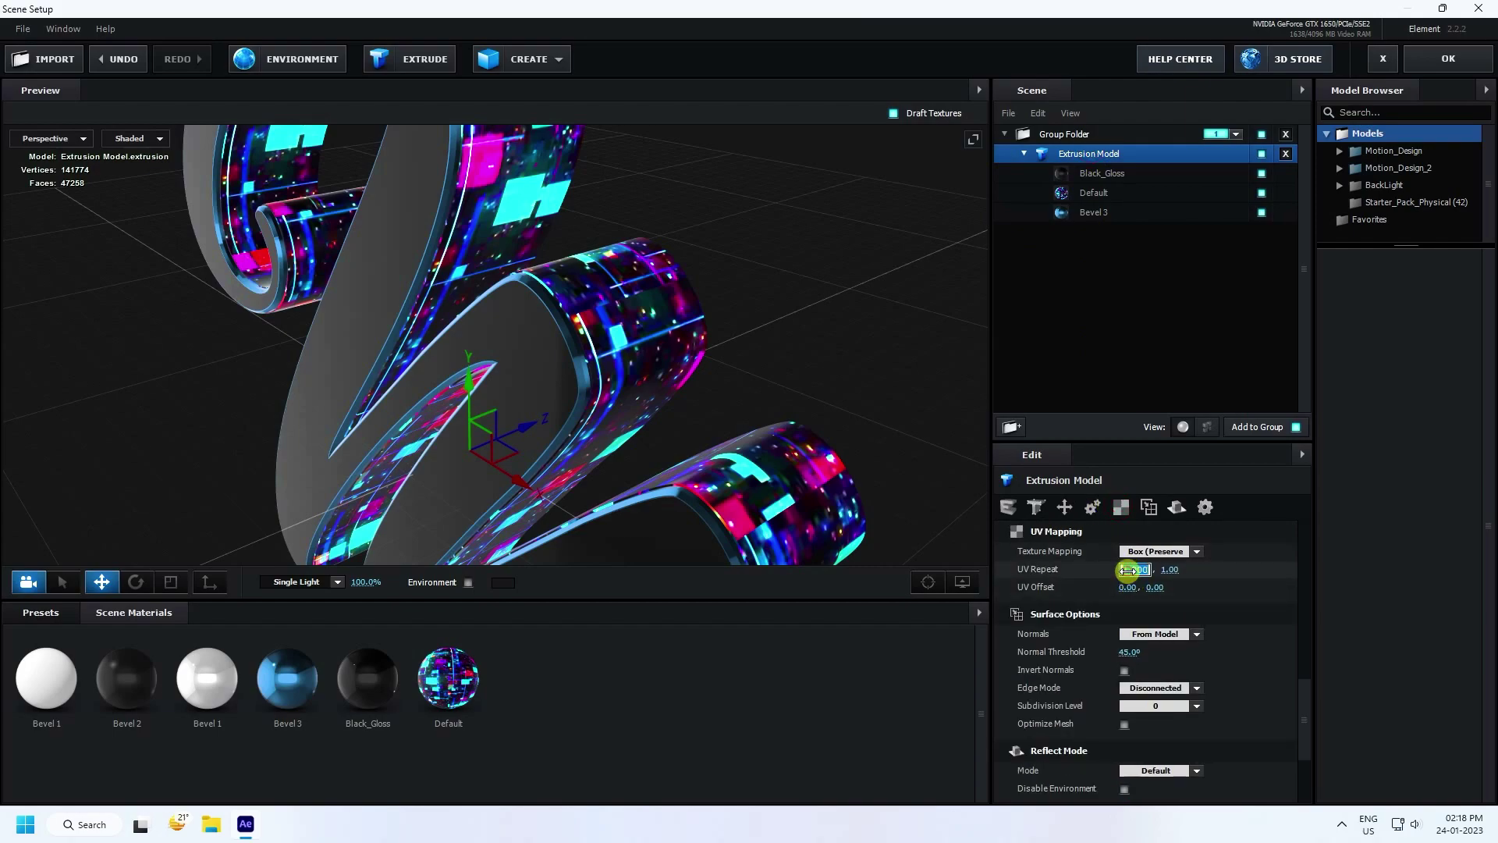
pyautogui.write('3')
pyautogui.press('Return')
pyautogui.write('3')
pyautogui.press('Return')
pyautogui.moveTo(592, 374); pyautogui.dragTo(538, 336)
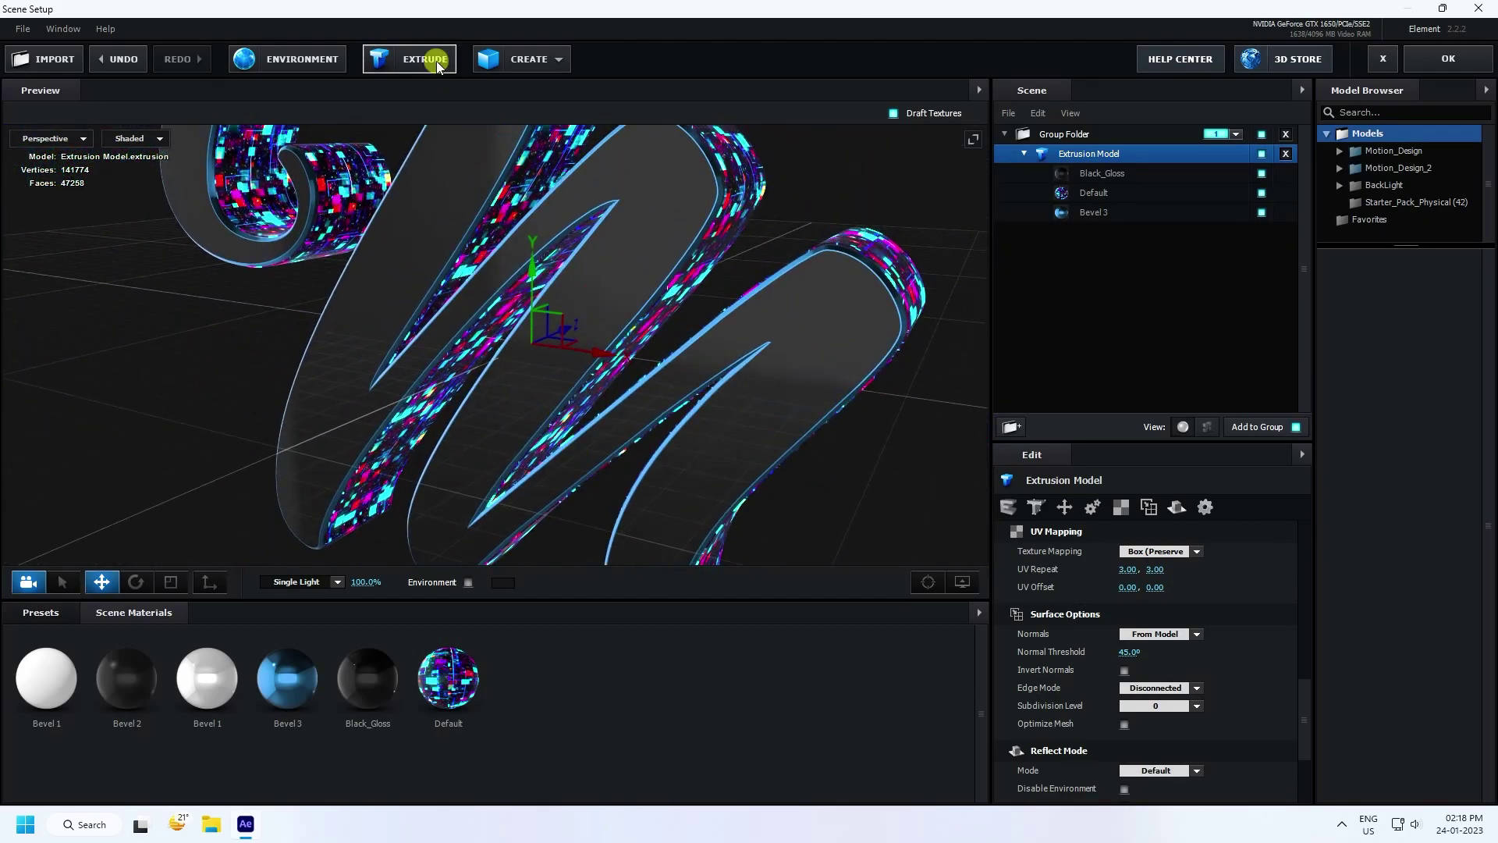
pyautogui.moveTo(444, 183); pyautogui.dragTo(458, 318)
pyautogui.click(423, 61)
# Give the second extrusion Extreme path resolution and enable Bevel Outline on its Bevel 1.
pyautogui.moveTo(683, 339); pyautogui.dragTo(525, 395)
pyautogui.scroll(3, 524, 395)
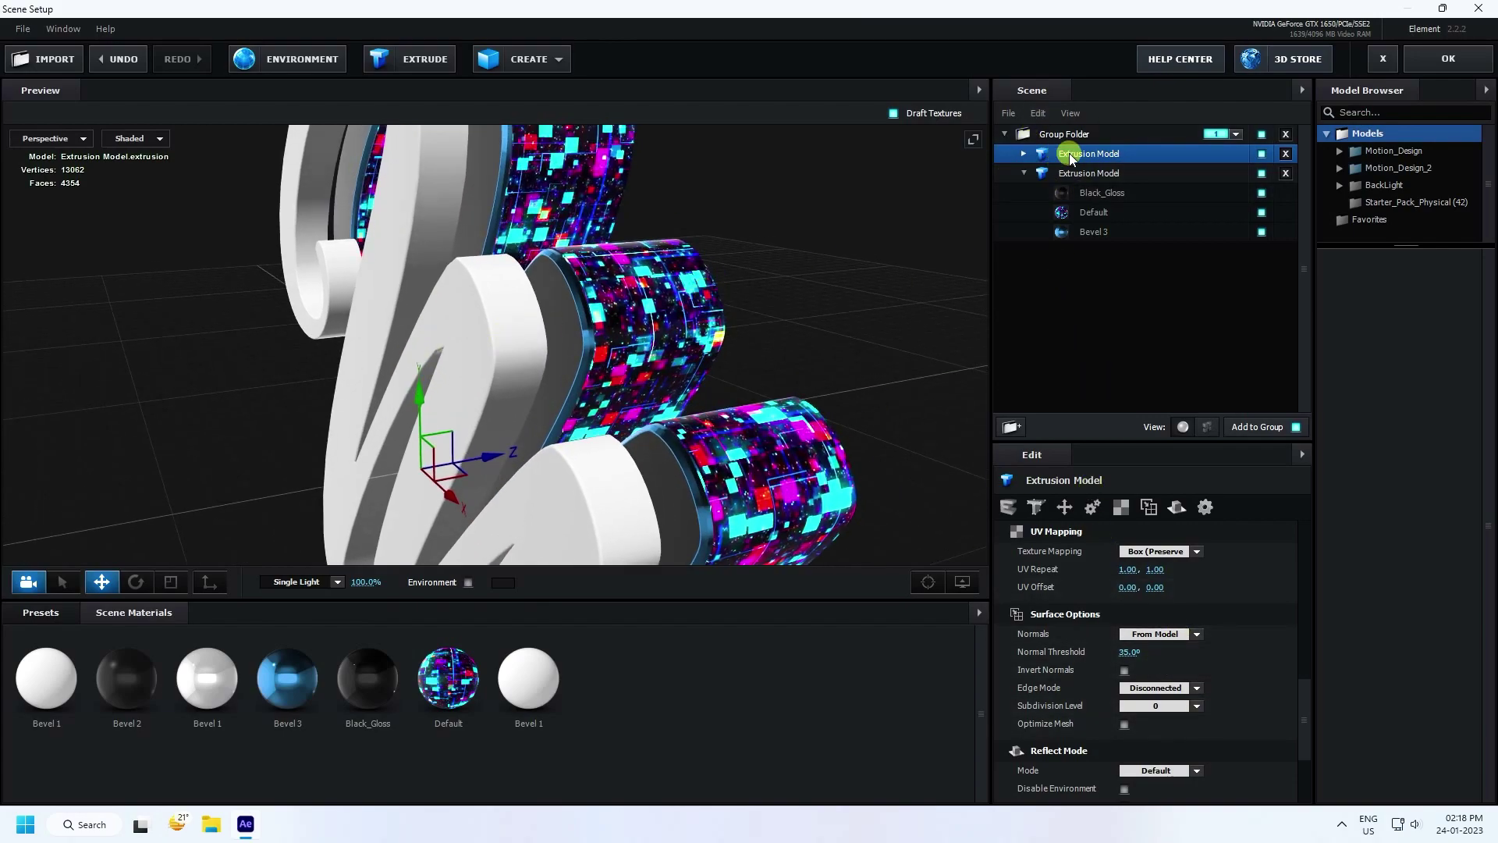
pyautogui.scroll(8, 1093, 682)
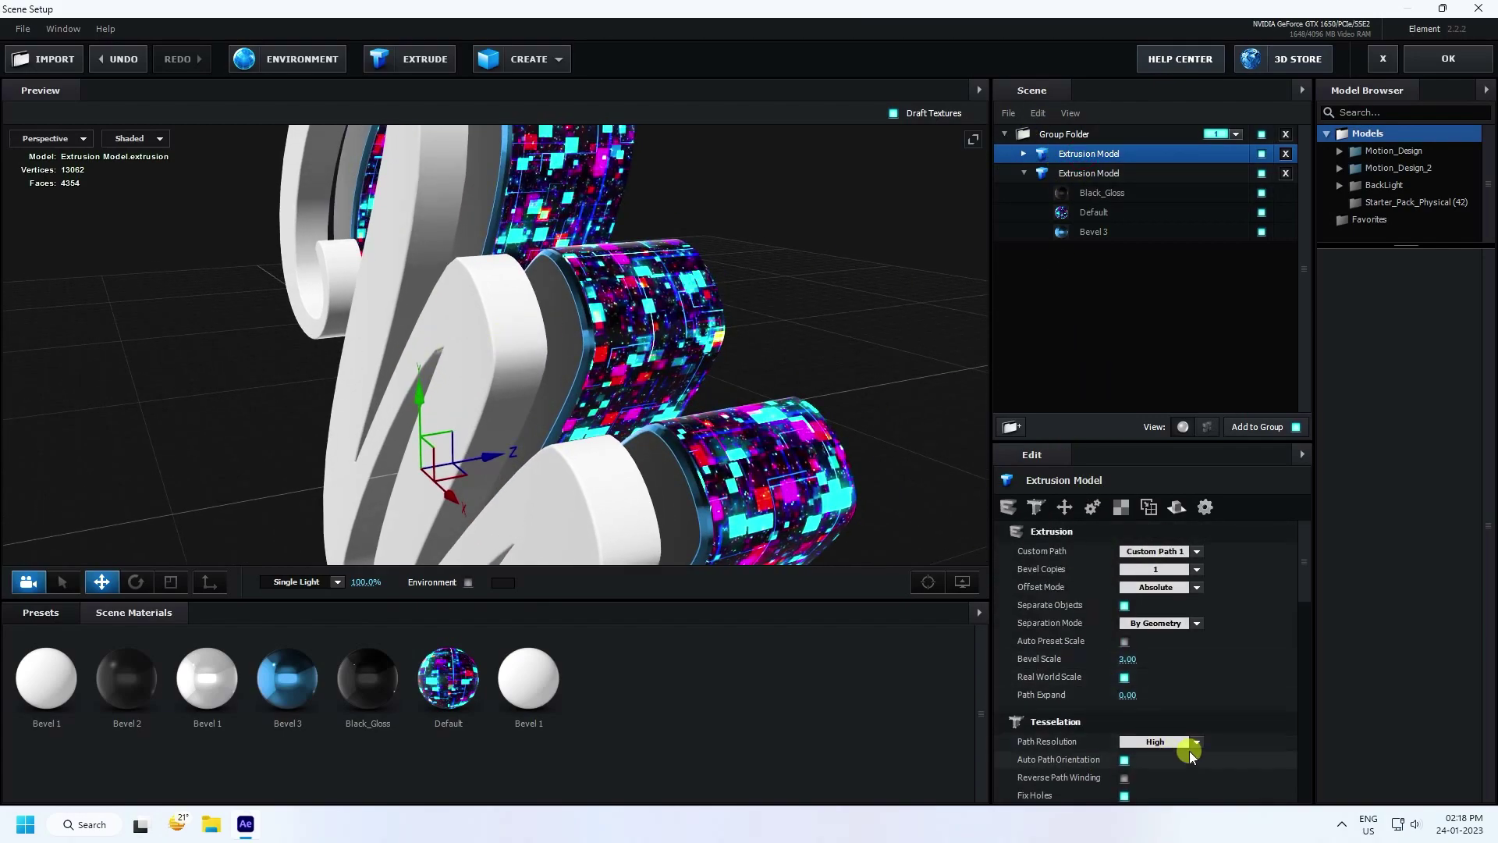
pyautogui.click(1183, 737)
pyautogui.click(1162, 730)
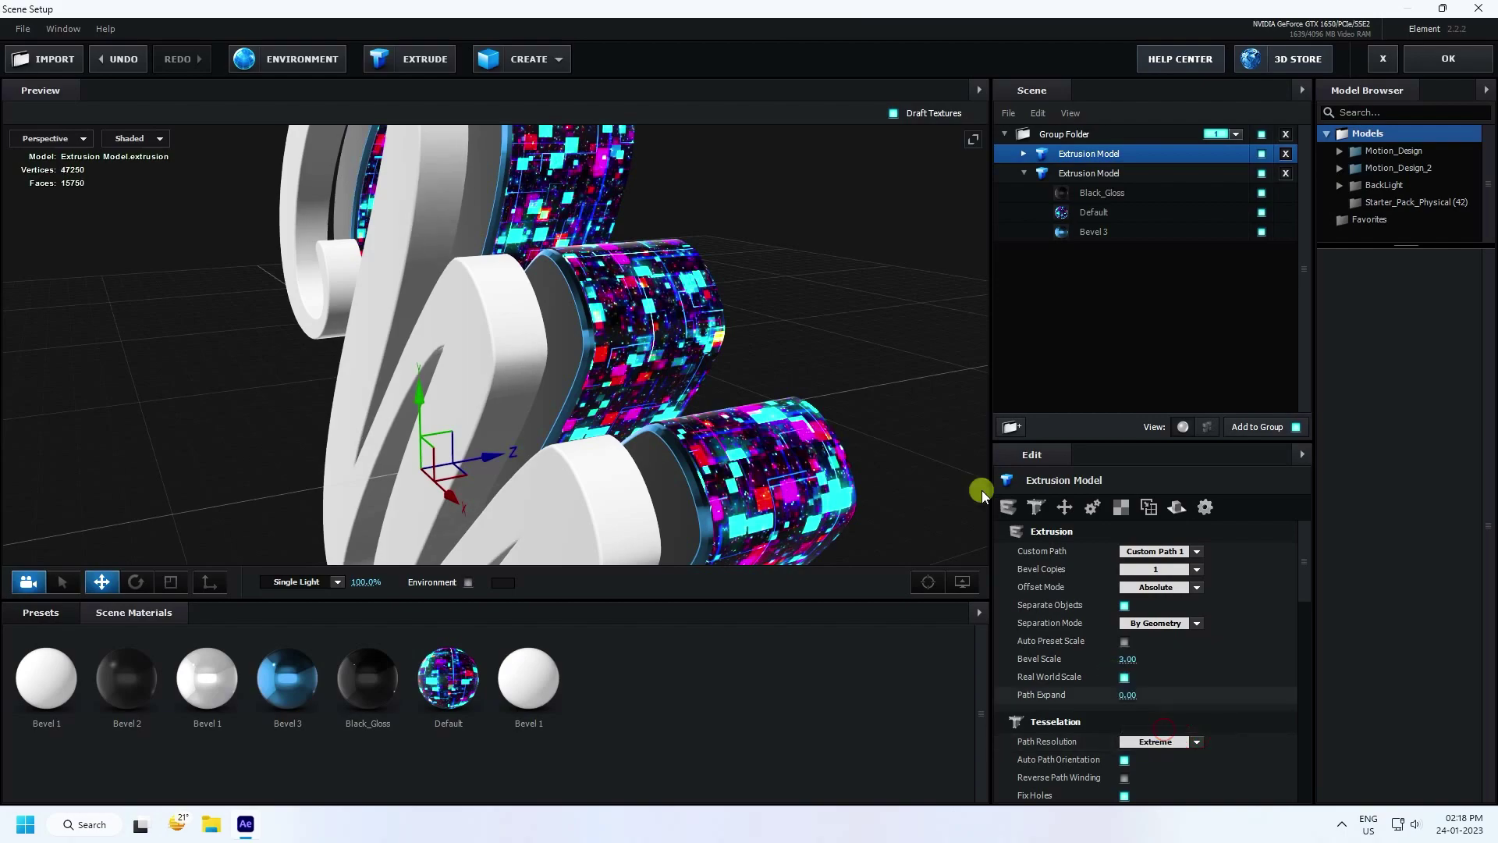
pyautogui.click(1024, 154)
pyautogui.click(1086, 175)
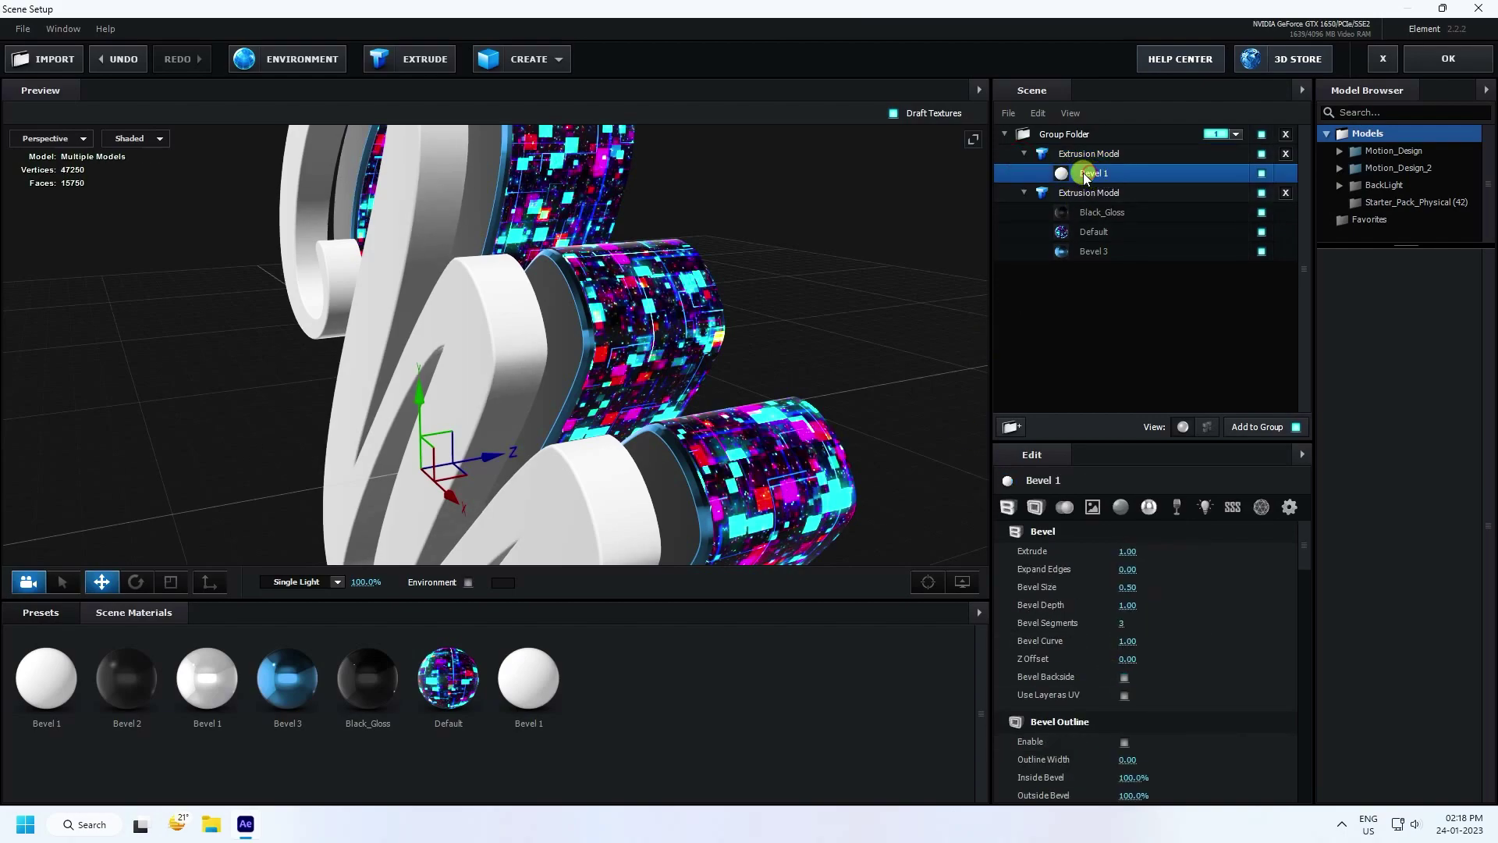
pyautogui.scroll(-3, 1039, 693)
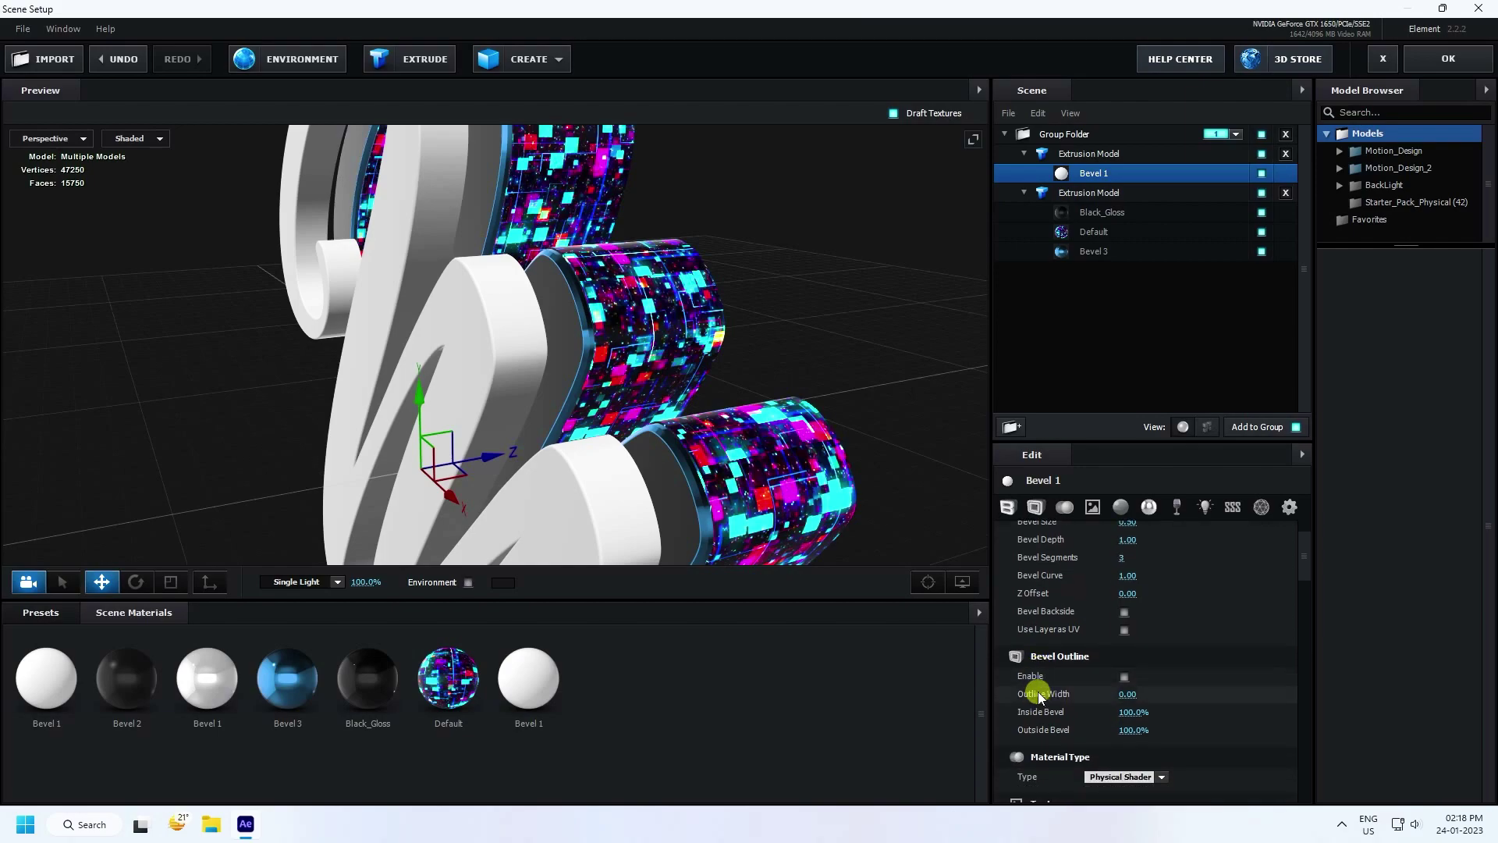
pyautogui.click(1124, 633)
# Set the outline's Extrude to 0.20 and Expand Edges to -0.20, then nudge it along Z.
pyautogui.moveTo(563, 387); pyautogui.dragTo(680, 453)
pyautogui.scroll(1, 1133, 655)
pyautogui.scroll(2, 1134, 655)
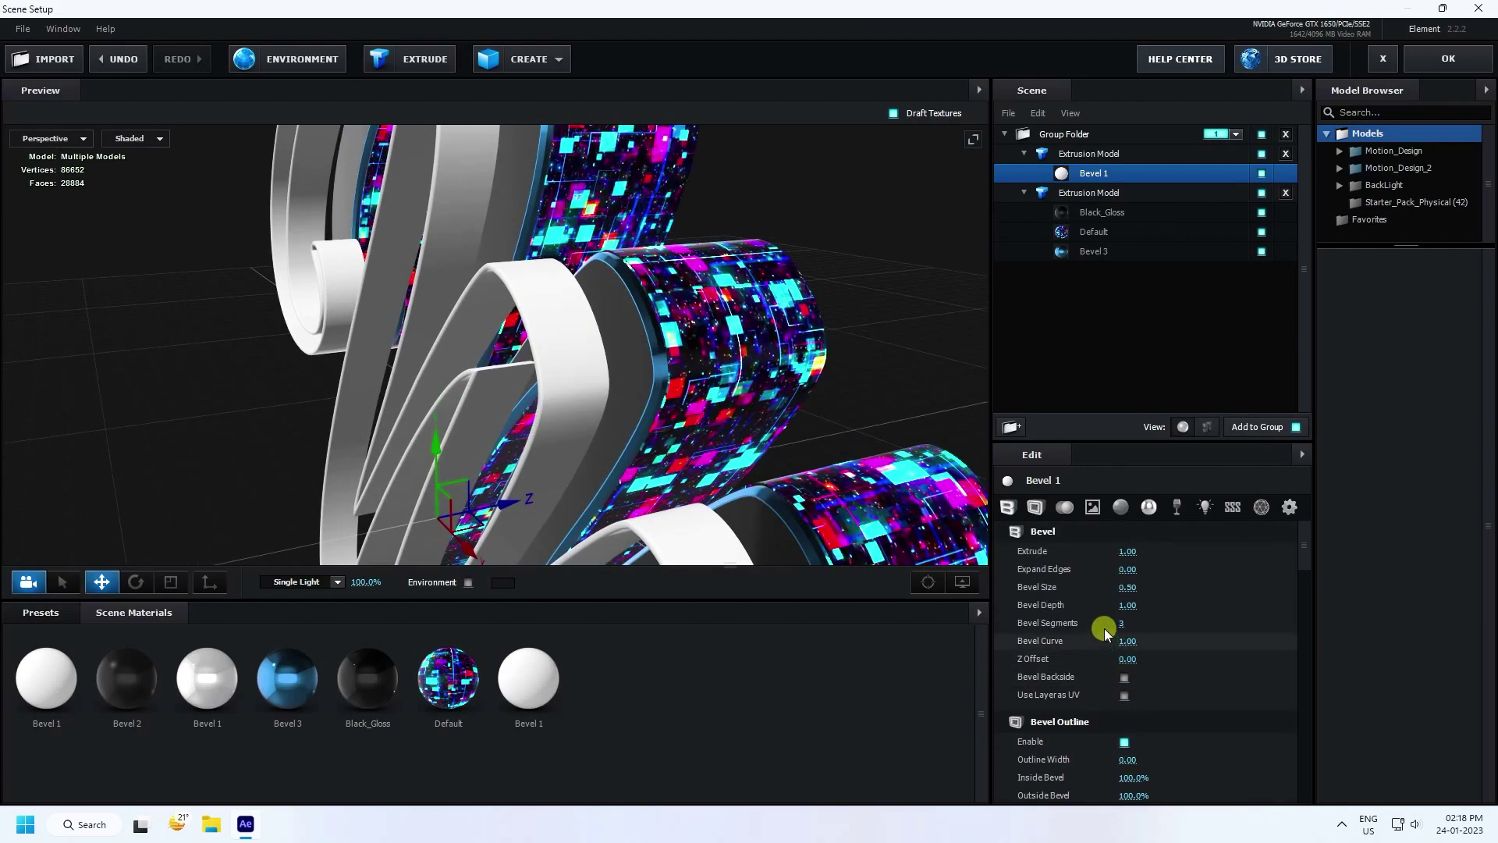
pyautogui.press('BackSpace')
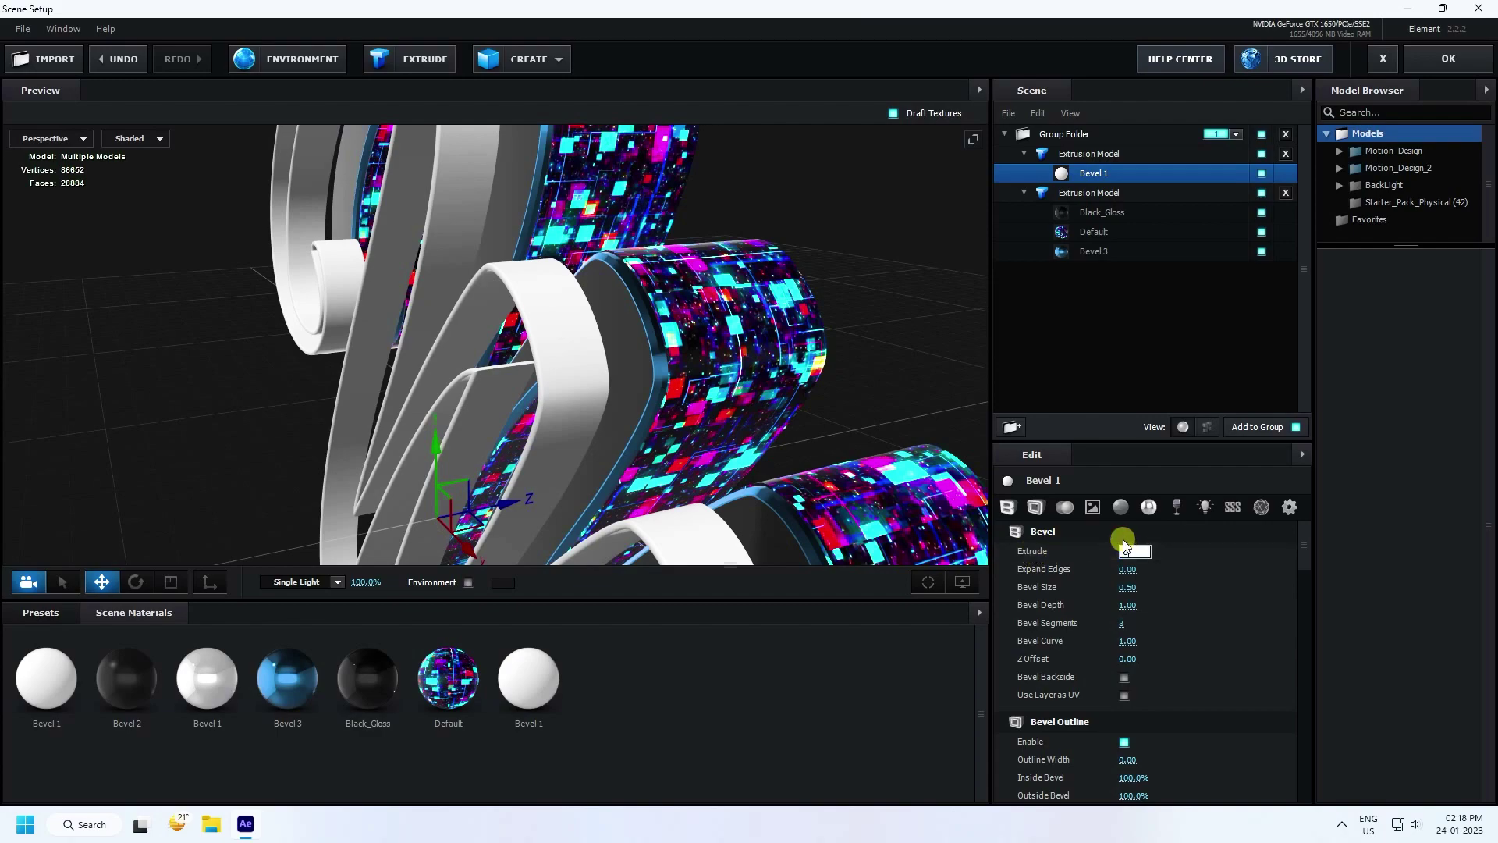
pyautogui.press('Return')
pyautogui.moveTo(480, 483); pyautogui.dragTo(550, 493)
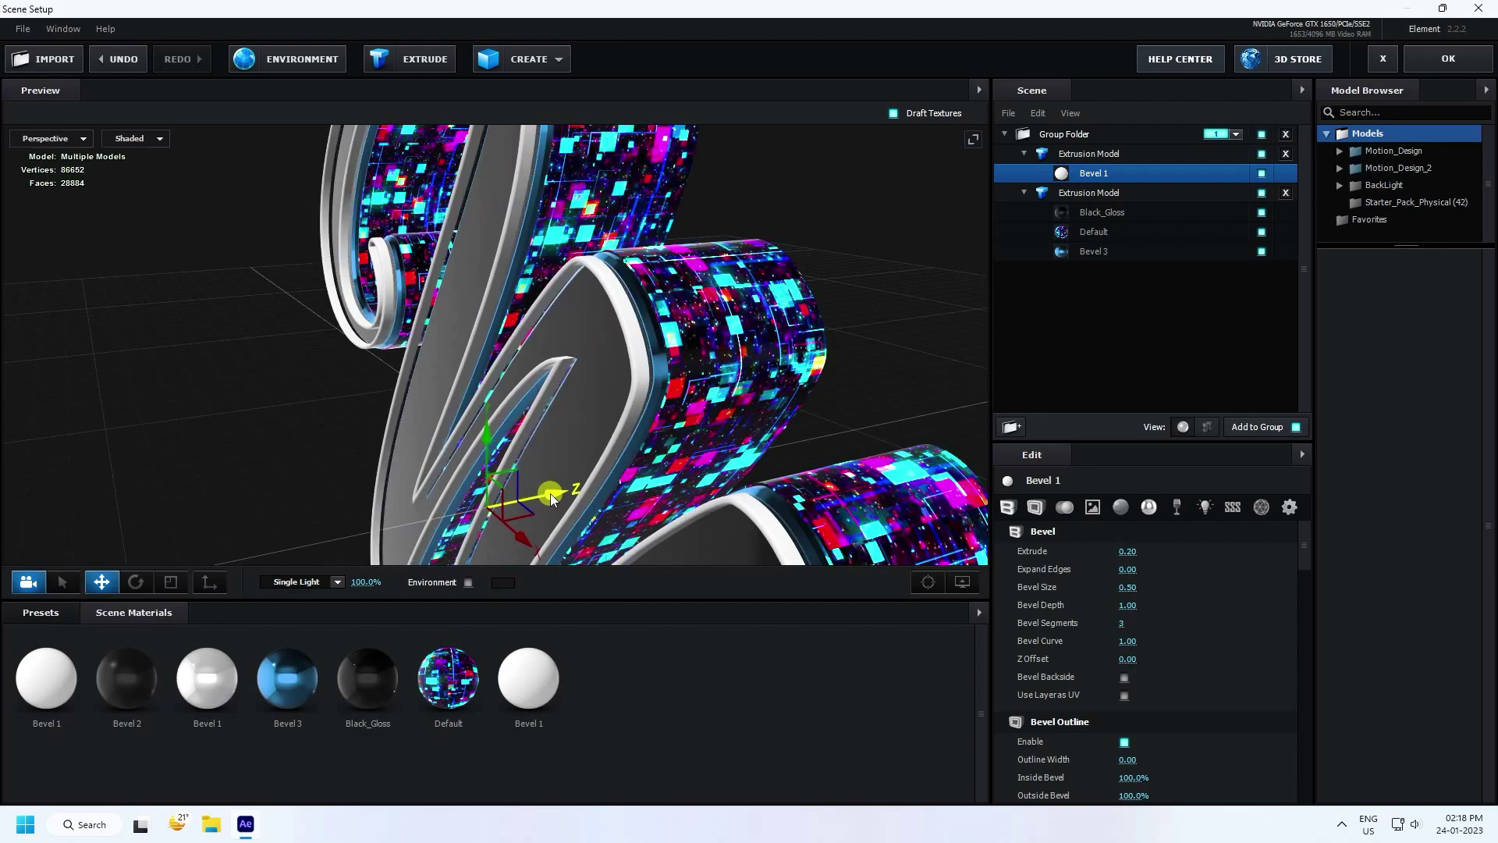
pyautogui.moveTo(1127, 568); pyautogui.dragTo(1110, 575)
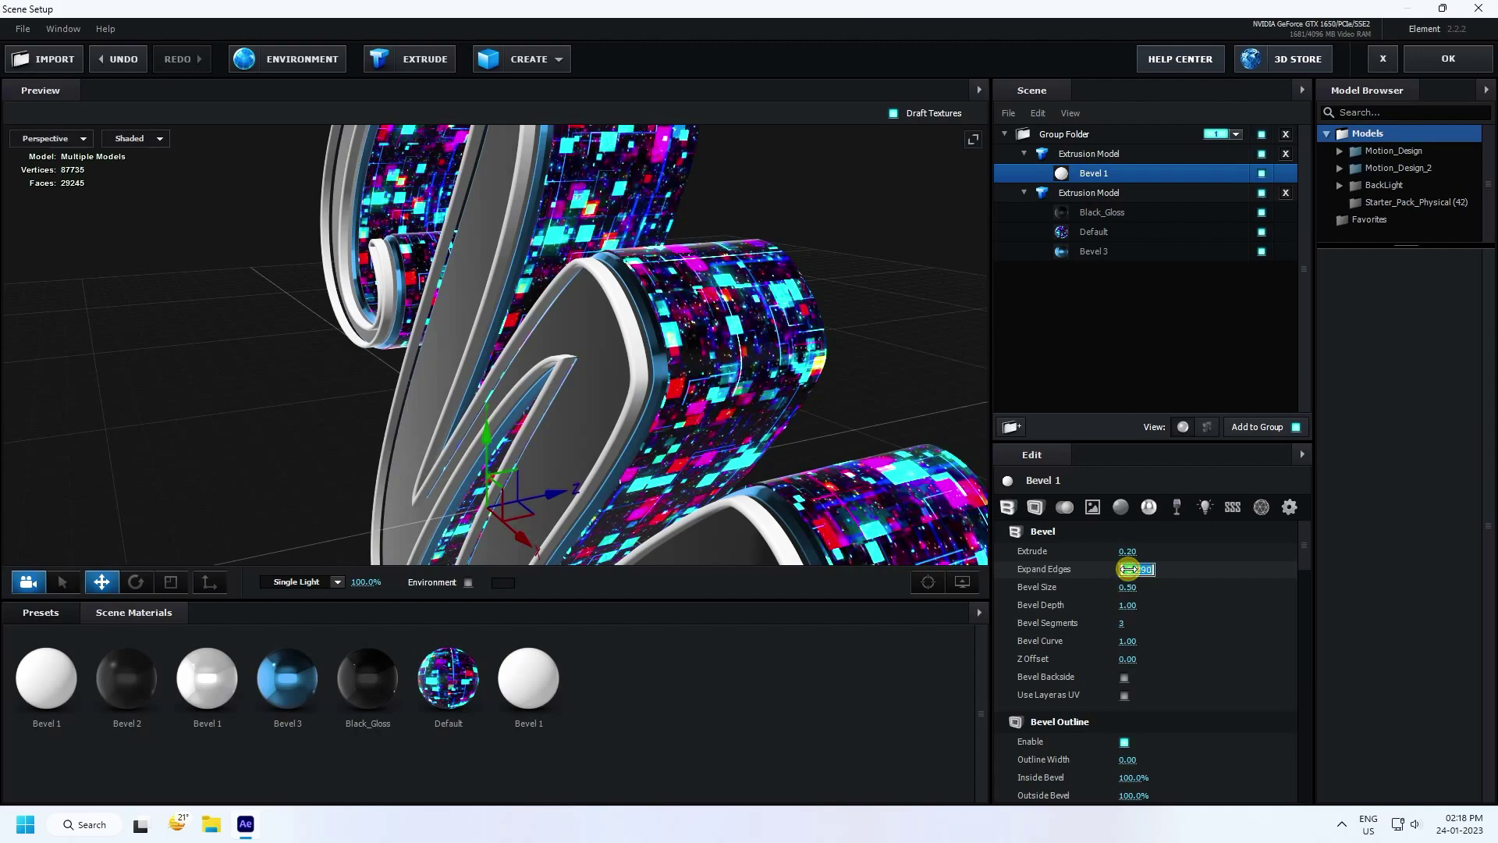
pyautogui.write('2')
pyautogui.press('Return')
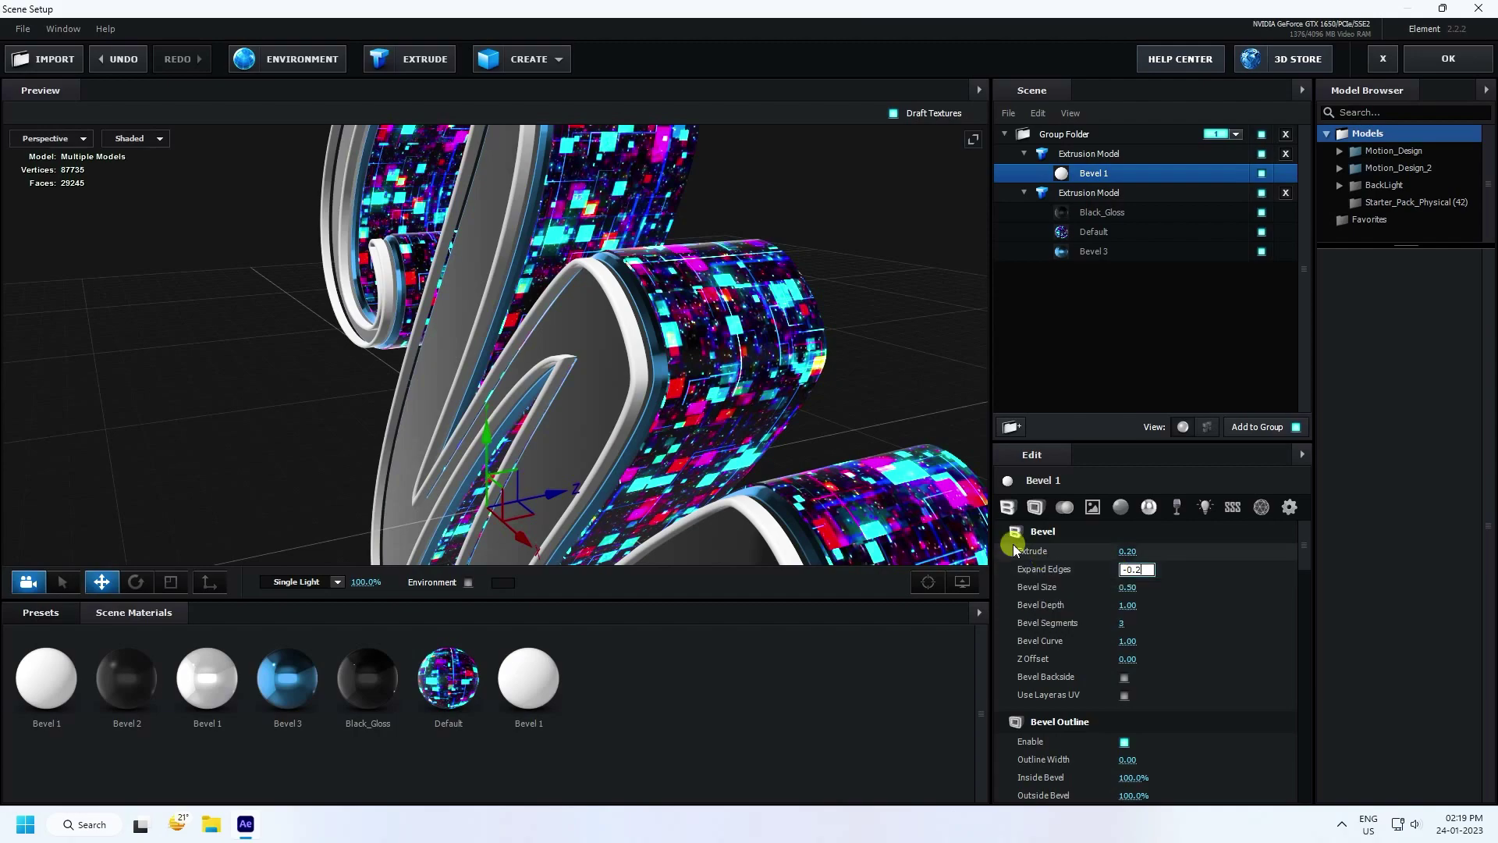
pyautogui.scroll(3, 545, 393)
pyautogui.moveTo(546, 528); pyautogui.dragTo(552, 530)
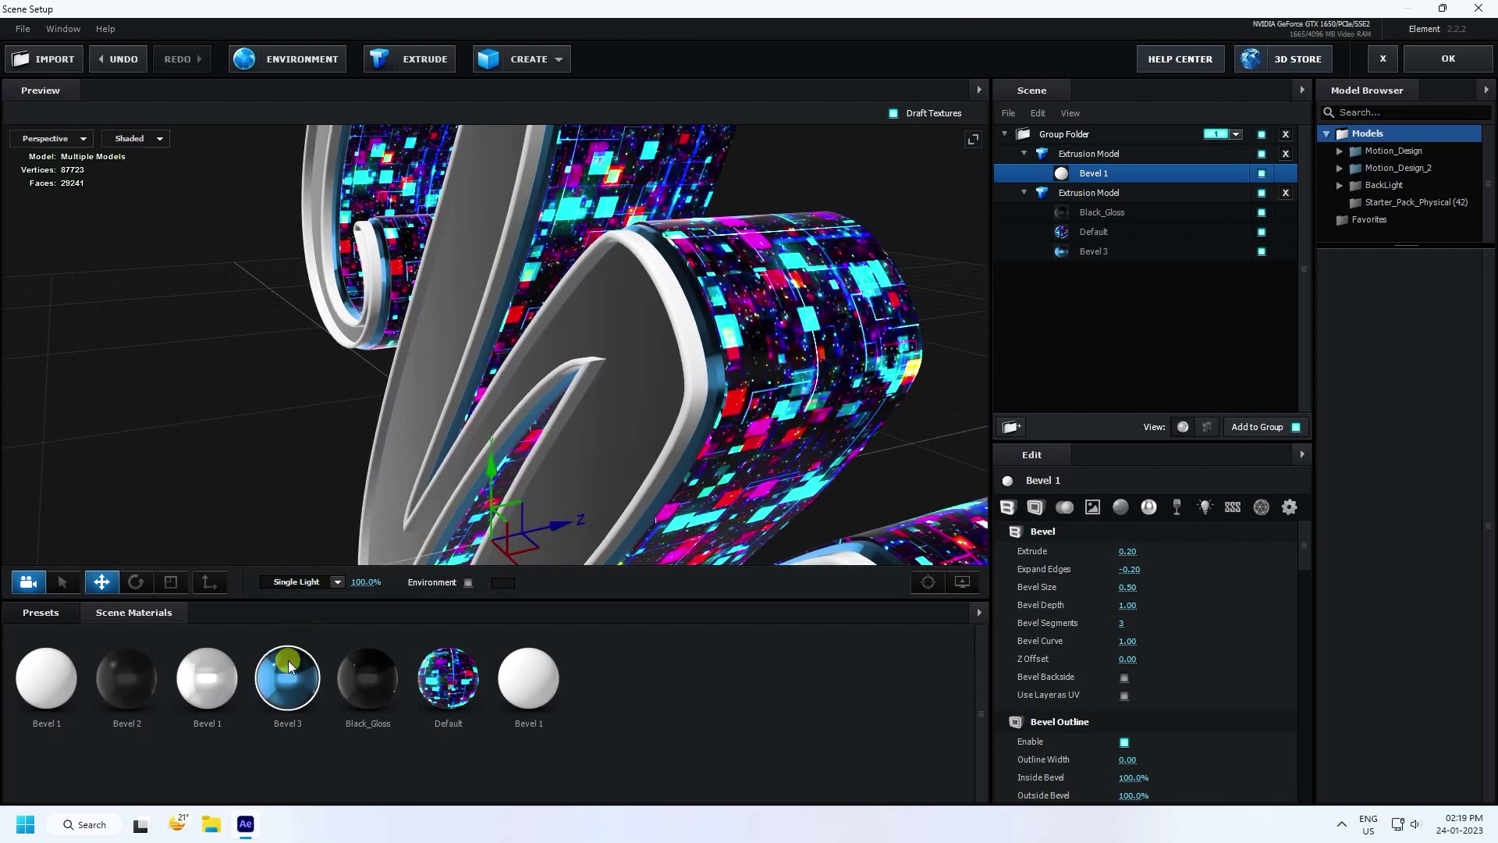
# Apply the blue Bevel 3 material to the second extrusion's Bevel 1 slot.
pyautogui.moveTo(288, 668); pyautogui.dragTo(1093, 172)
pyautogui.moveTo(764, 258); pyautogui.dragTo(495, 445)
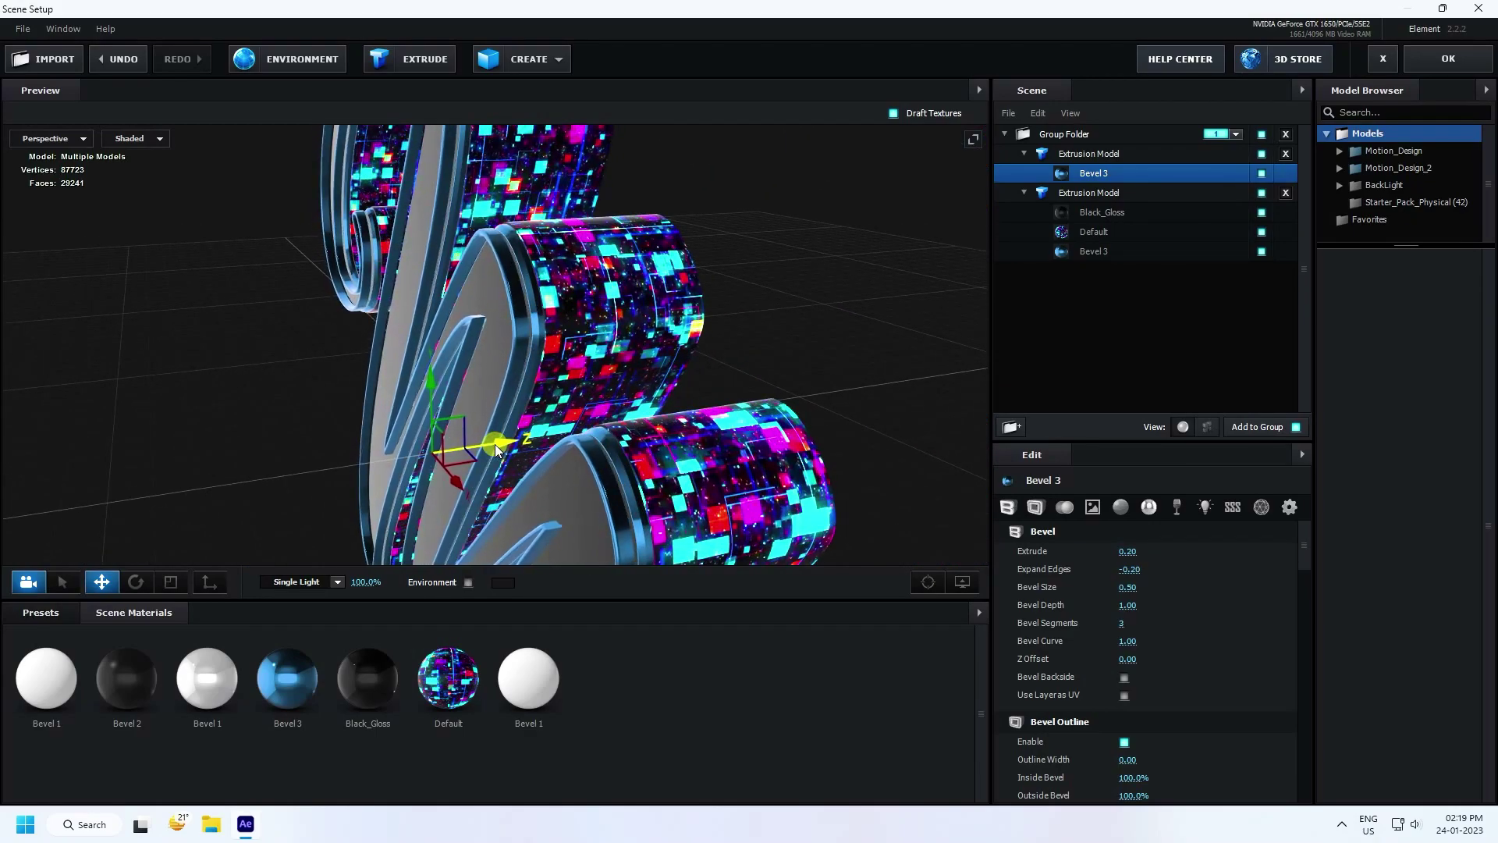
# Add a third extrusion of the M and set its path resolution to Extreme.
pyautogui.click(400, 63)
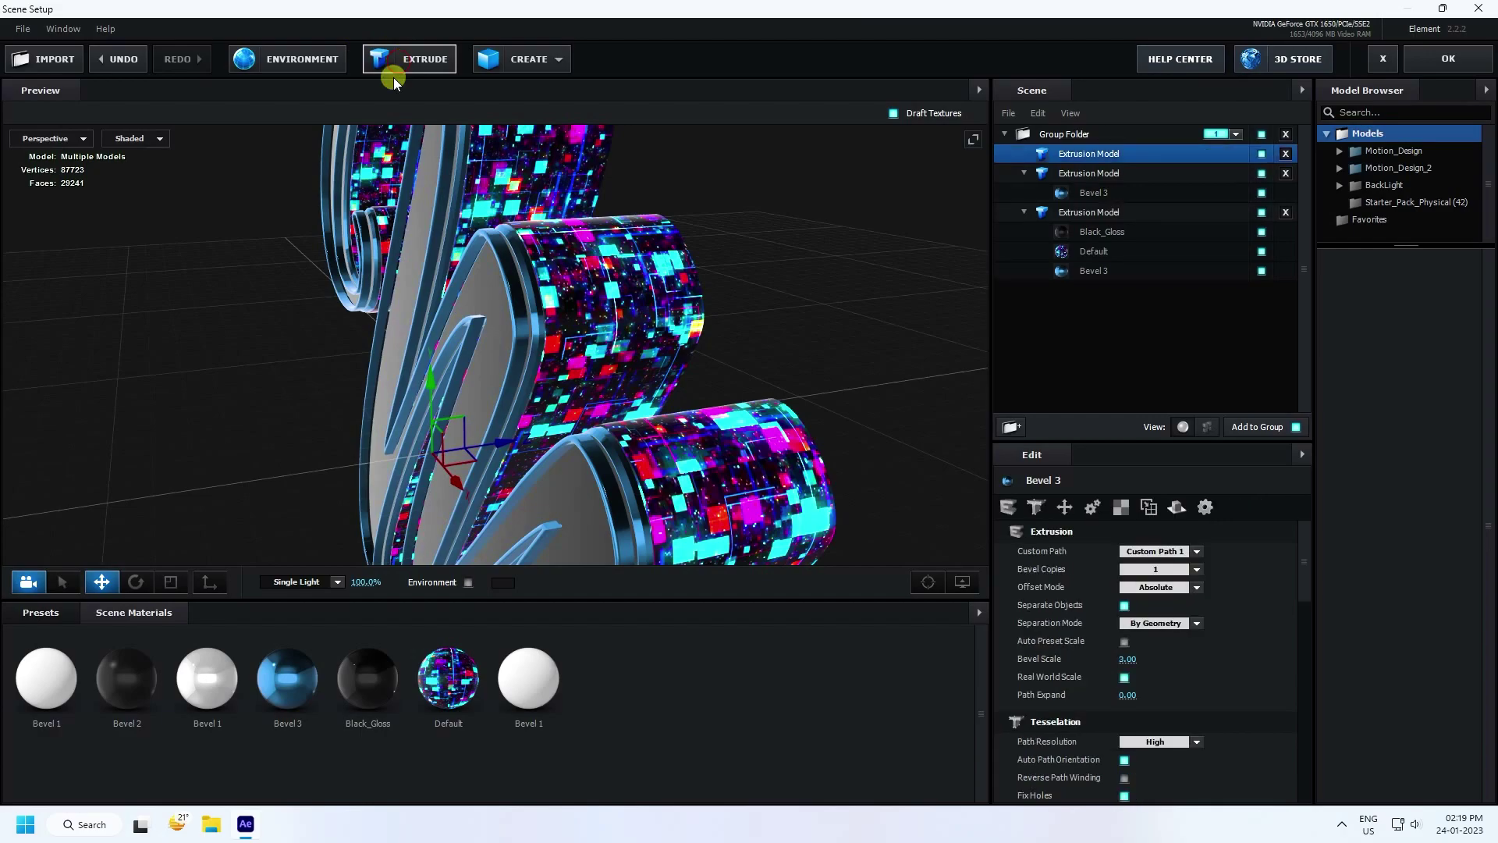
pyautogui.moveTo(577, 316); pyautogui.dragTo(574, 363)
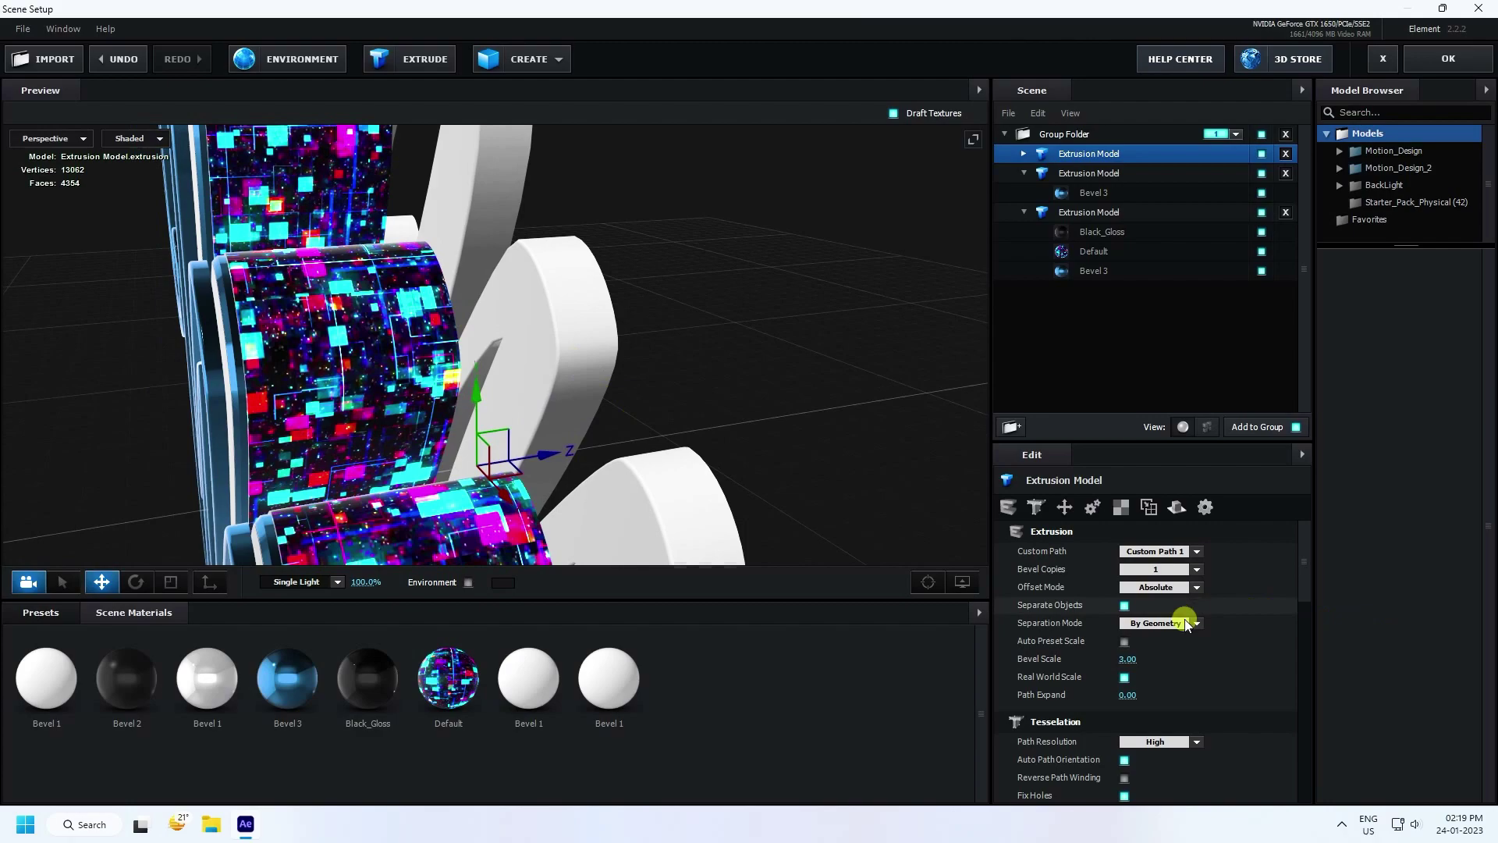
pyautogui.click(1198, 743)
pyautogui.click(1256, 711)
pyautogui.scroll(2, 503, 264)
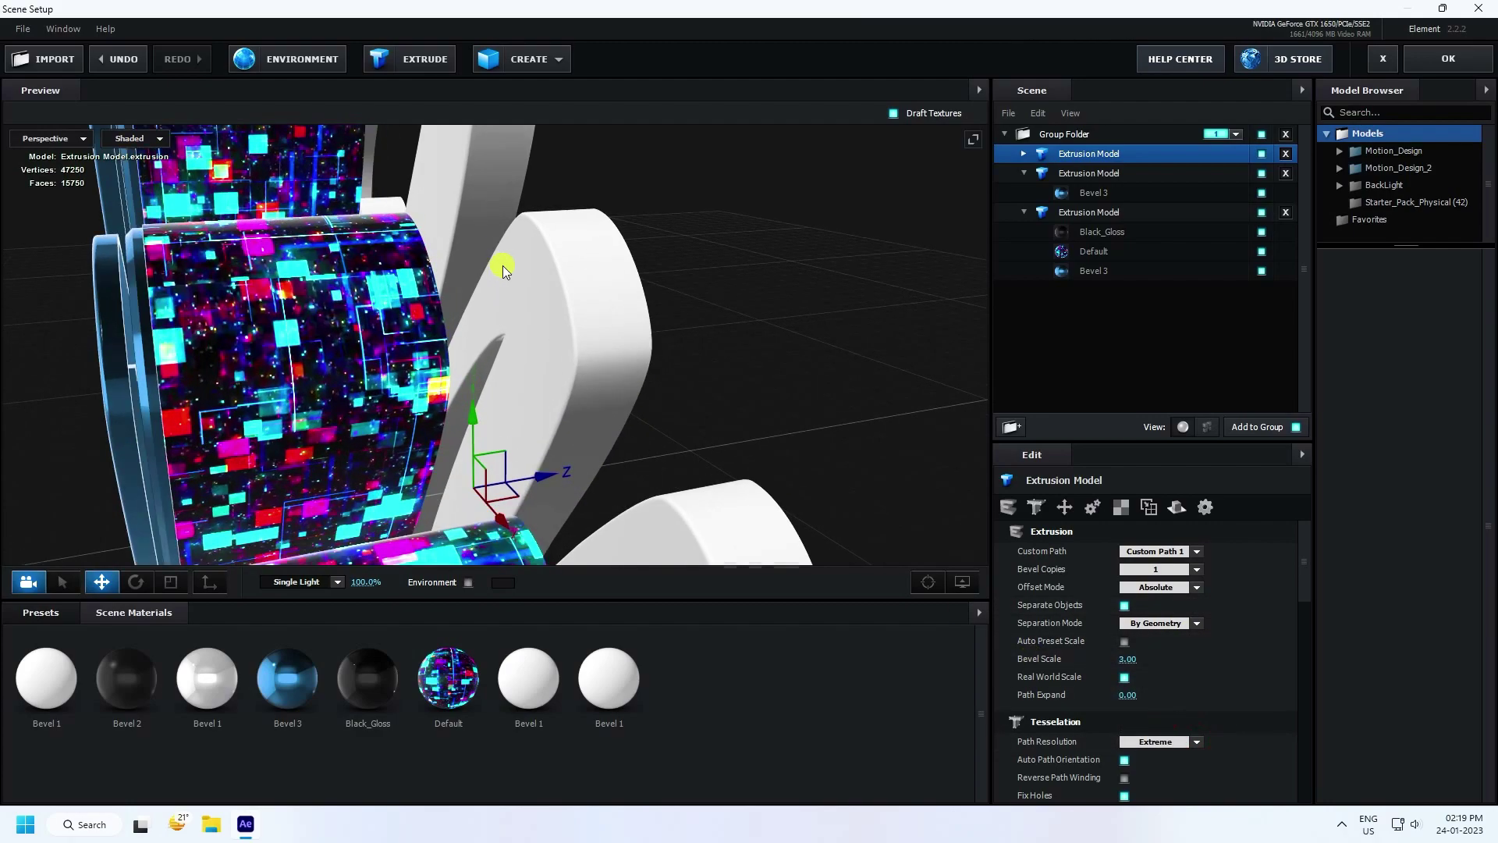
pyautogui.moveTo(502, 265); pyautogui.dragTo(503, 330)
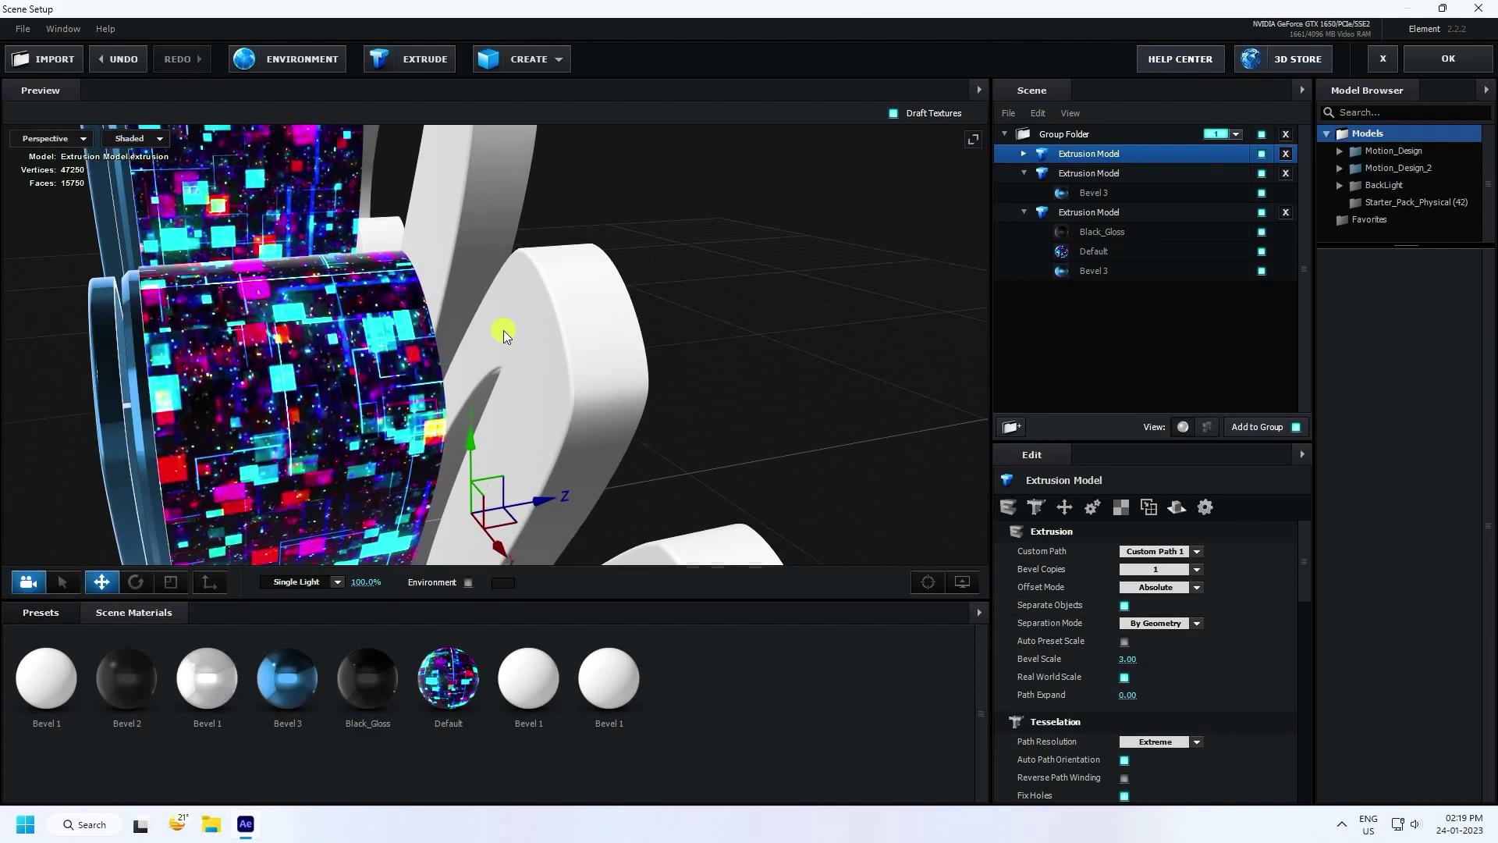
# Apply the Detective bevel preset from the Bevels folder to the new extrusion.
pyautogui.click(41, 612)
pyautogui.click(64, 654)
pyautogui.moveTo(735, 670); pyautogui.dragTo(629, 330)
pyautogui.moveTo(558, 524); pyautogui.dragTo(475, 546)
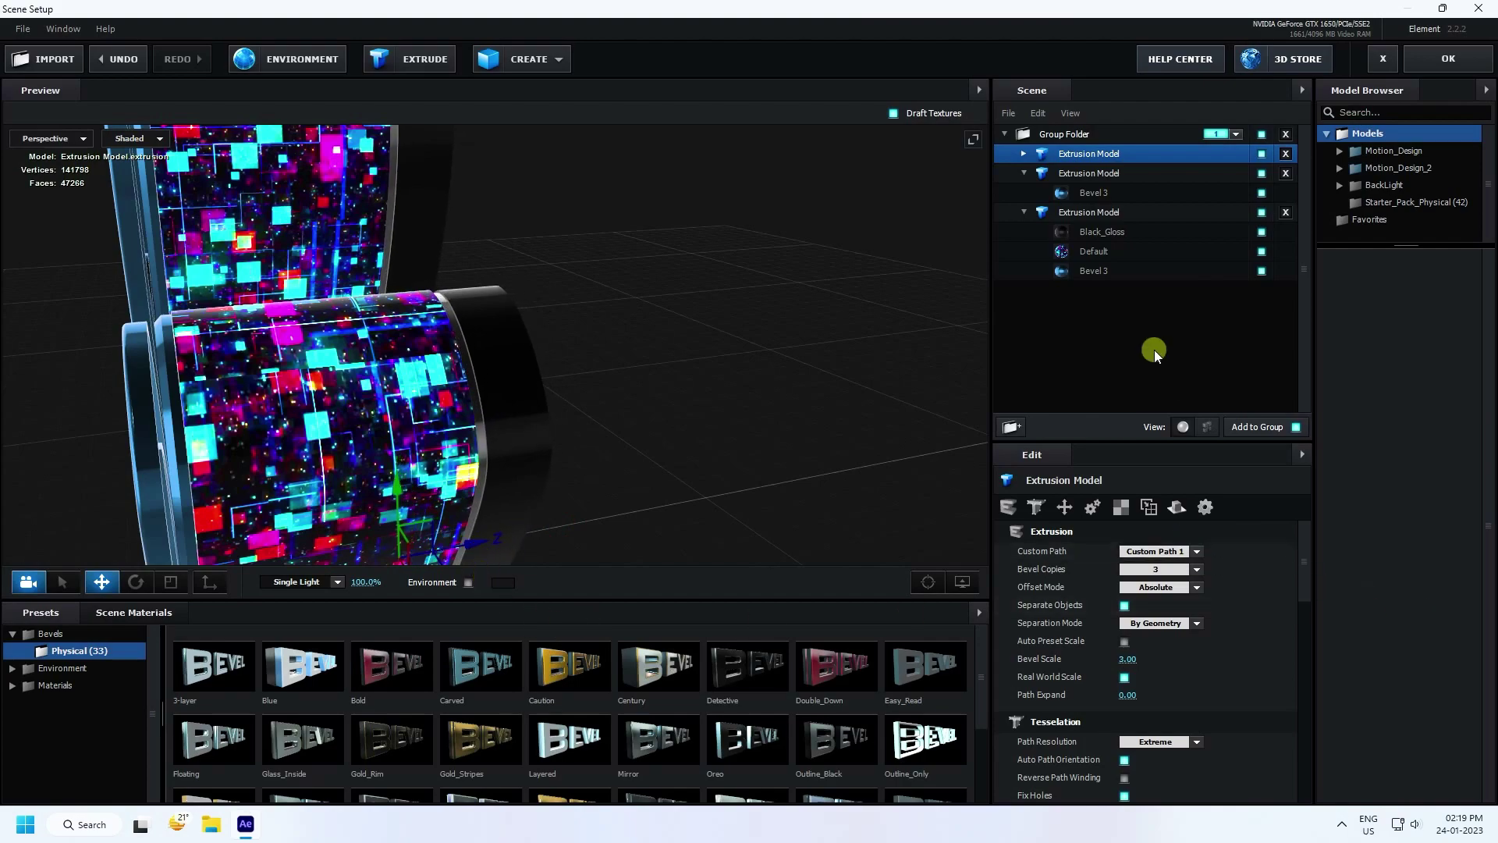
# Select the new extrusion's second Shiny material and expand its edges to about 2.
pyautogui.click(1039, 163)
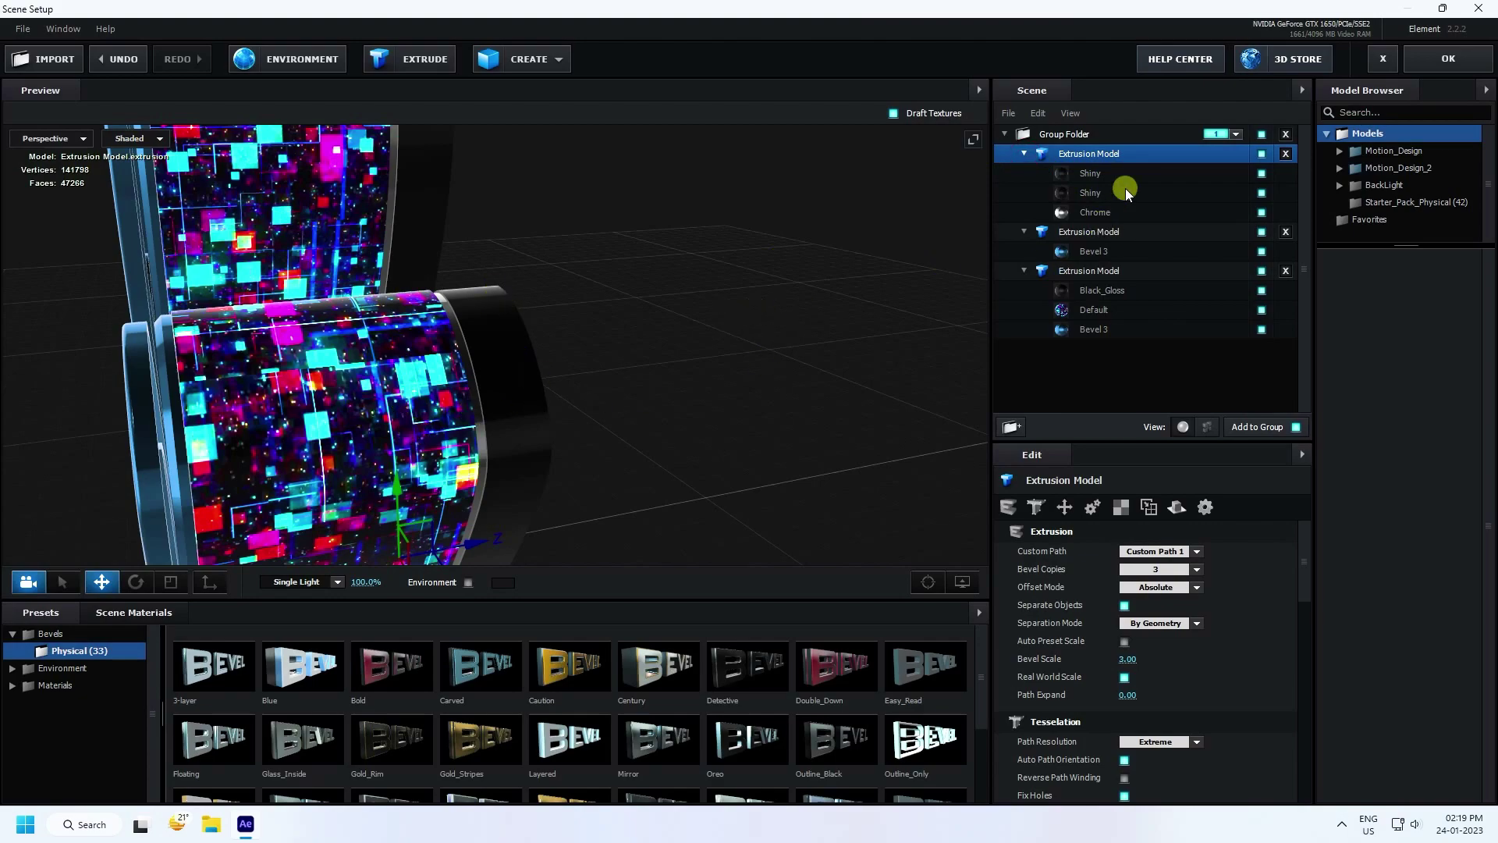
pyautogui.click(1101, 198)
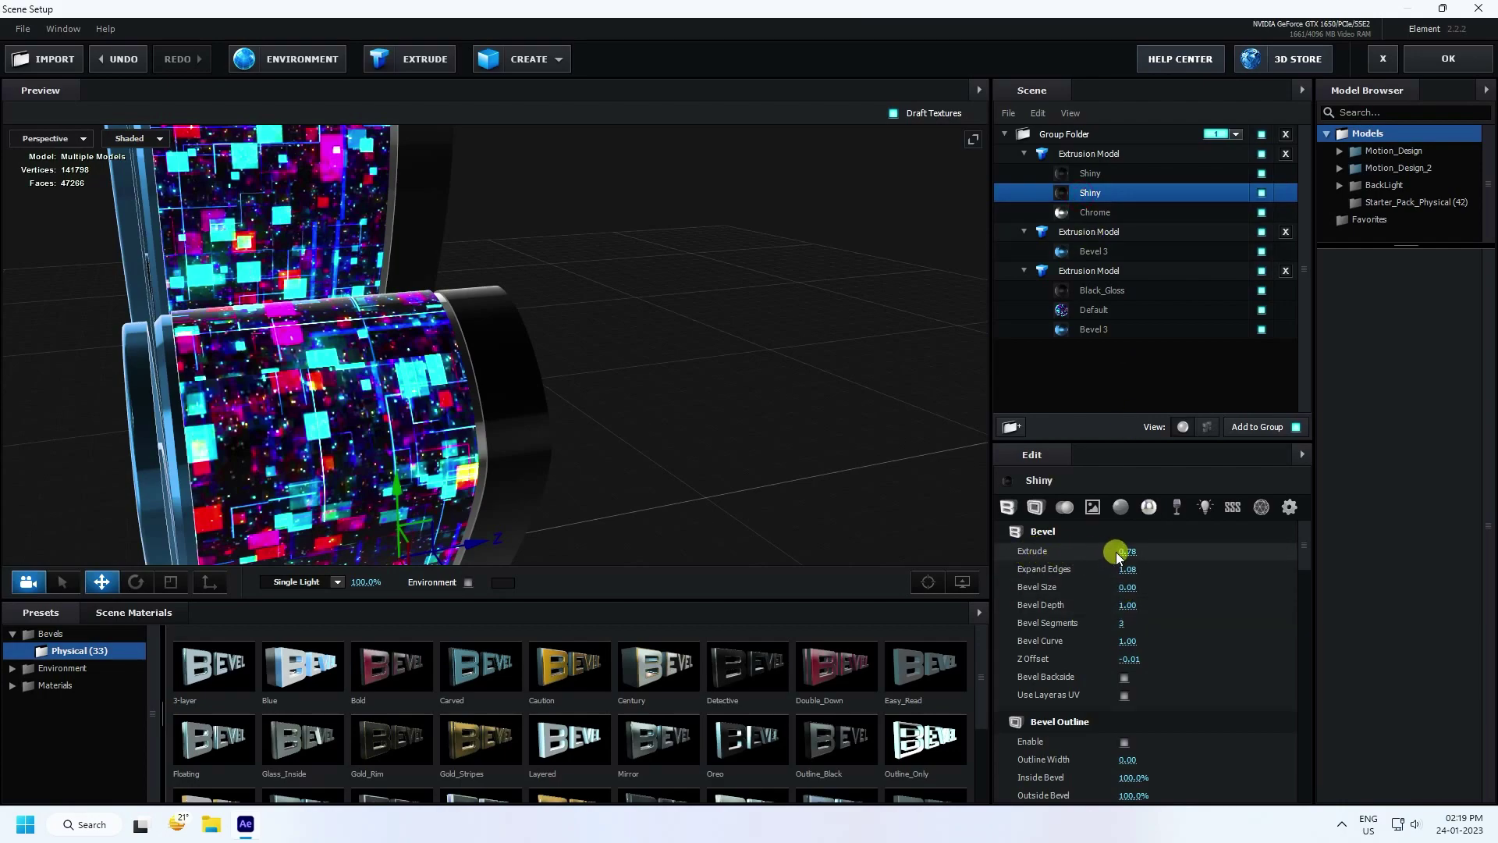
pyautogui.moveTo(1126, 569); pyautogui.dragTo(1192, 563)
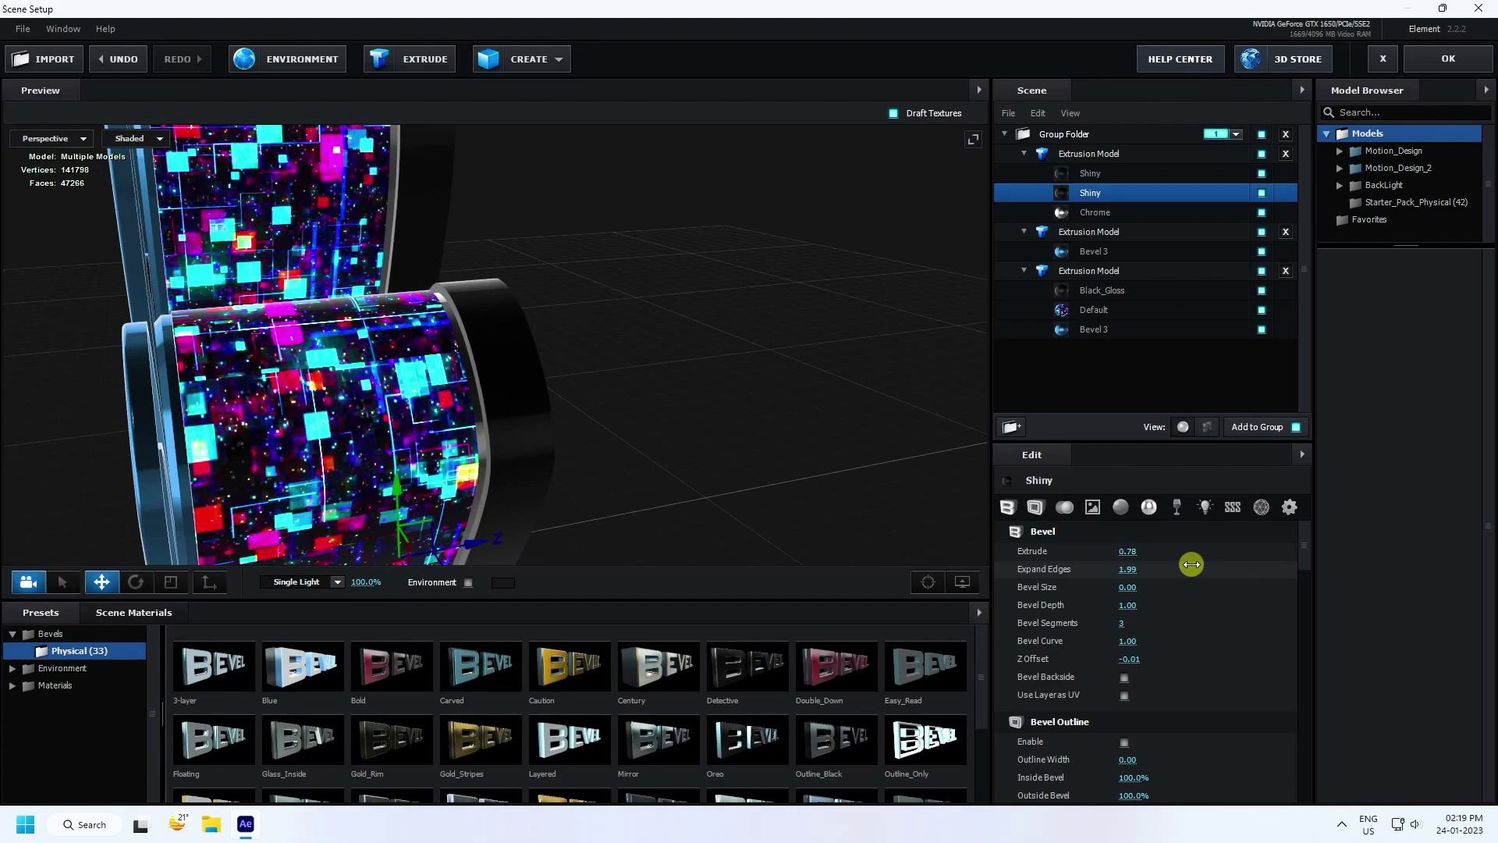
pyautogui.moveTo(467, 545); pyautogui.dragTo(552, 421)
# Replace that Shiny material with the scene's Bevel 3 material.
pyautogui.click(134, 612)
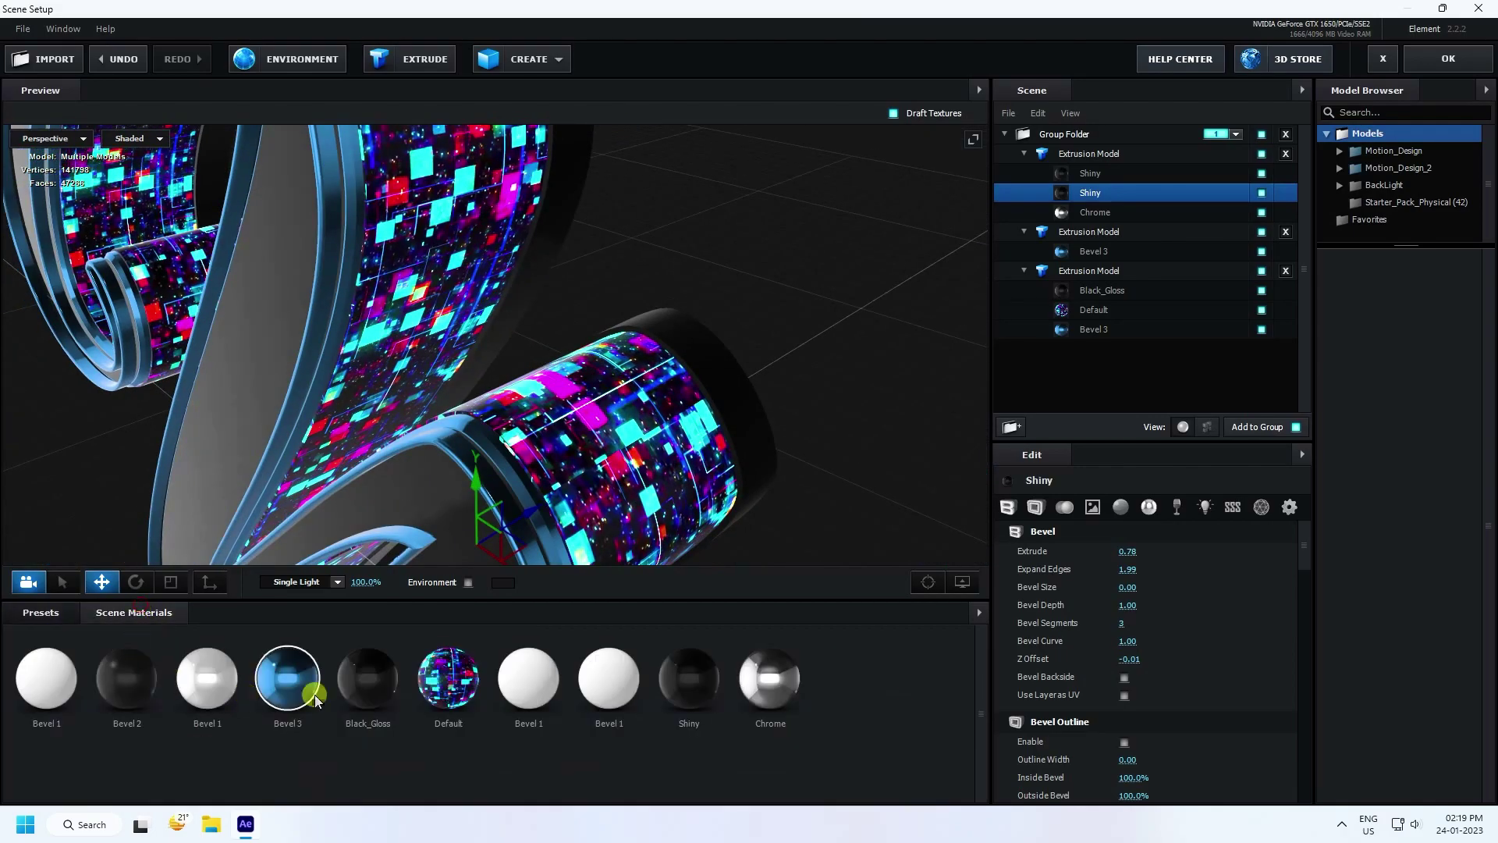
pyautogui.moveTo(296, 673); pyautogui.dragTo(1084, 194)
pyautogui.moveTo(811, 290); pyautogui.dragTo(513, 249)
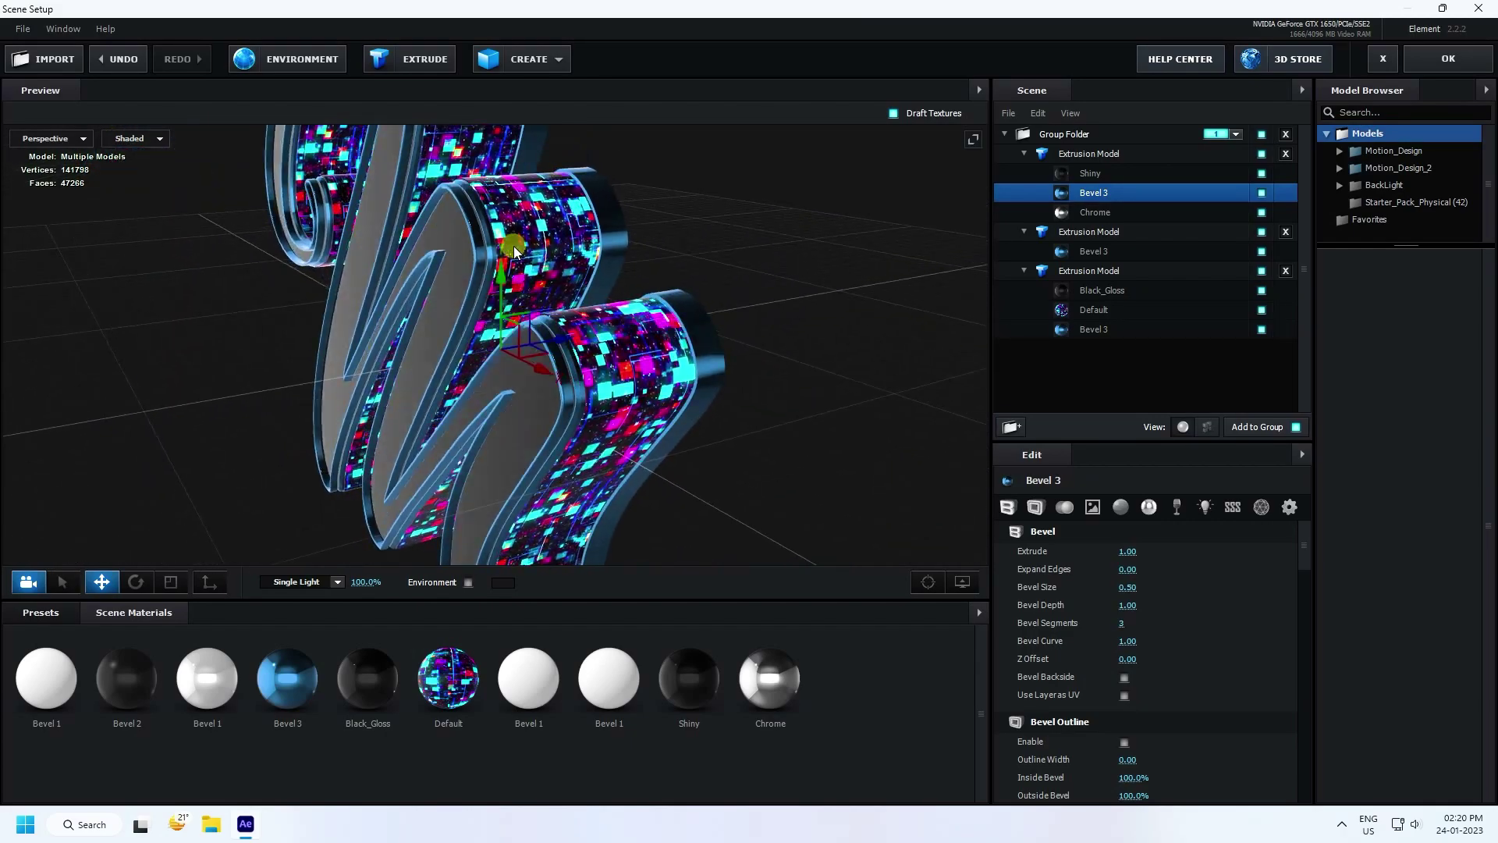
pyautogui.click(555, 59)
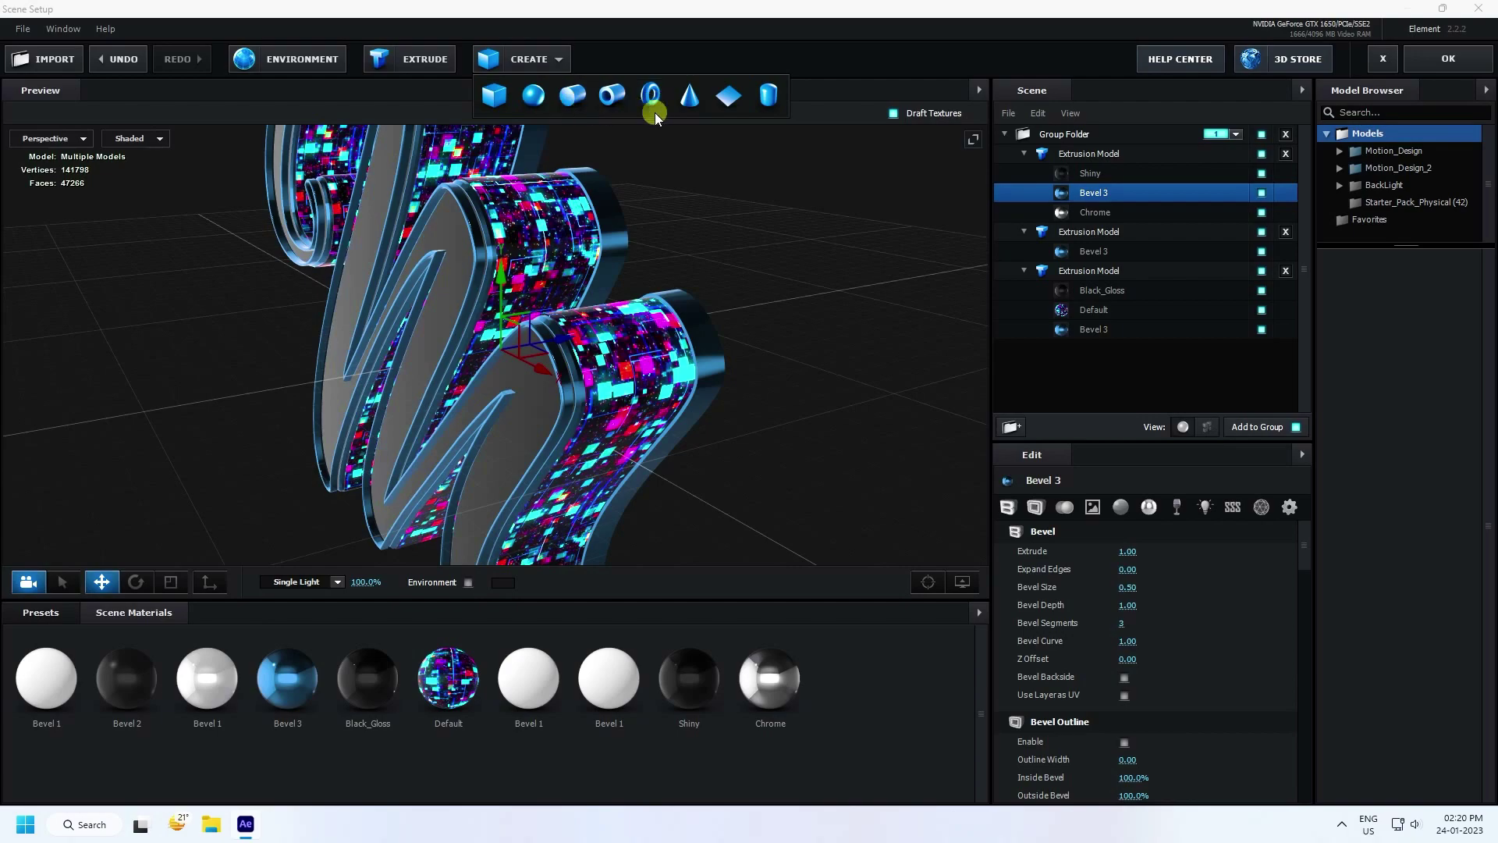
# Add a two-sided plane rotated -90° on X.
pyautogui.click(728, 96)
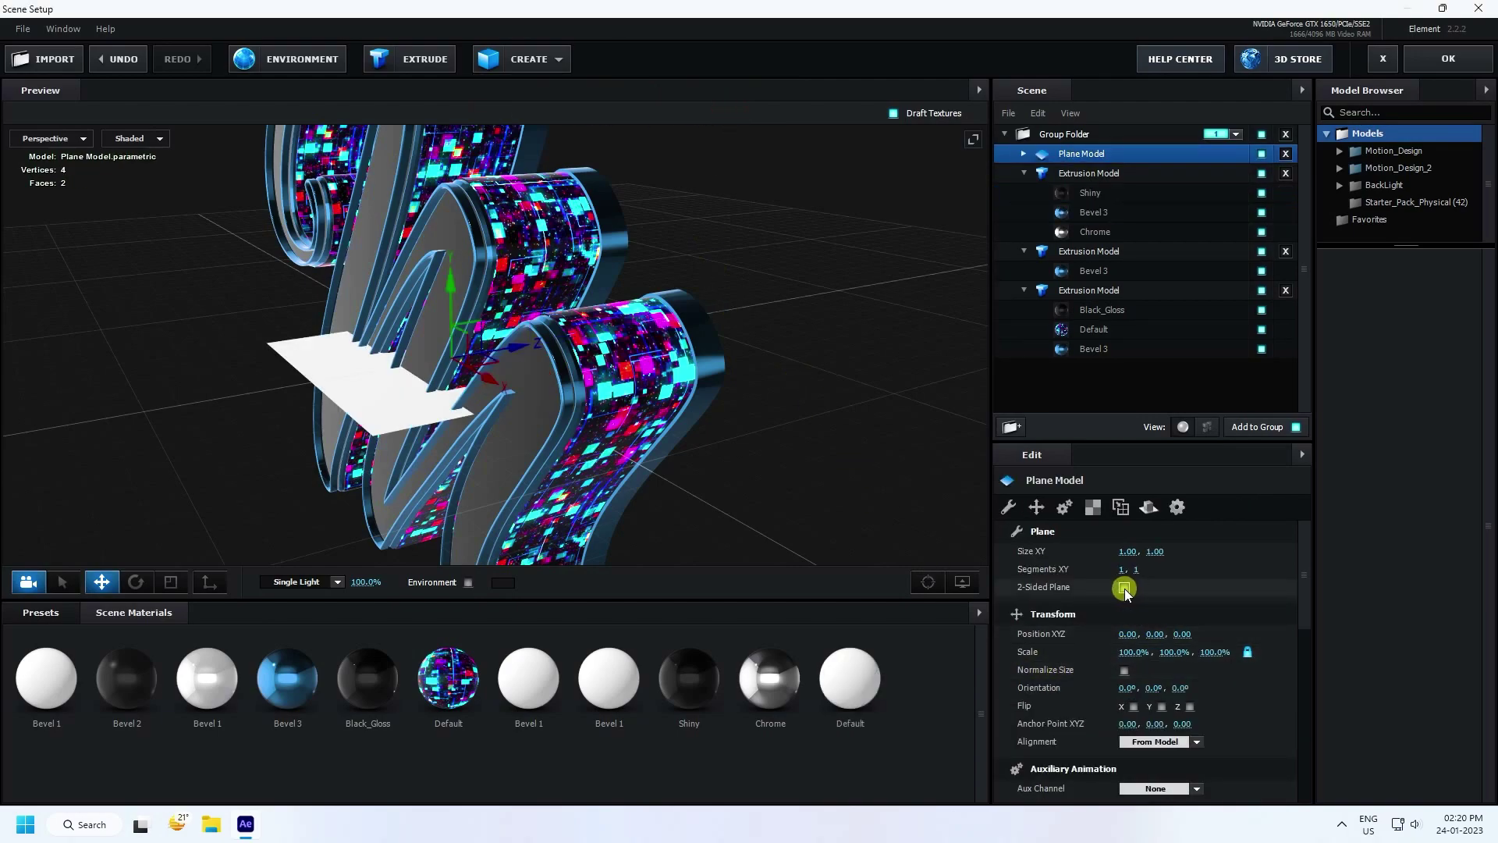
pyautogui.click(1124, 589)
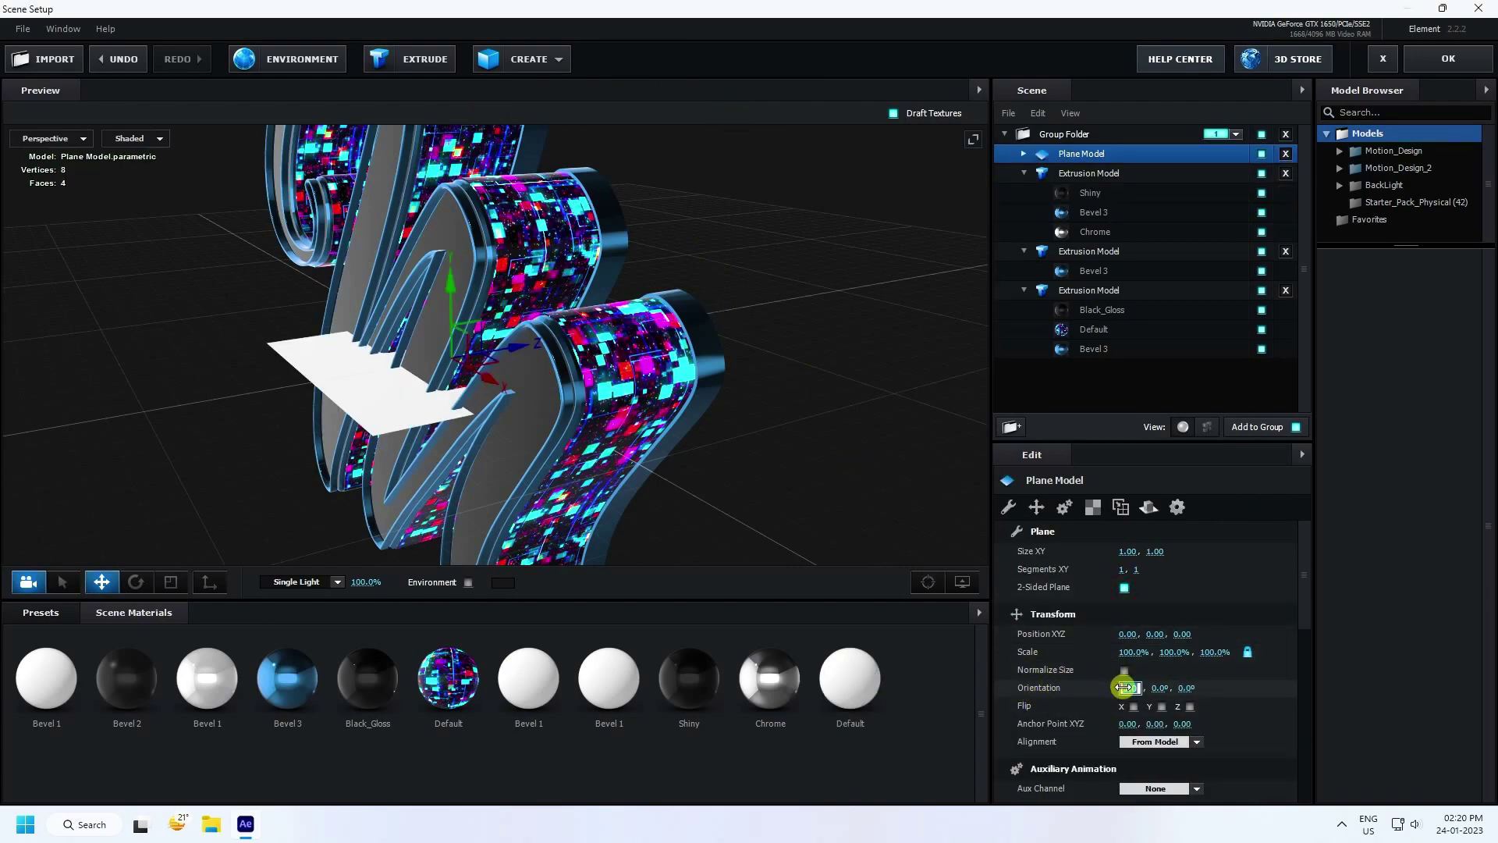
pyautogui.write('-90')
pyautogui.press('Return')
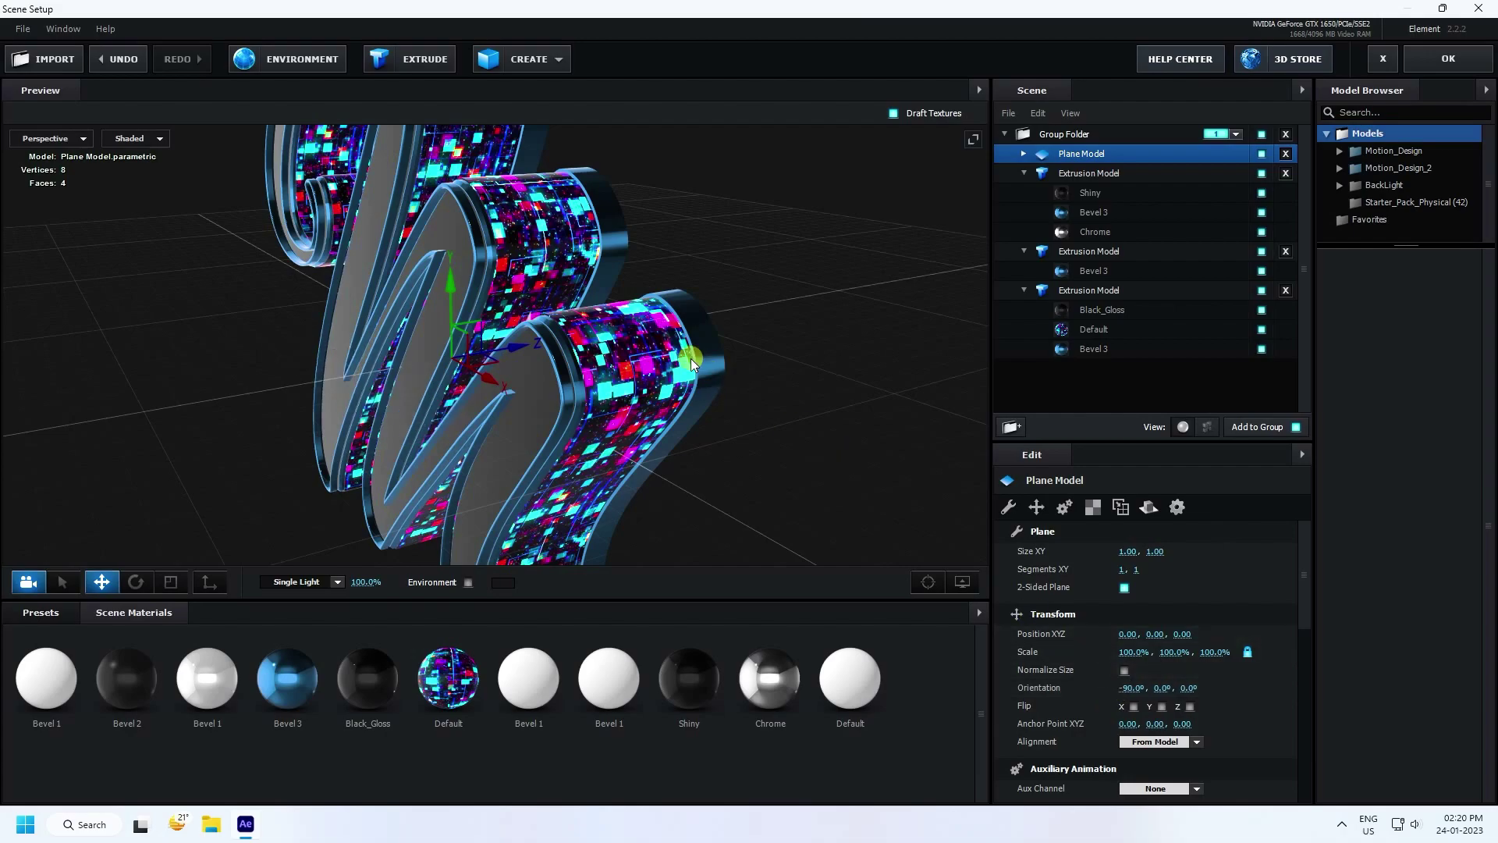
pyautogui.moveTo(412, 398); pyautogui.dragTo(600, 457)
# Set the plane's XY size to 15 by 15.
pyautogui.click(1126, 551)
pyautogui.write('15')
pyautogui.press('Return')
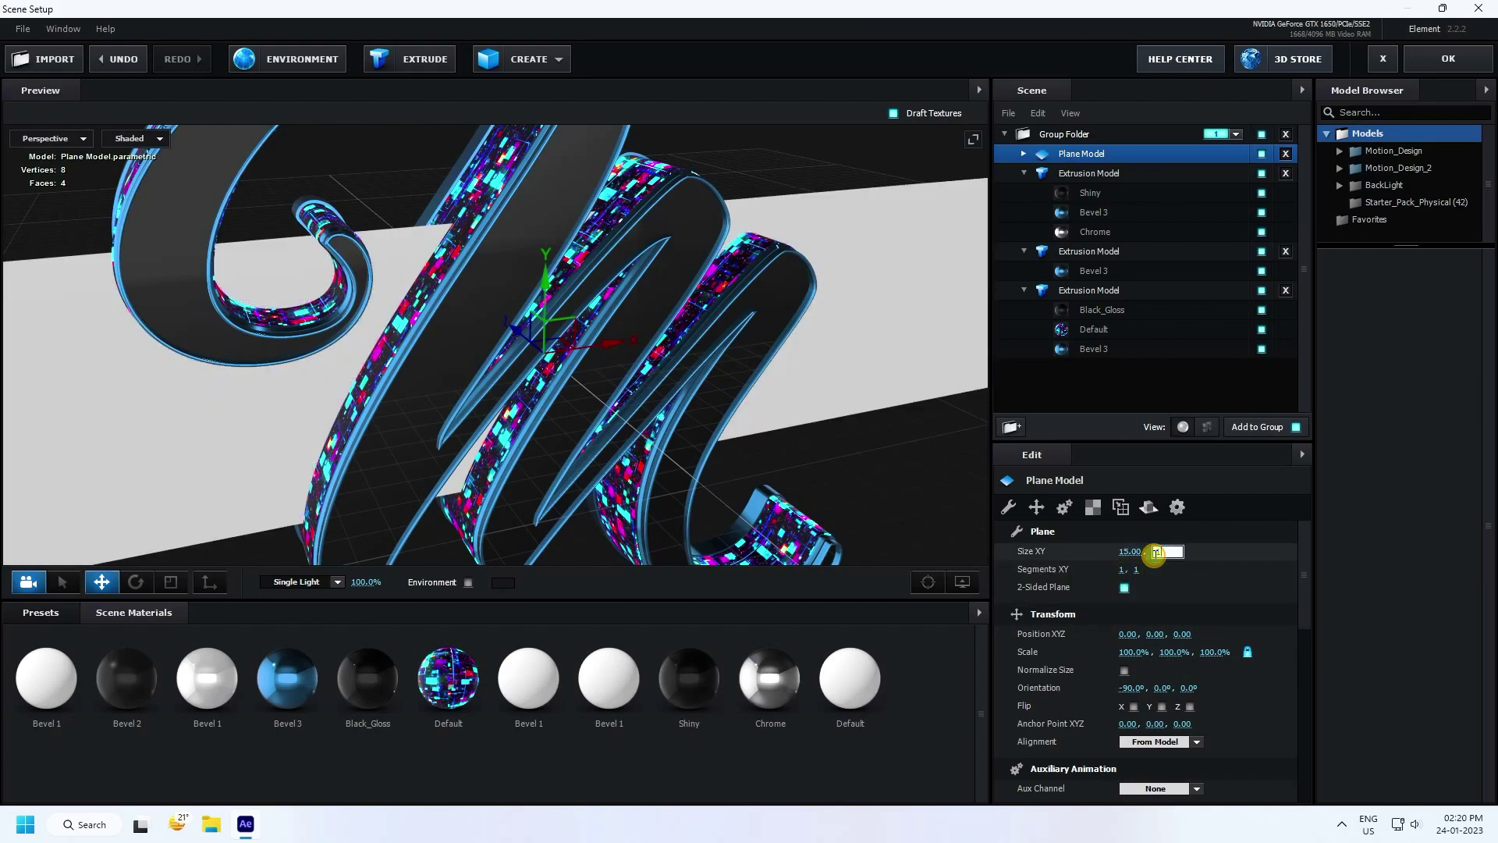
pyautogui.press('Return')
pyautogui.moveTo(595, 401); pyautogui.dragTo(441, 420)
pyautogui.click(64, 605)
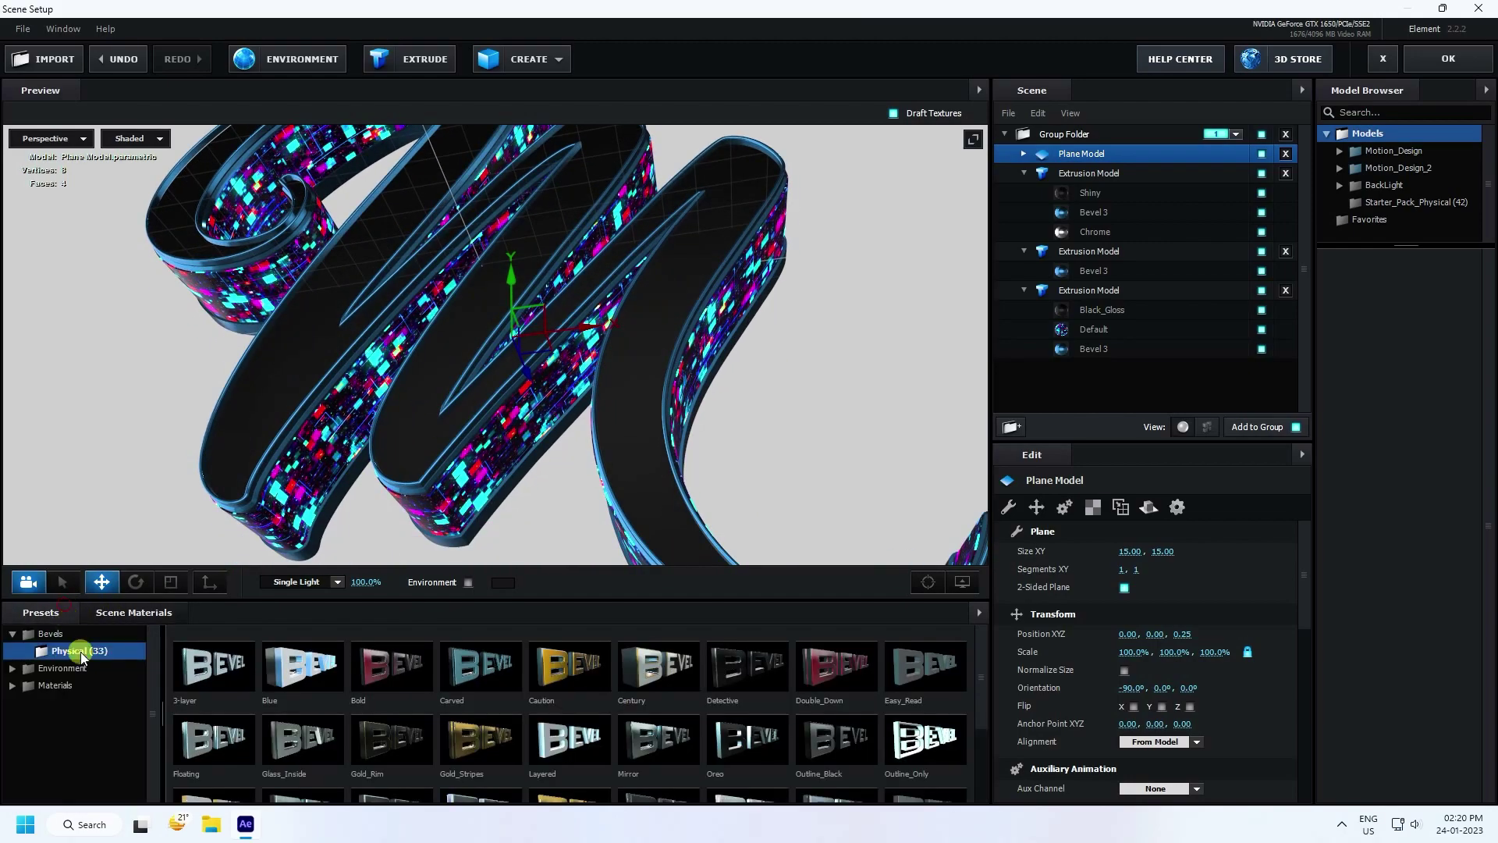
# Apply the Physical Black_Gloss material preset to the floor plane.
pyautogui.click(81, 711)
pyautogui.click(70, 703)
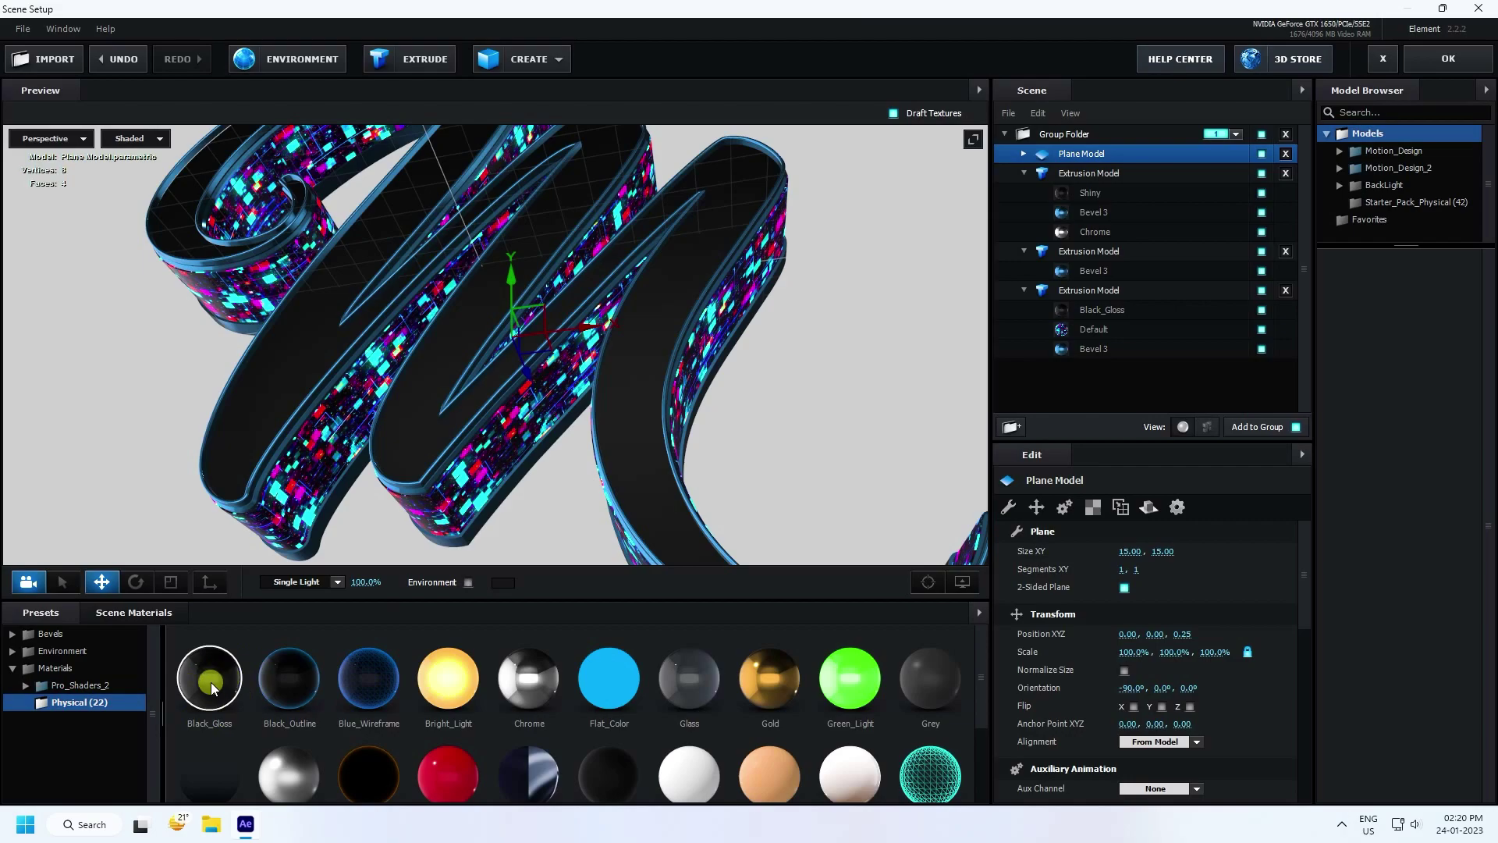
pyautogui.moveTo(204, 694); pyautogui.dragTo(865, 311)
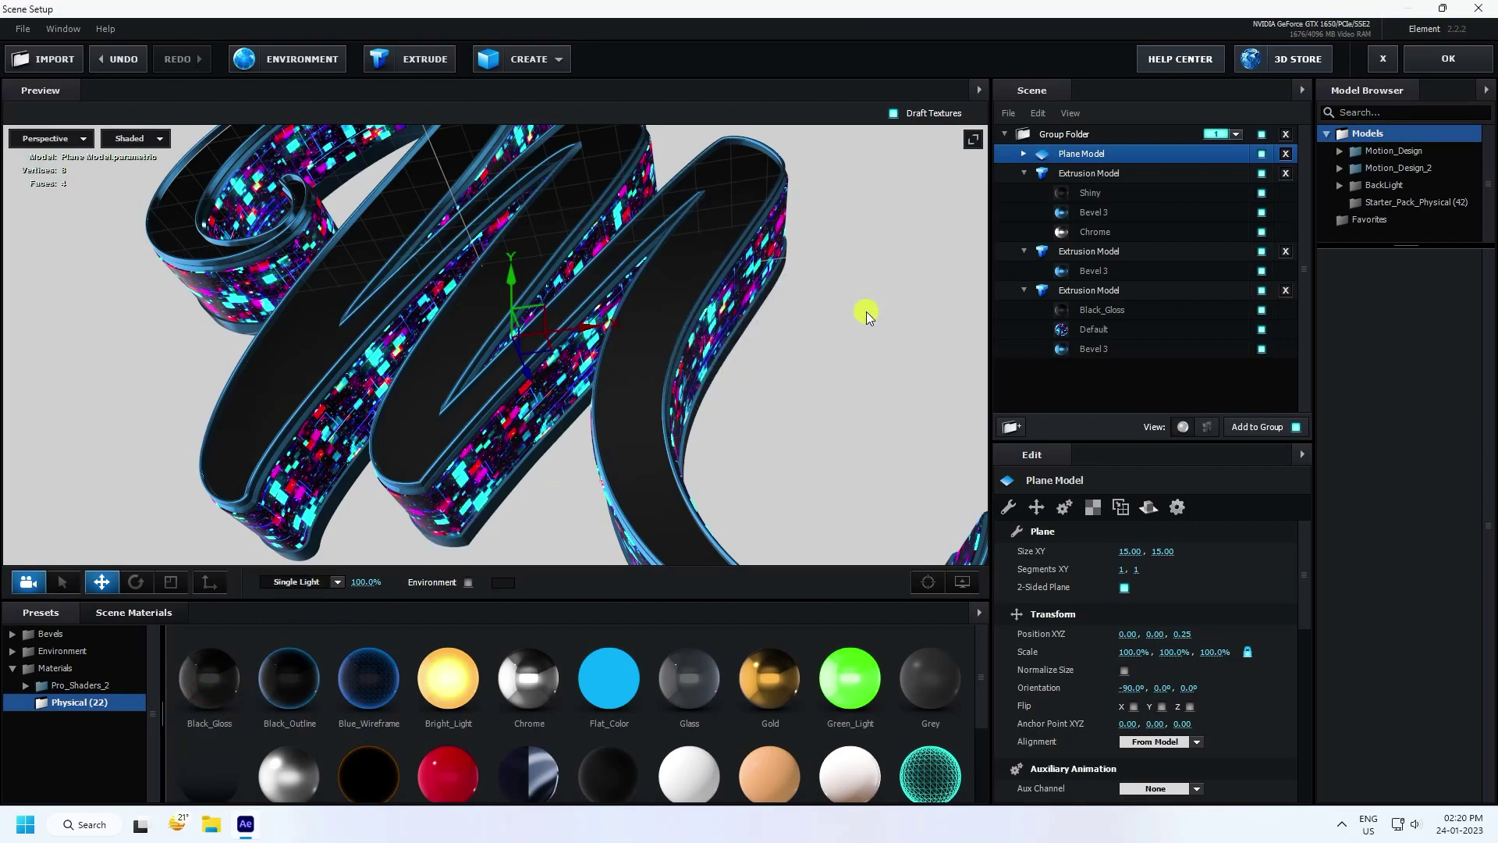
pyautogui.scroll(10, 439, 324)
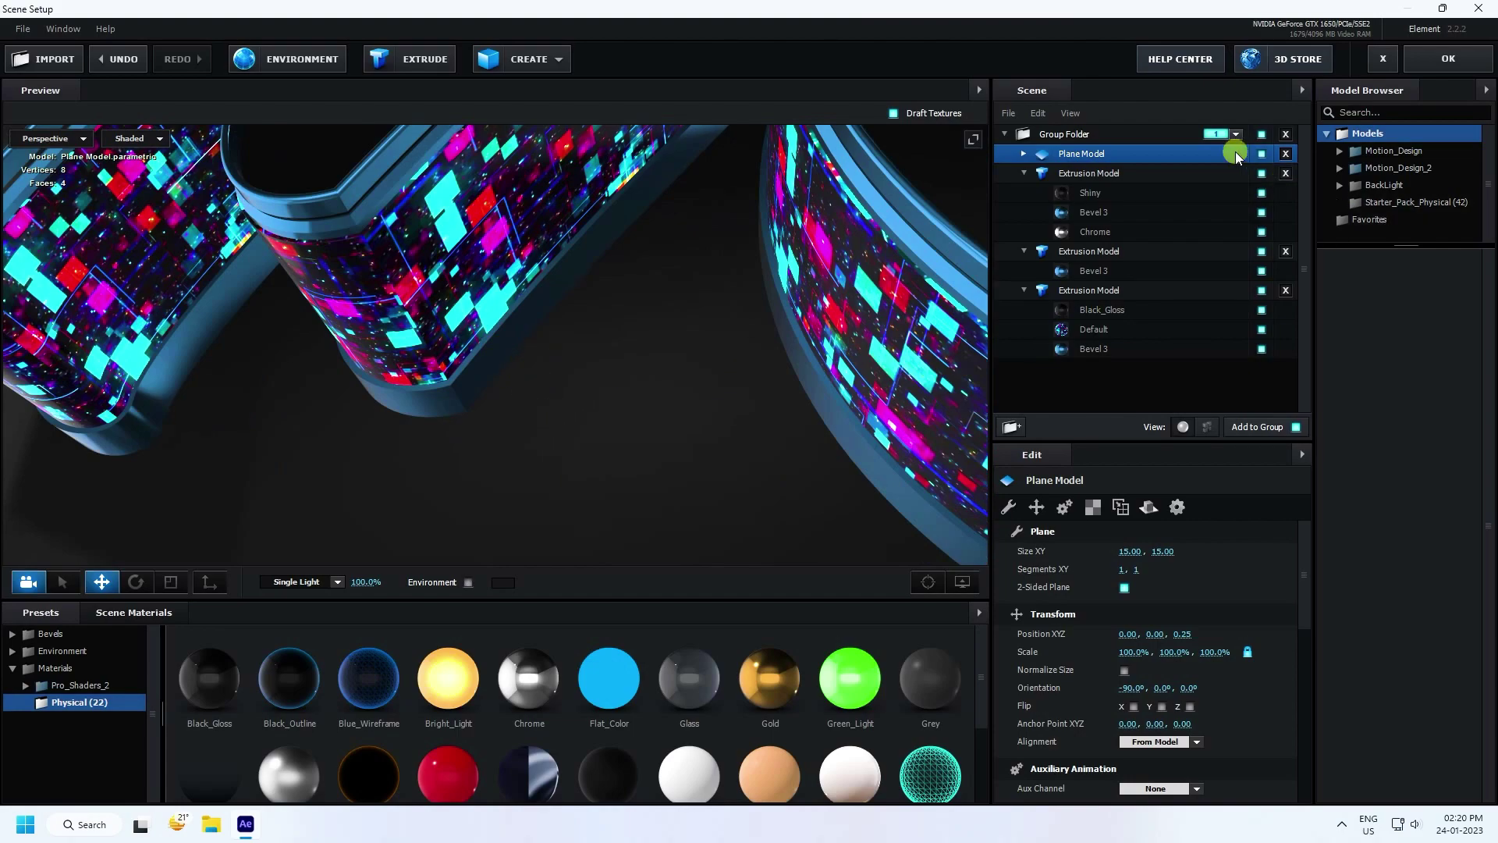
# Set the Plane Model's reflect mode to Mirror Surface.
pyautogui.rightClick(1084, 155)
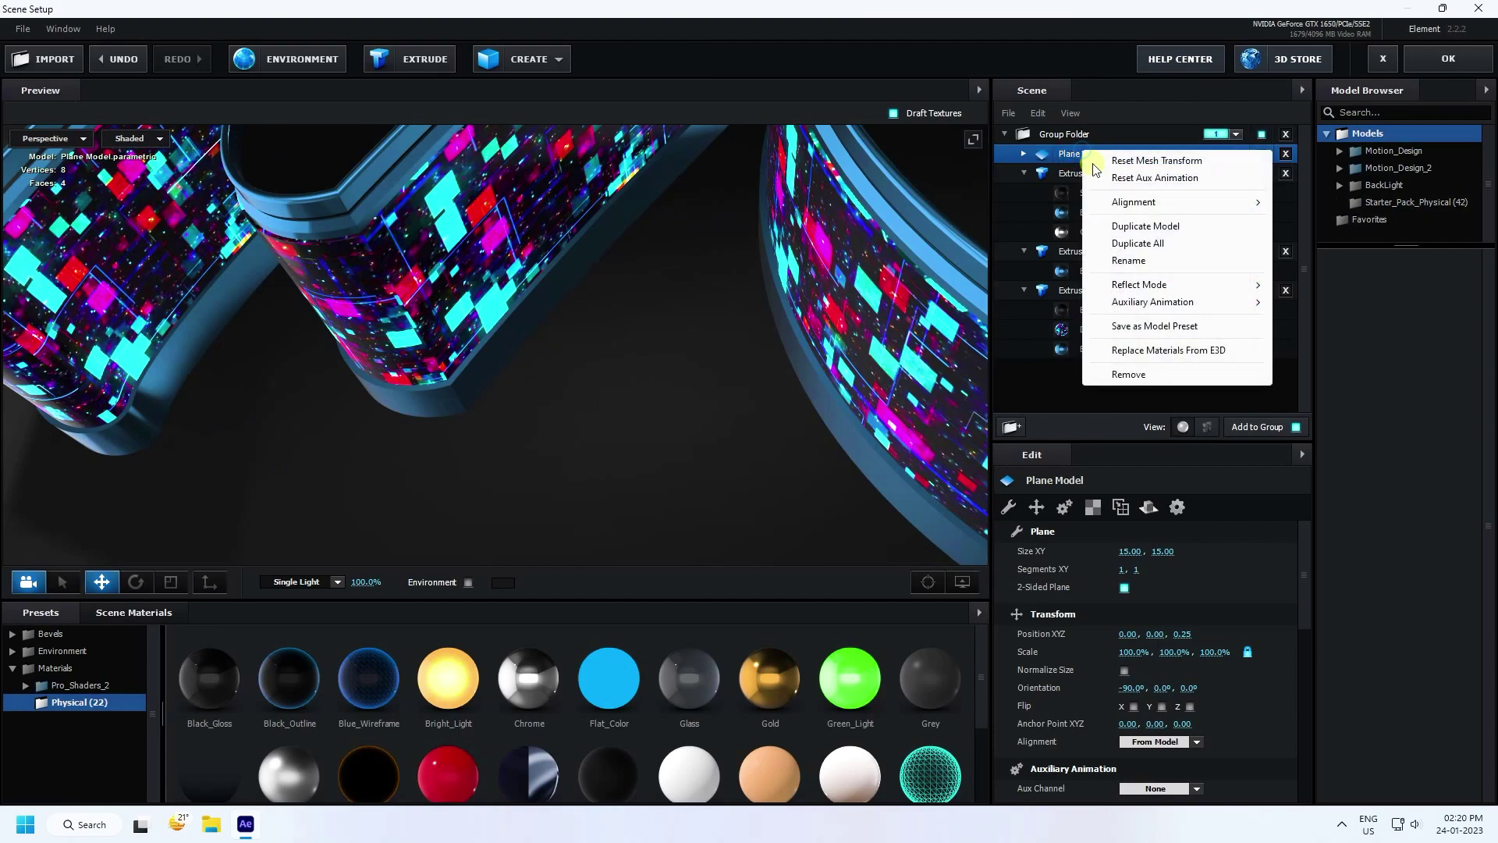
pyautogui.moveTo(1229, 287)
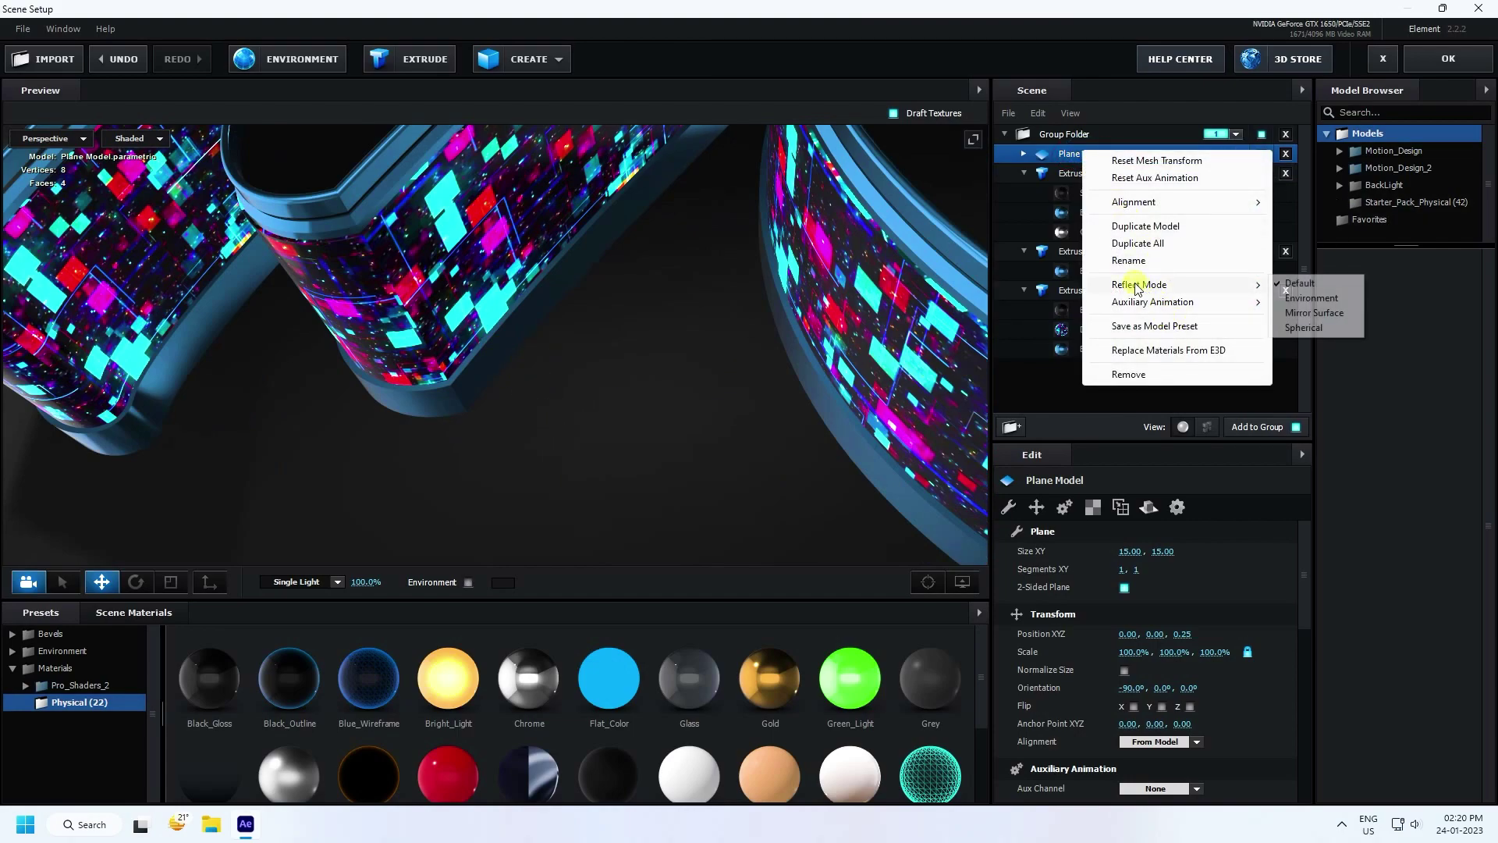
pyautogui.click(1315, 312)
pyautogui.scroll(6, 775, 325)
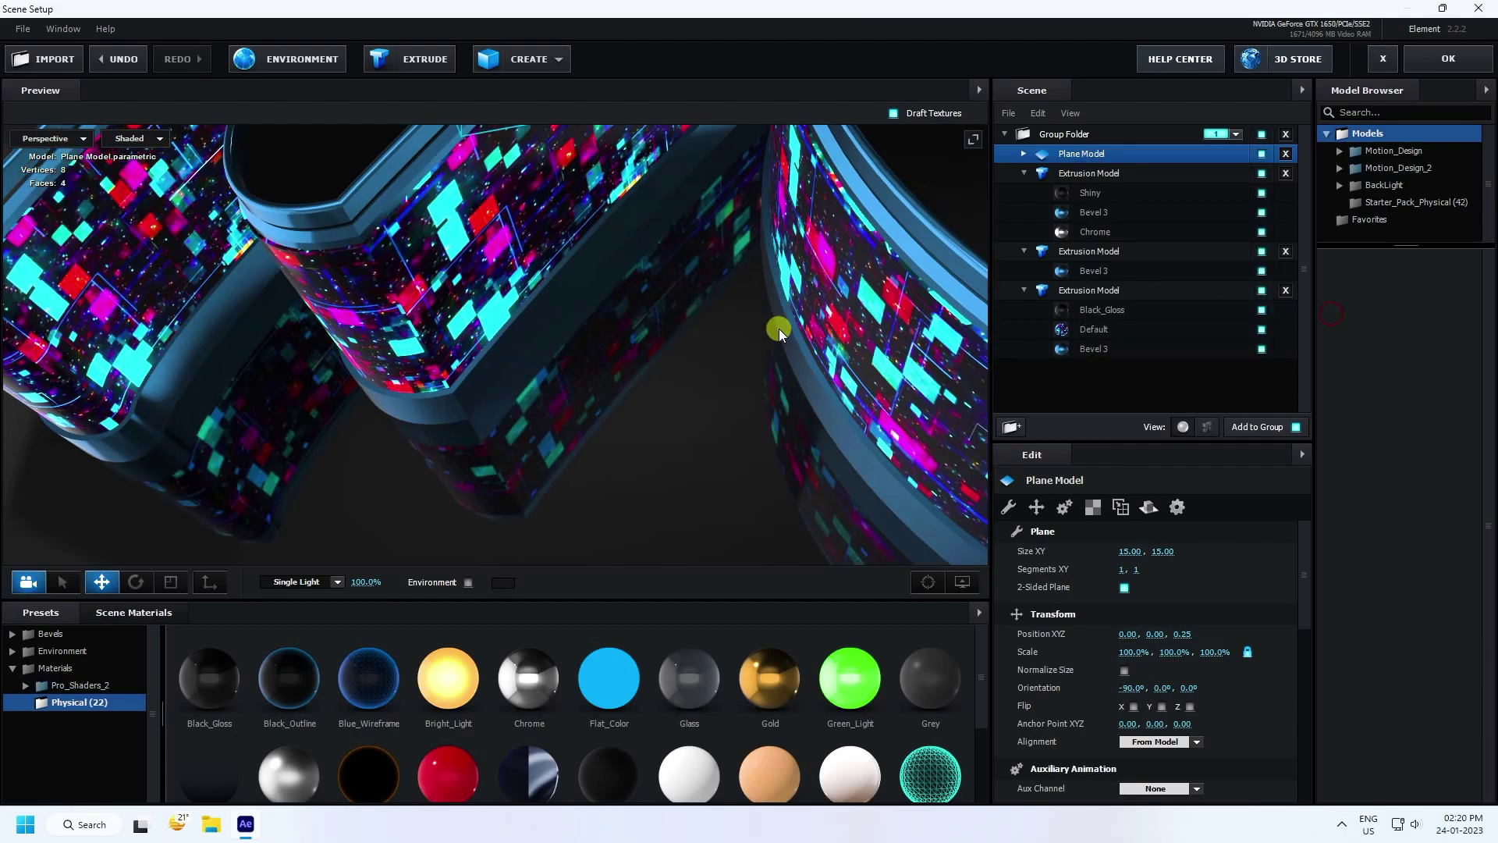
pyautogui.moveTo(850, 356); pyautogui.dragTo(596, 343)
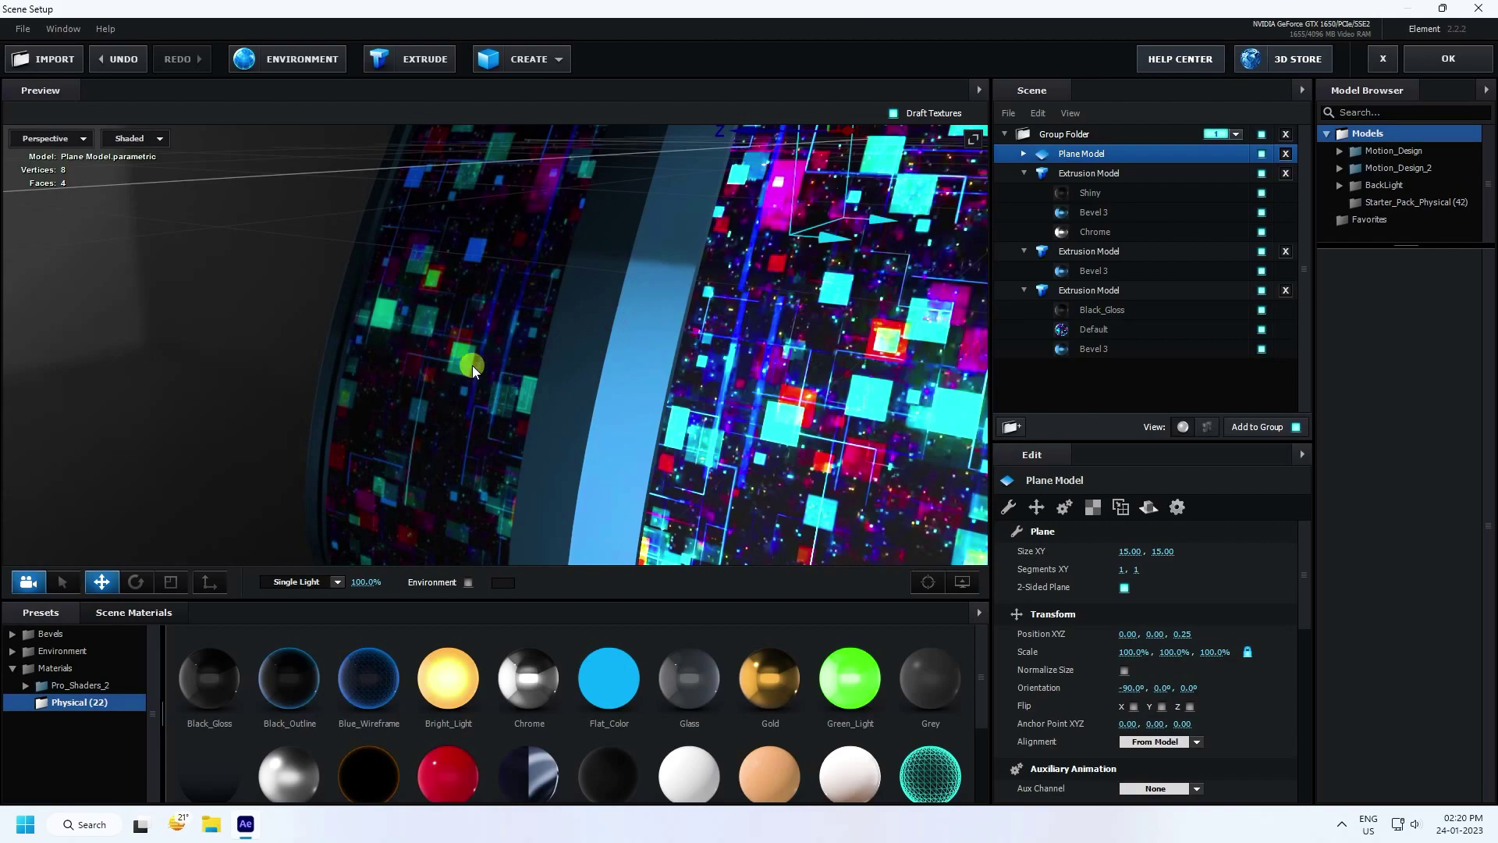
pyautogui.click(1021, 154)
# Remove the unused materials from the scene materials list.
pyautogui.click(1085, 170)
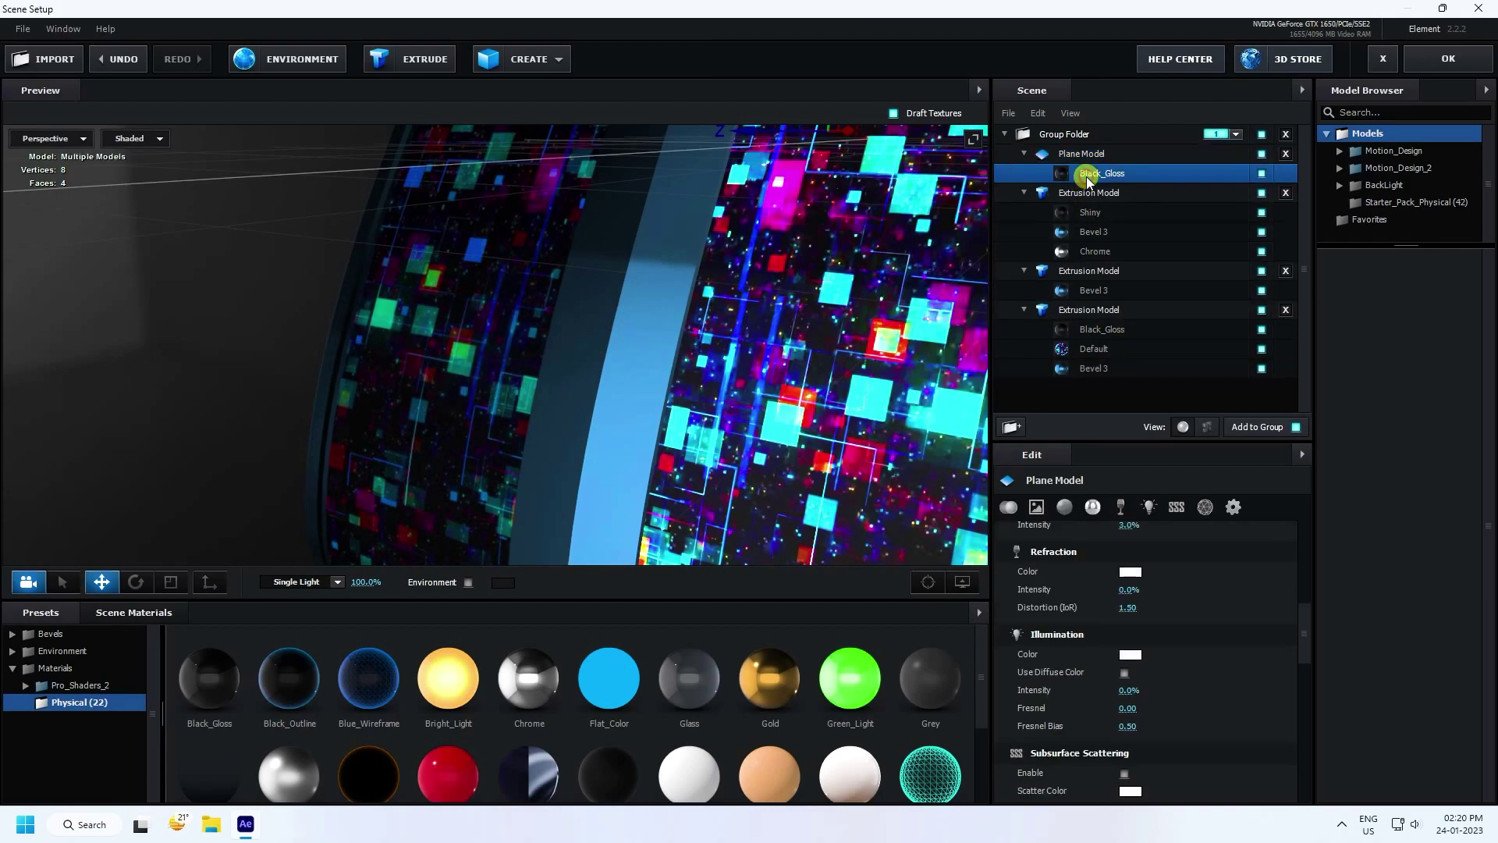
pyautogui.click(149, 613)
pyautogui.rightClick(694, 751)
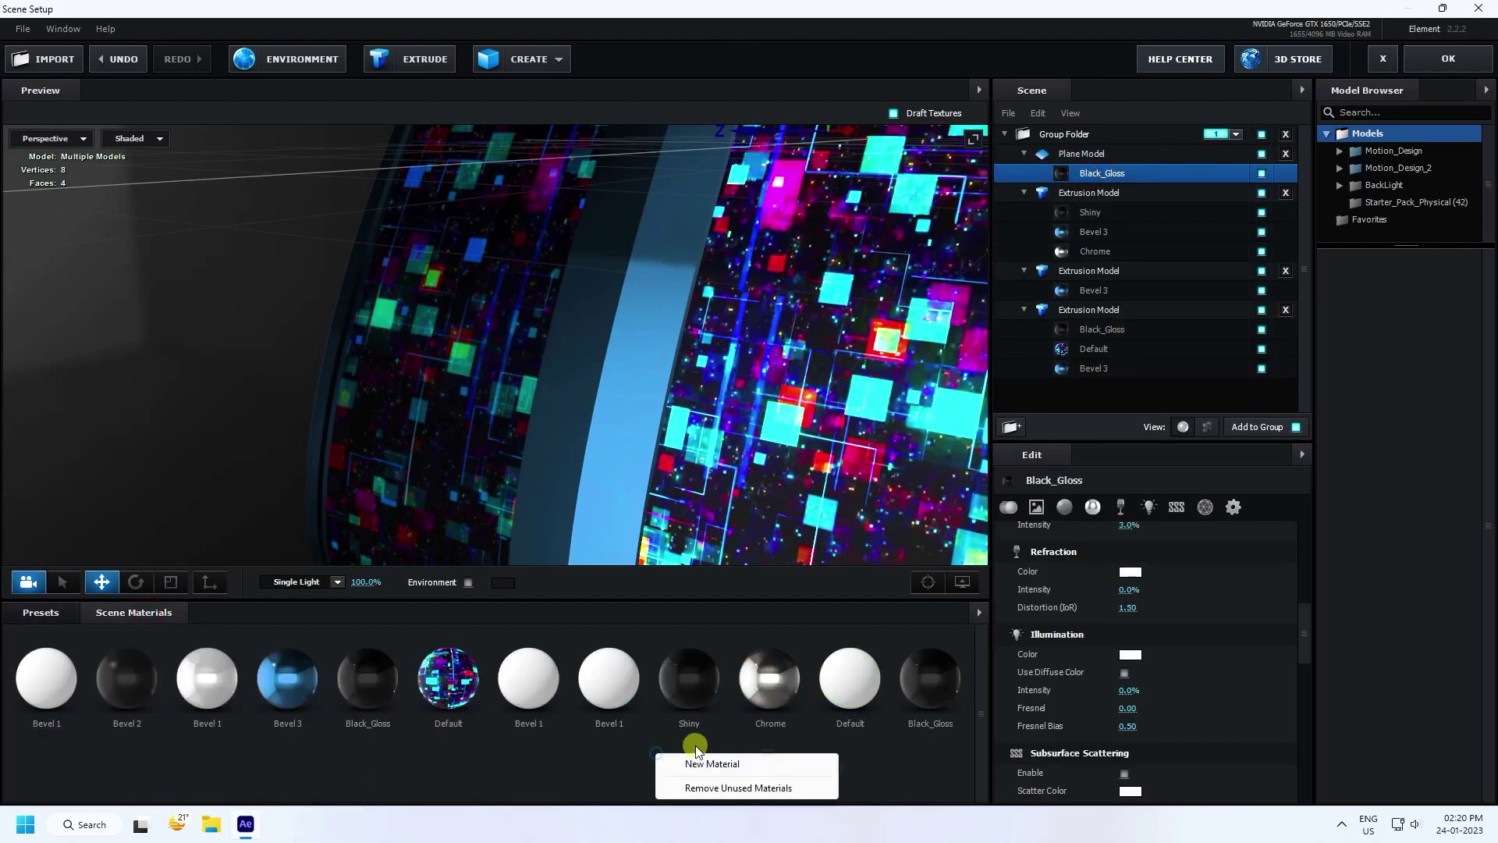
pyautogui.click(683, 788)
pyautogui.click(443, 705)
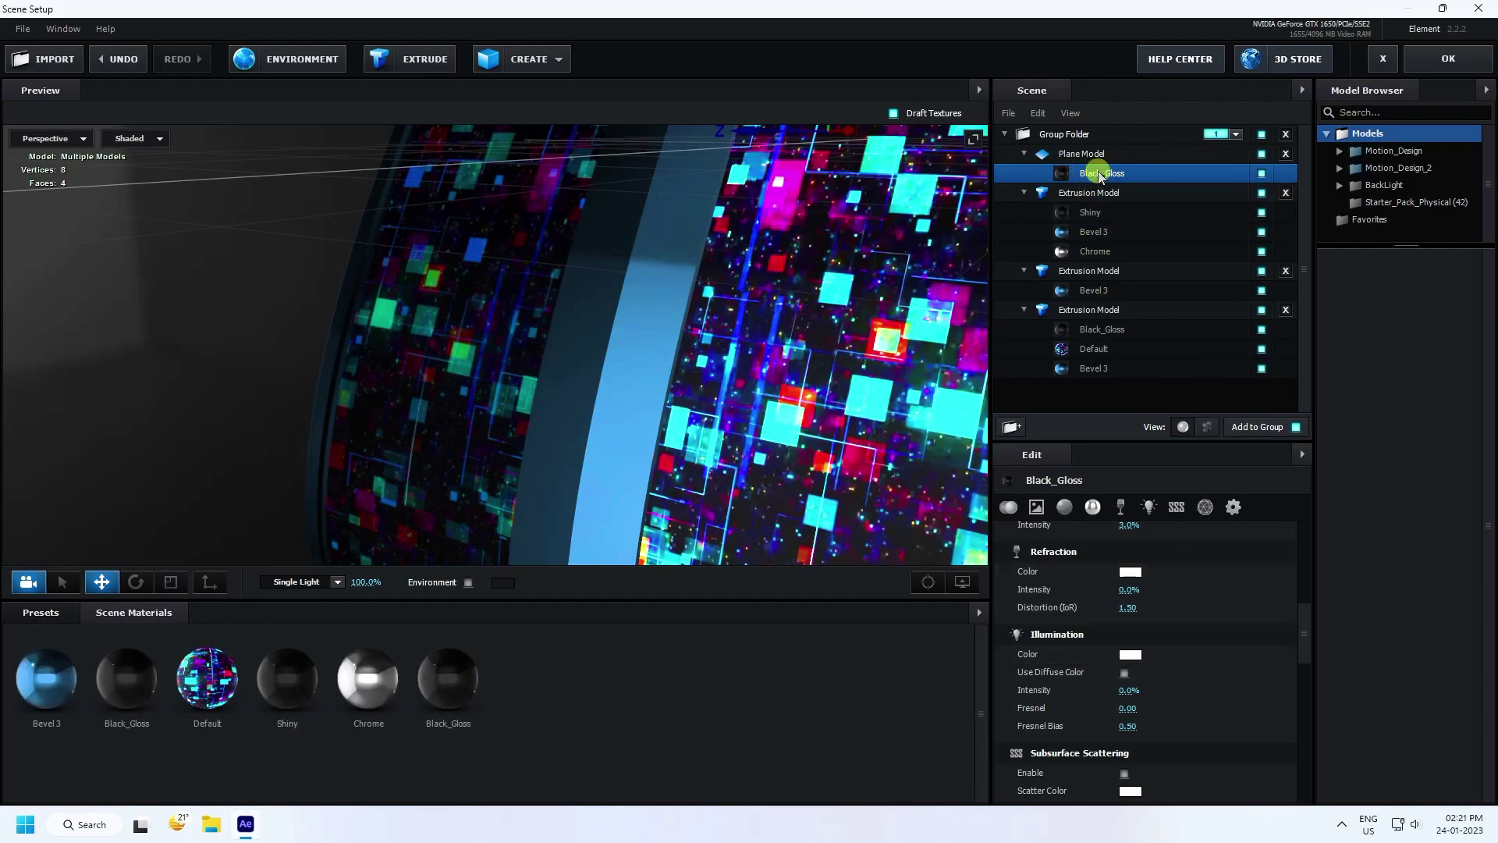
# Set the floor's Black_Gloss glossiness to 80%.
pyautogui.scroll(5, 1081, 683)
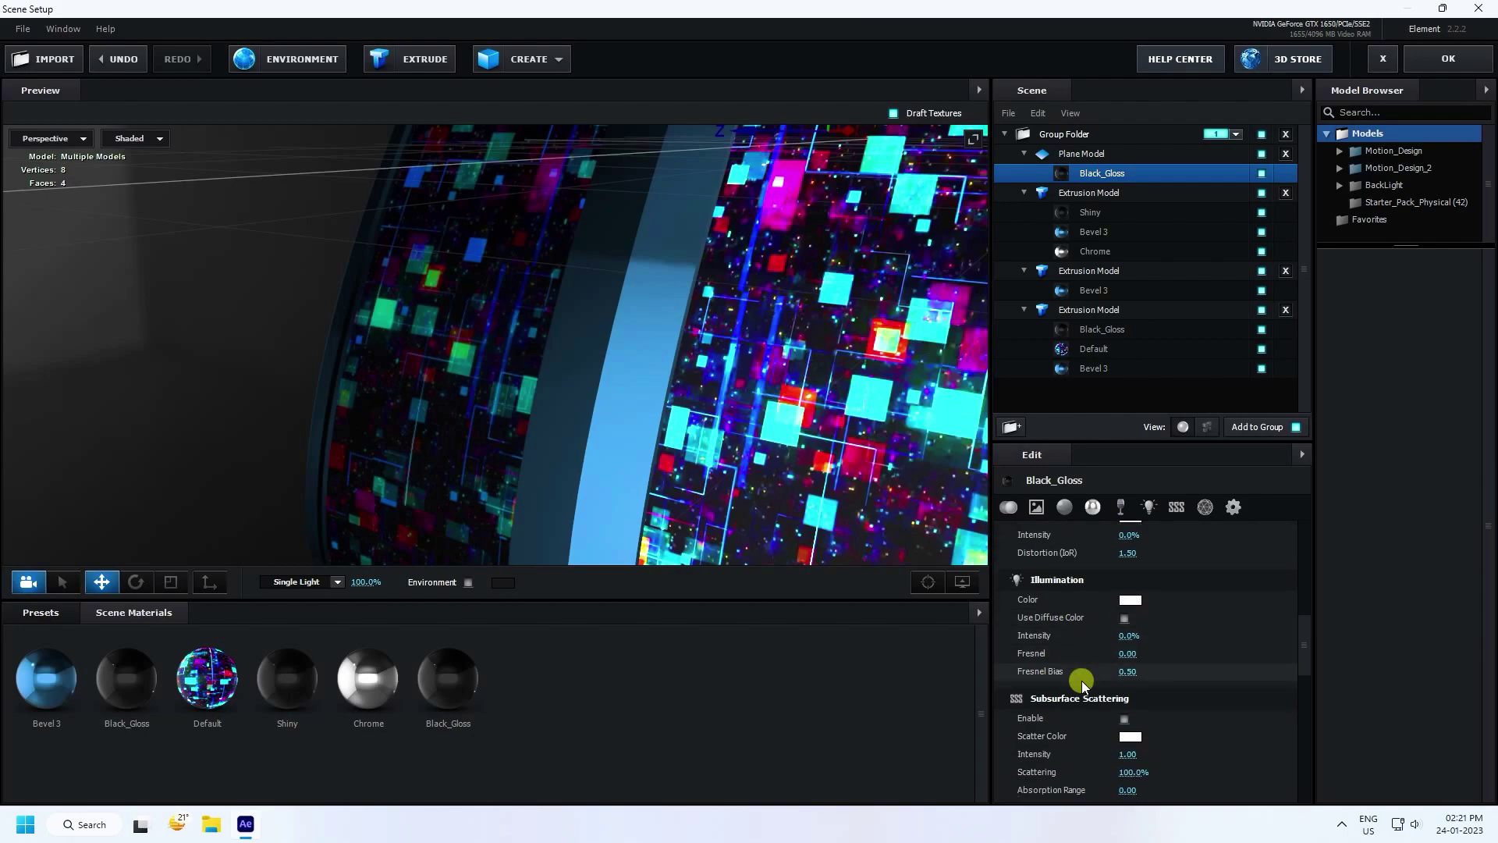
pyautogui.scroll(3, 1081, 683)
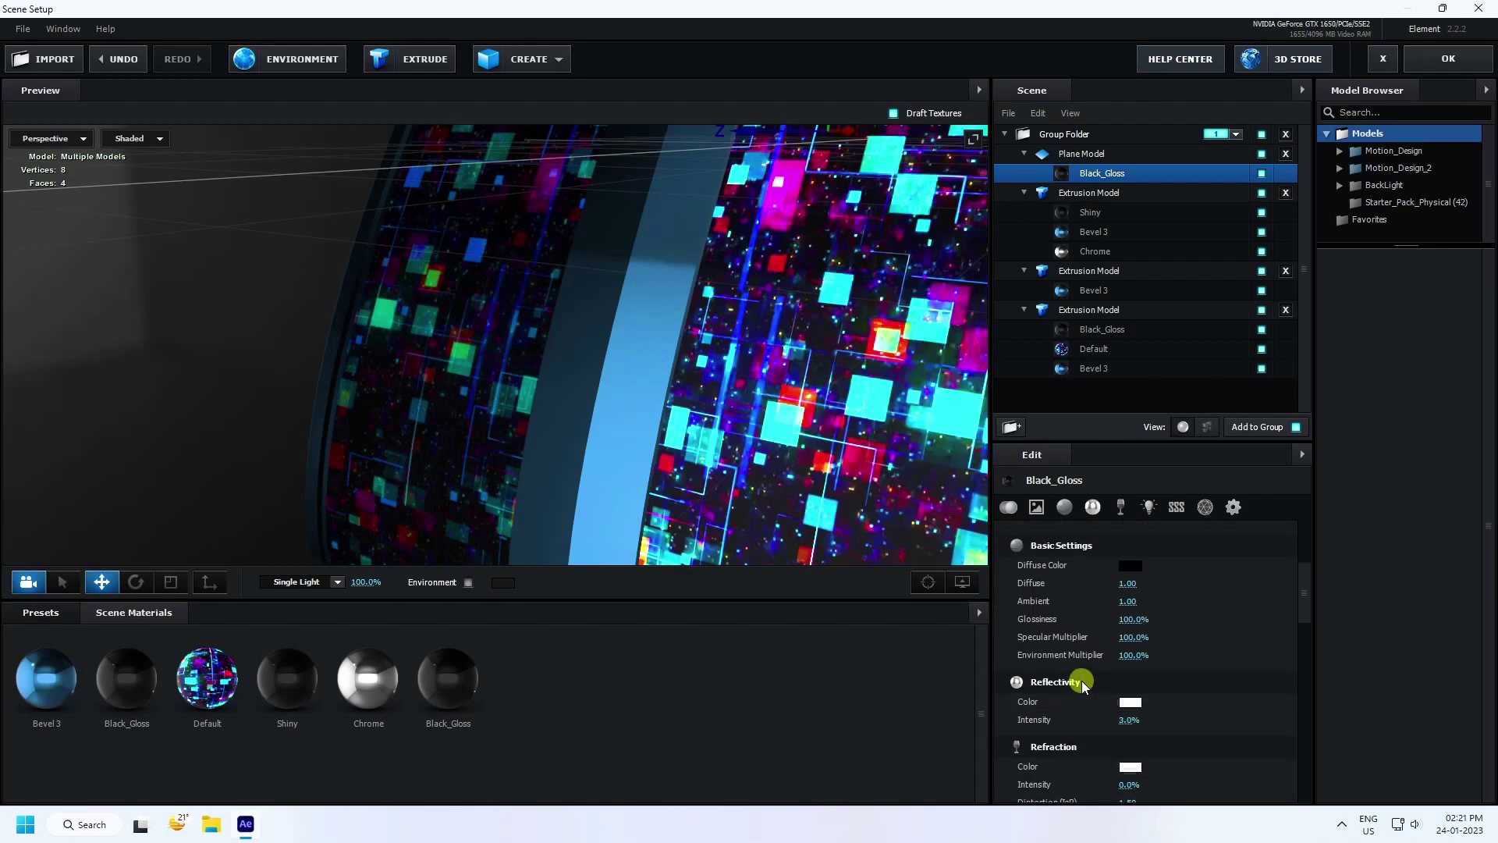
pyautogui.press('BackSpace')
pyautogui.write('80')
pyautogui.press('Return')
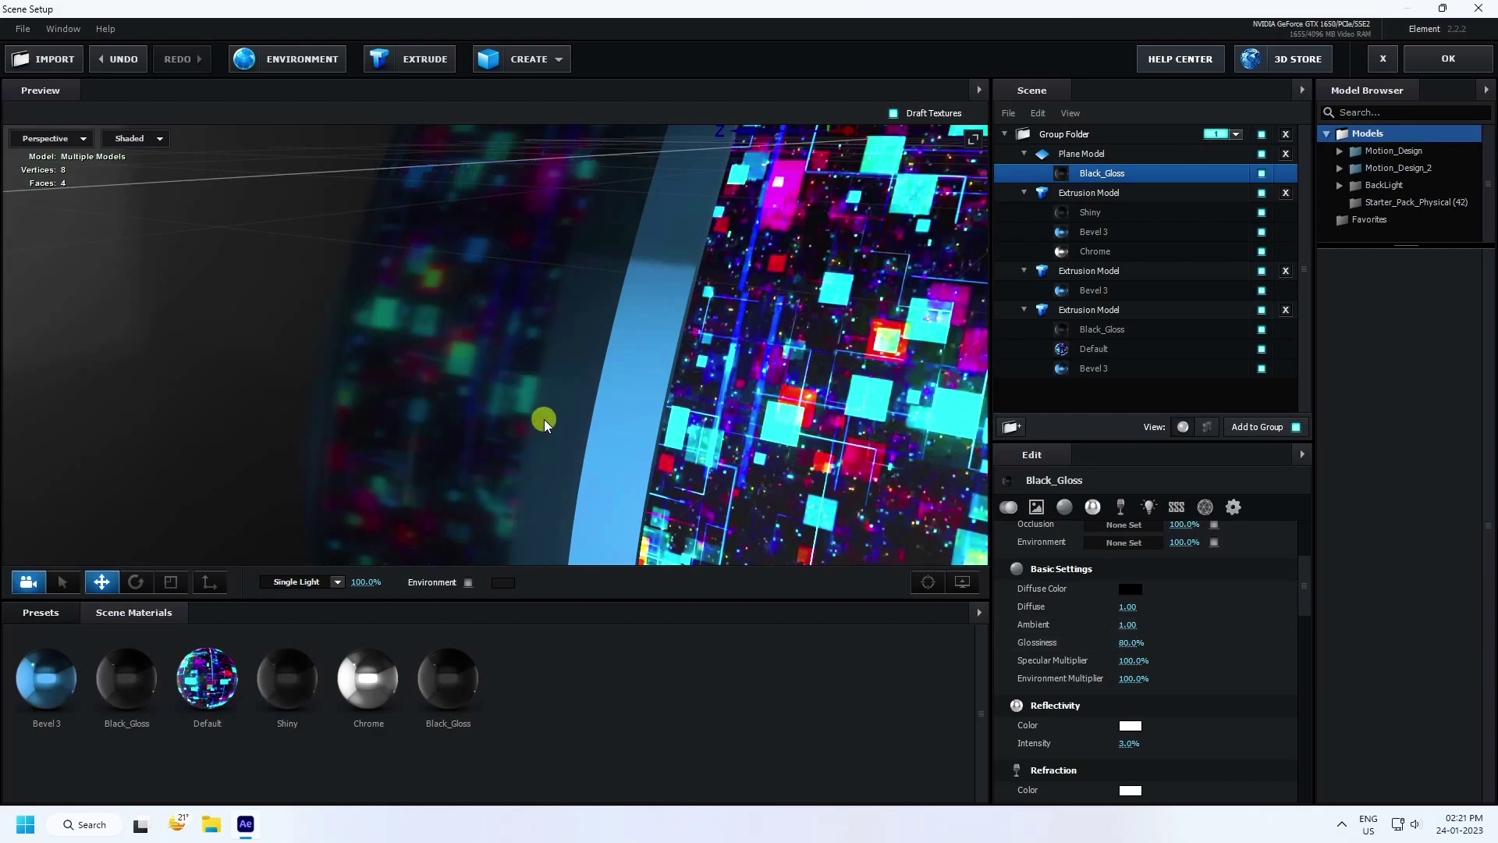
pyautogui.scroll(3, 579, 437)
pyautogui.moveTo(564, 443); pyautogui.dragTo(496, 390)
pyautogui.moveTo(1130, 637)
pyautogui.mouseDown()
pyautogui.moveTo(1087, 645)
pyautogui.moveTo(1129, 642)
pyautogui.moveTo(1106, 638)
pyautogui.moveTo(1133, 656)
pyautogui.mouseUp()
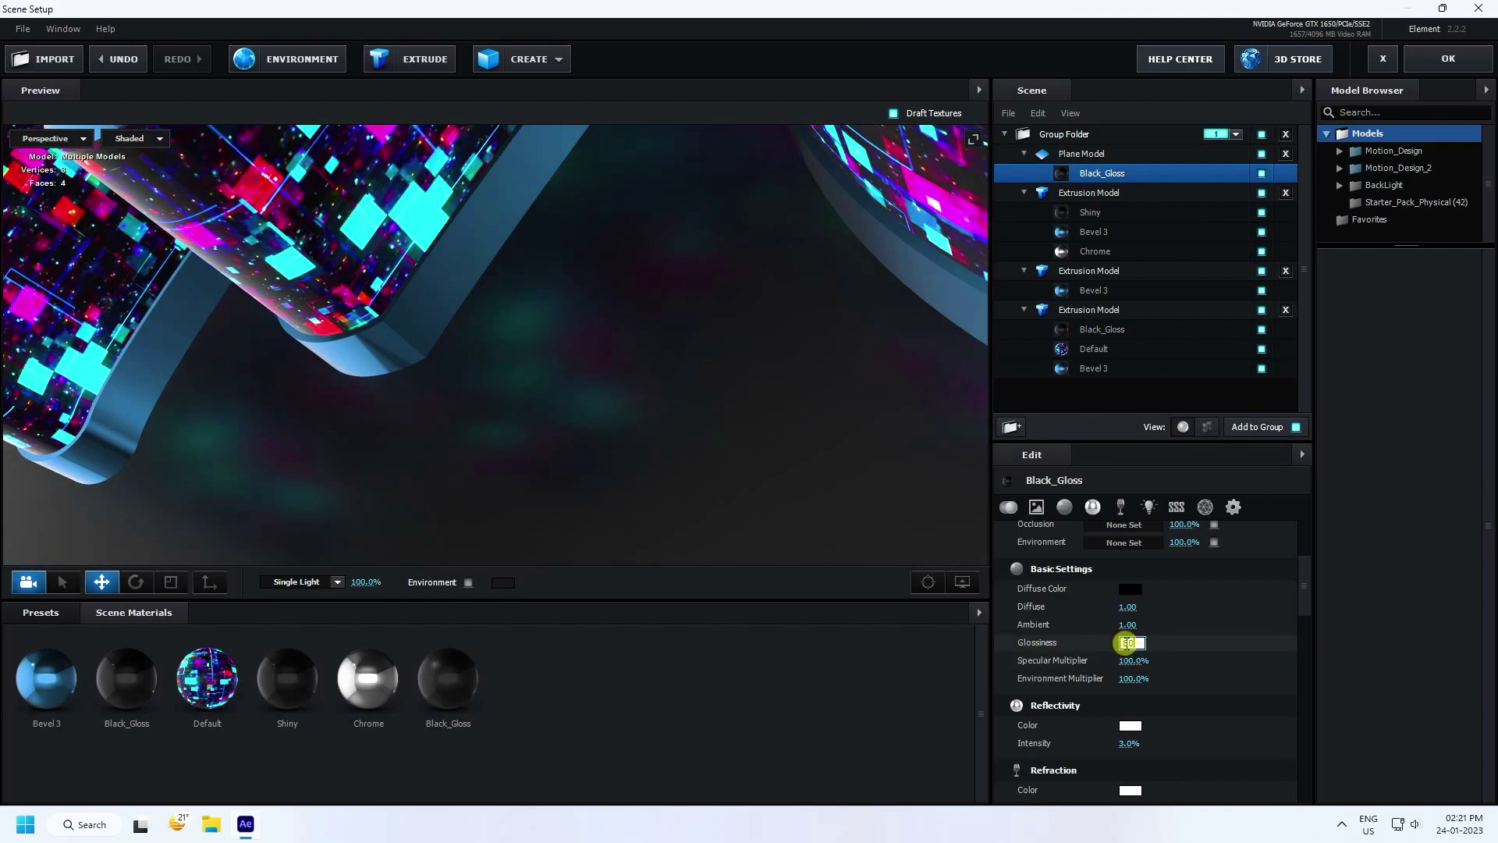
pyautogui.press('Return')
pyautogui.moveTo(578, 354); pyautogui.dragTo(610, 449)
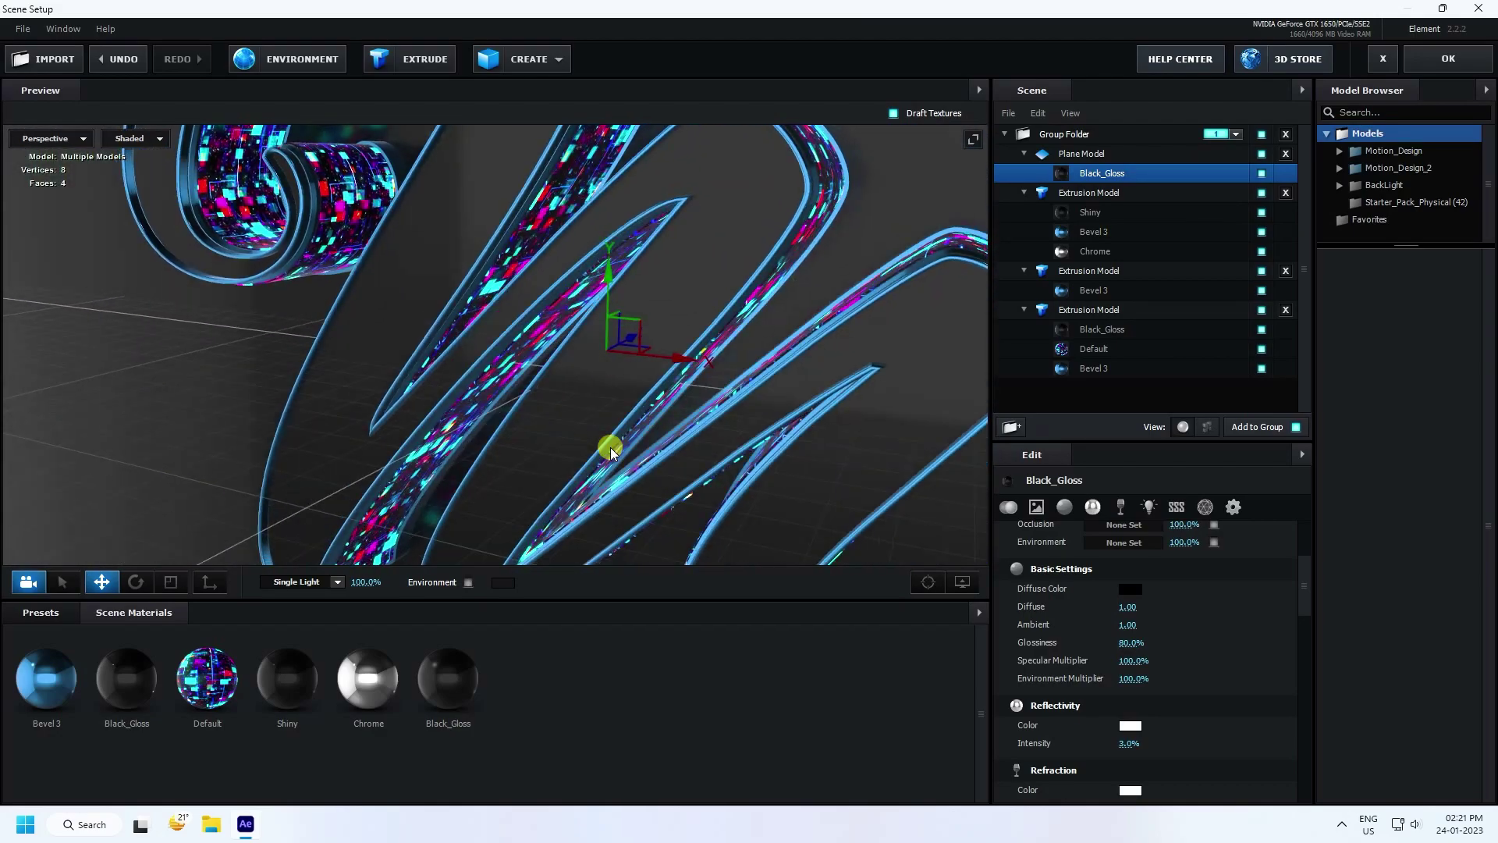
# Switch scene lighting to Dramatic and use the Custom Layer 2 HDR as the environment.
pyautogui.click(311, 578)
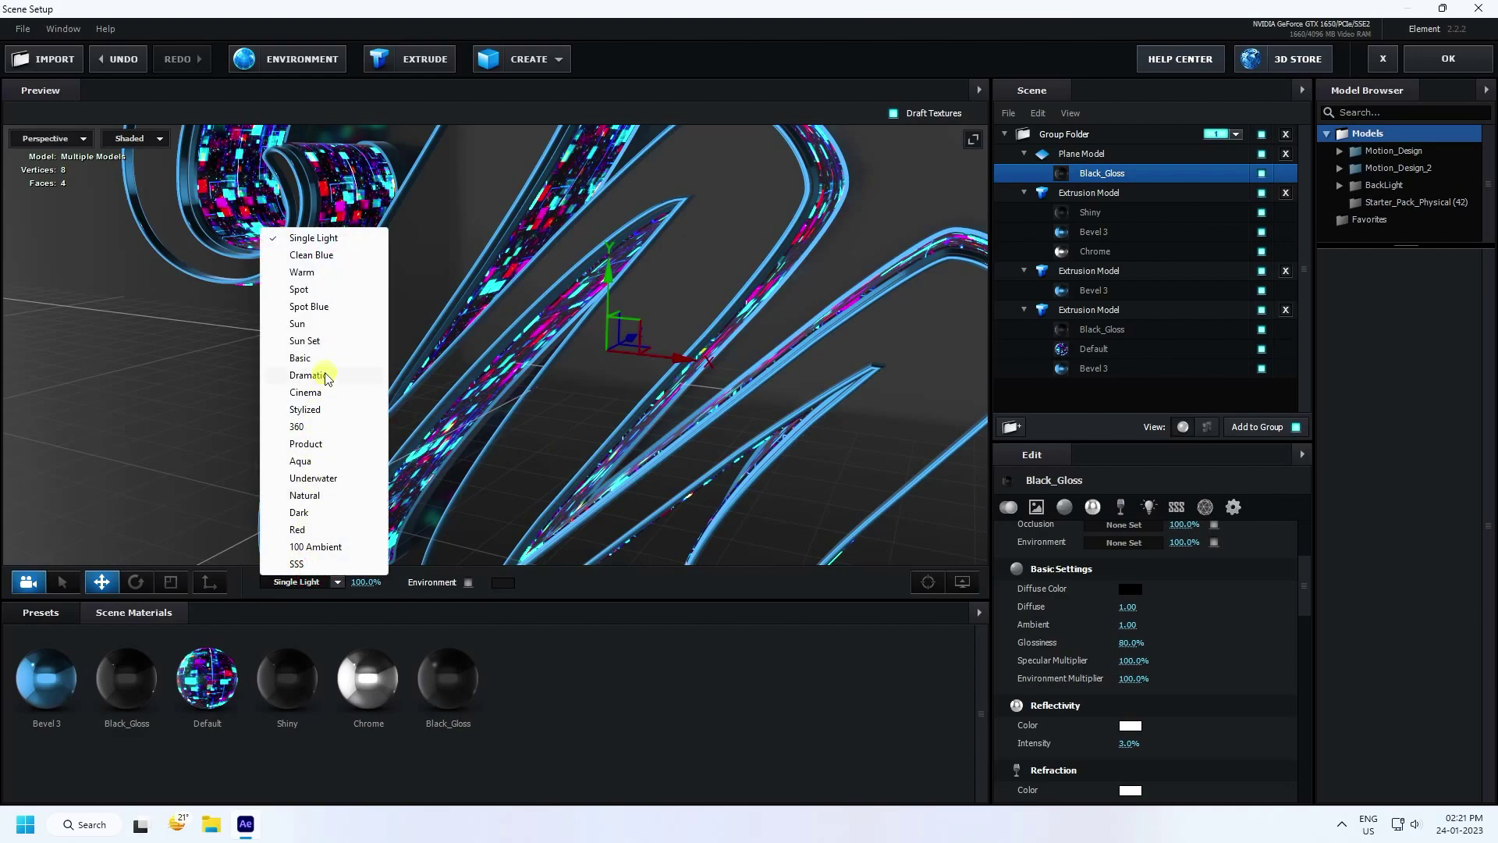
pyautogui.click(325, 376)
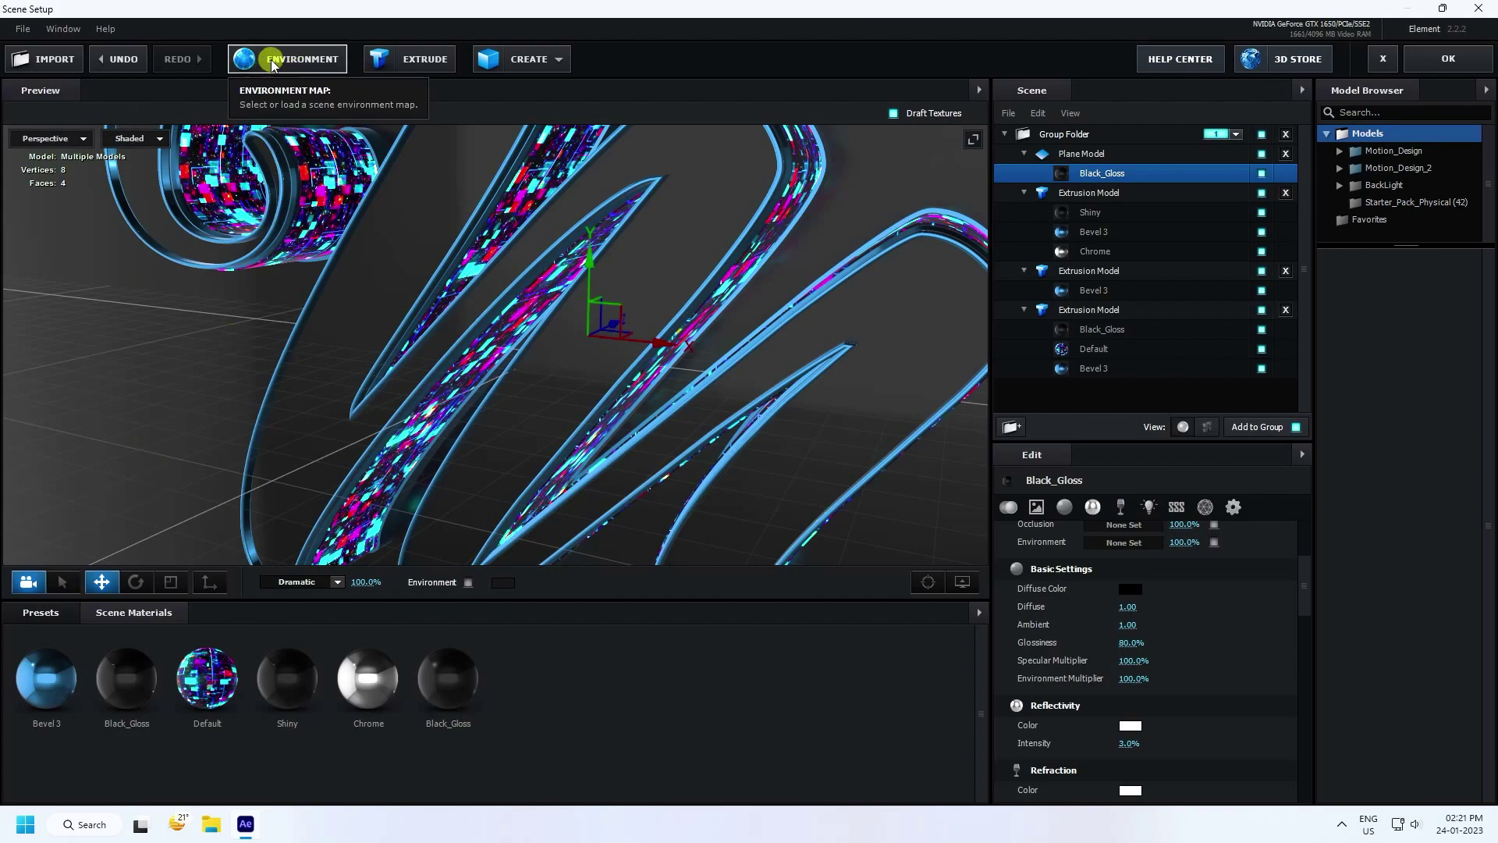
pyautogui.click(308, 62)
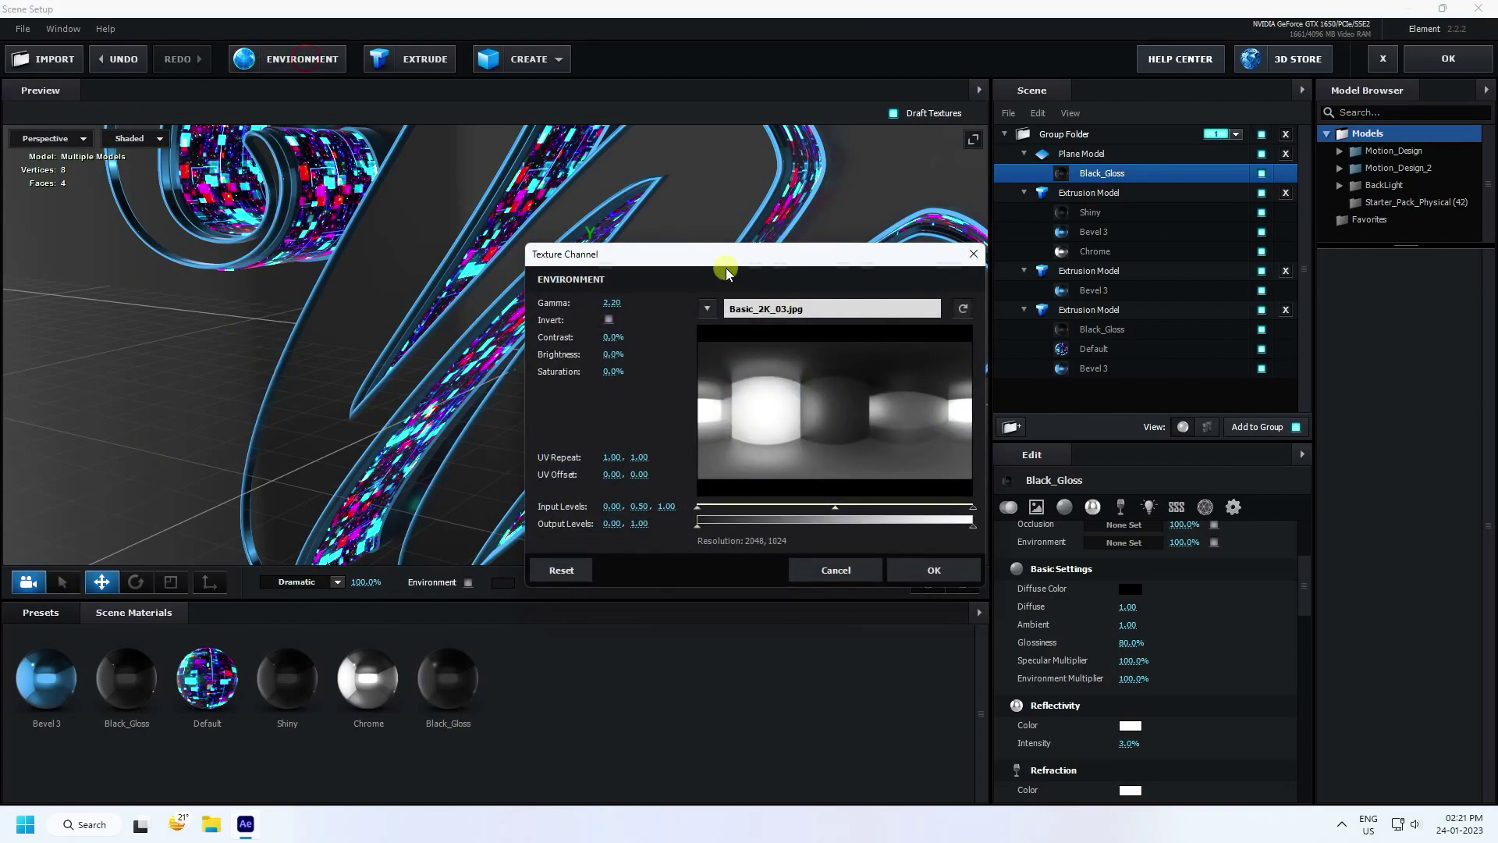
pyautogui.moveTo(706, 263); pyautogui.dragTo(391, 207)
pyautogui.click(397, 263)
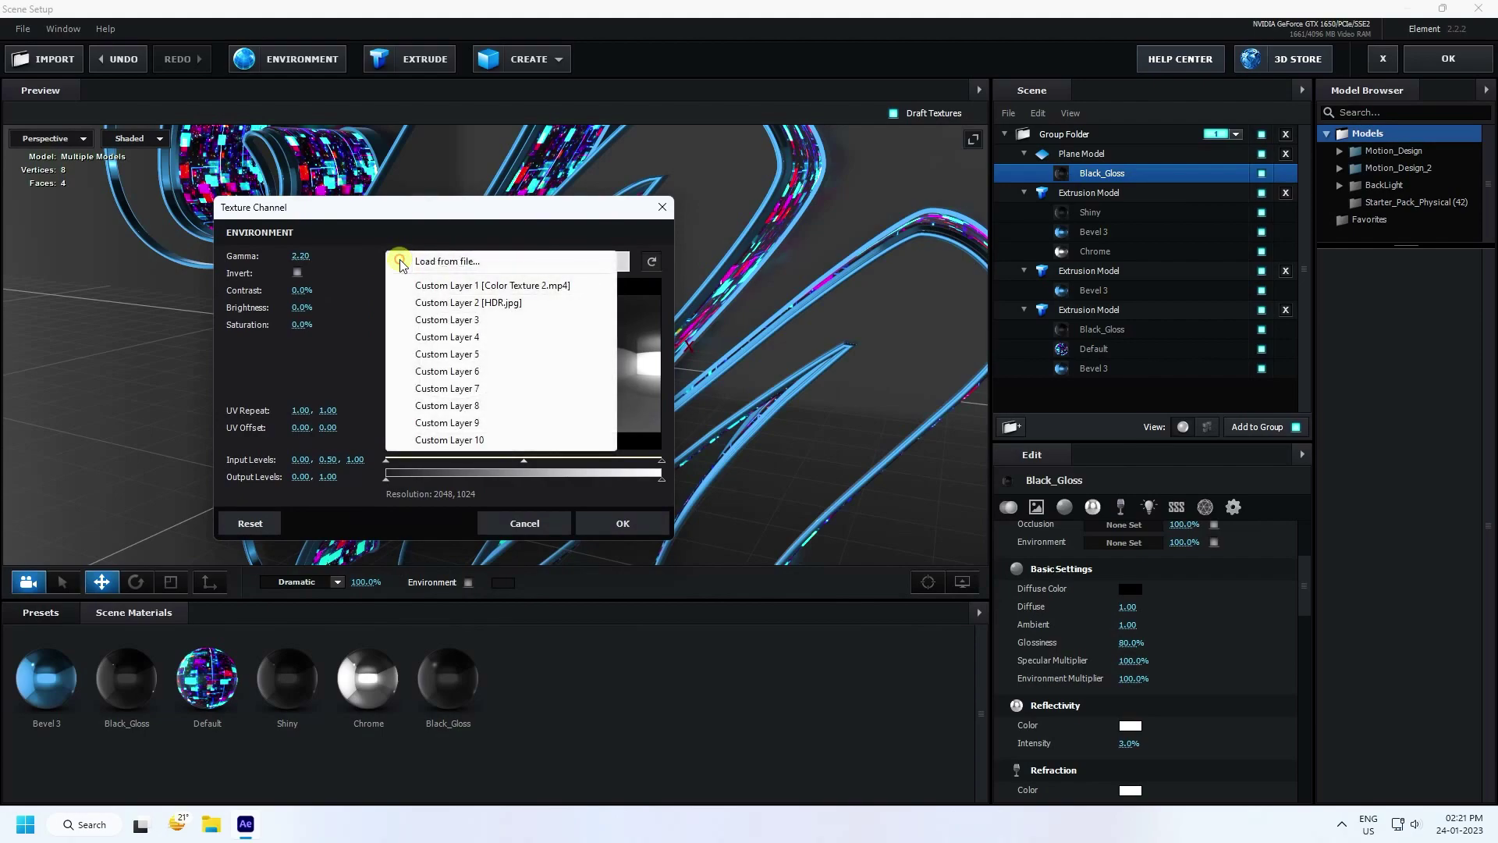
pyautogui.click(475, 305)
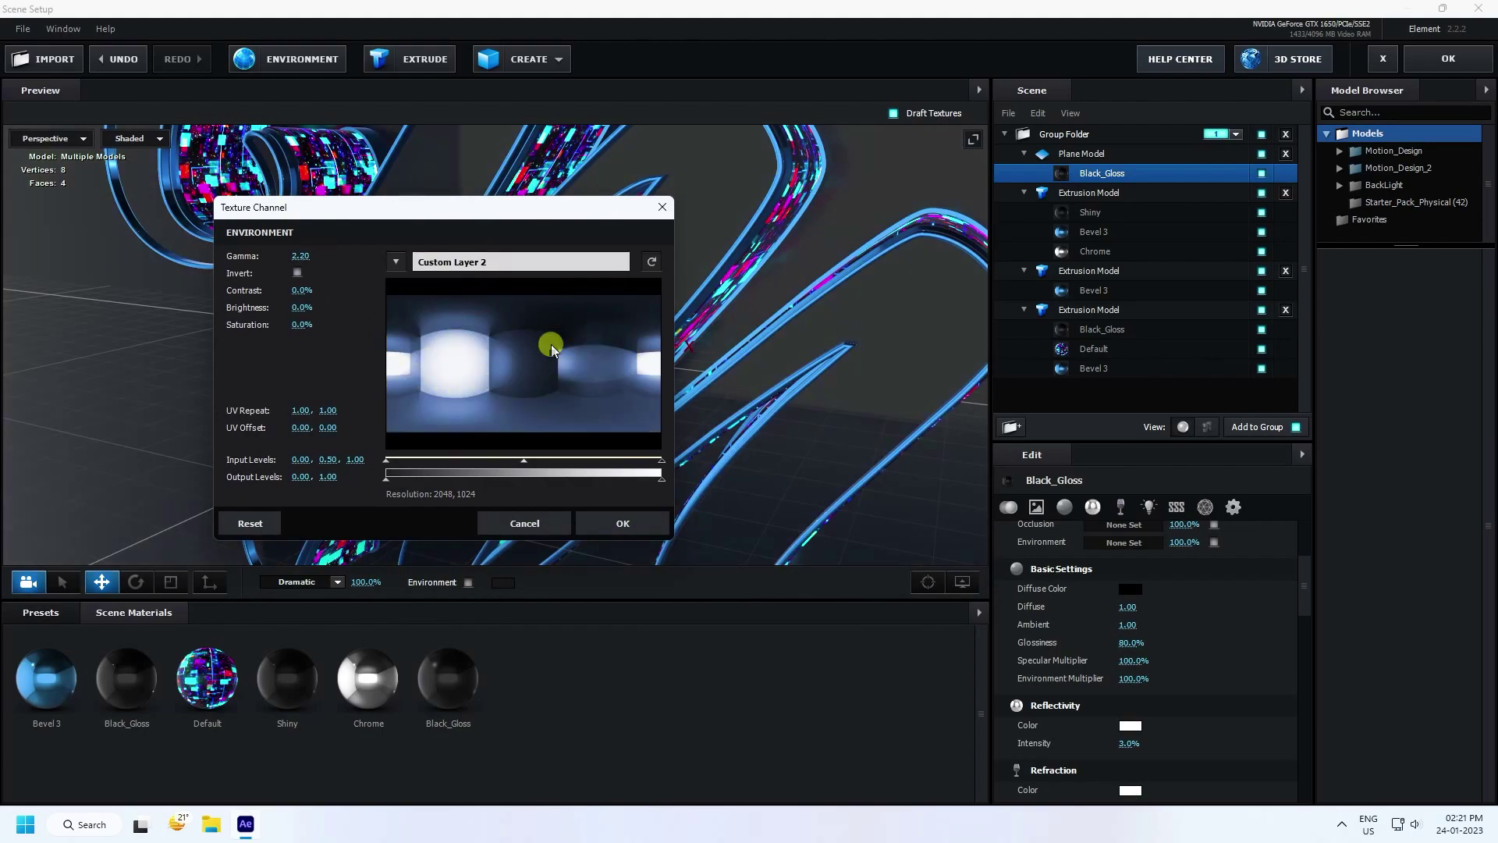
# Lower environment saturation to -80%, orbit closer to the models, and close Scene Setup.
pyautogui.click(303, 324)
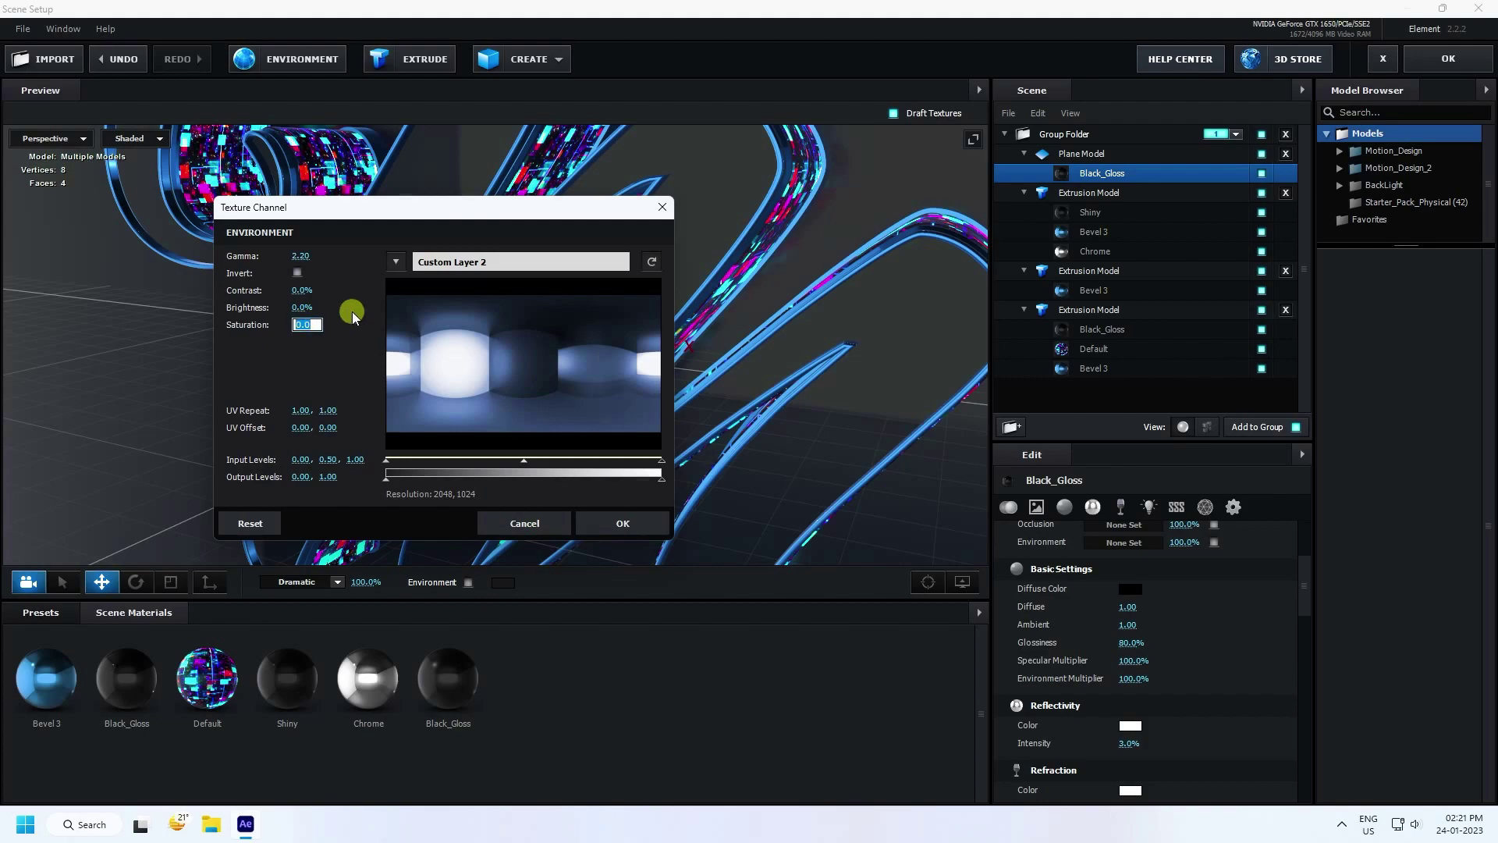
pyautogui.press('Return')
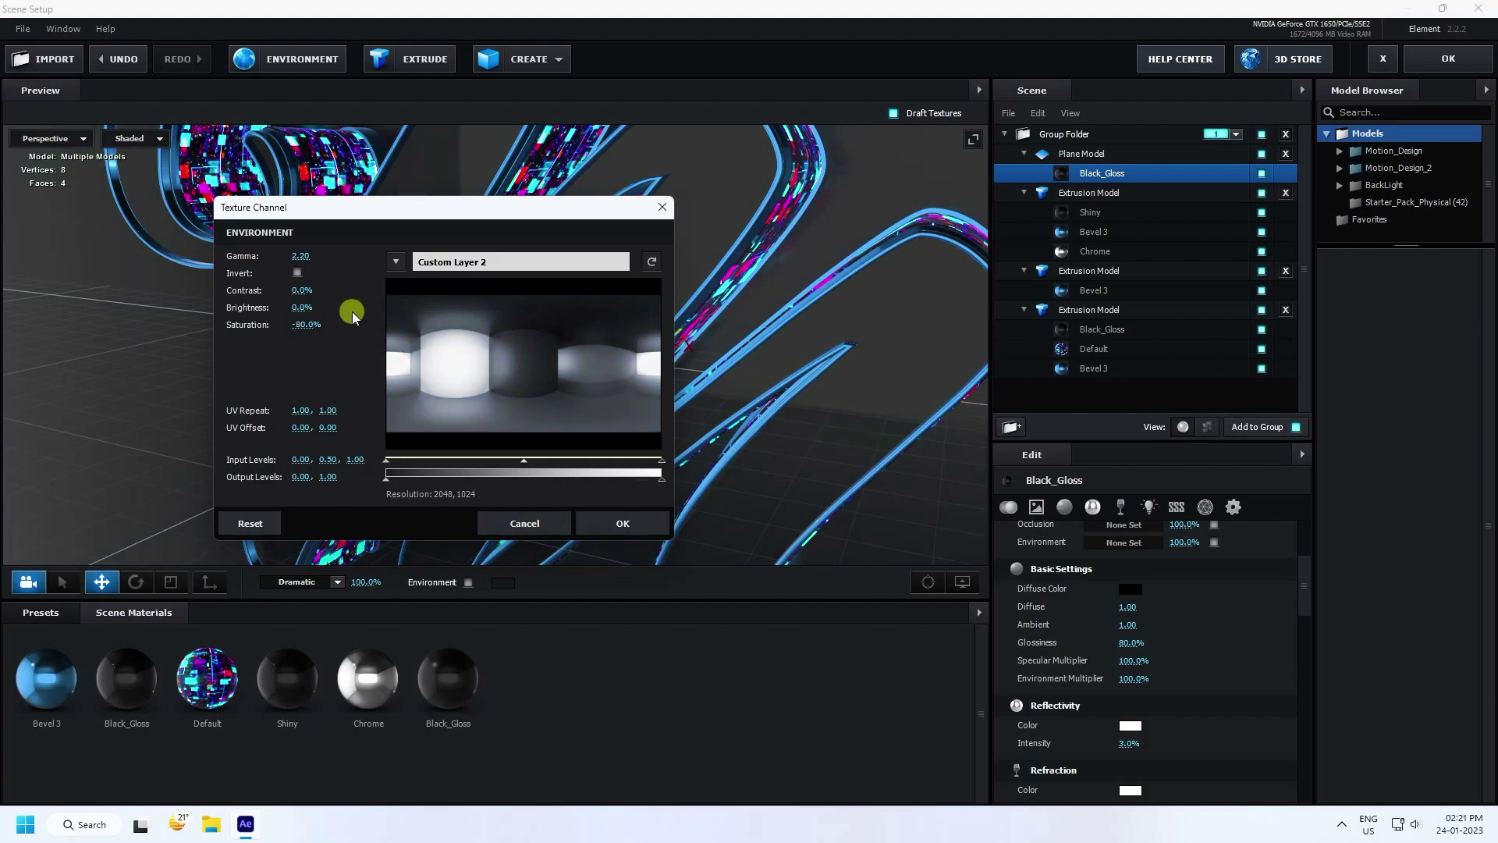
pyautogui.click(620, 520)
pyautogui.moveTo(574, 325); pyautogui.dragTo(645, 484)
pyautogui.moveTo(439, 341); pyautogui.dragTo(468, 276)
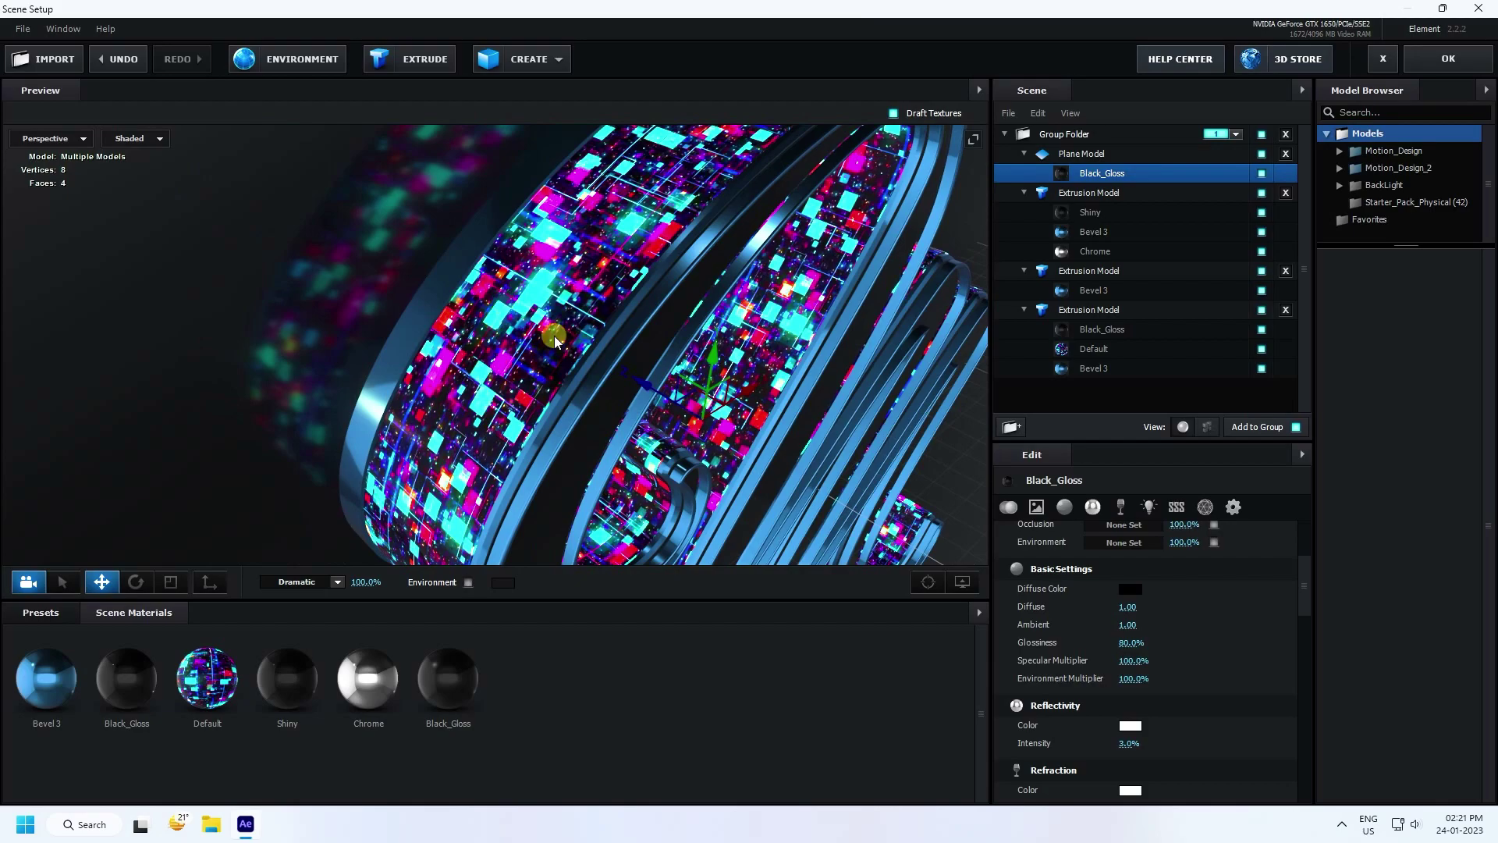
pyautogui.click(1448, 59)
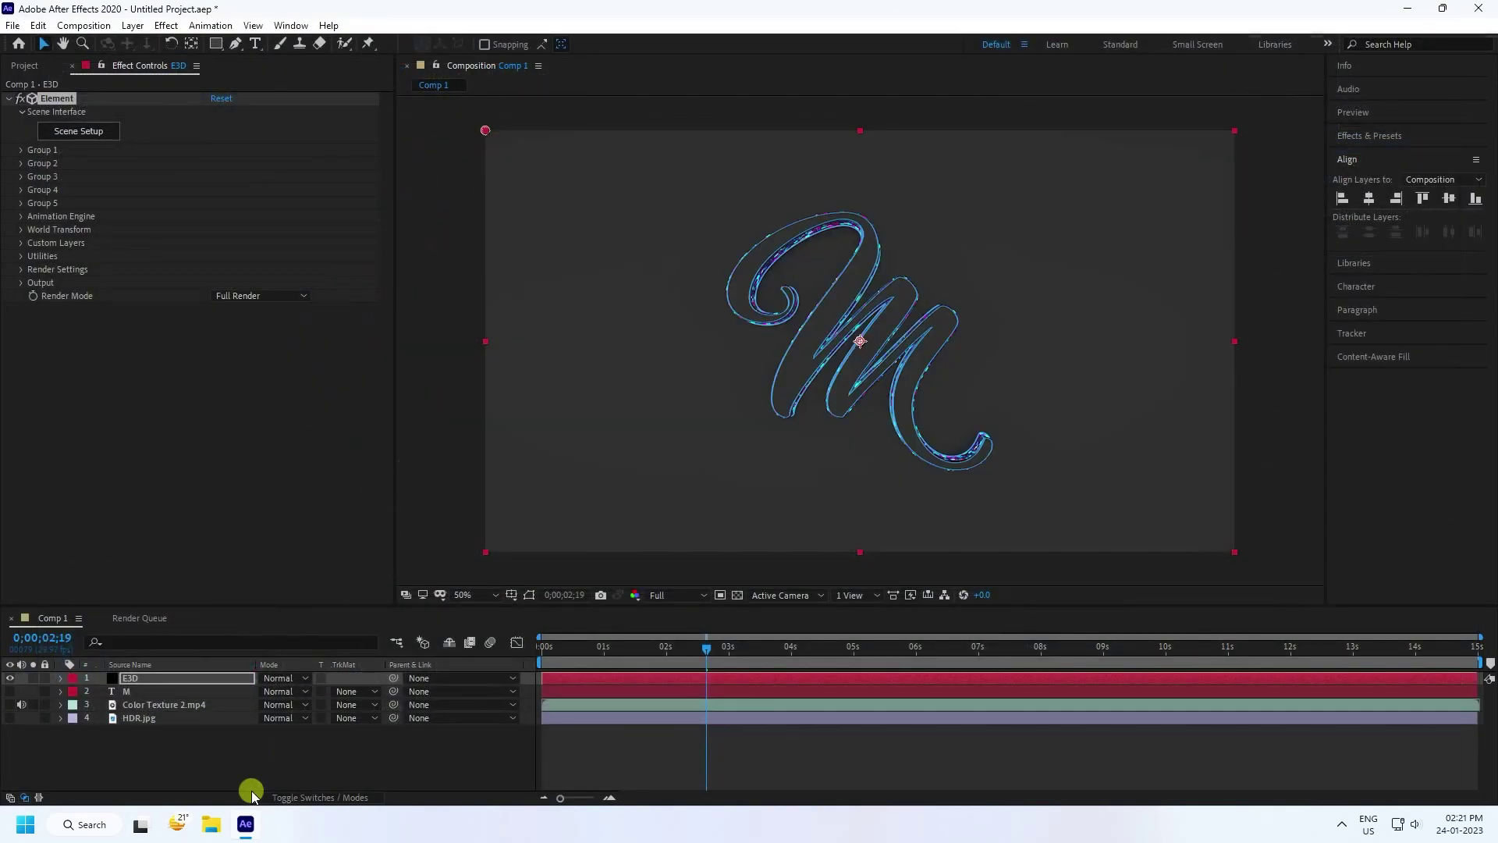
# Add a new Camera 1 layer to Comp 1.
pyautogui.rightClick(255, 756)
pyautogui.moveTo(294, 581)
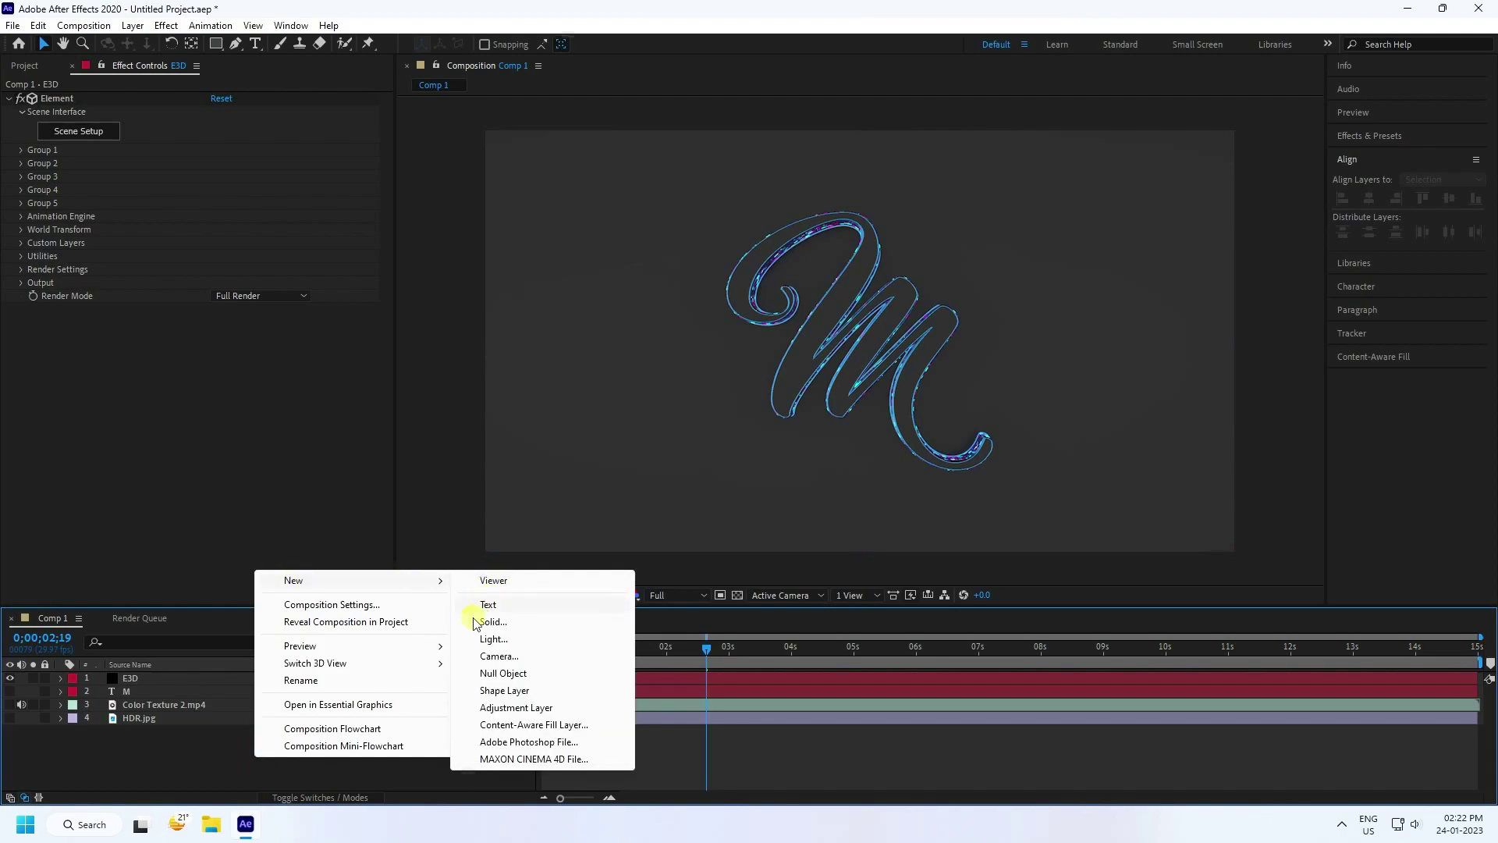
pyautogui.click(499, 657)
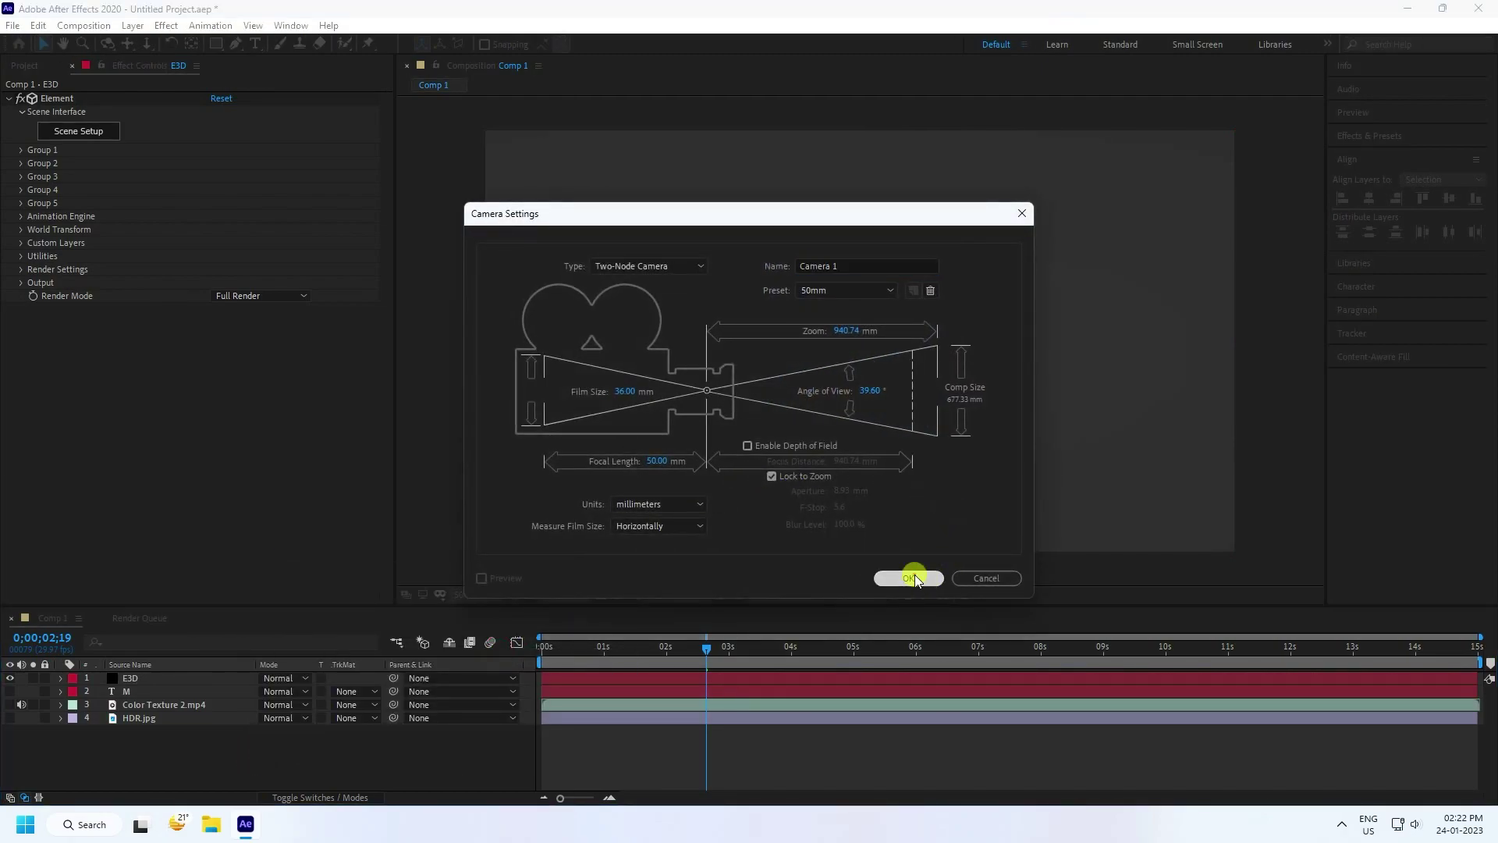
pyautogui.click(911, 574)
# Dolly and orbit the camera close to the M, with preview resolution at Third.
pyautogui.press('c')
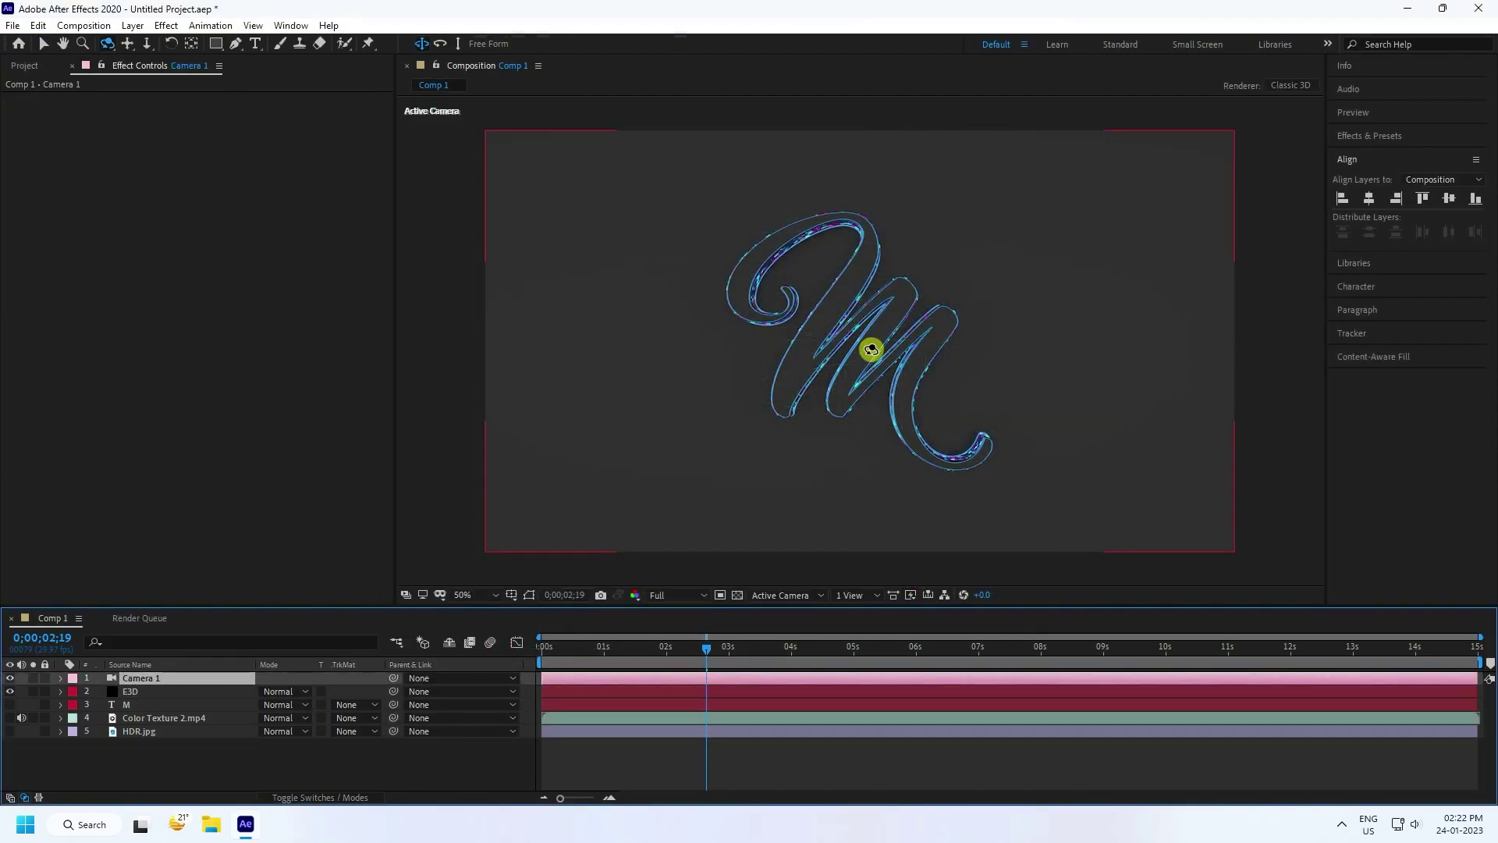
pyautogui.press('c')
pyautogui.moveTo(870, 350); pyautogui.dragTo(896, 171)
pyautogui.moveTo(927, 93); pyautogui.dragTo(936, 74)
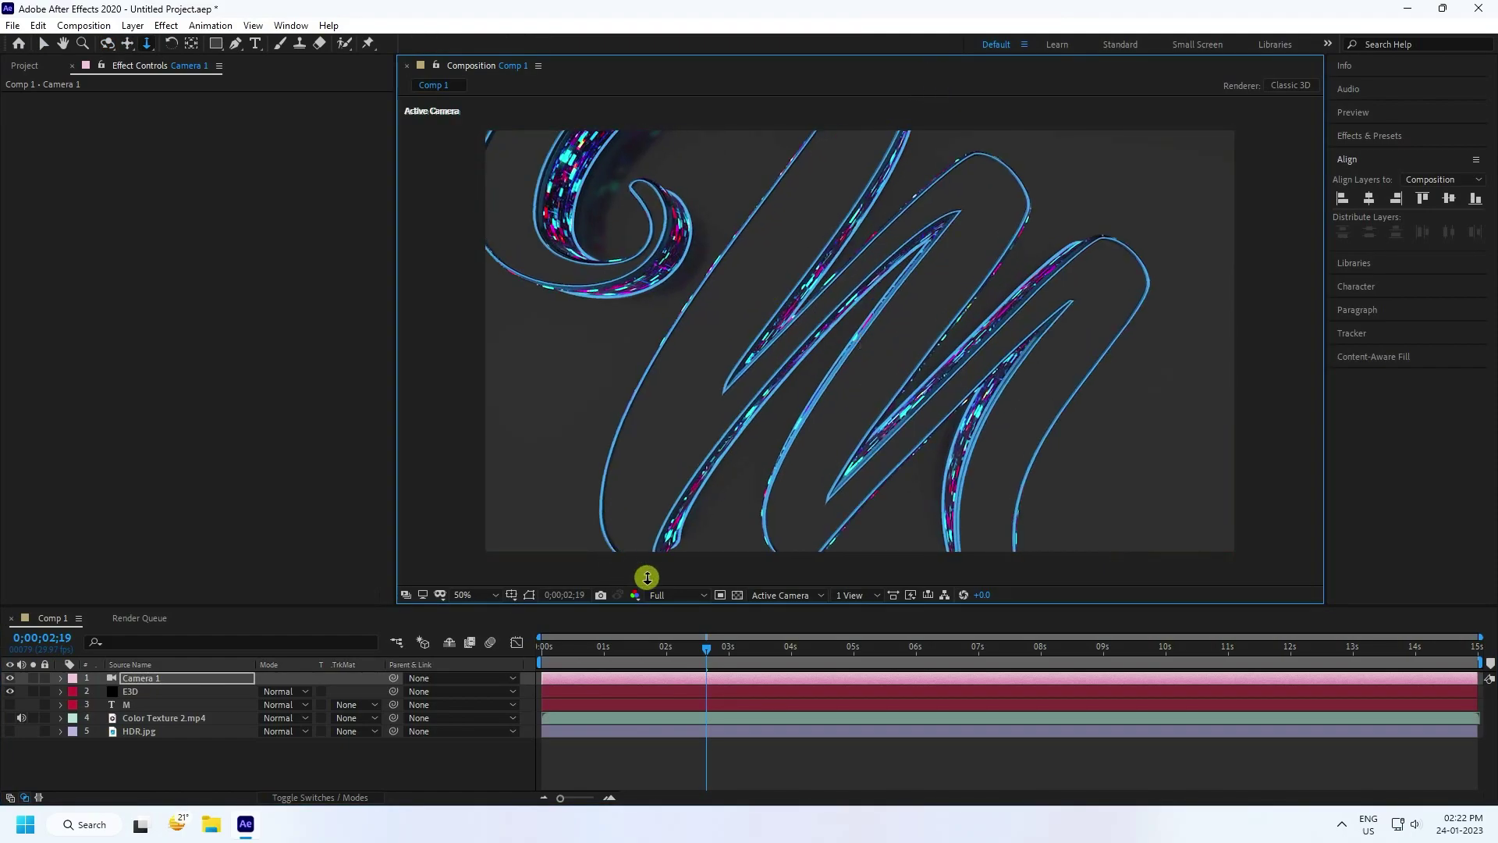
pyautogui.click(662, 592)
pyautogui.click(669, 659)
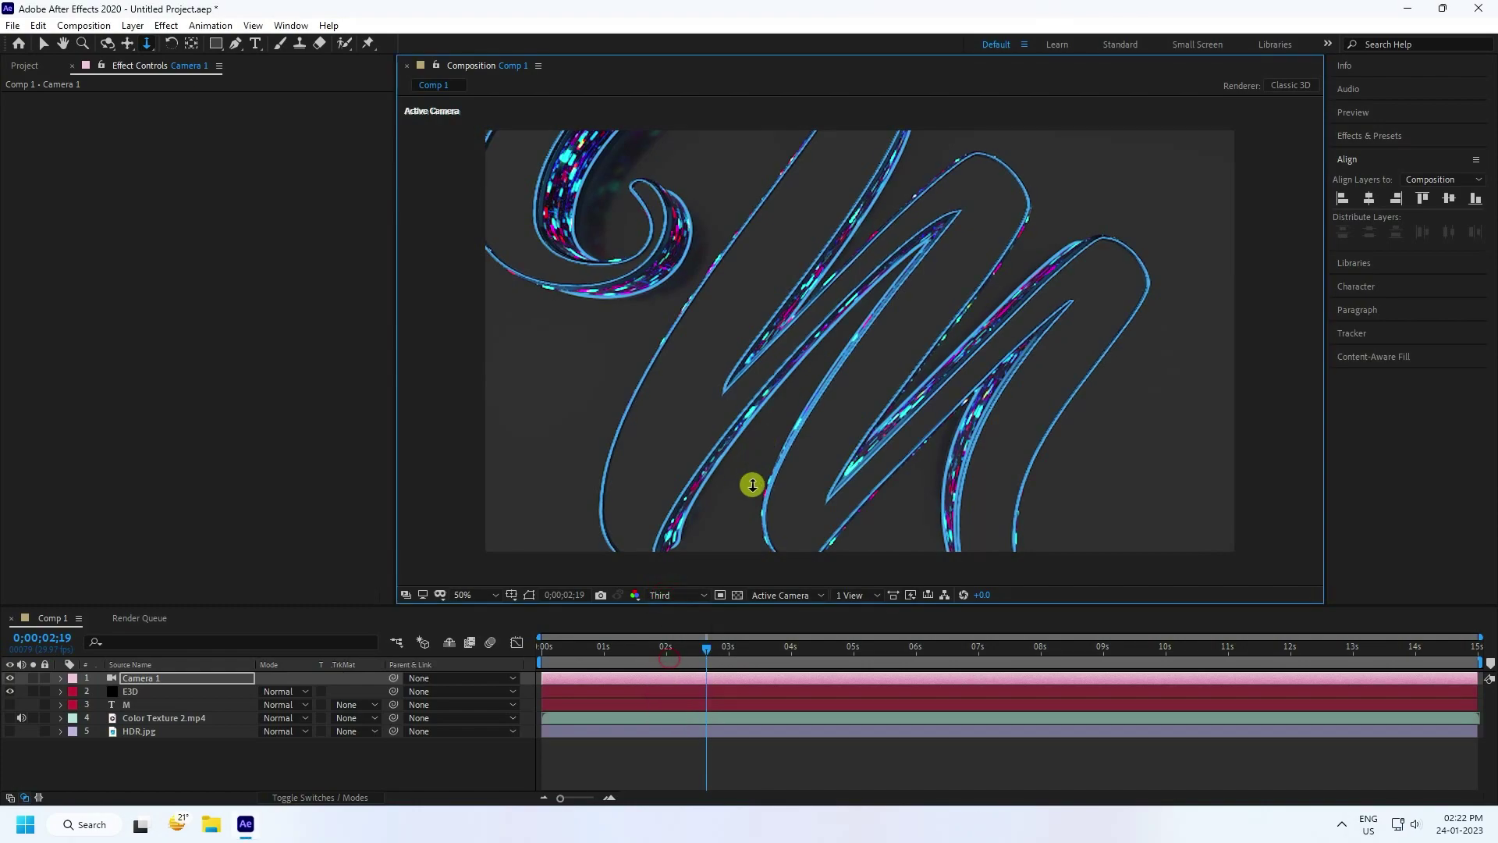
pyautogui.moveTo(766, 455); pyautogui.dragTo(866, 343)
pyautogui.press('c')
pyautogui.press('c')
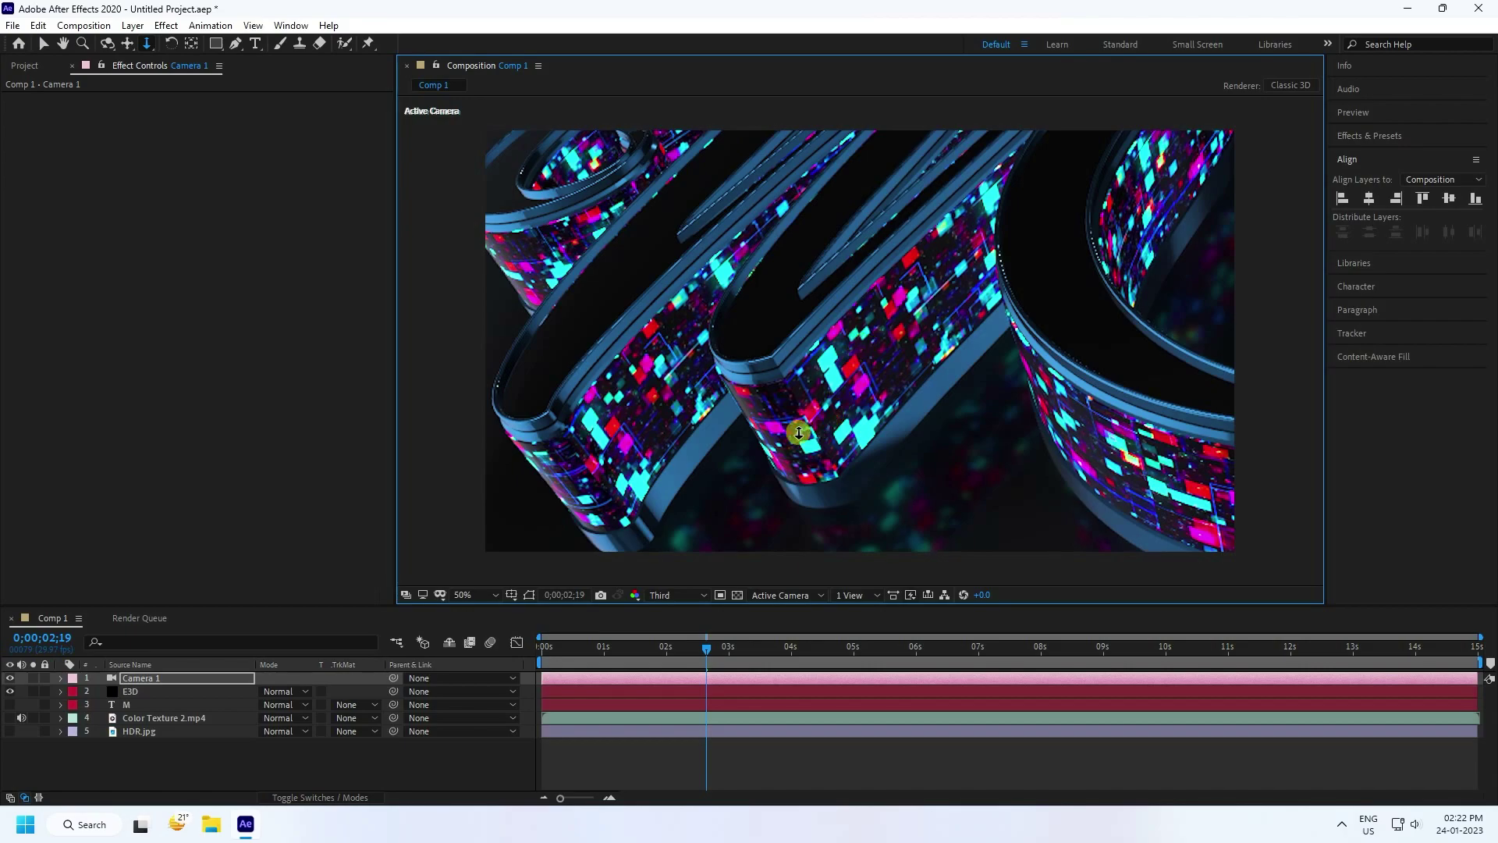
# Set a starting Position keyframe for Camera 1 at 0s.
pyautogui.click(669, 651)
pyautogui.moveTo(669, 651); pyautogui.dragTo(492, 645)
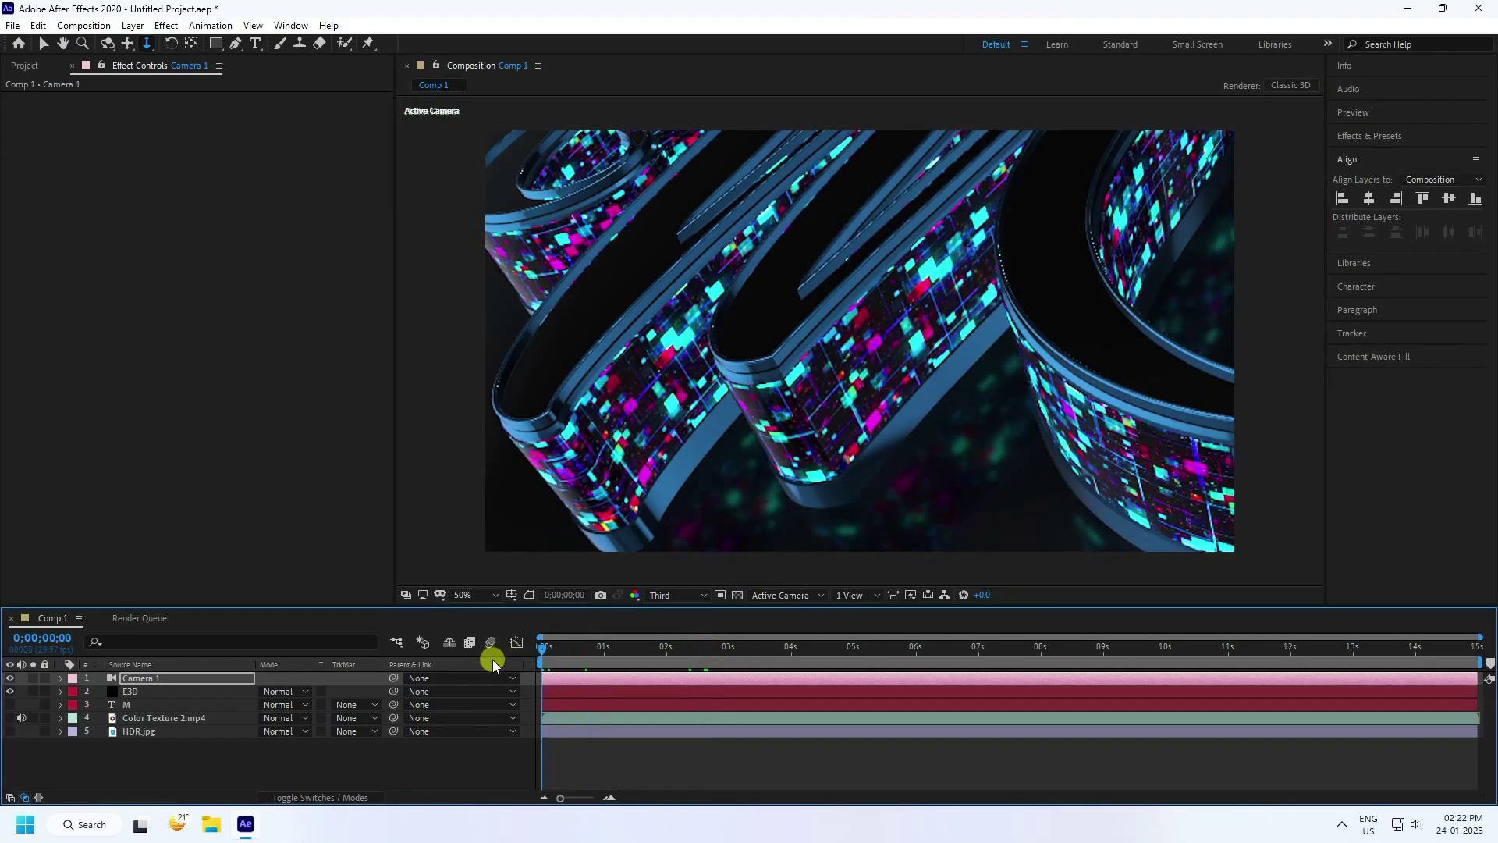
pyautogui.click(136, 679)
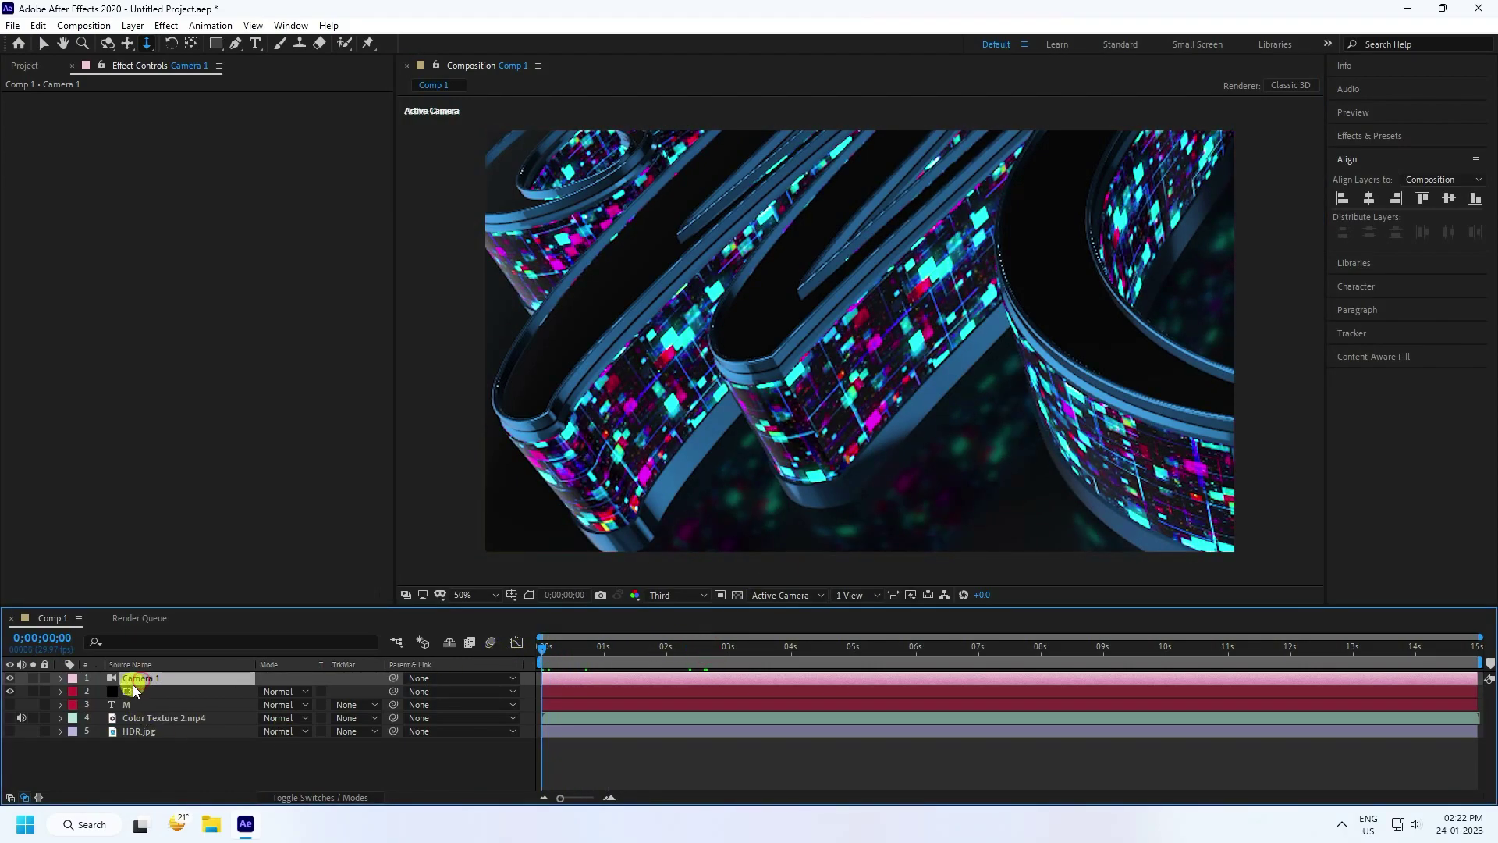
pyautogui.press('p')
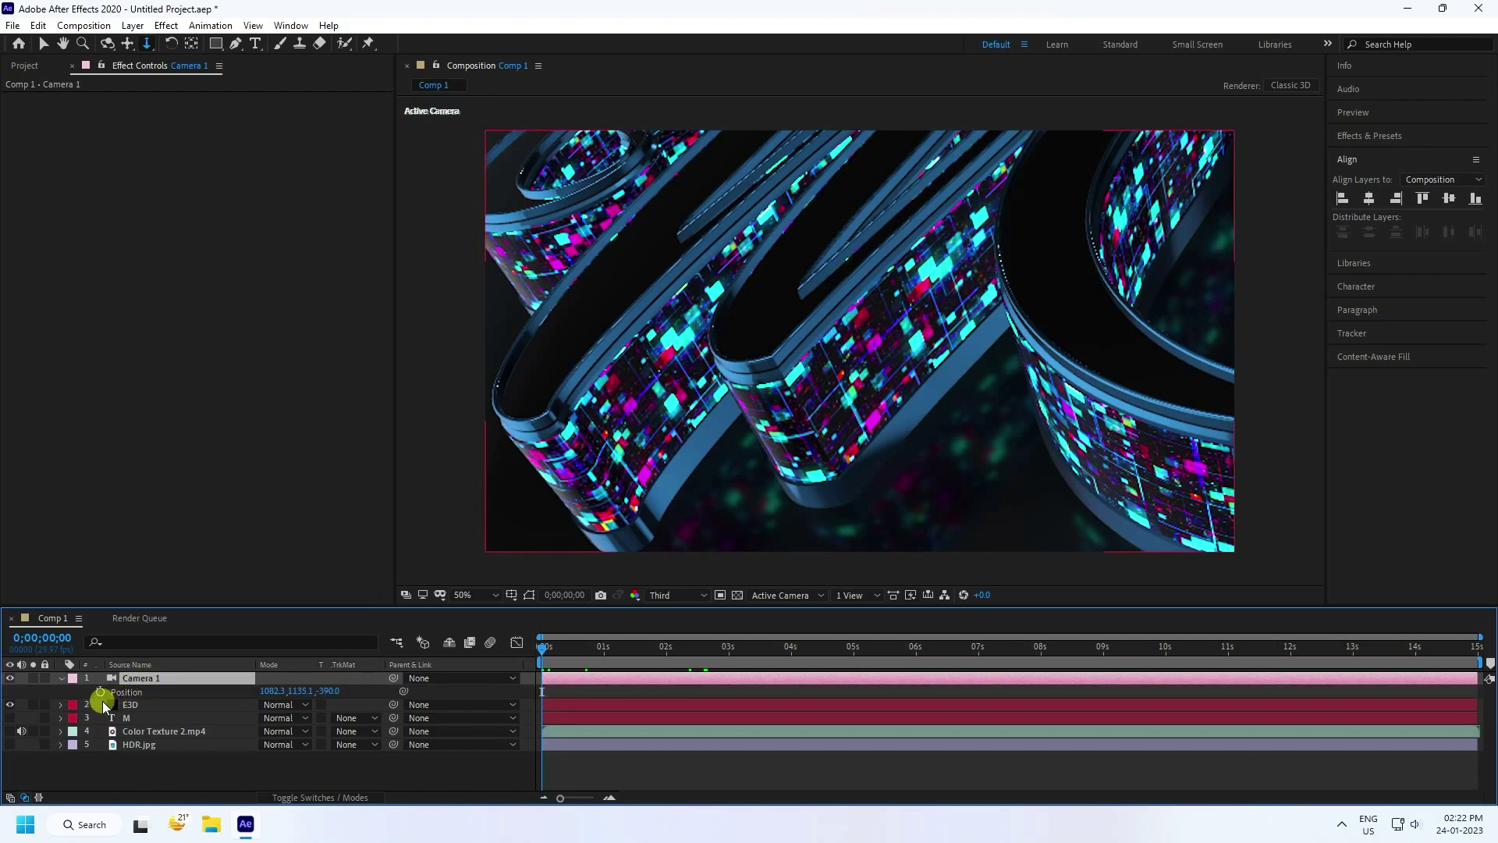
pyautogui.click(100, 691)
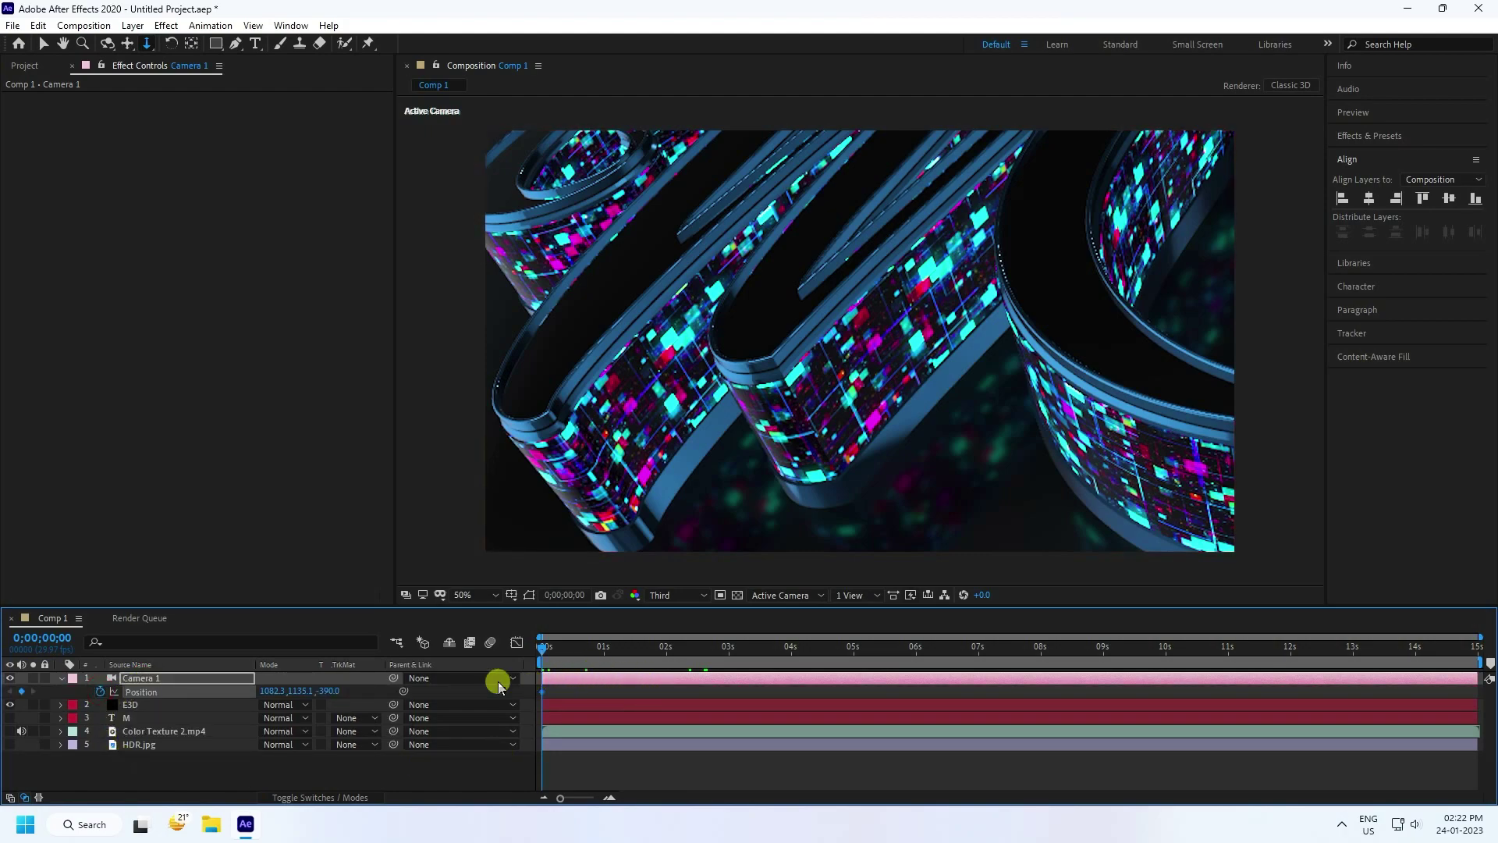
# At the last frame 14;29, orbit and pan the camera to a new ending angle.
pyautogui.moveTo(549, 645); pyautogui.dragTo(1344, 575)
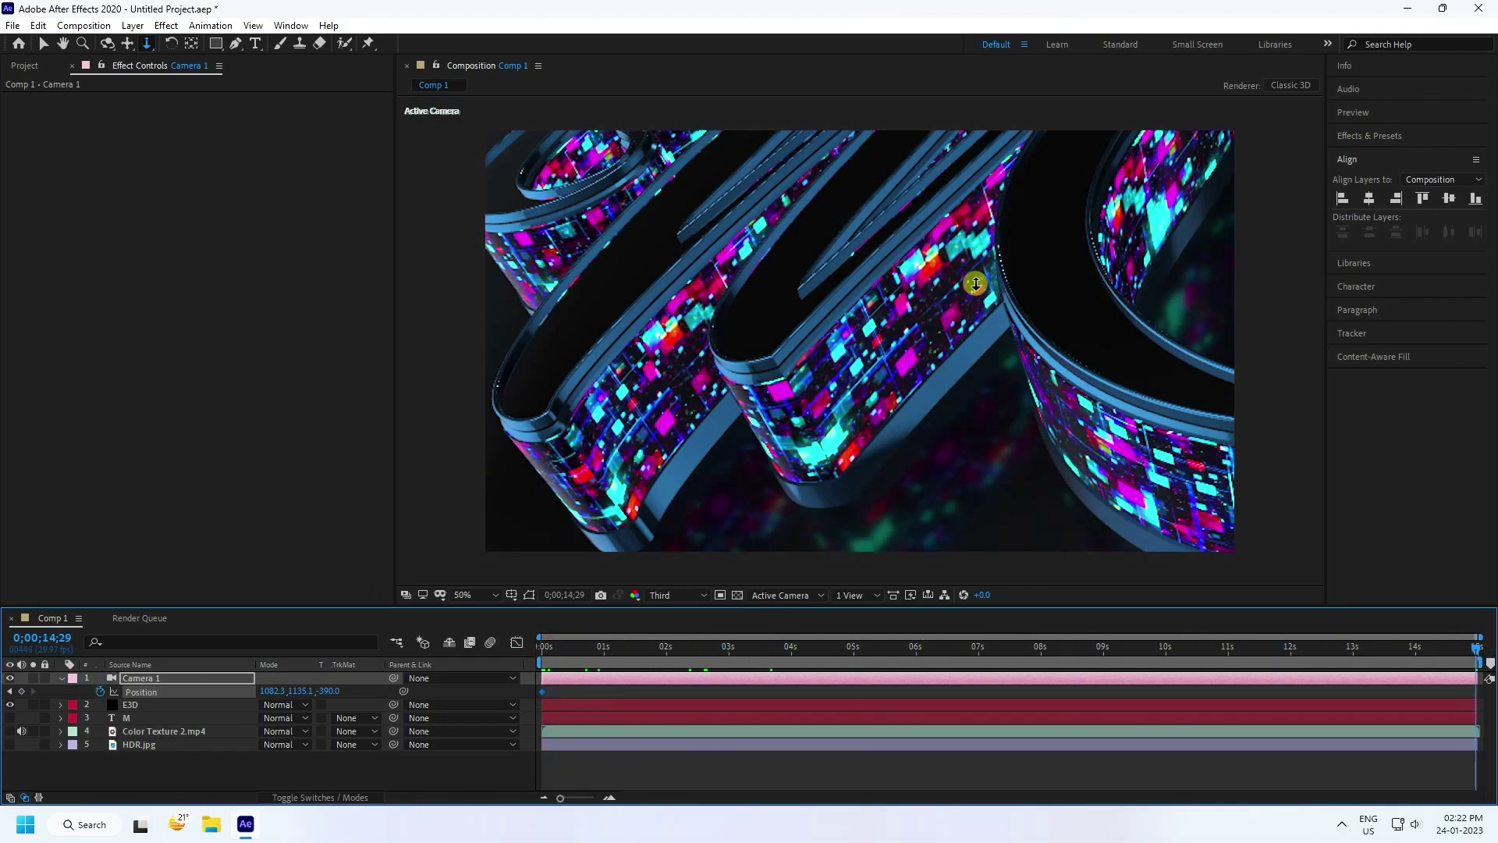
pyautogui.moveTo(976, 283); pyautogui.dragTo(926, 408)
pyautogui.scroll(2, 928, 382)
pyautogui.press('c')
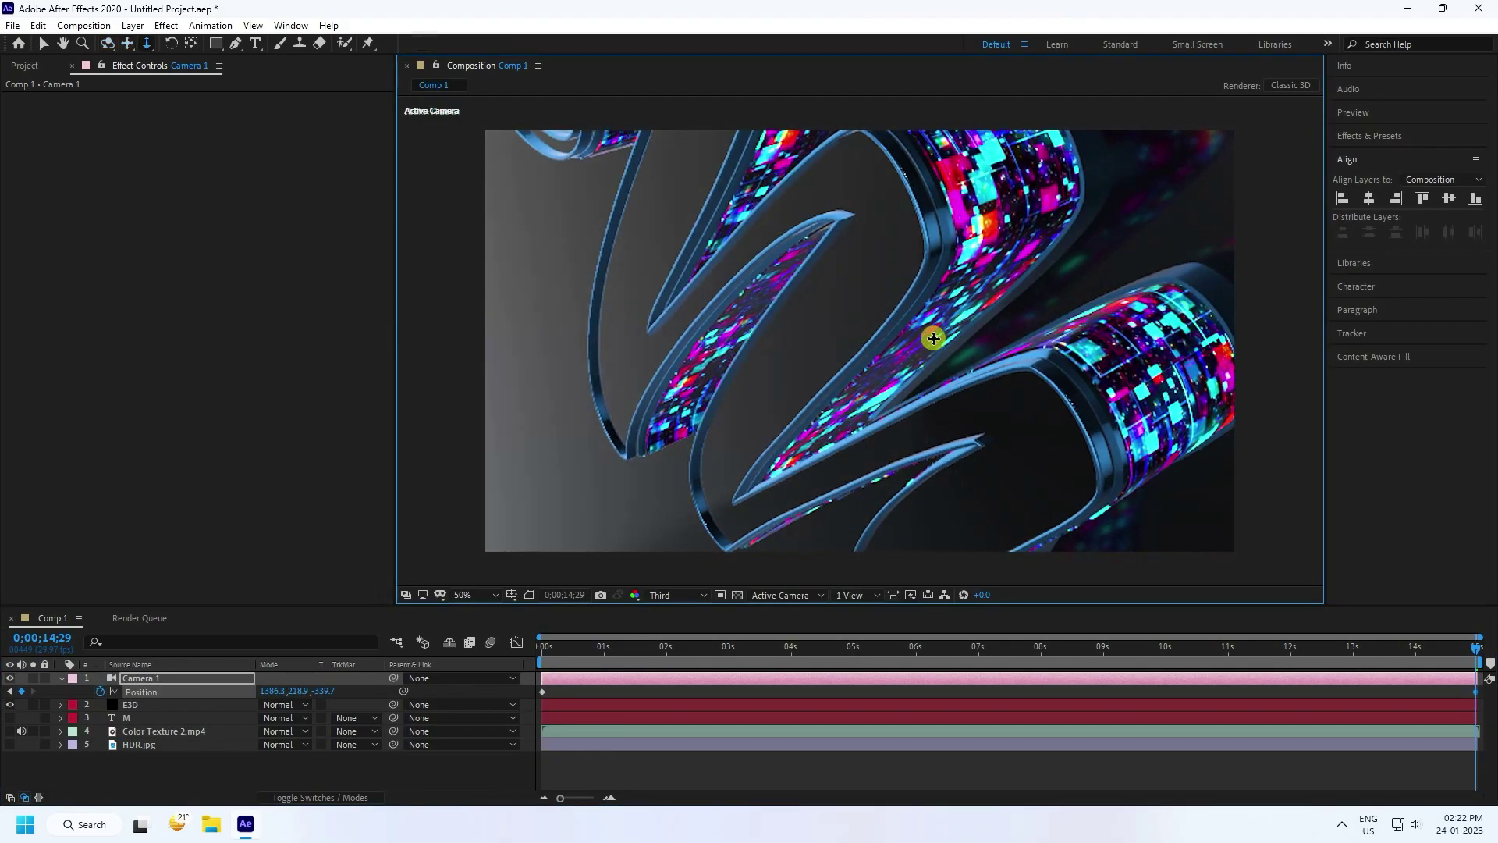
pyautogui.press('c')
pyautogui.moveTo(926, 361); pyautogui.dragTo(887, 426)
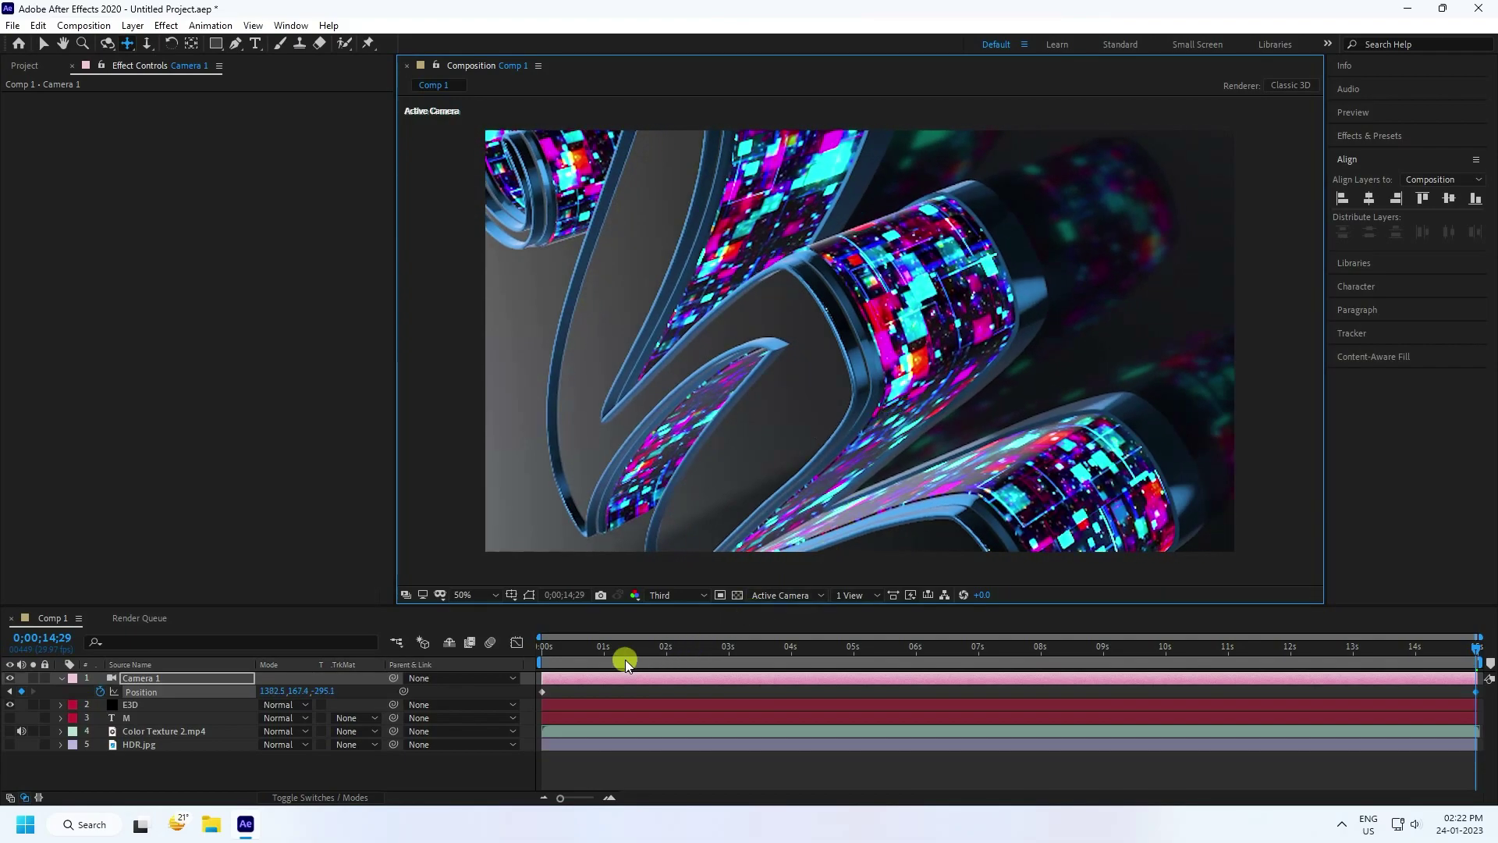
# Preview the camera move and restore Full preview resolution.
pyautogui.moveTo(571, 644); pyautogui.dragTo(544, 644)
pyautogui.press('space')
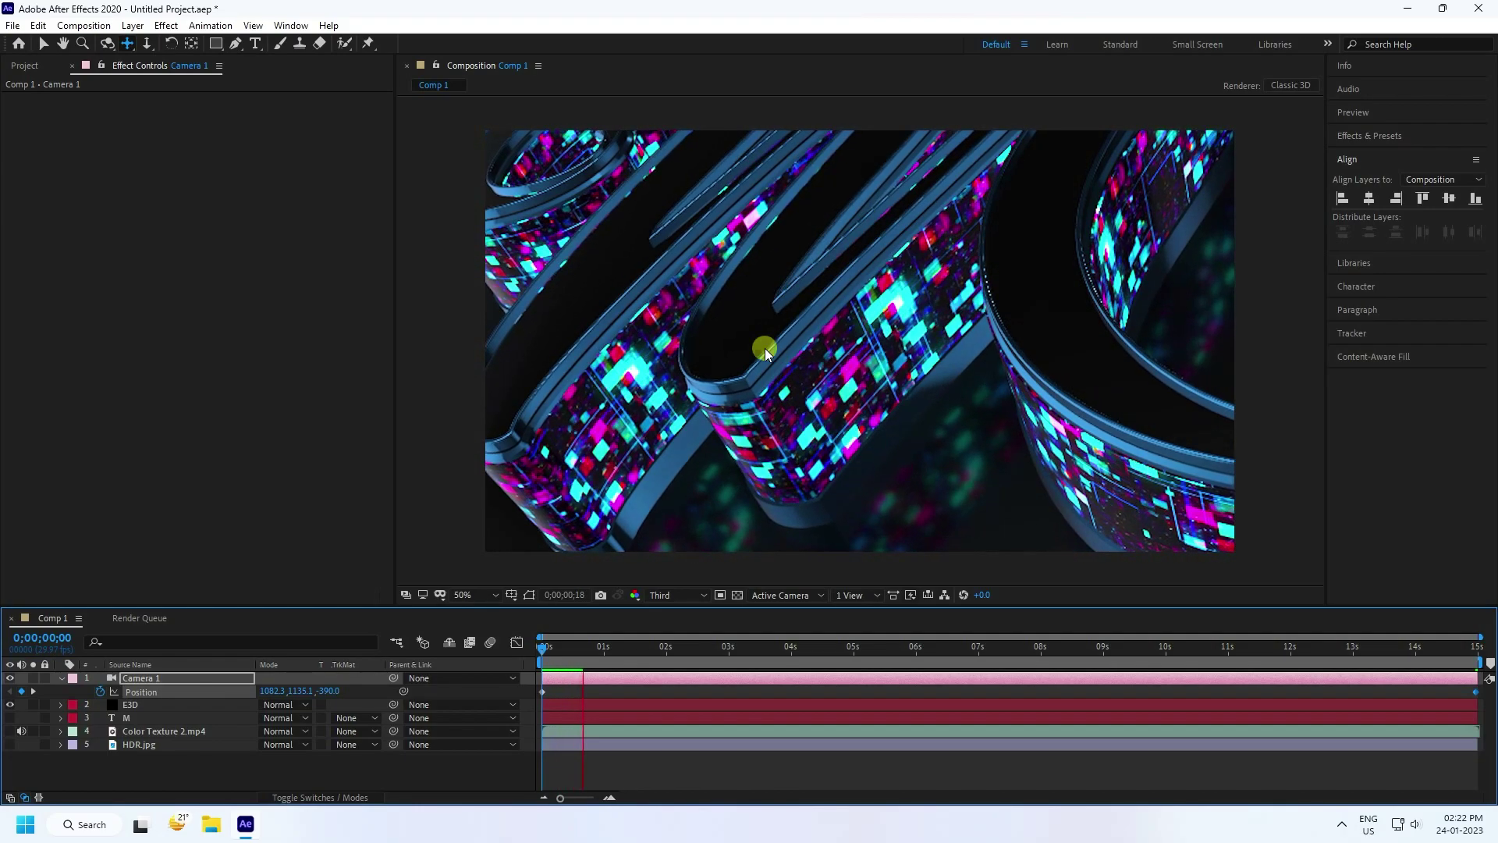
pyautogui.click(607, 662)
pyautogui.moveTo(608, 662); pyautogui.dragTo(395, 678)
pyautogui.click(673, 595)
pyautogui.click(671, 632)
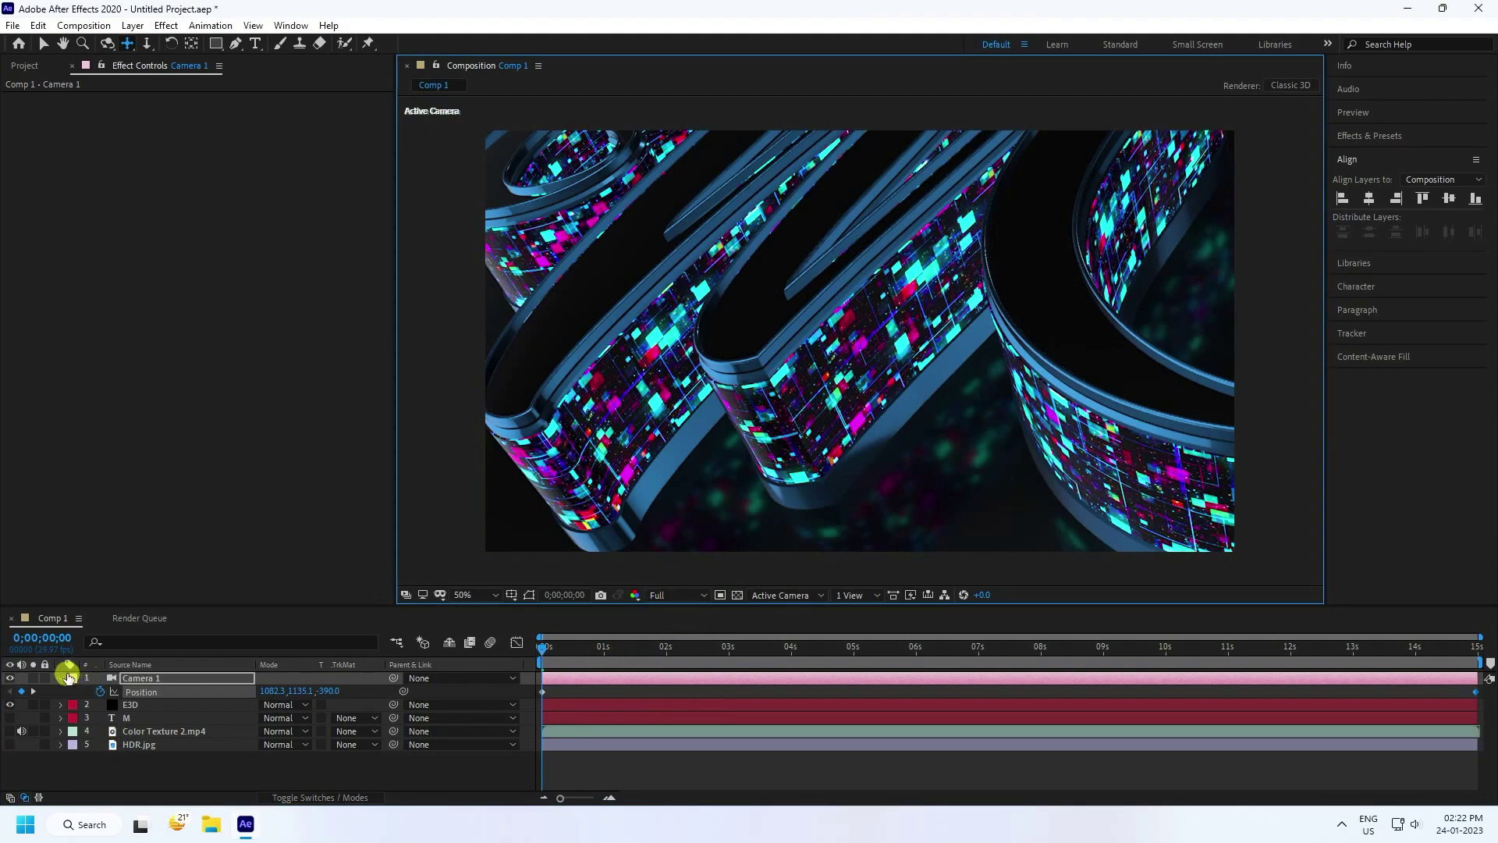
pyautogui.click(63, 677)
# Apply Glow to the E3D layer with Threshold 60%, Radius 70 and Intensity 1.0.
pyautogui.click(143, 691)
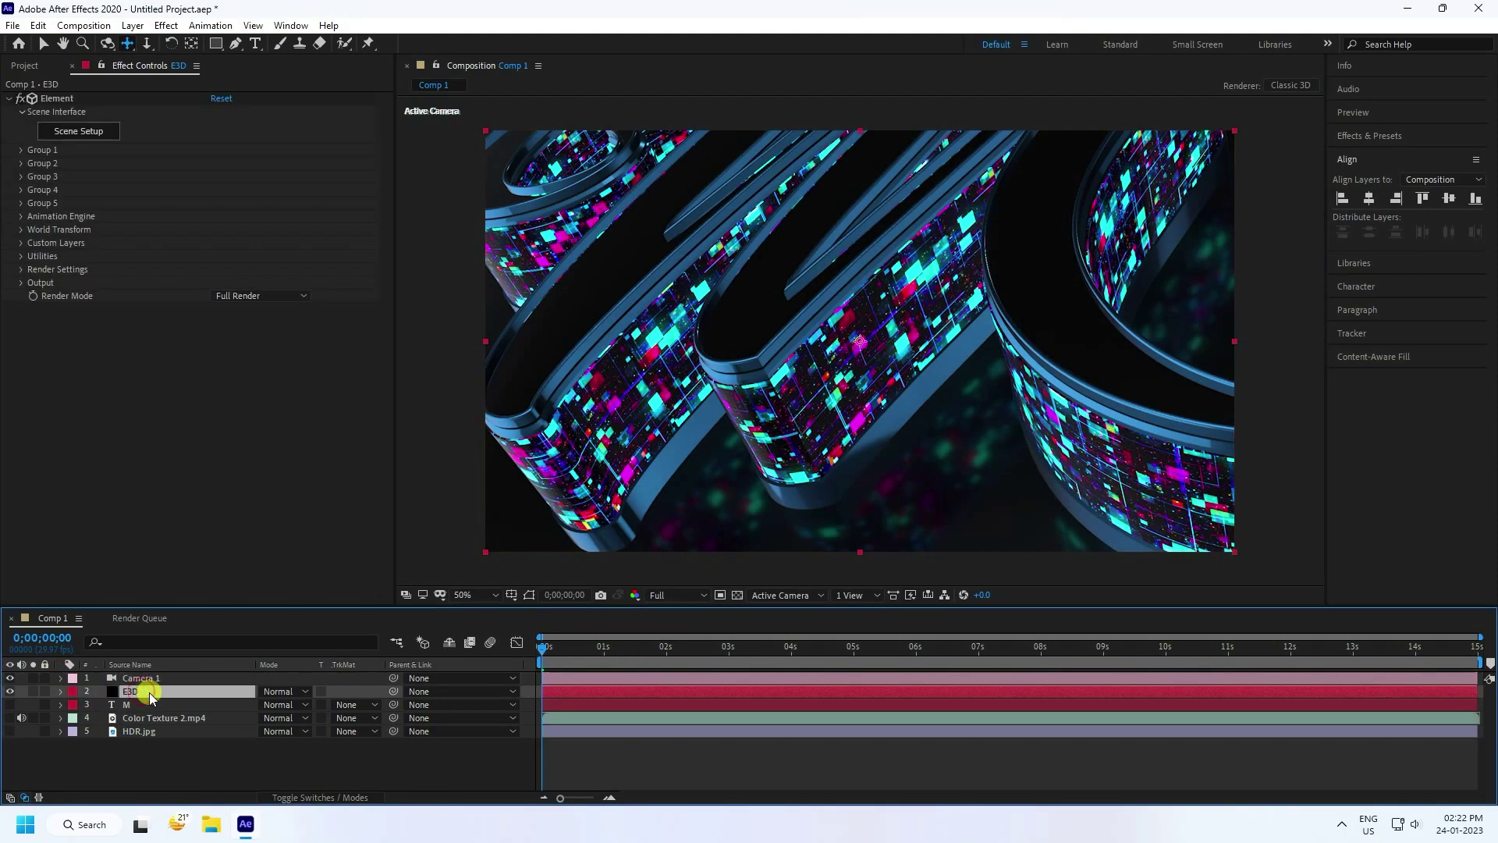
pyautogui.click(1340, 135)
pyautogui.click(1388, 153)
pyautogui.write('glow')
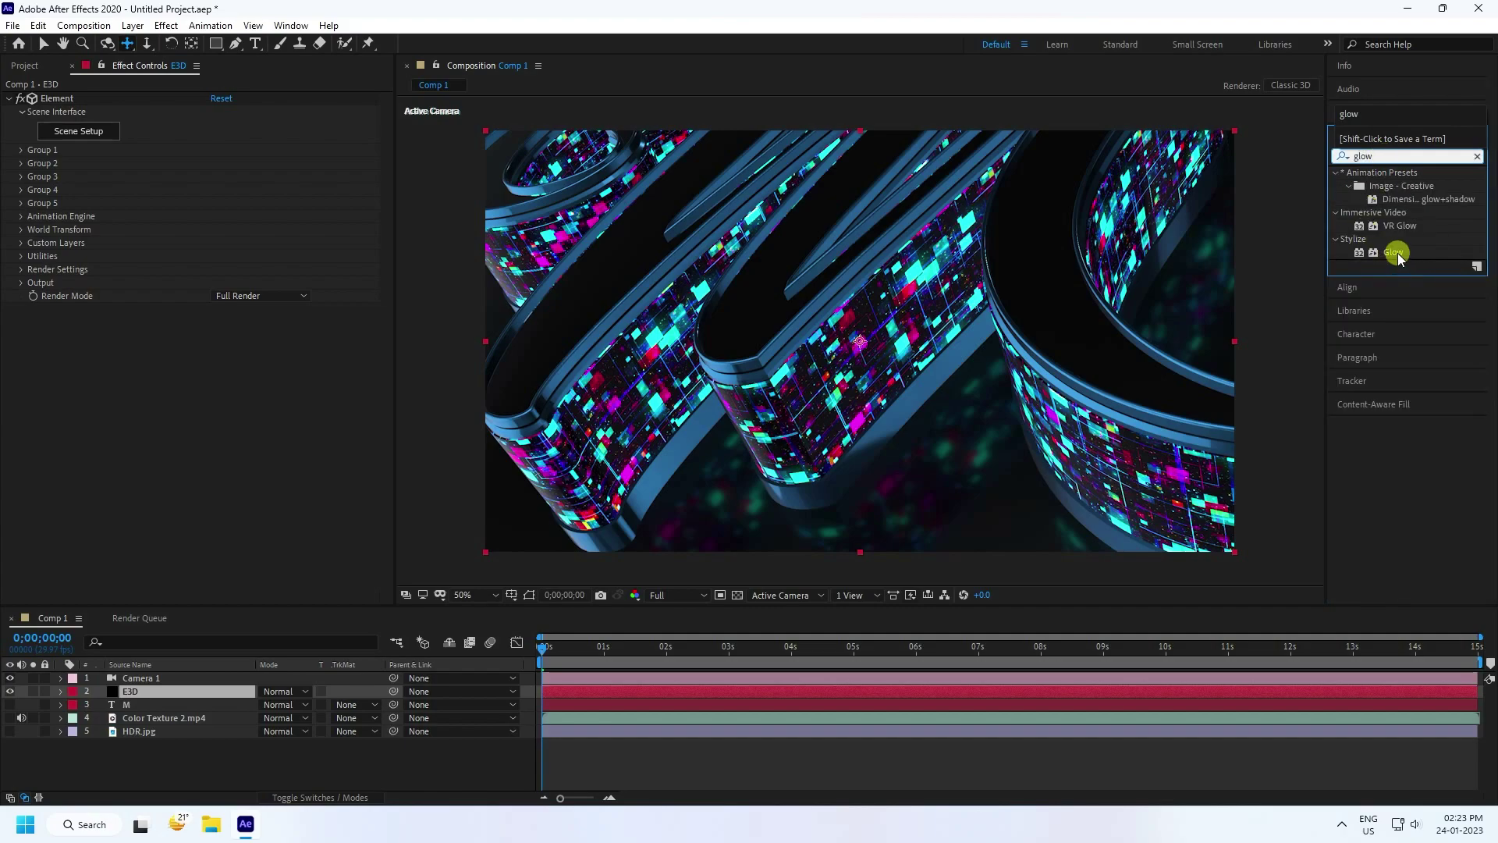
pyautogui.moveTo(1398, 258); pyautogui.dragTo(122, 421)
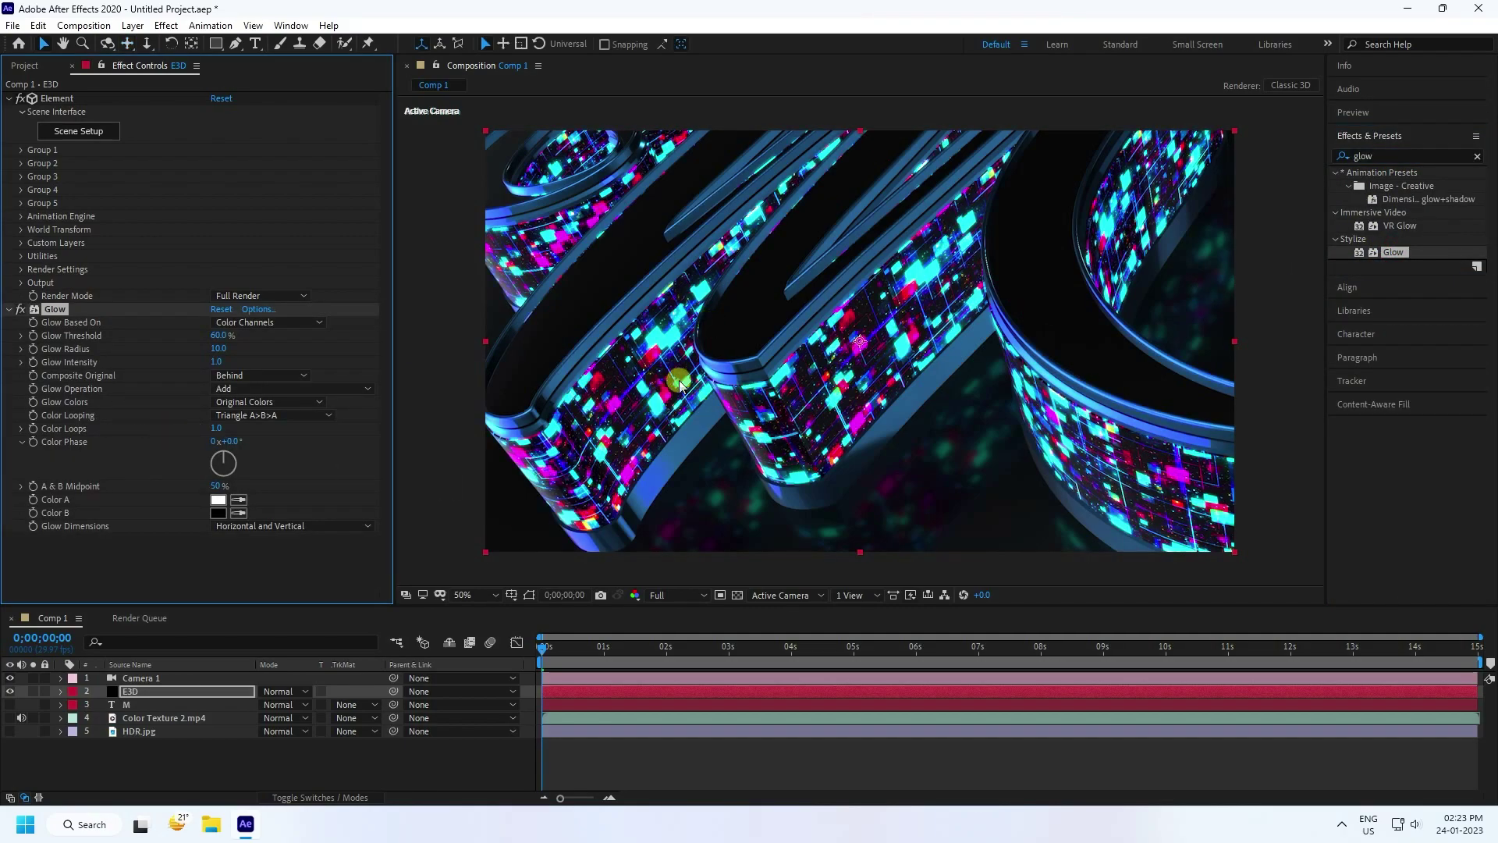
pyautogui.click(218, 348)
pyautogui.click(218, 362)
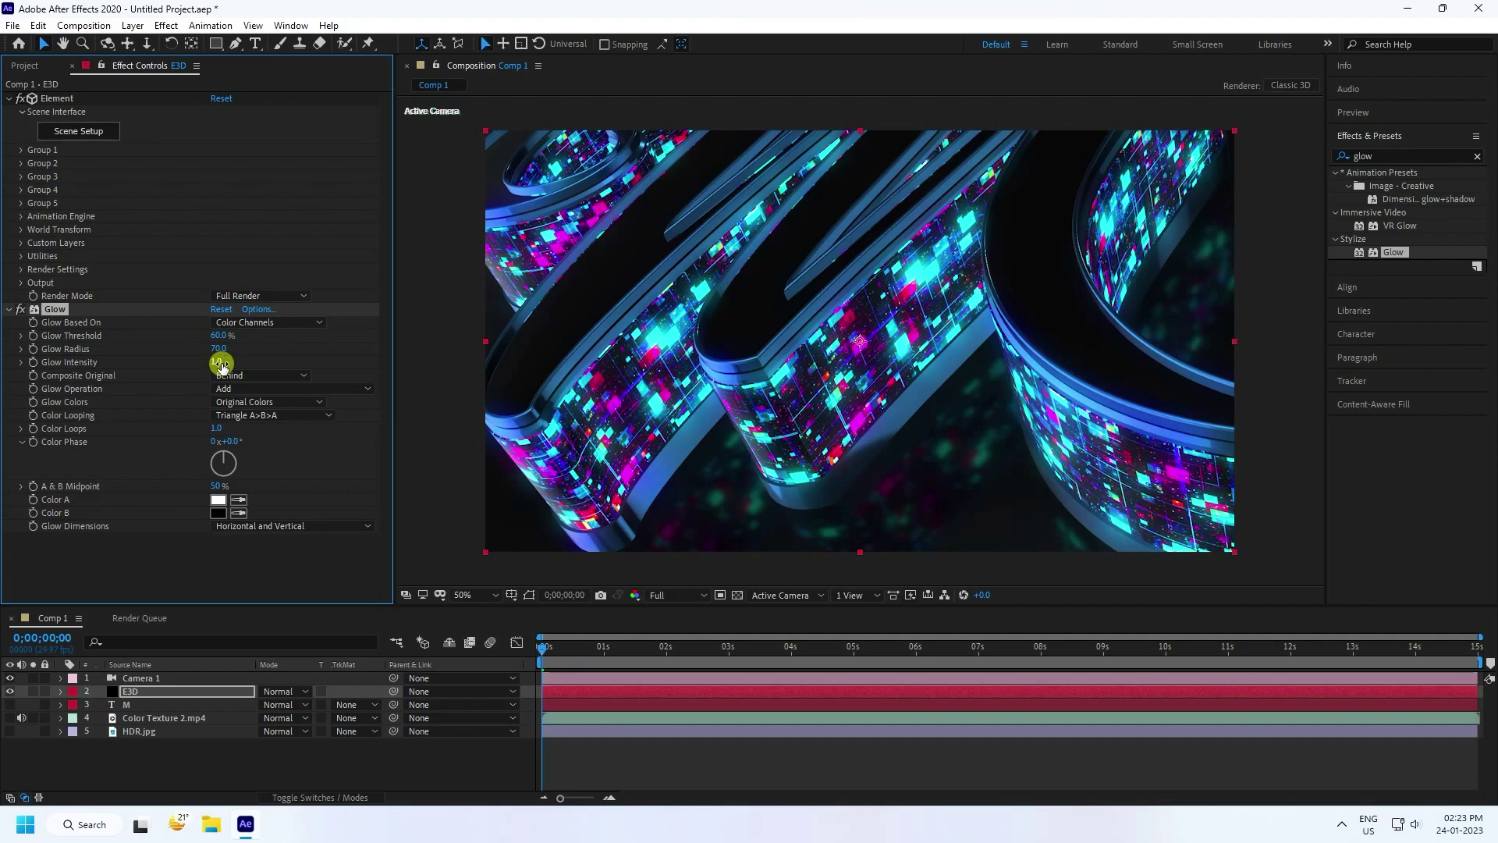
pyautogui.click(9, 309)
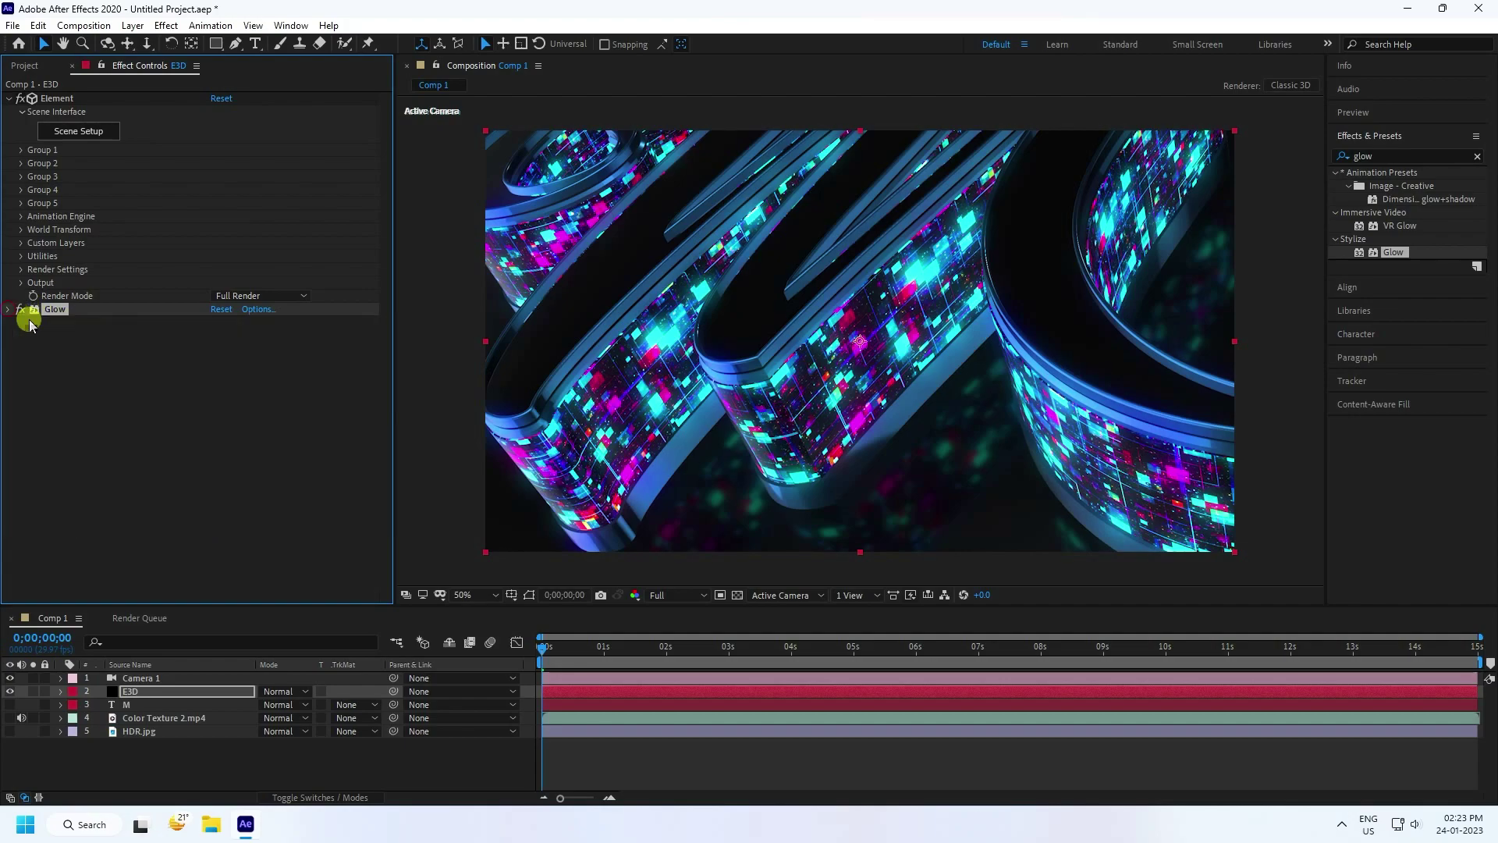
pyautogui.click(1402, 156)
# Add Hue/Saturation to E3D with Master Hue 3° and Master Saturation 40.
pyautogui.write('hue')
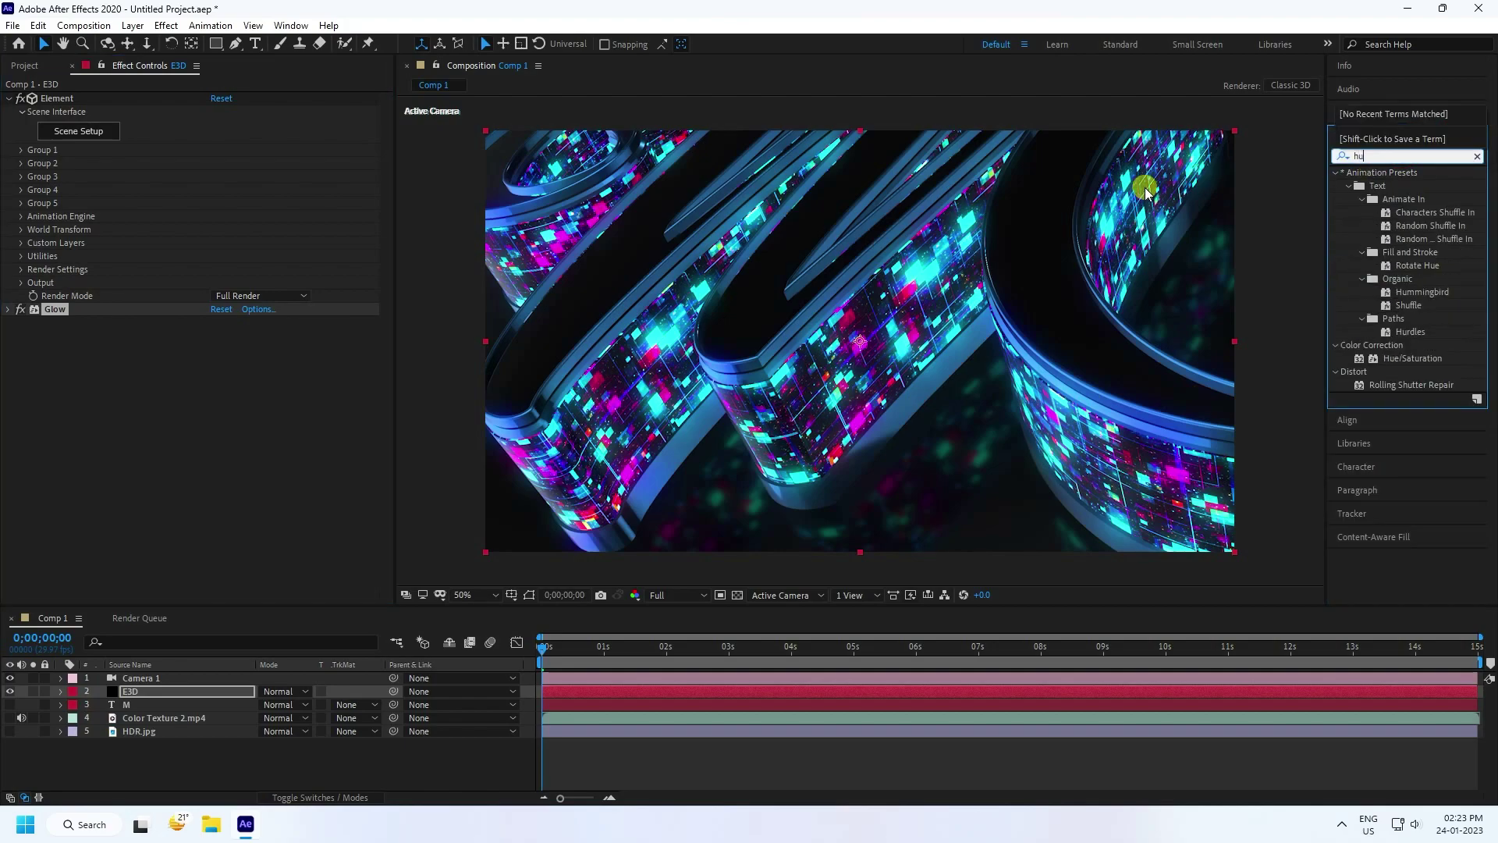
pyautogui.click(1403, 239)
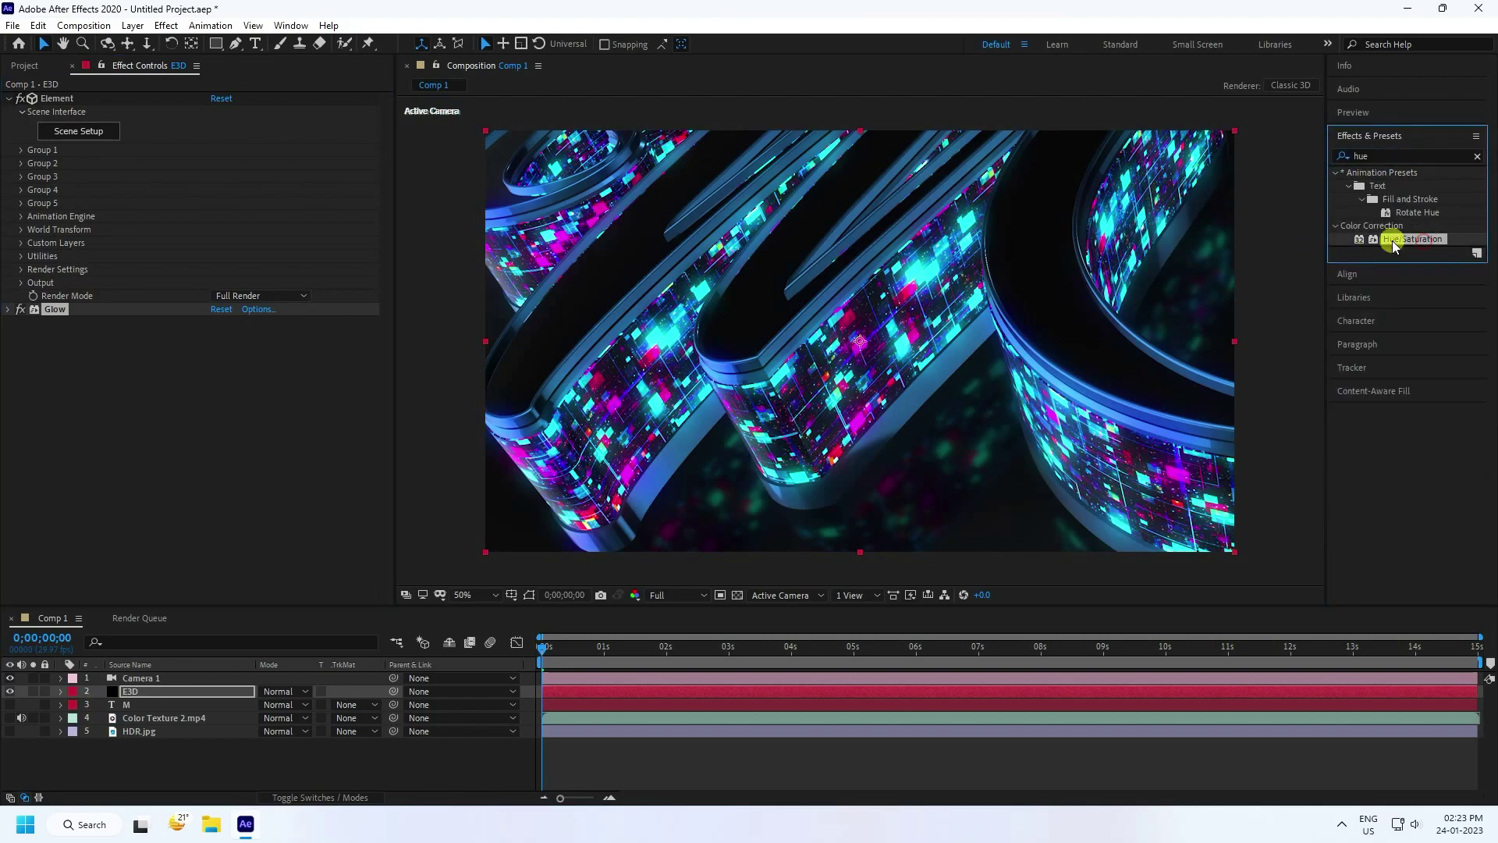
pyautogui.moveTo(1338, 236); pyautogui.dragTo(162, 415)
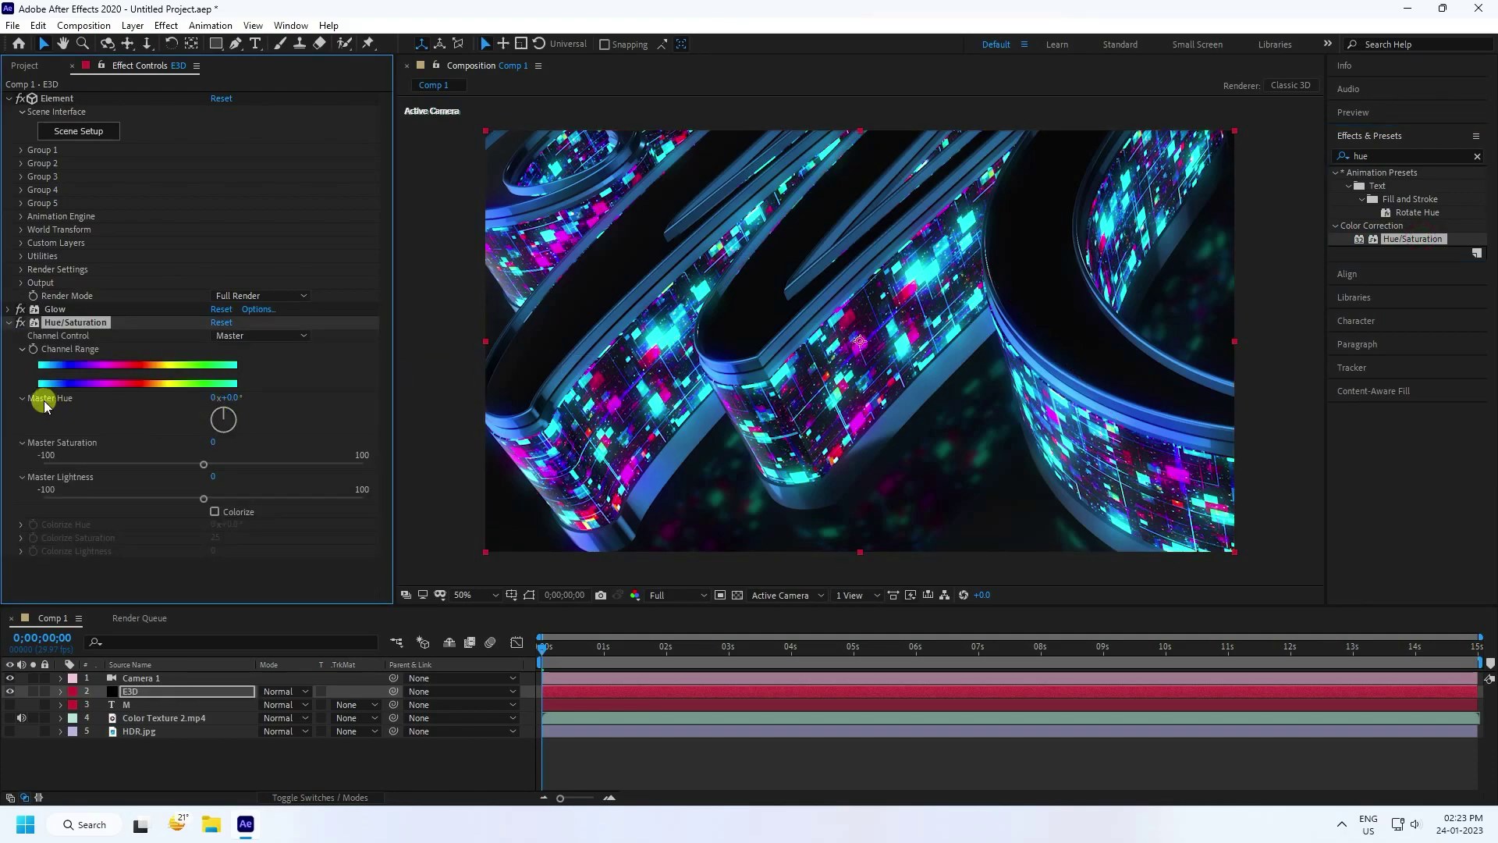
pyautogui.write('3')
pyautogui.press('Return')
pyautogui.press('/')
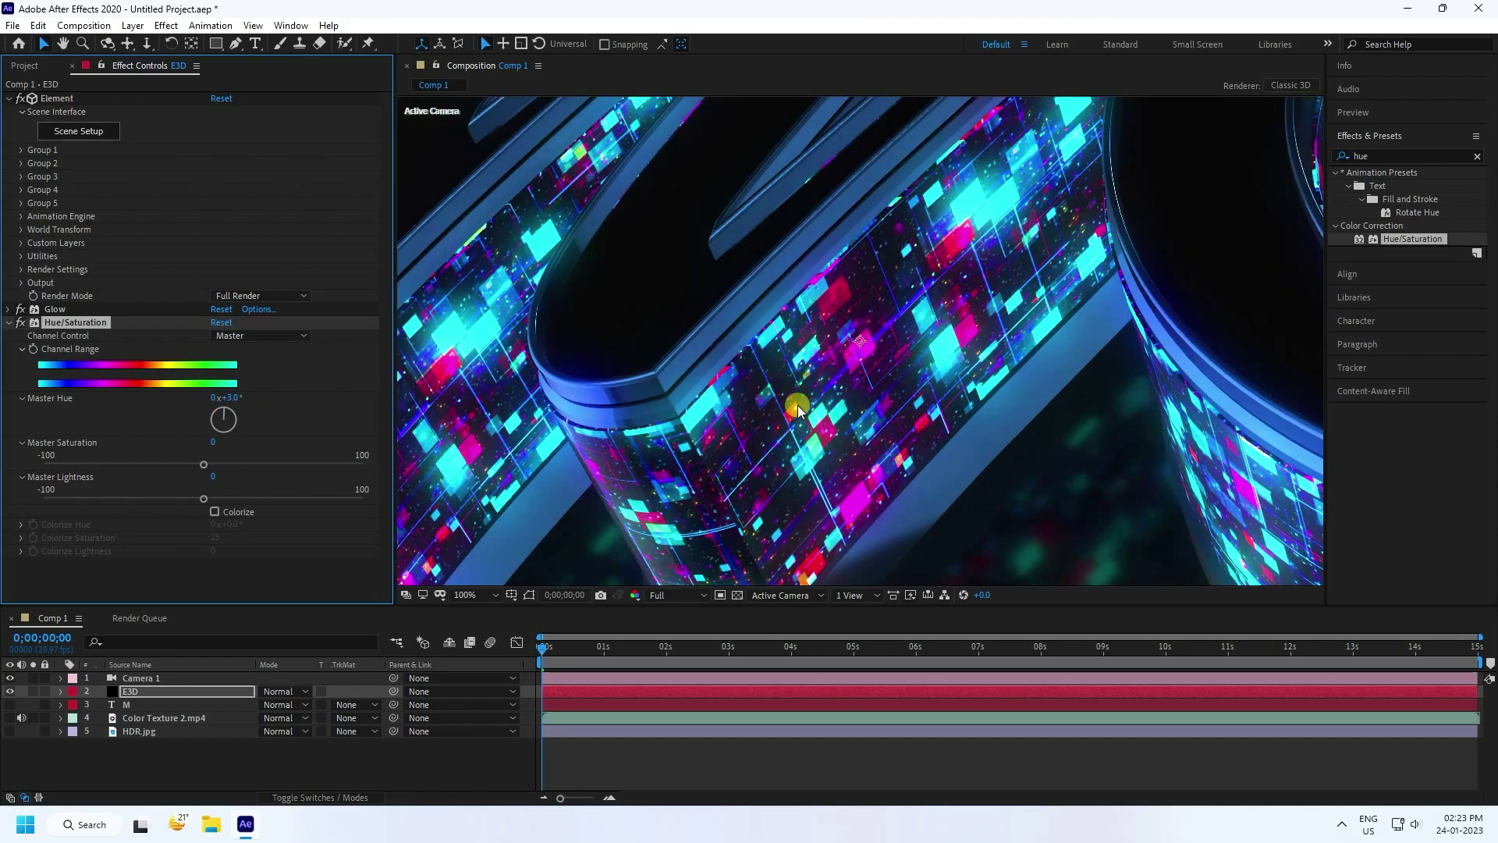
pyautogui.press(',')
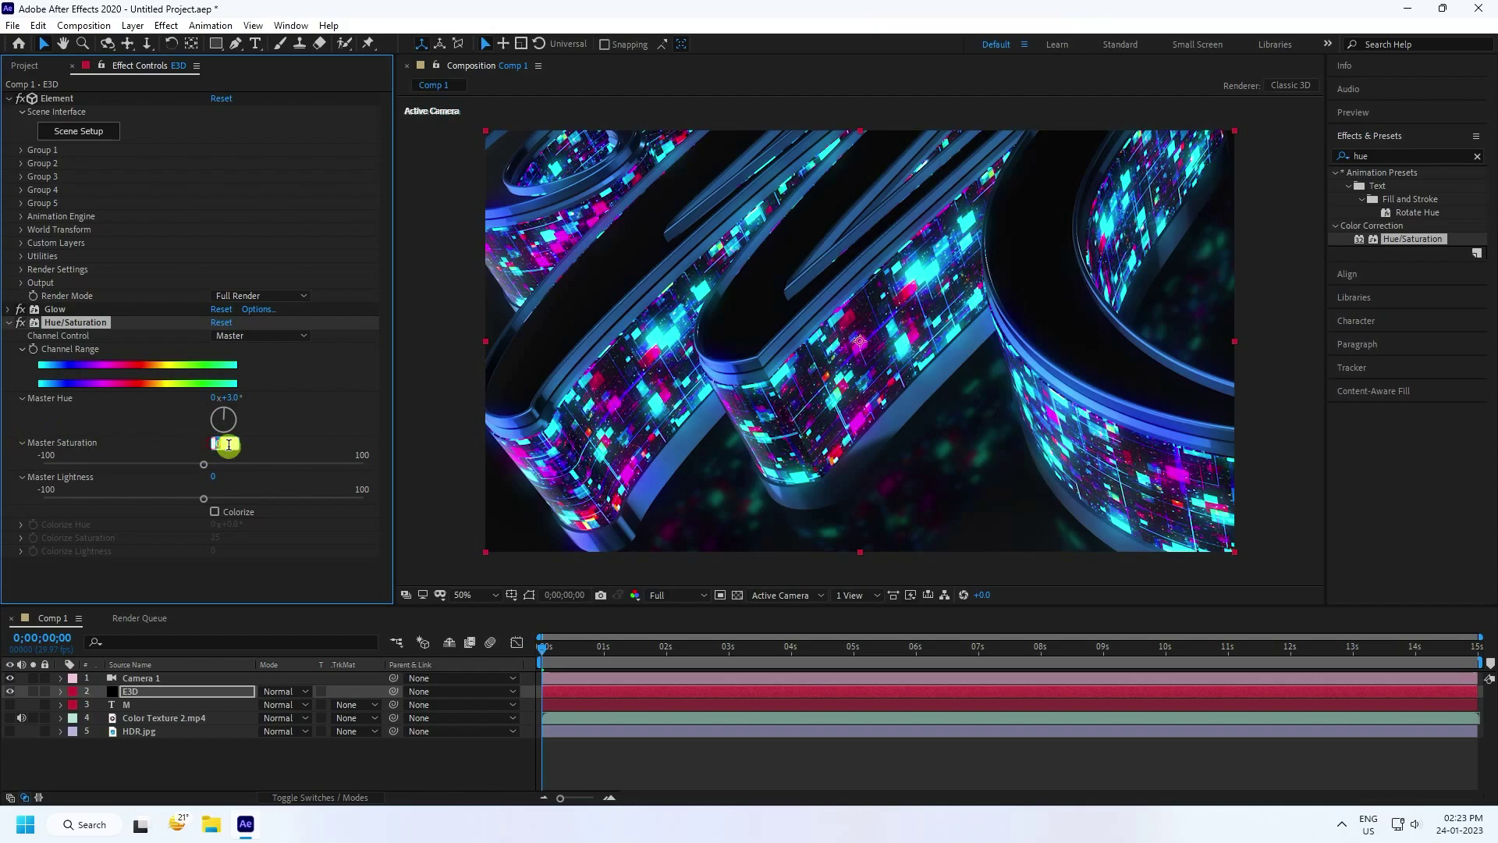
pyautogui.press('Return')
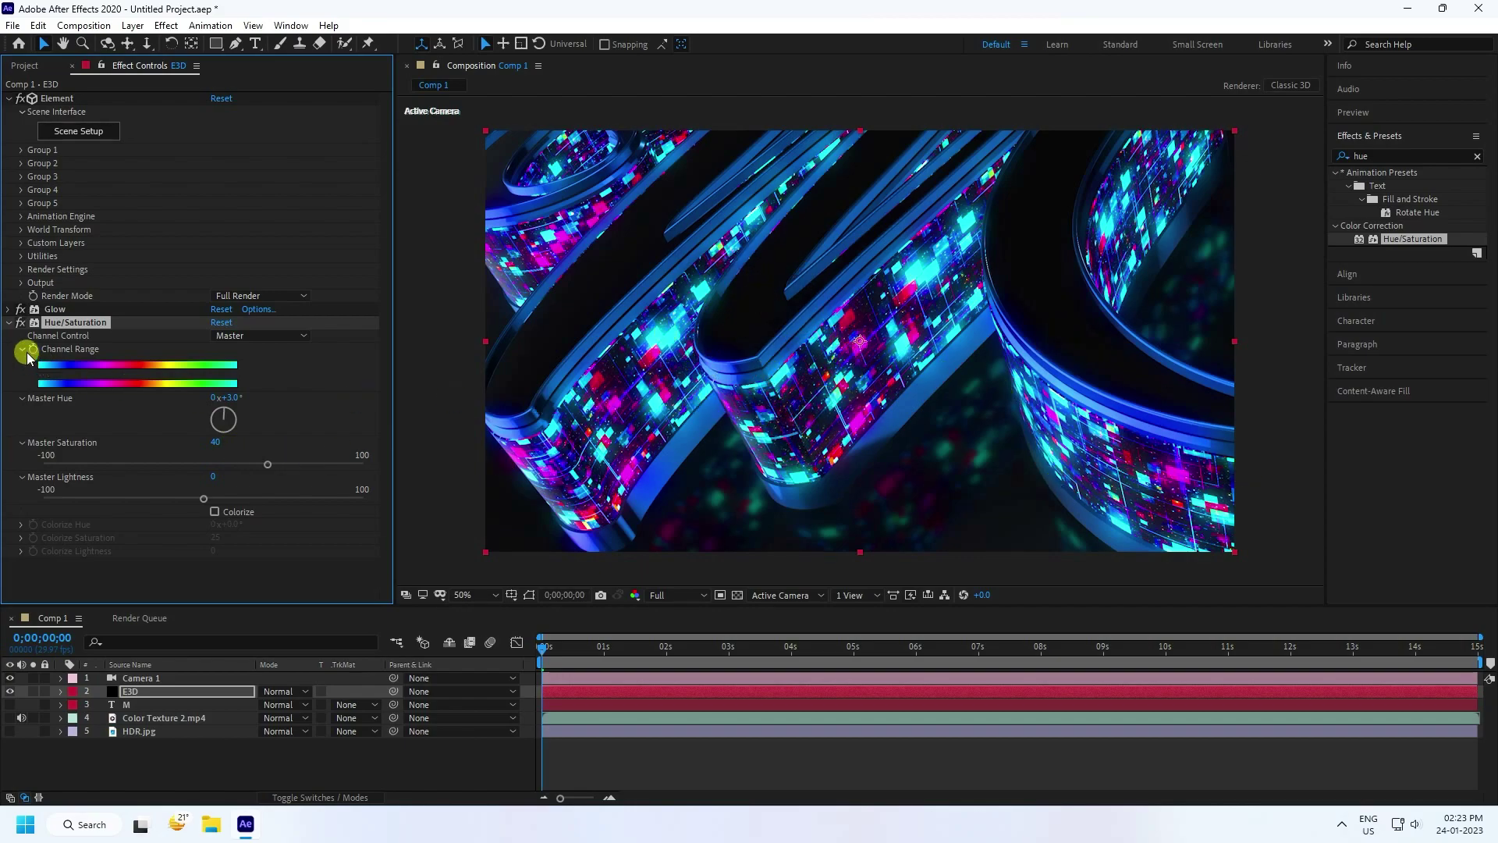
pyautogui.click(6, 322)
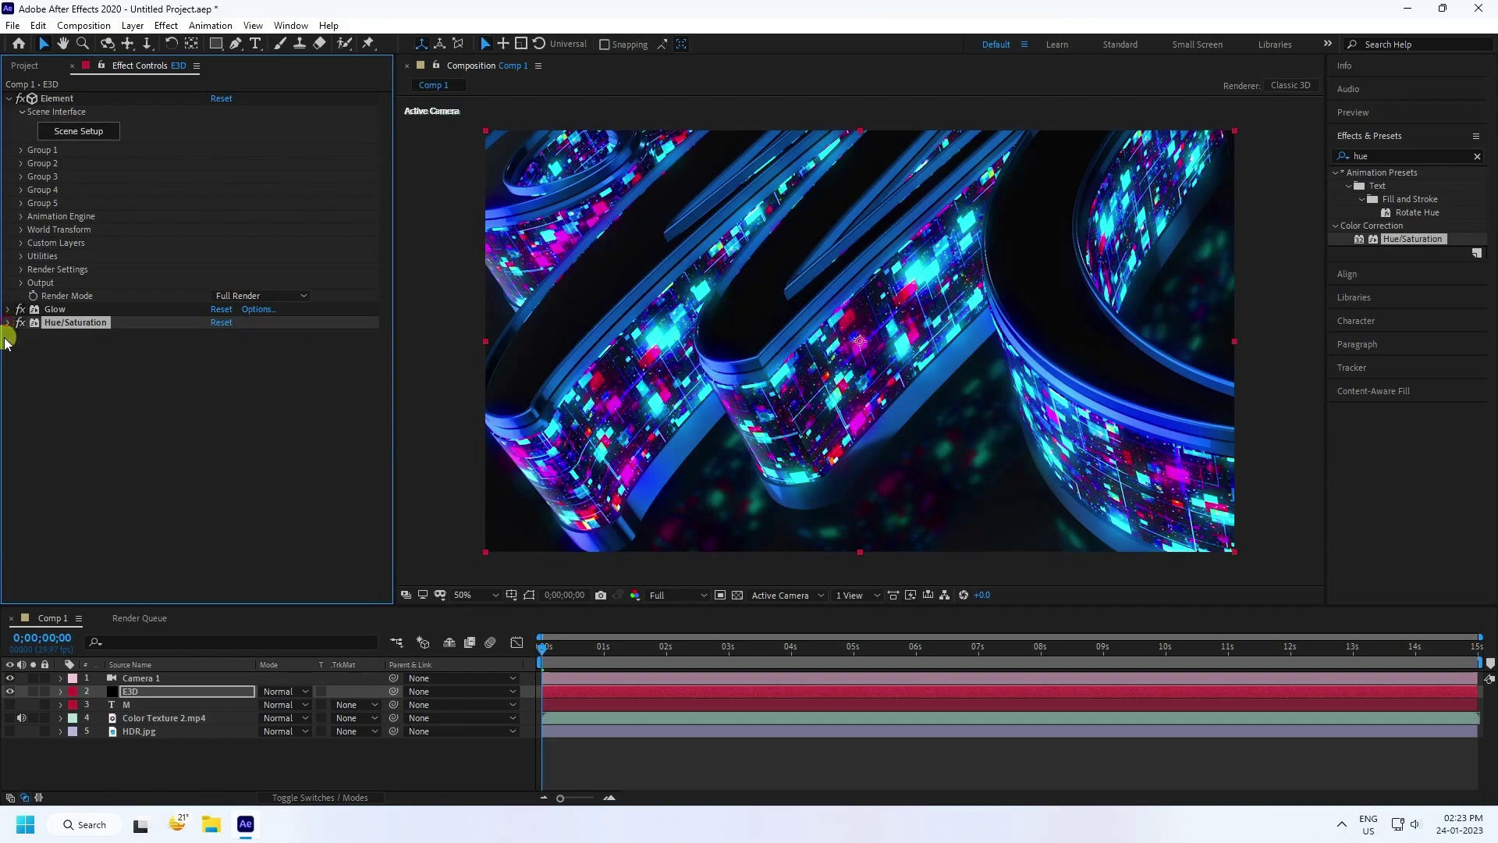
pyautogui.click(21, 269)
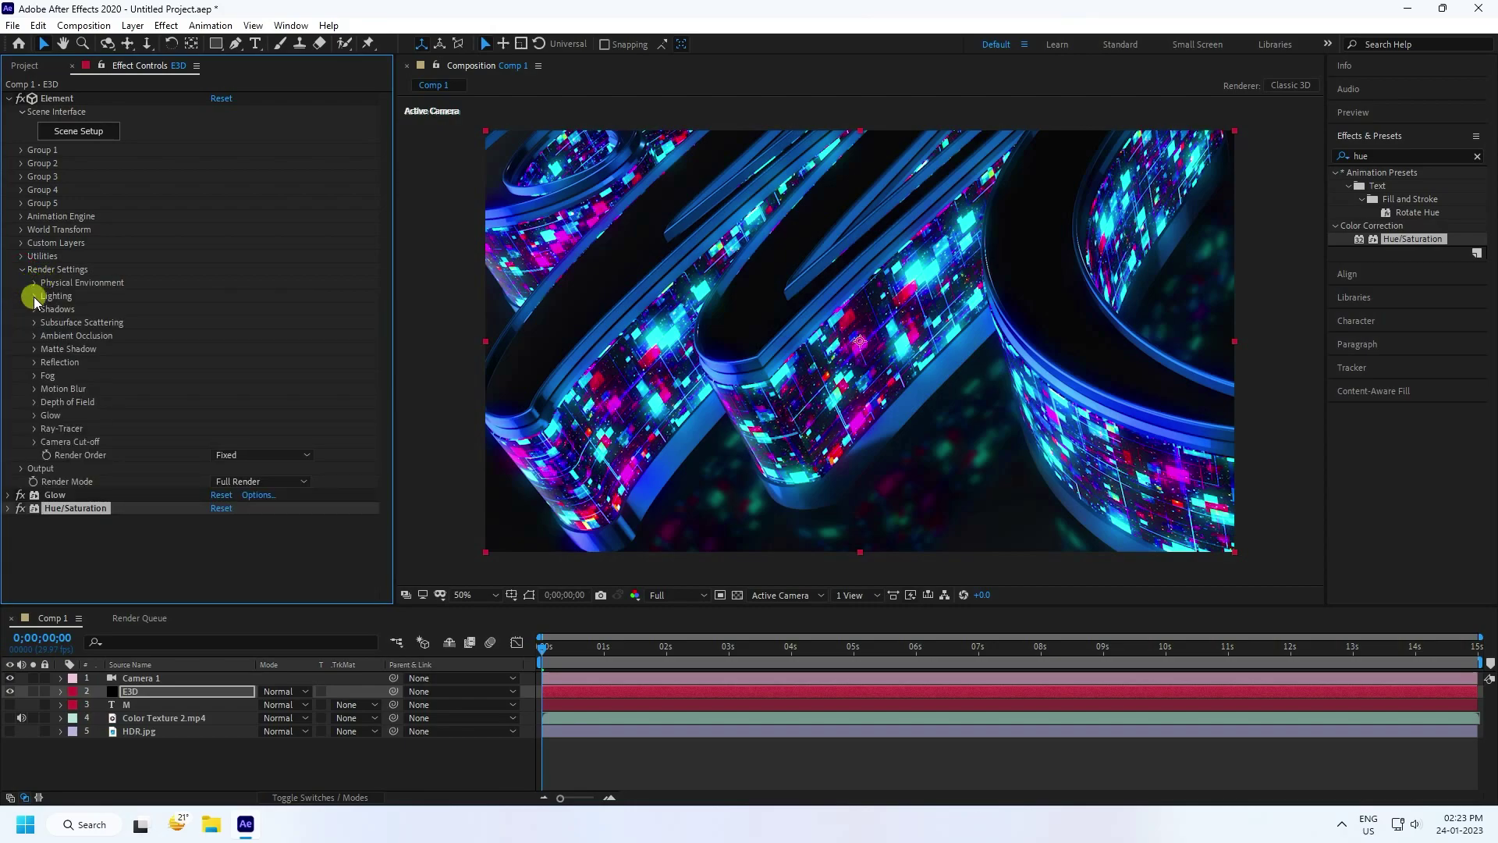
# Set Element's Add Lighting to the Dramatic preset.
pyautogui.click(35, 296)
pyautogui.click(283, 337)
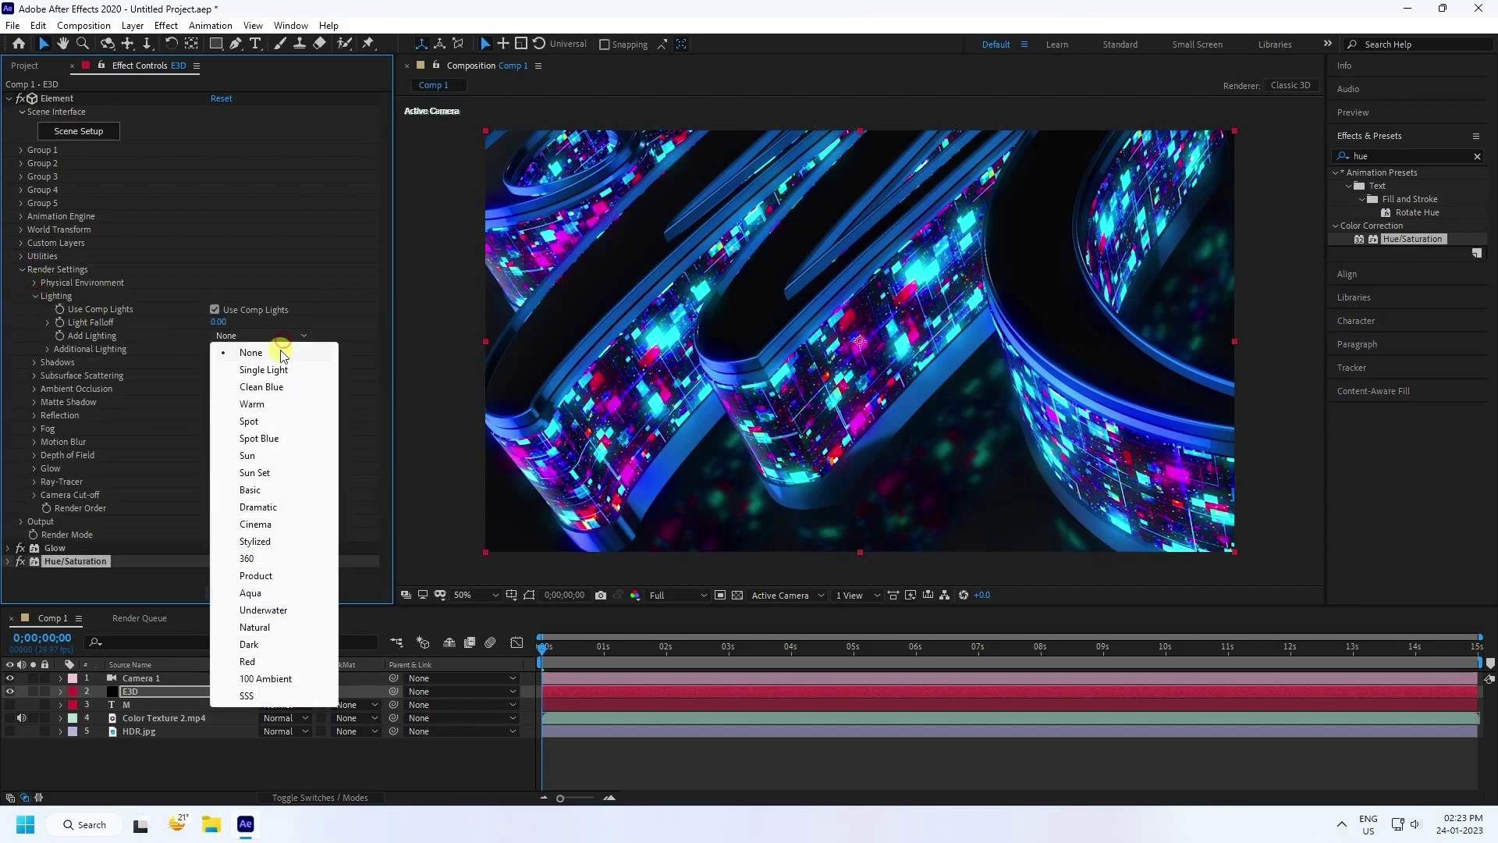
pyautogui.click(269, 508)
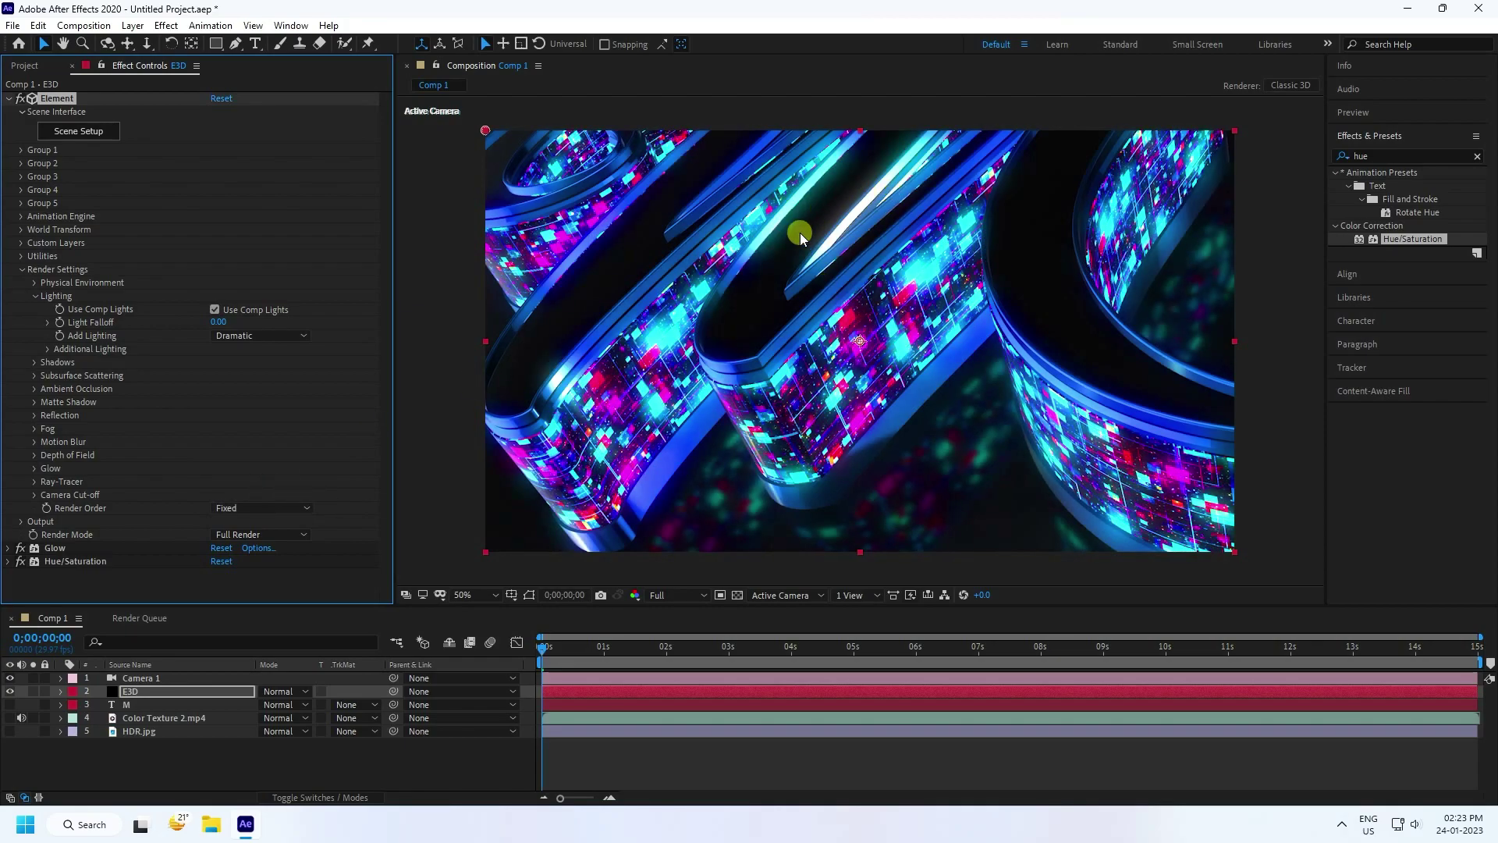
pyautogui.click(31, 296)
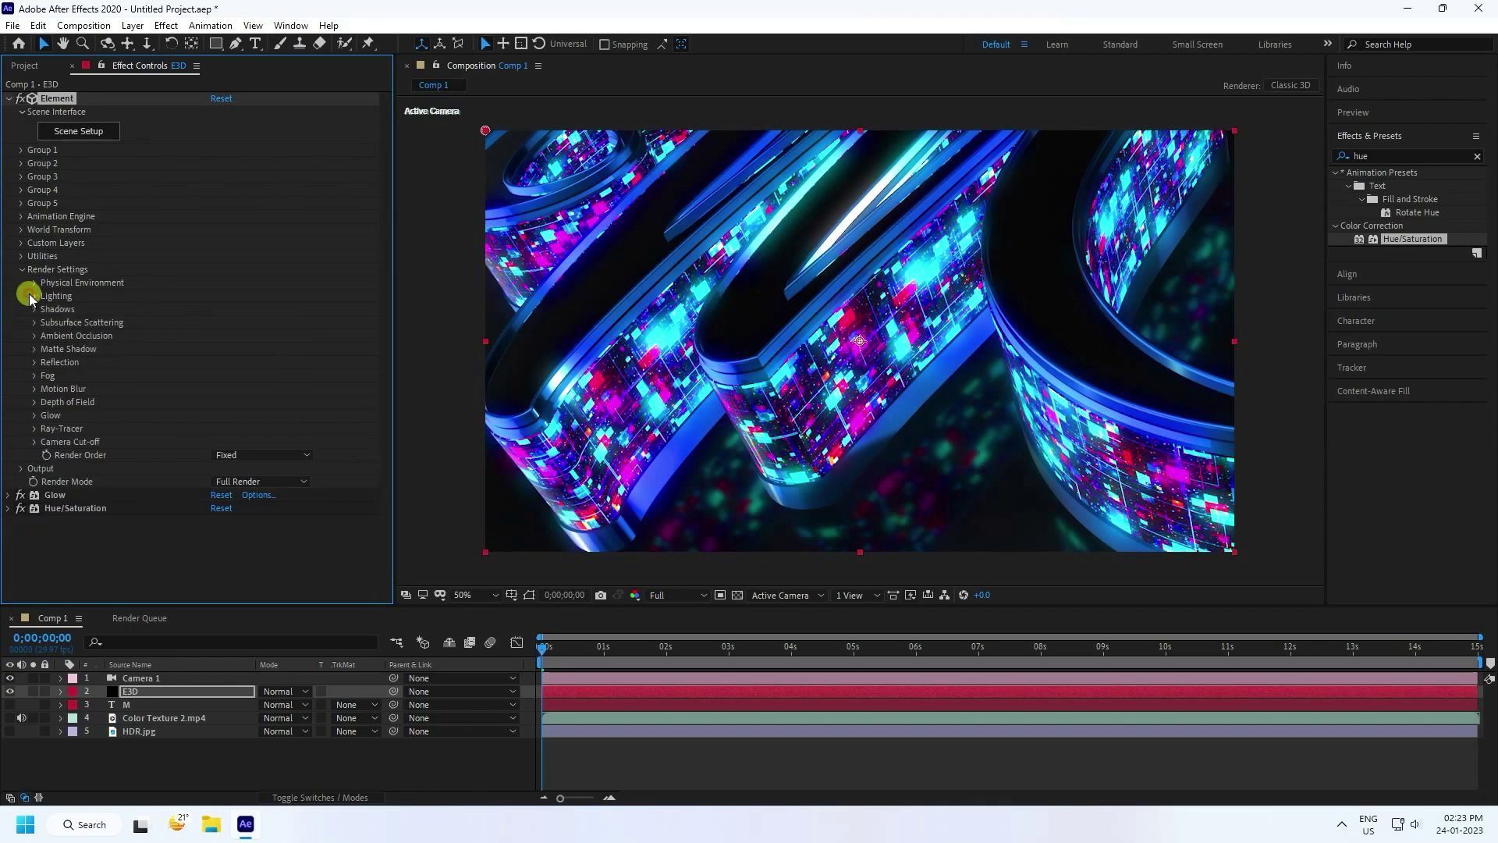
# Enable ambient occlusion with High SSAO quality and SSAO Intensity 5.0.
pyautogui.click(33, 336)
pyautogui.click(216, 349)
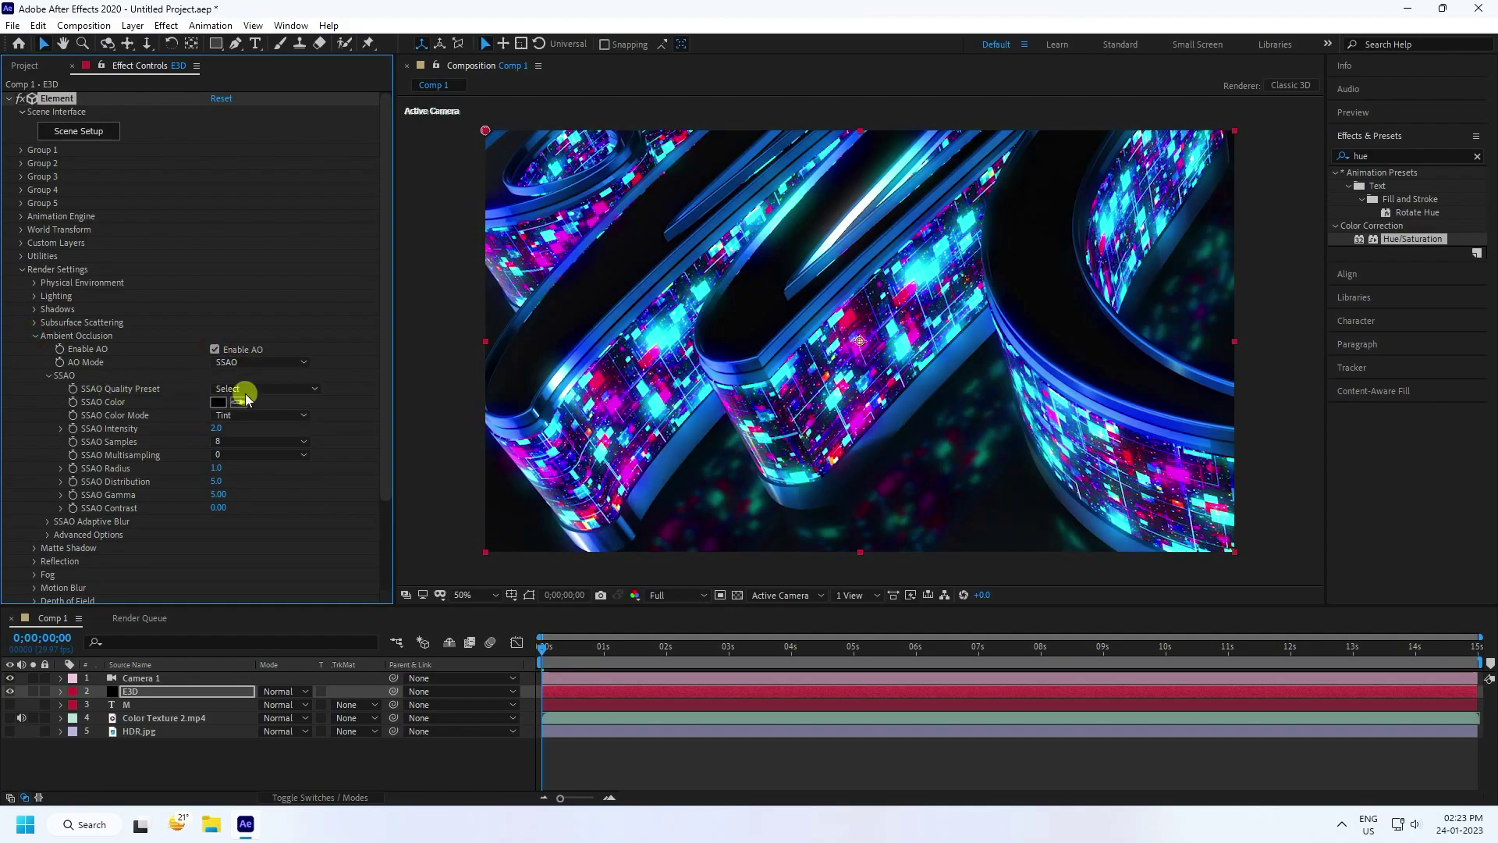
pyautogui.click(277, 389)
pyautogui.click(258, 459)
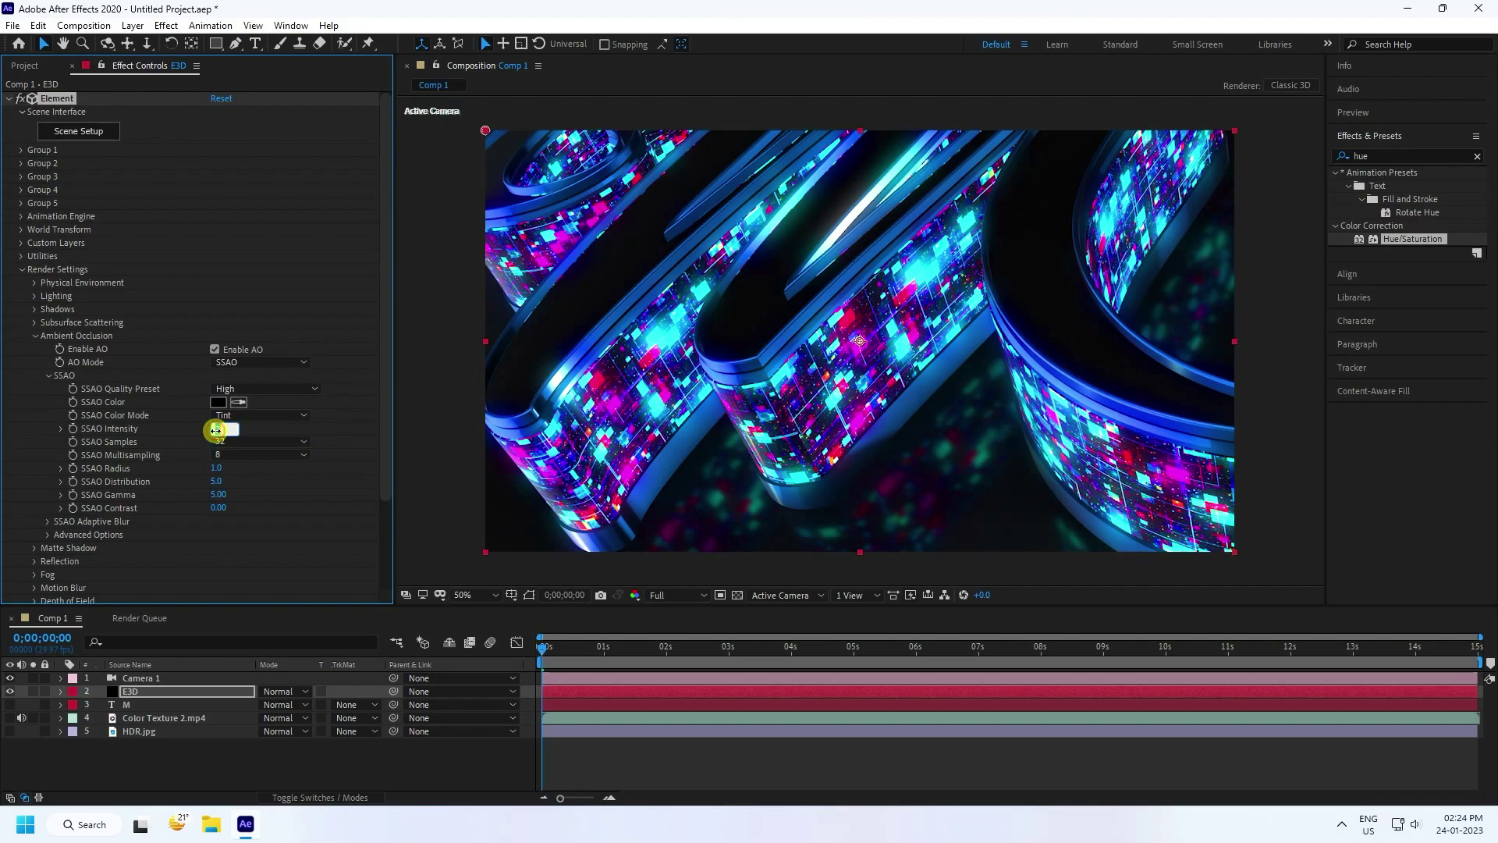
pyautogui.press('Return')
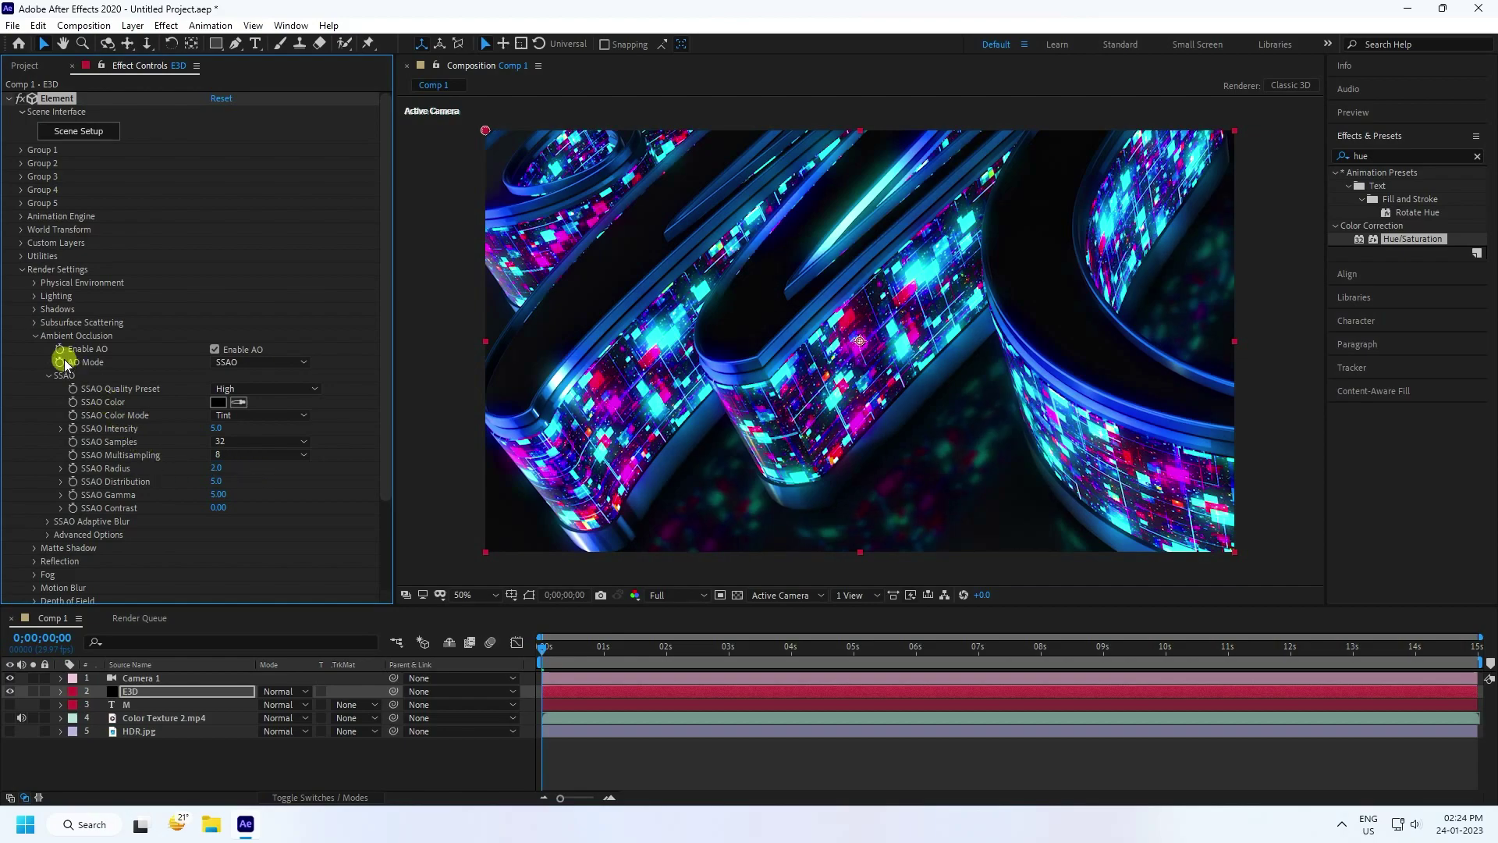
pyautogui.click(34, 335)
pyautogui.click(172, 753)
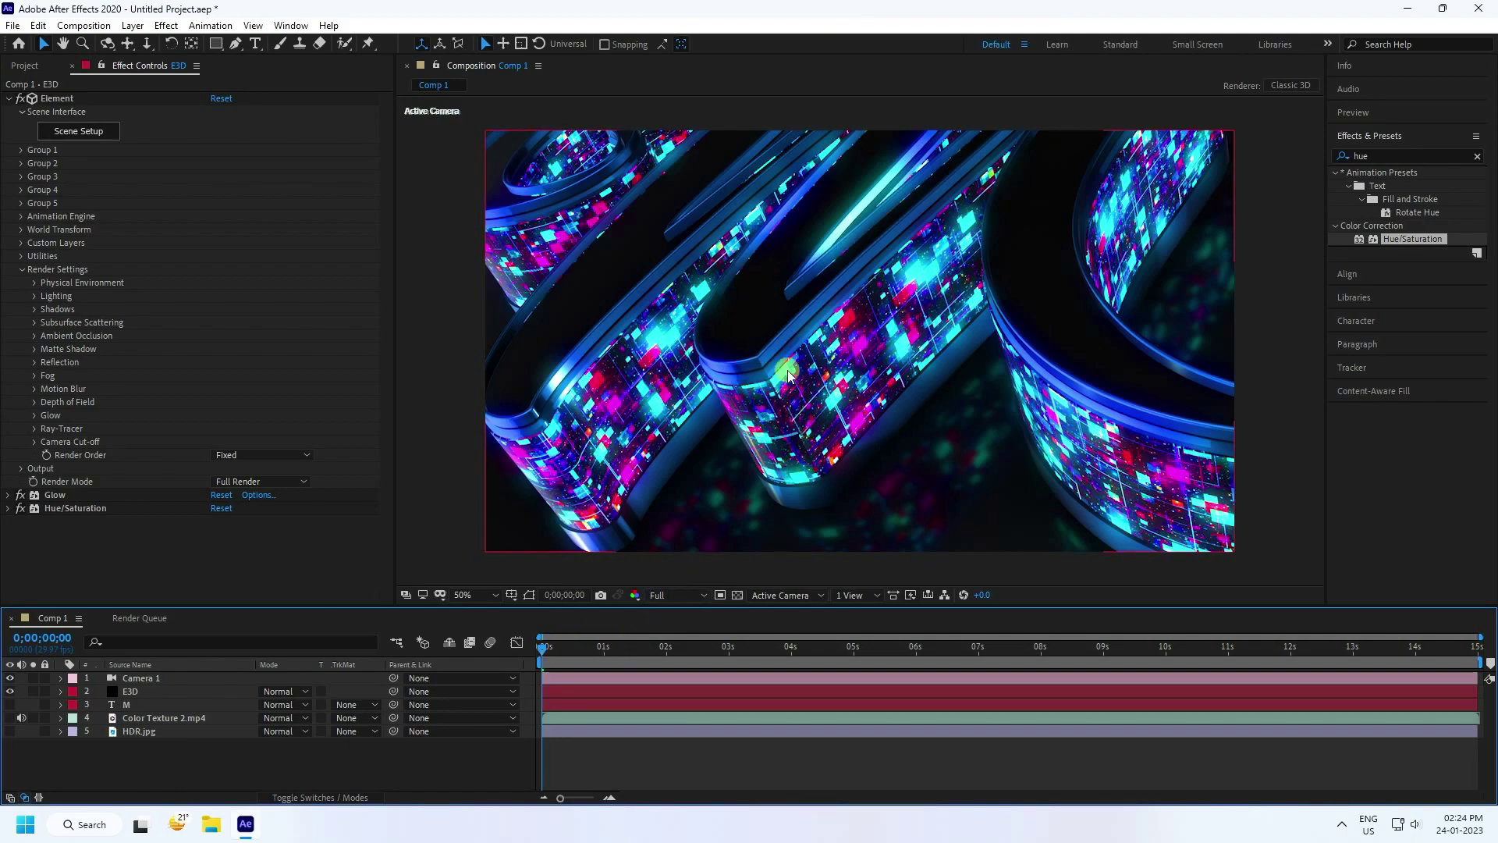
# Preview Comp 1 from its first frame, then duplicate the Glow effect.
pyautogui.click(1352, 113)
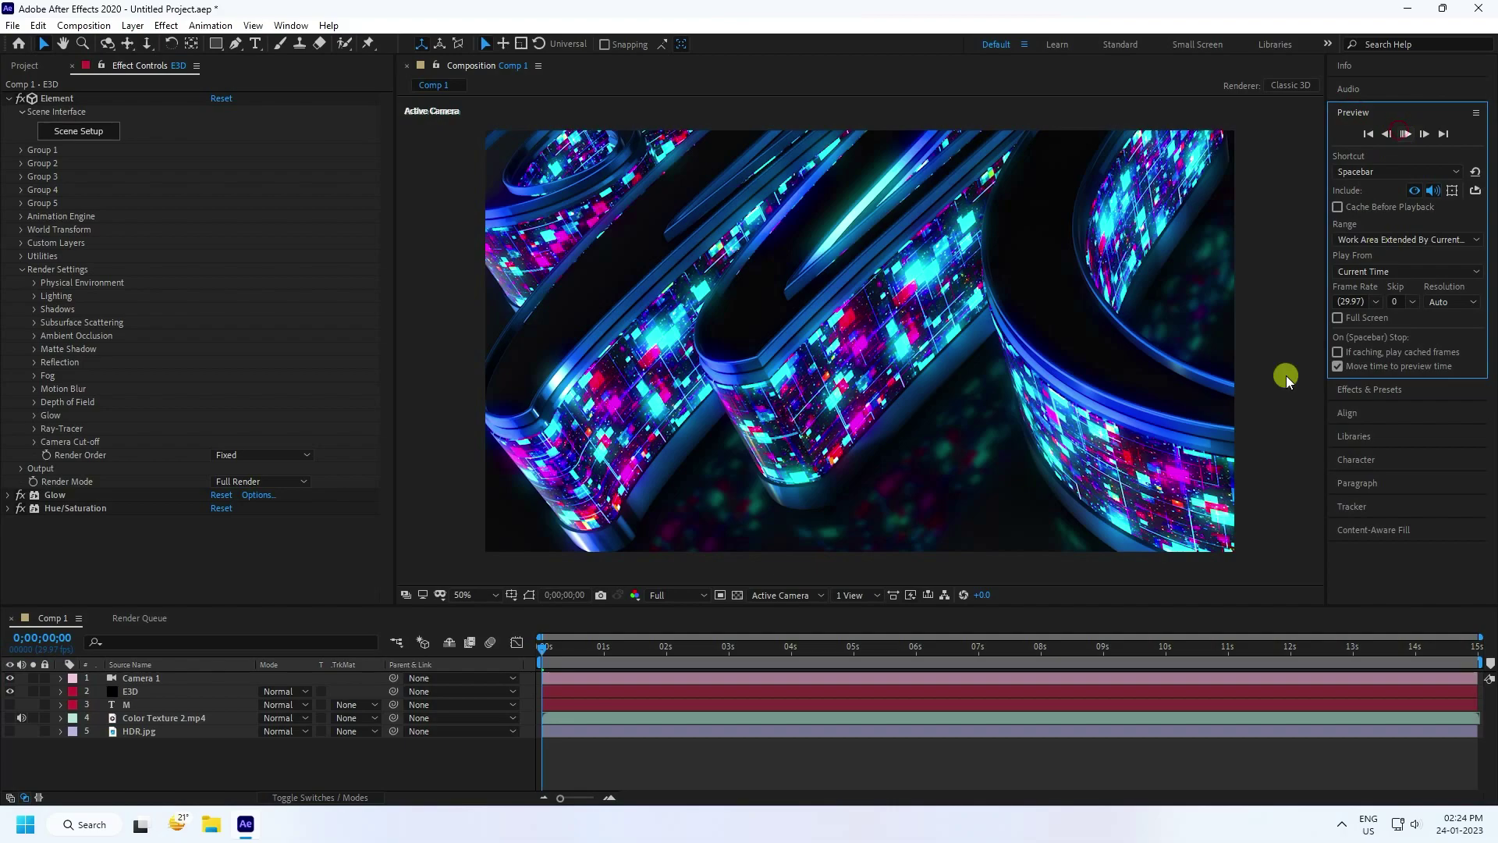
pyautogui.press('space')
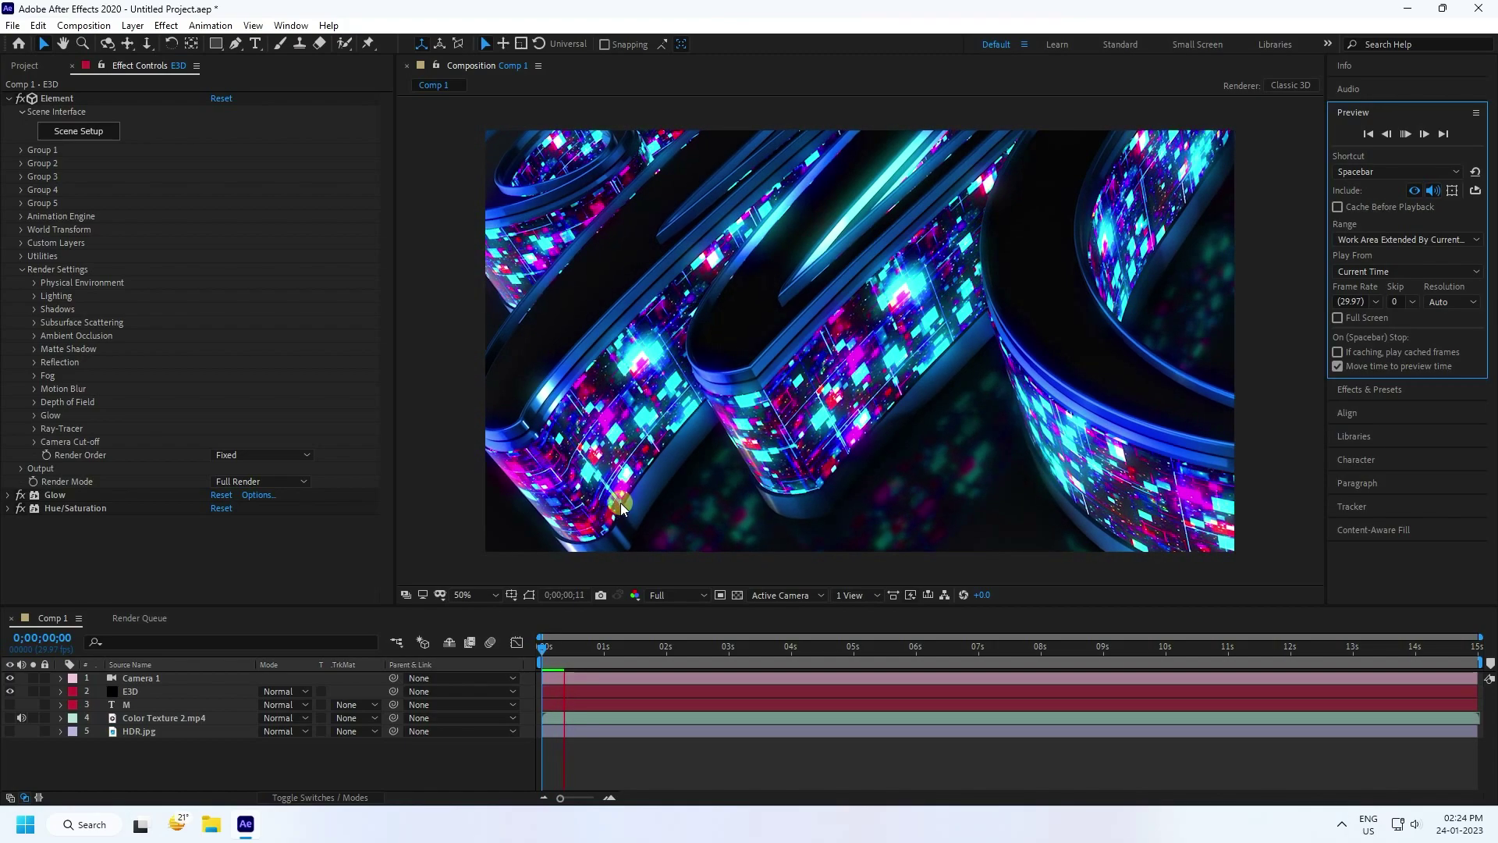
pyautogui.click(562, 641)
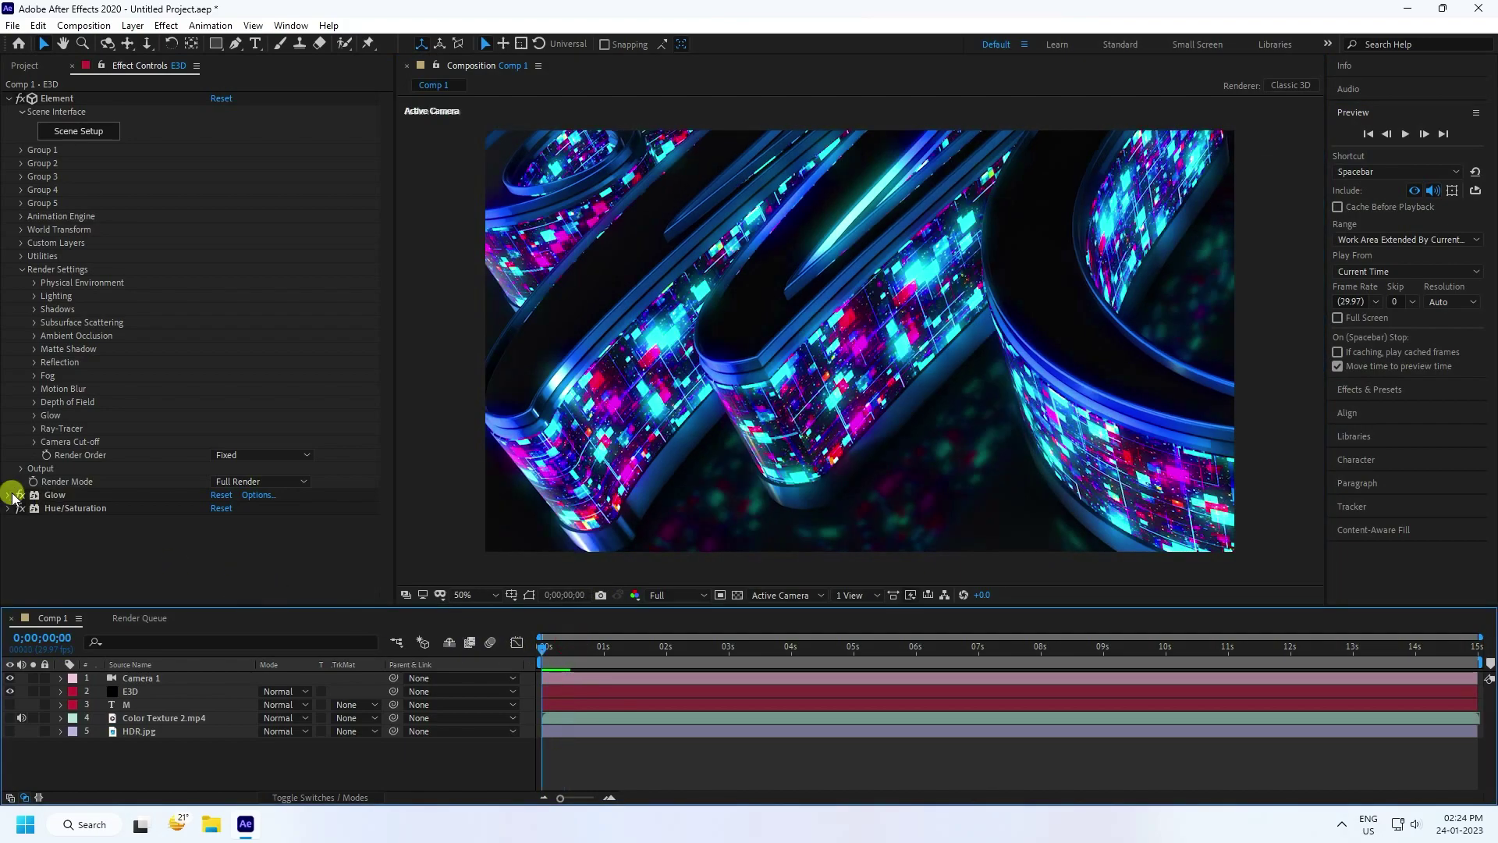
pyautogui.click(56, 495)
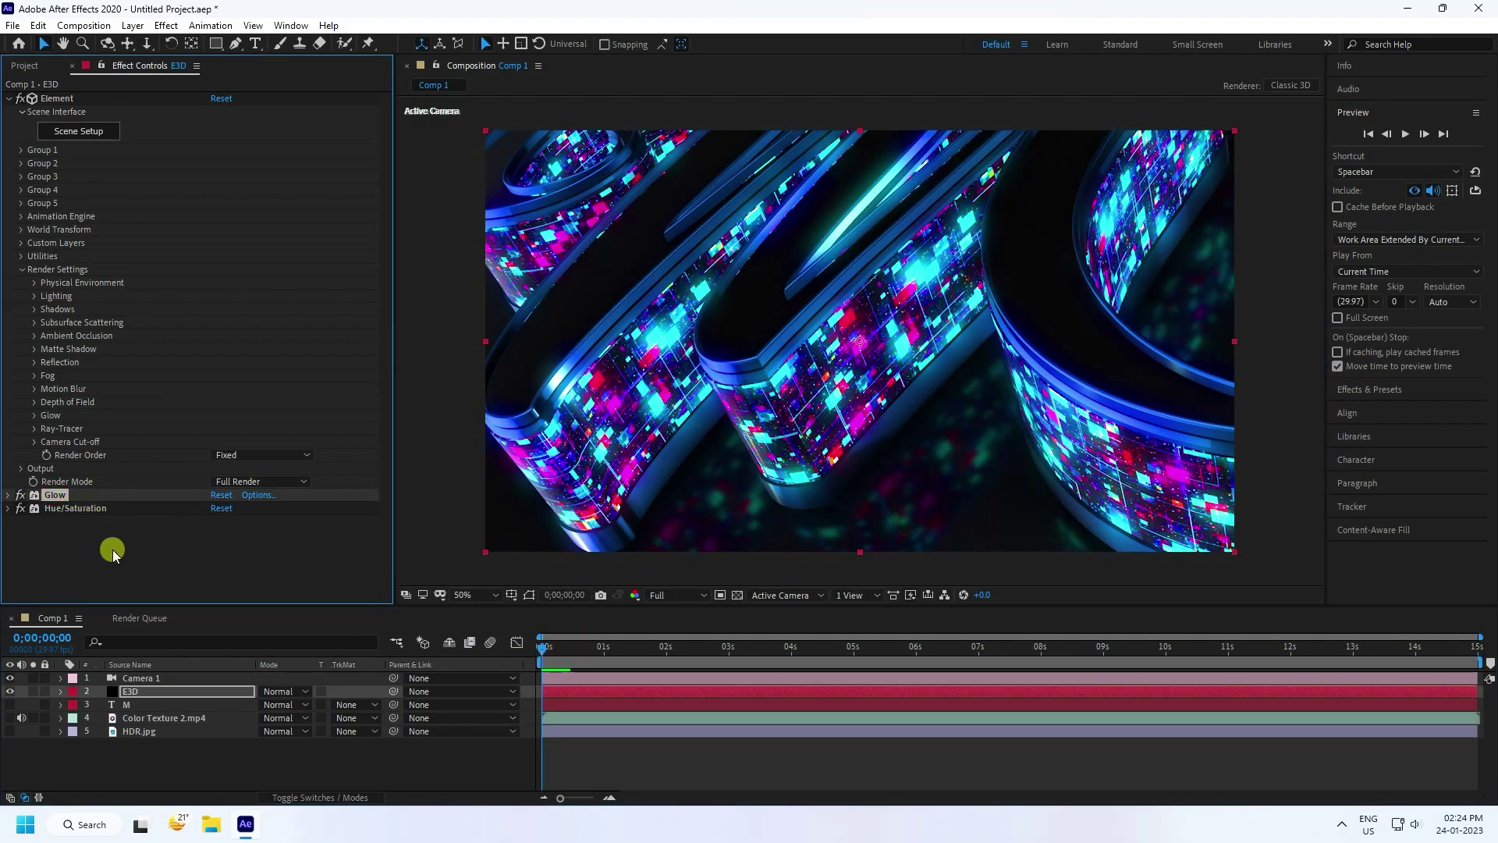
pyautogui.hotkey('ctrl', 'd')
# Give Glow 2 a Glow Radius of 300 and Glow Intensity of 0.7.
pyautogui.click(9, 373)
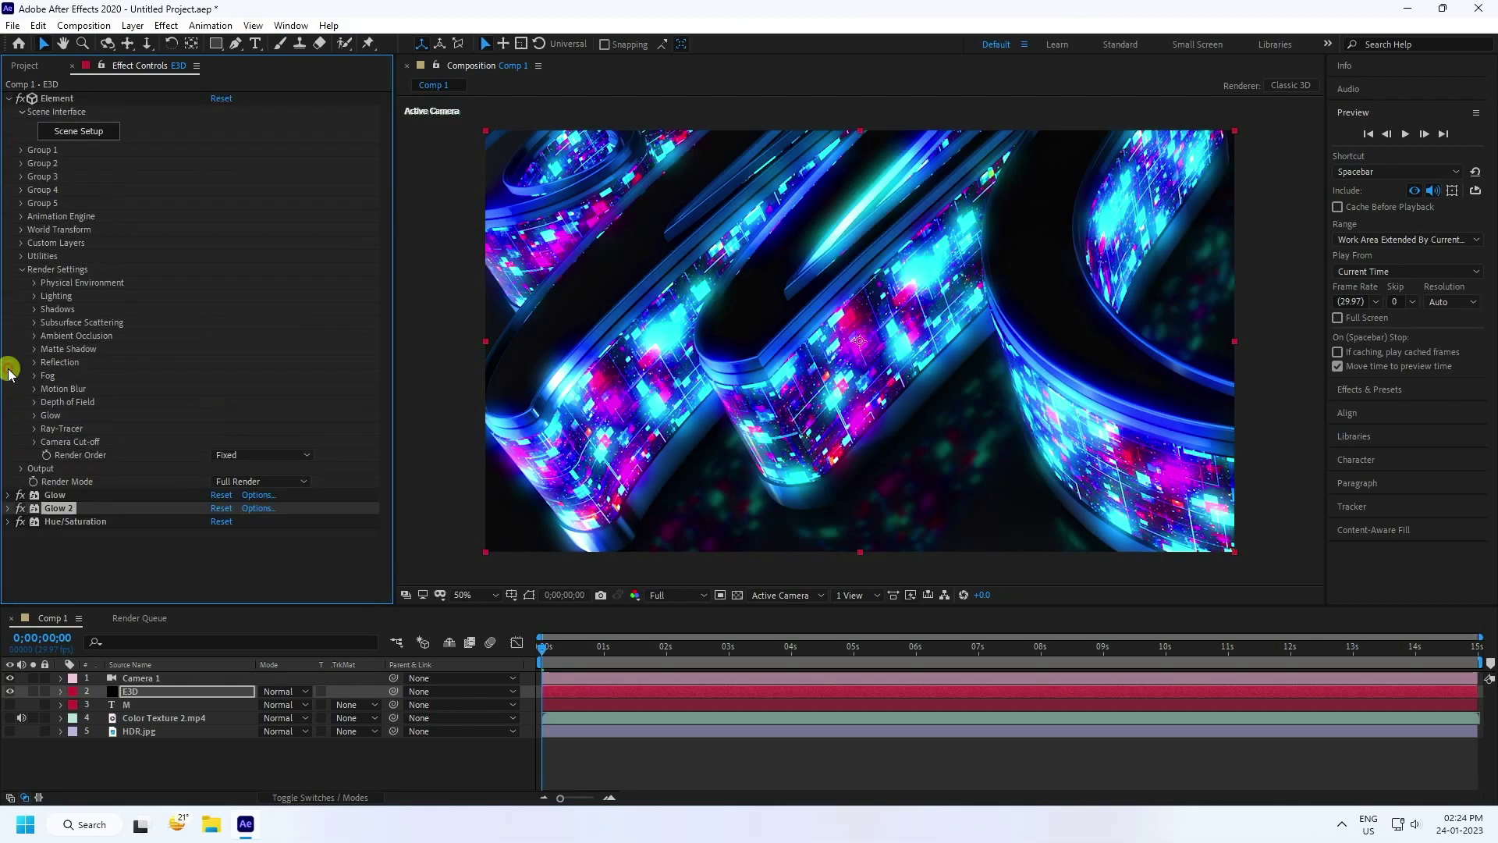
pyautogui.click(8, 508)
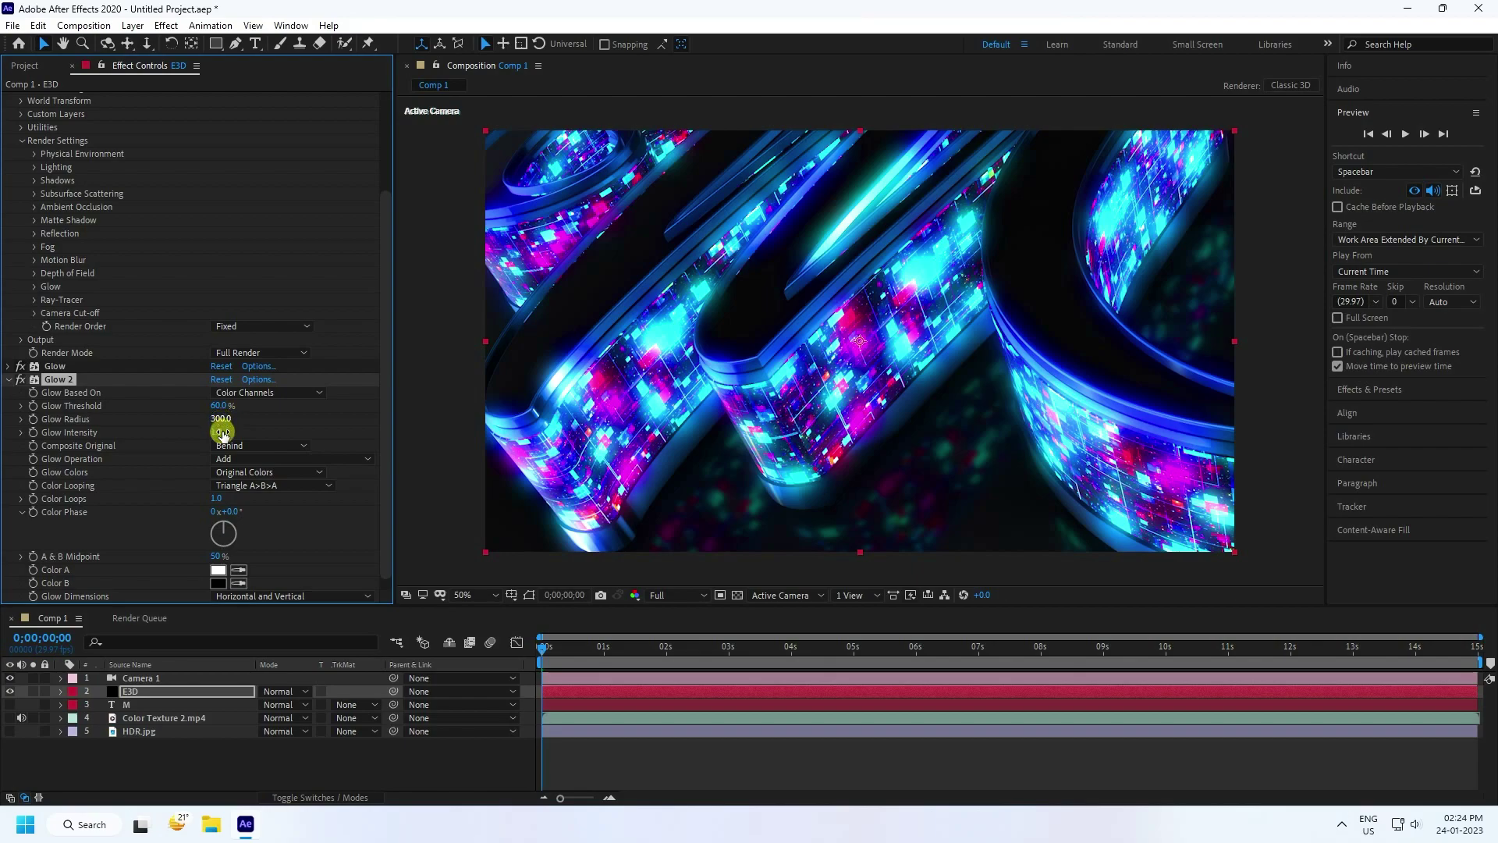
pyautogui.click(219, 431)
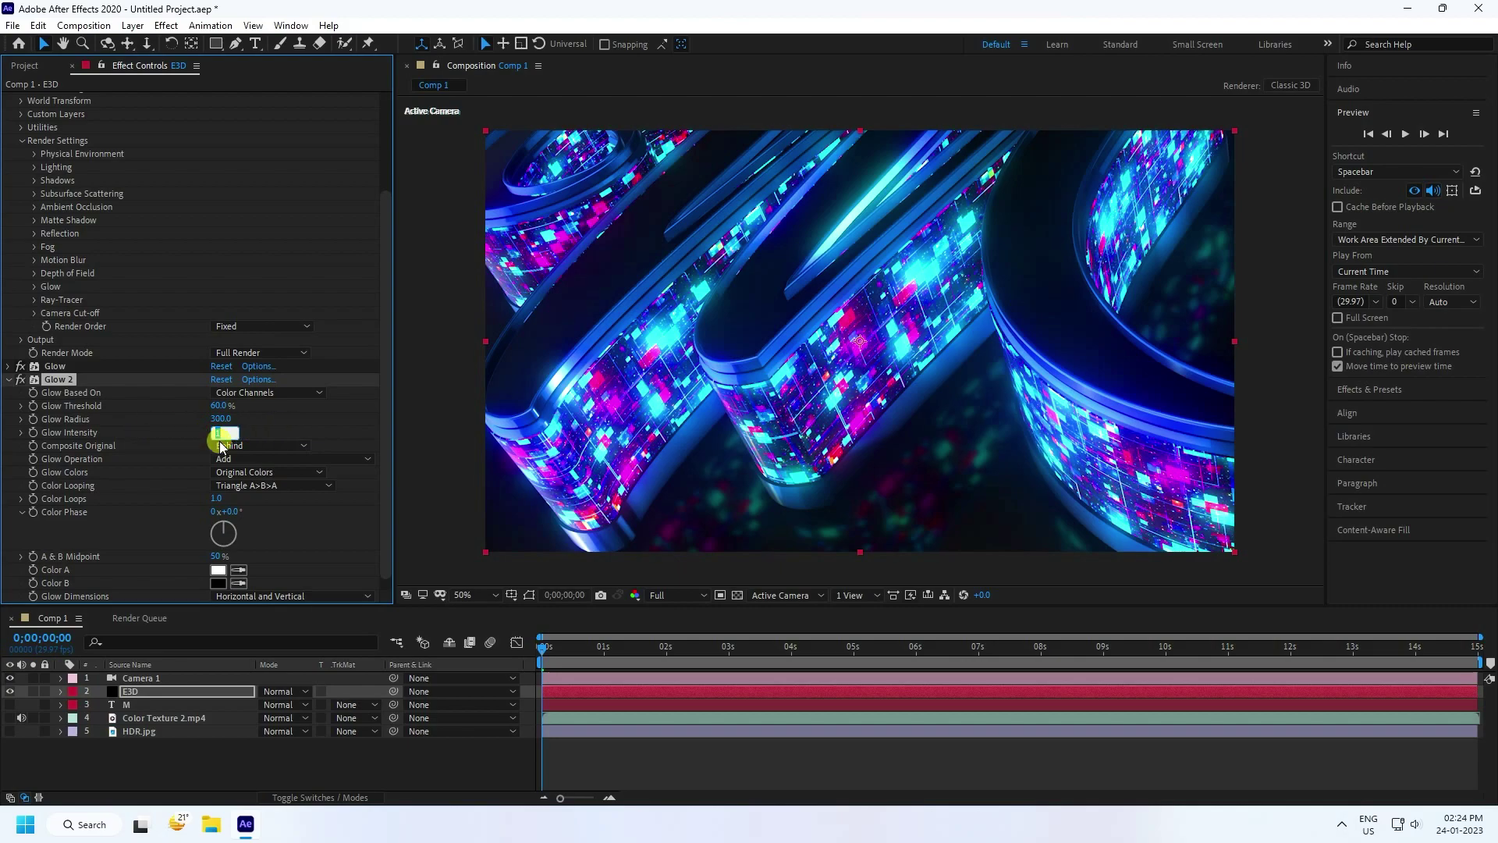
pyautogui.press('Return')
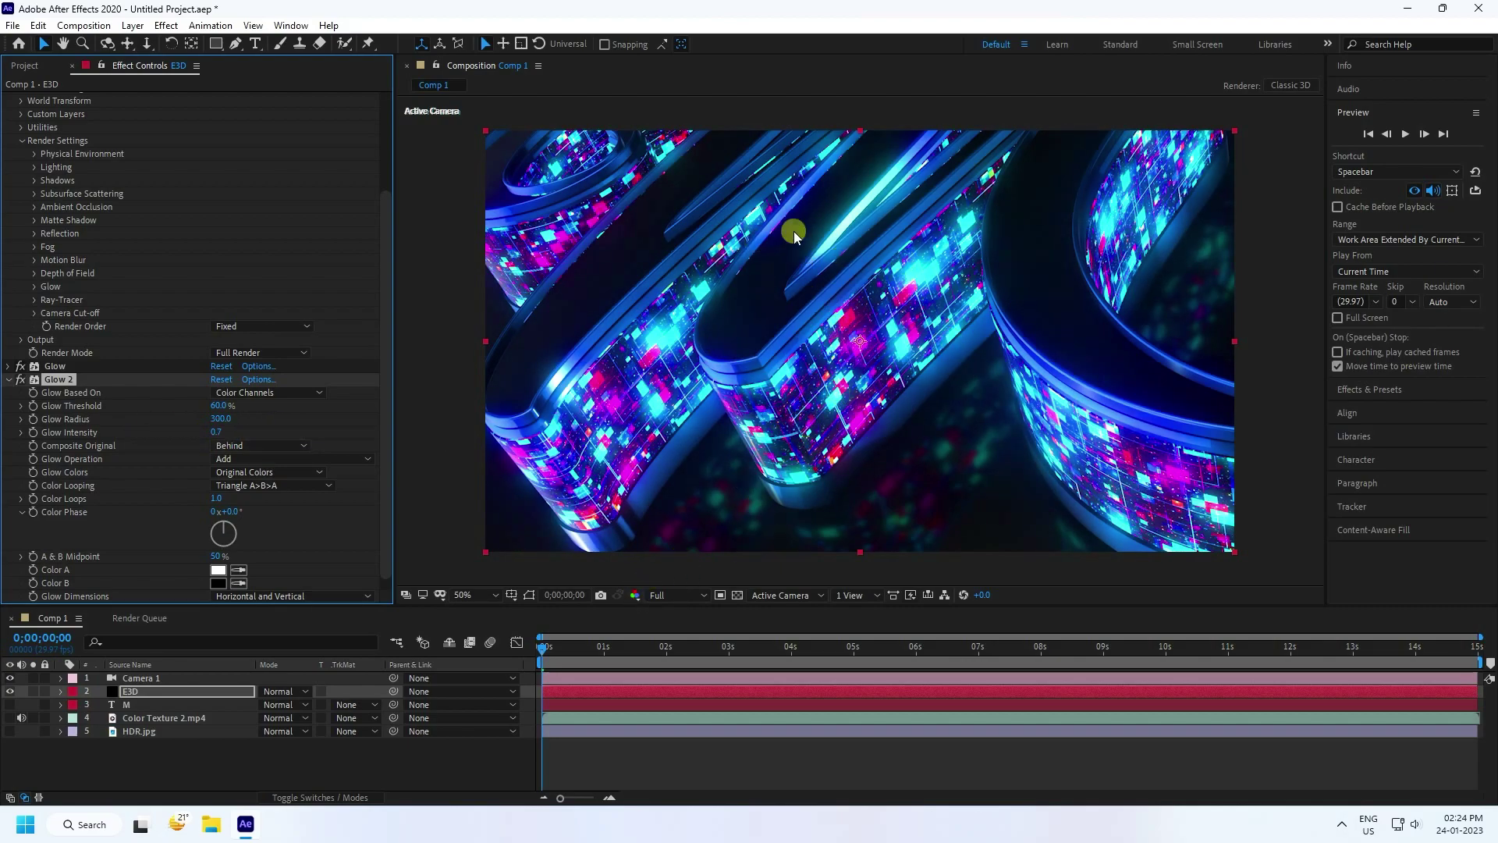
# Preview the composition with both glows from the start.
pyautogui.moveTo(552, 645); pyautogui.dragTo(534, 647)
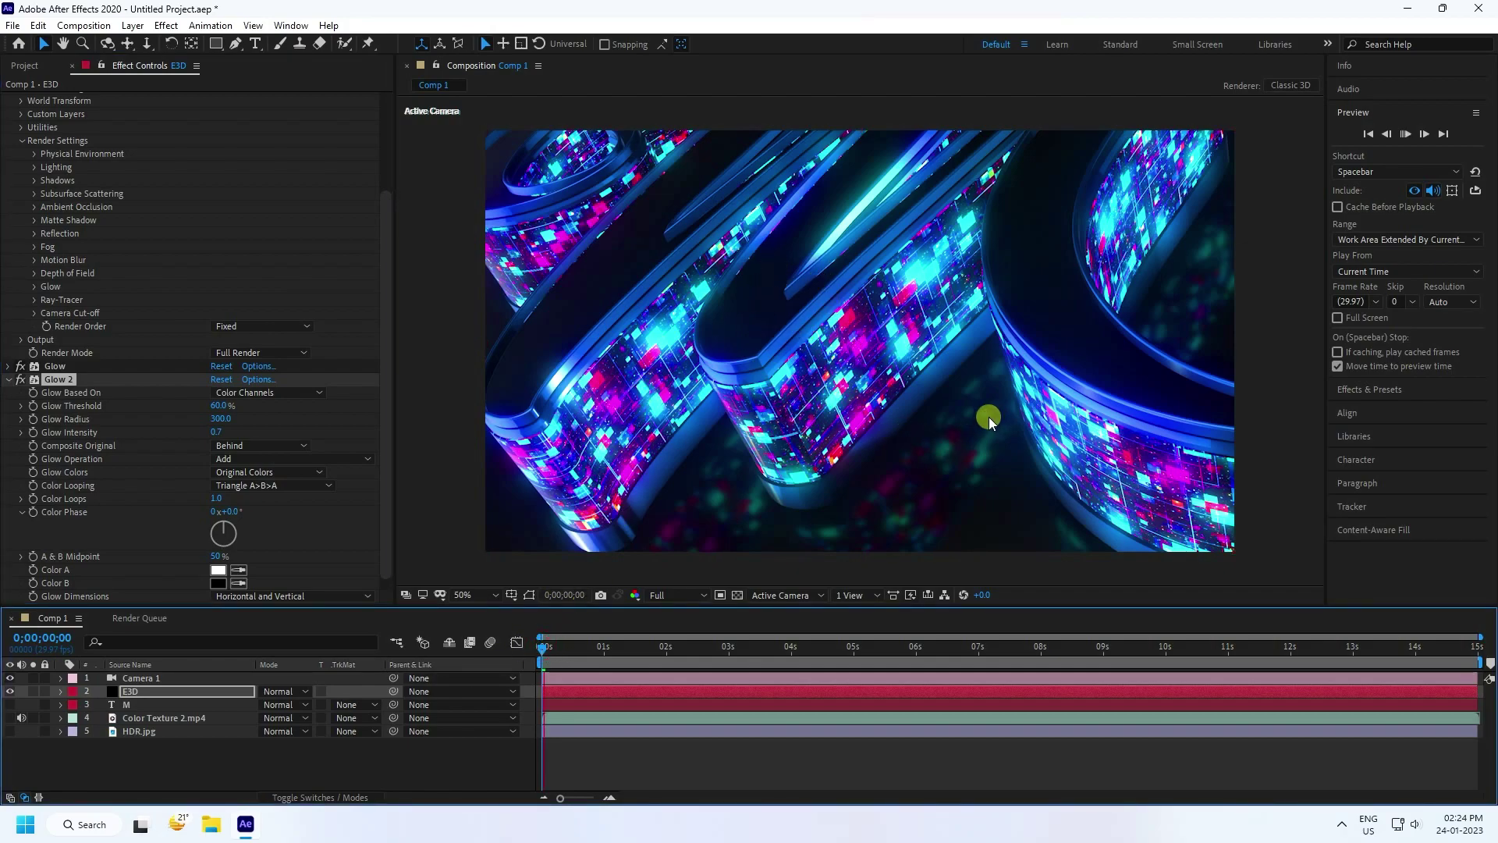
pyautogui.press('space')
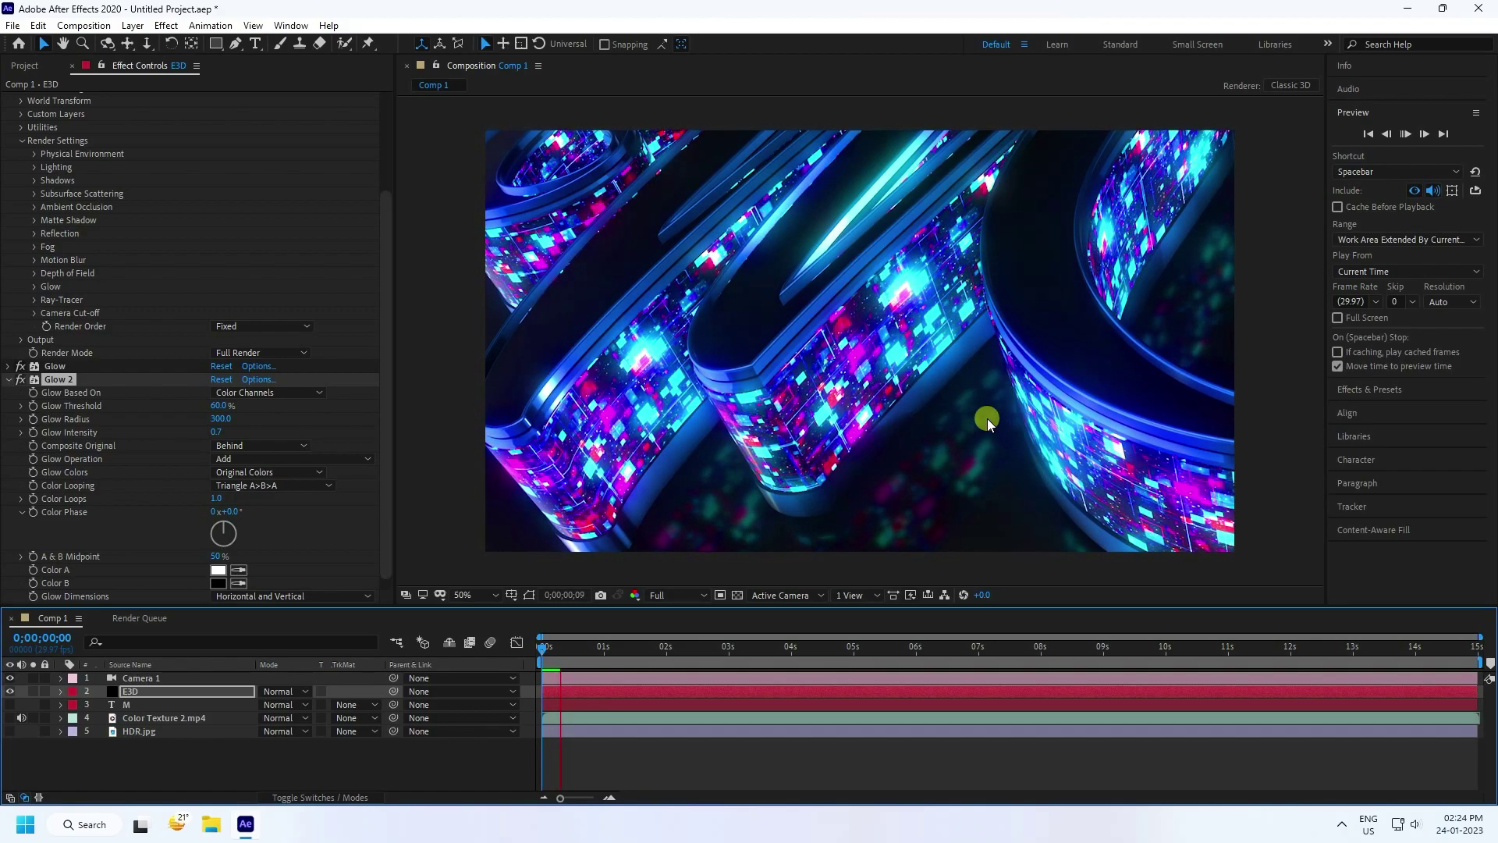
pyautogui.press('space')
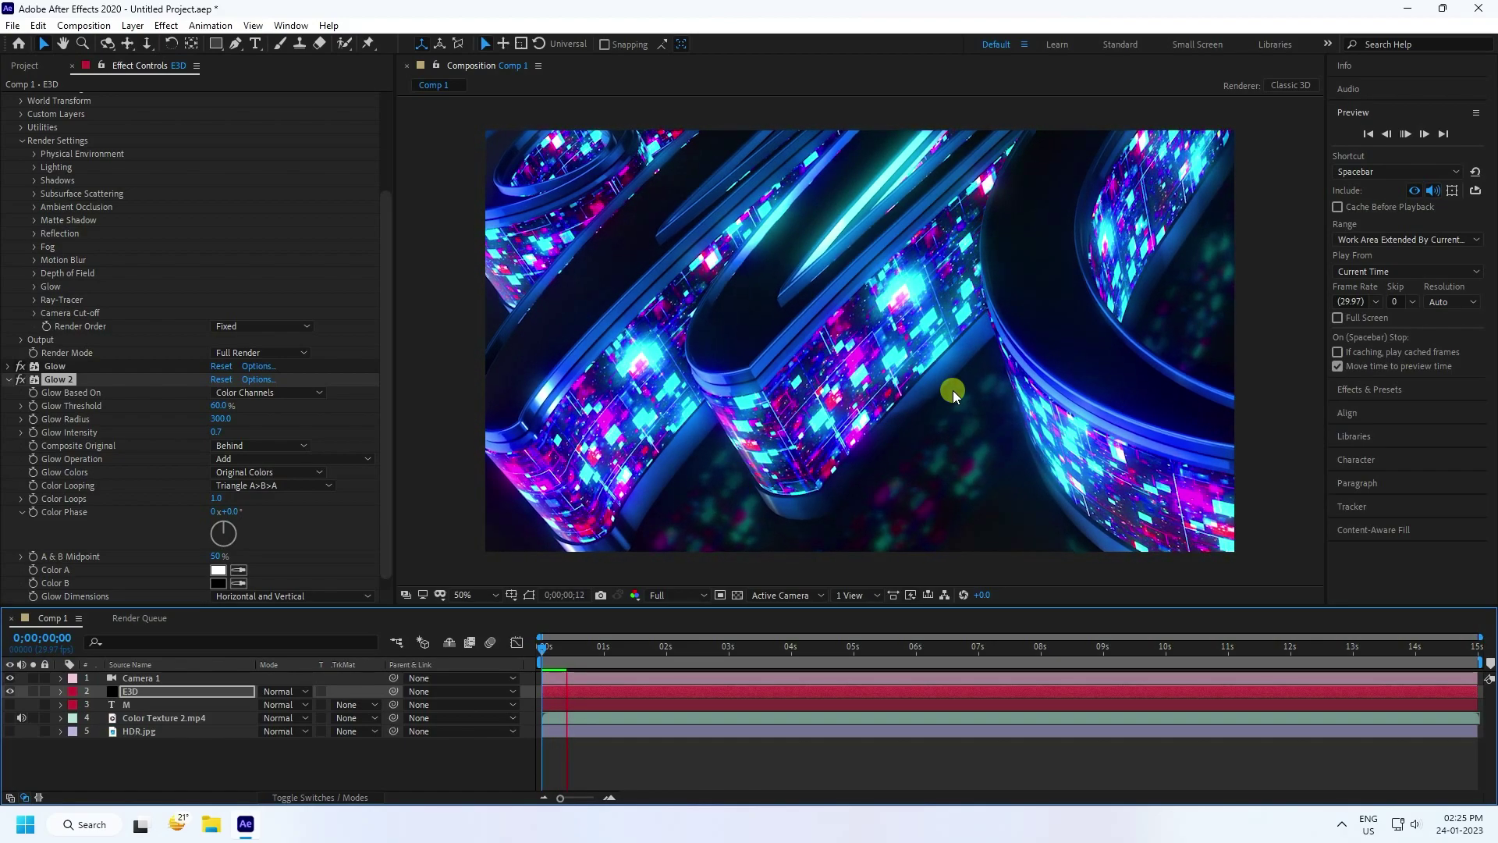
# Import Lens Flares.mov into the project and add it to Comp 1.
pyautogui.click(28, 69)
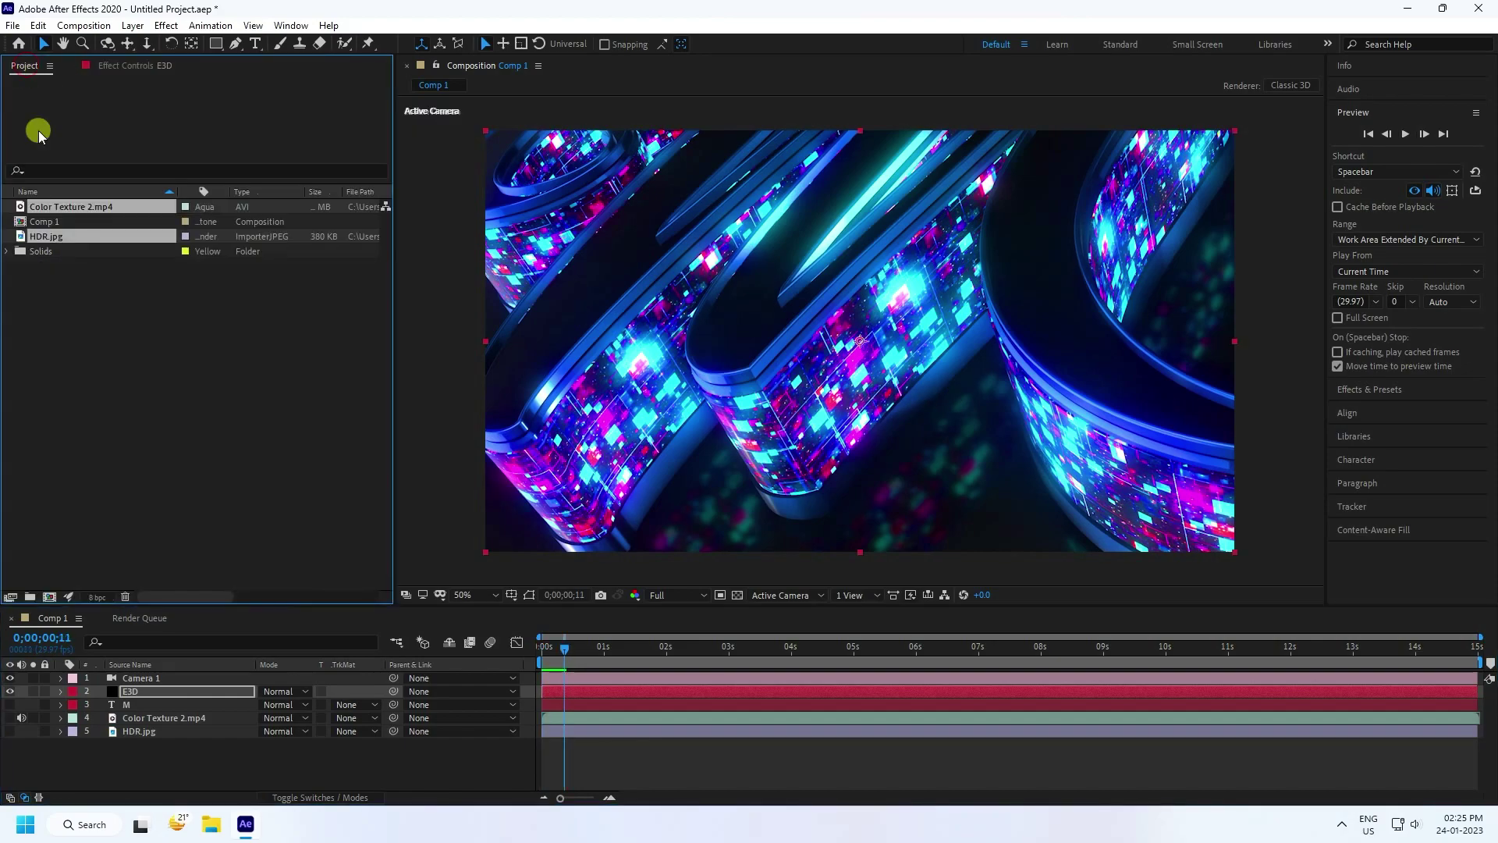
pyautogui.rightClick(128, 312)
pyautogui.moveTo(173, 393)
pyautogui.click(385, 387)
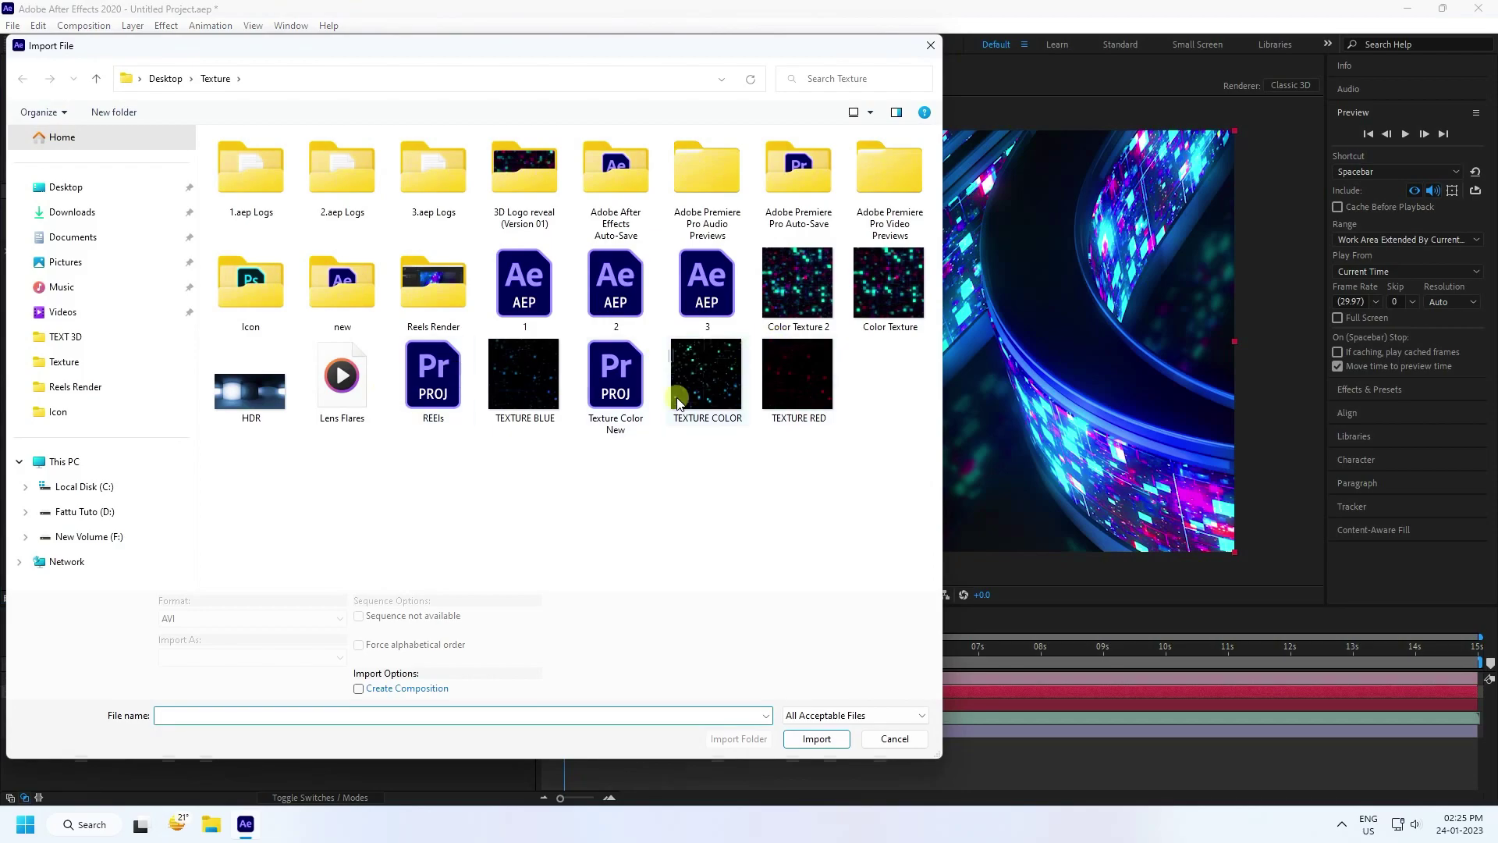
pyautogui.doubleClick(337, 379)
pyautogui.moveTo(74, 251); pyautogui.dragTo(324, 751)
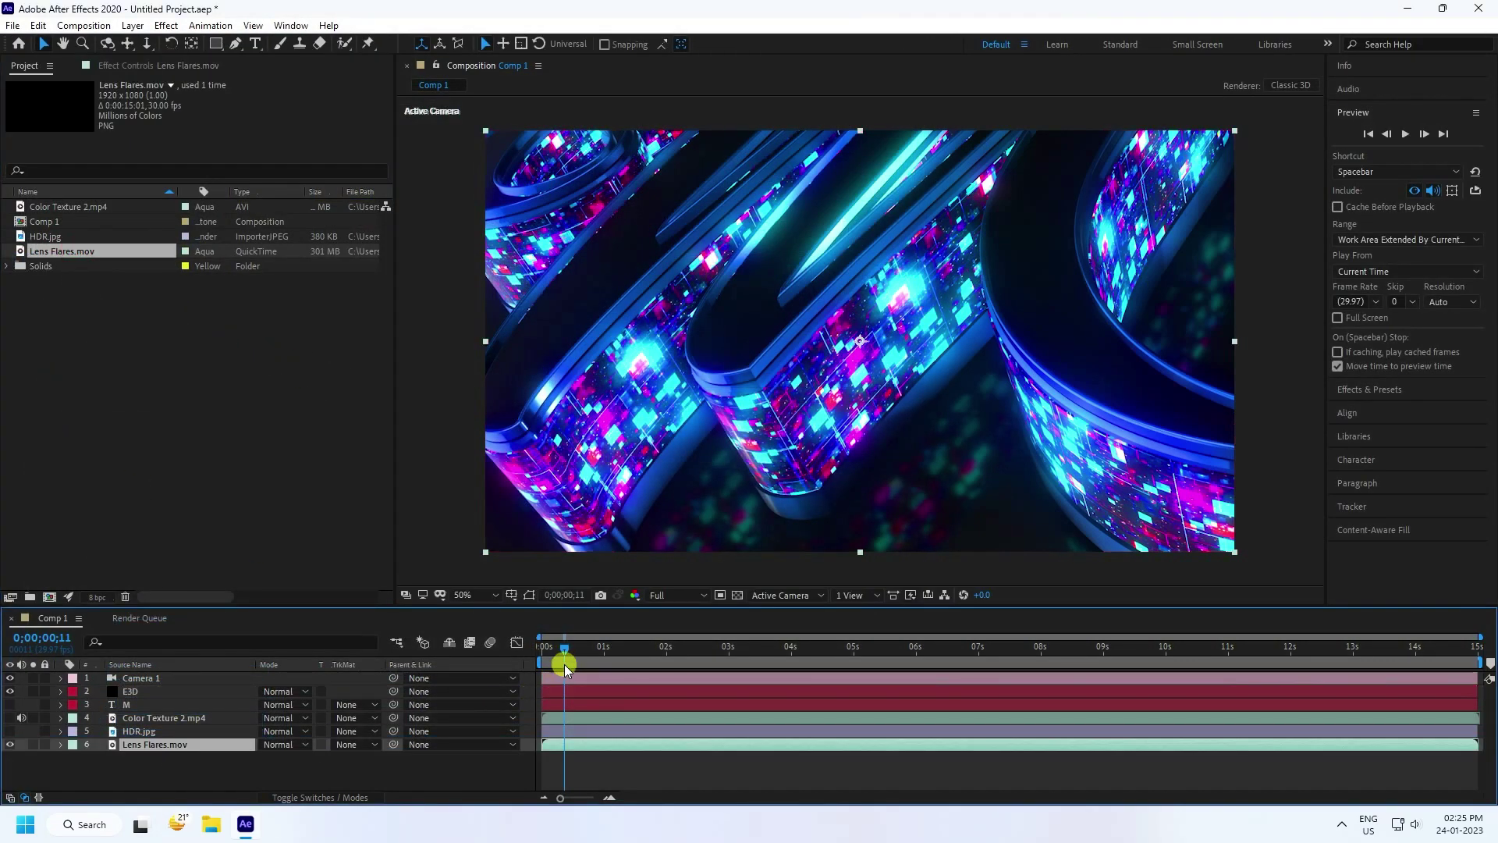
# Move Lens Flares.mov to the top layer in Add mode and preview from the start.
pyautogui.moveTo(573, 649); pyautogui.dragTo(694, 643)
pyautogui.click(157, 744)
pyautogui.moveTo(156, 744); pyautogui.dragTo(160, 677)
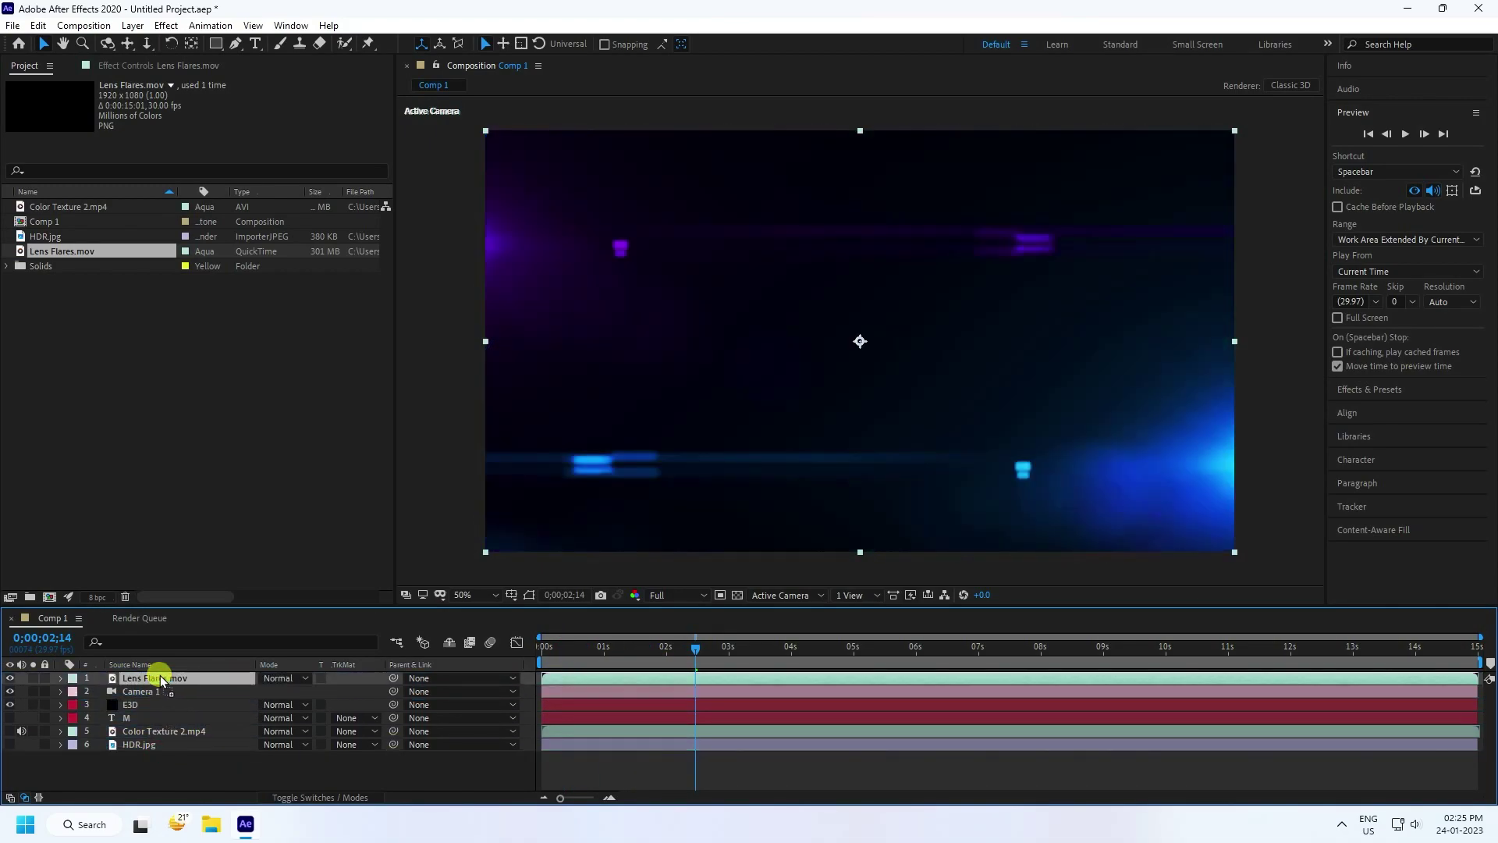
pyautogui.click(287, 678)
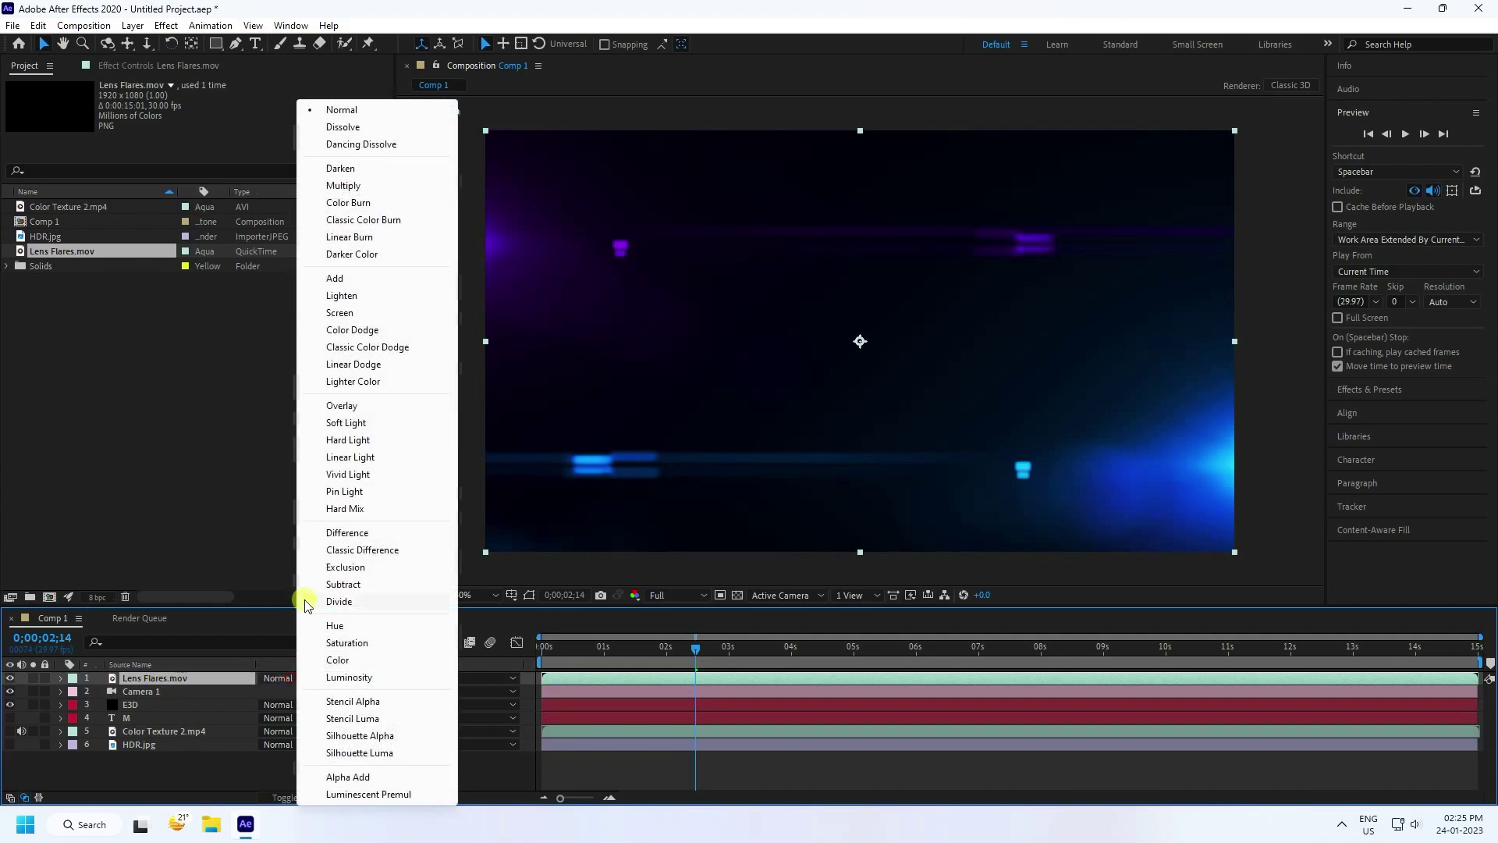
pyautogui.click(335, 279)
pyautogui.moveTo(695, 648); pyautogui.dragTo(546, 649)
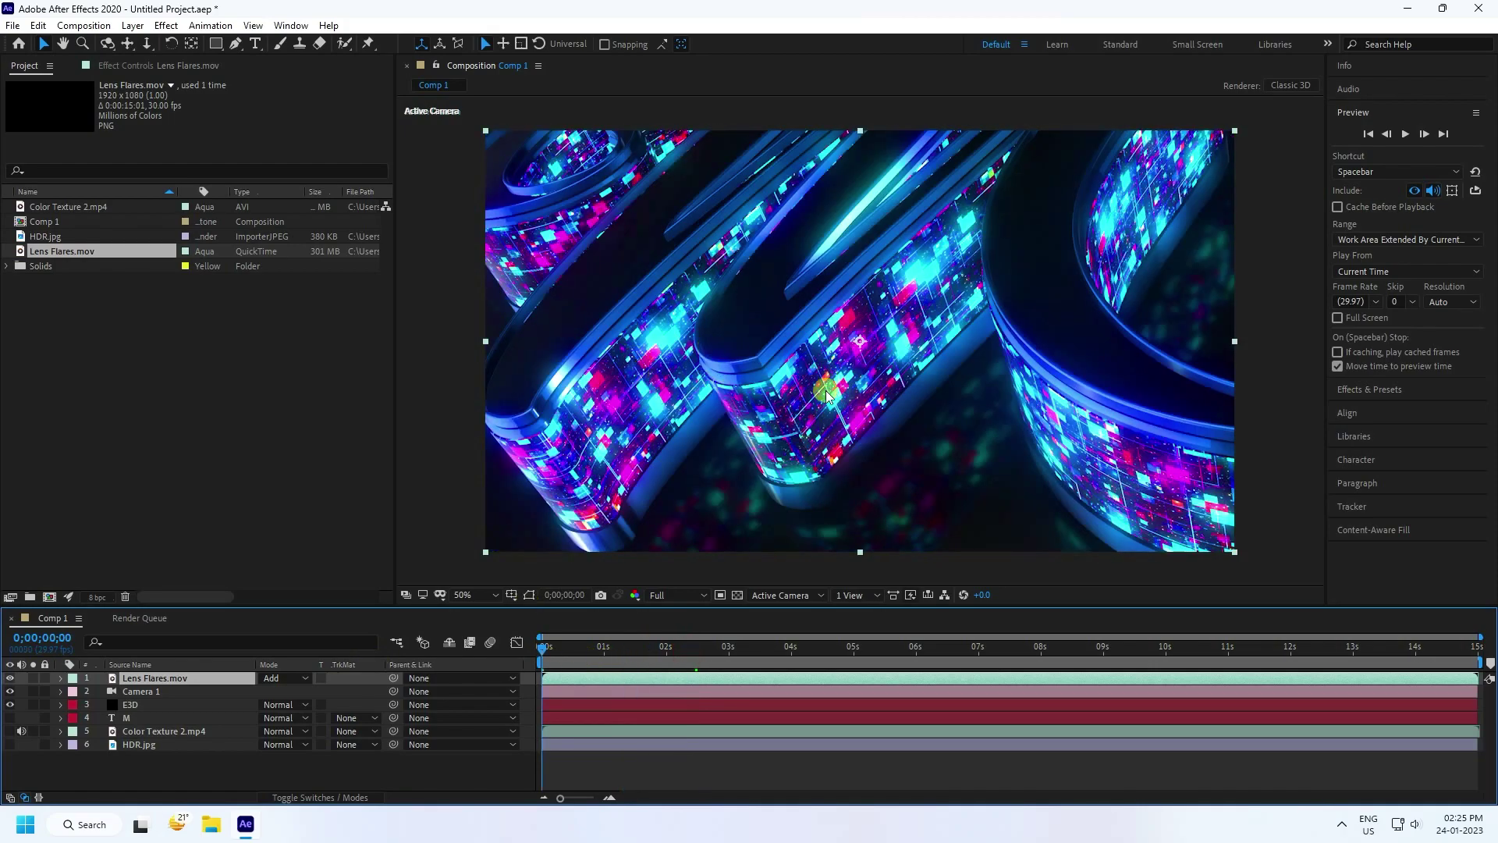
pyautogui.click(1404, 137)
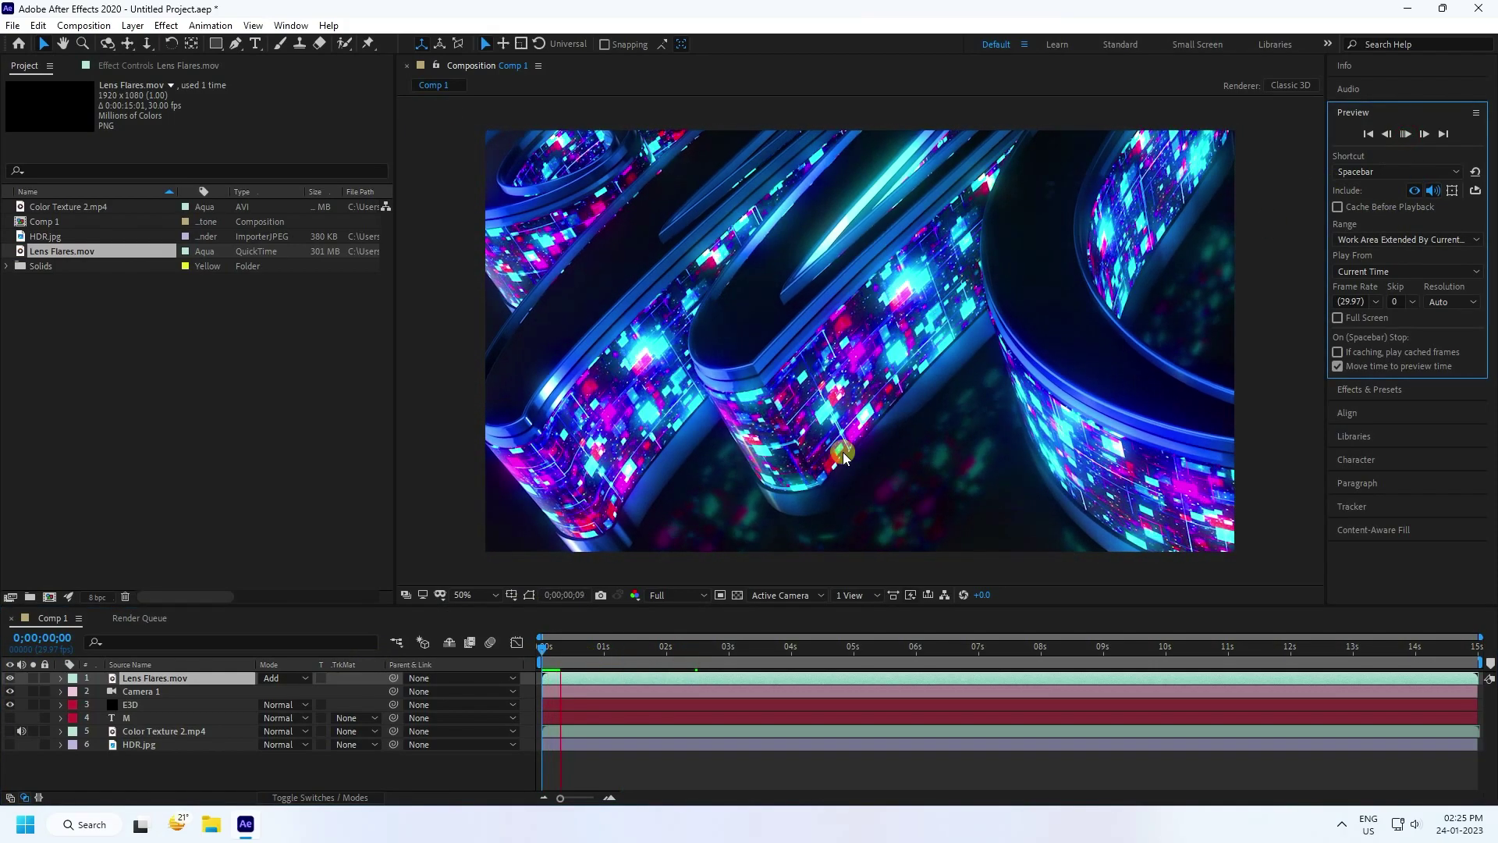